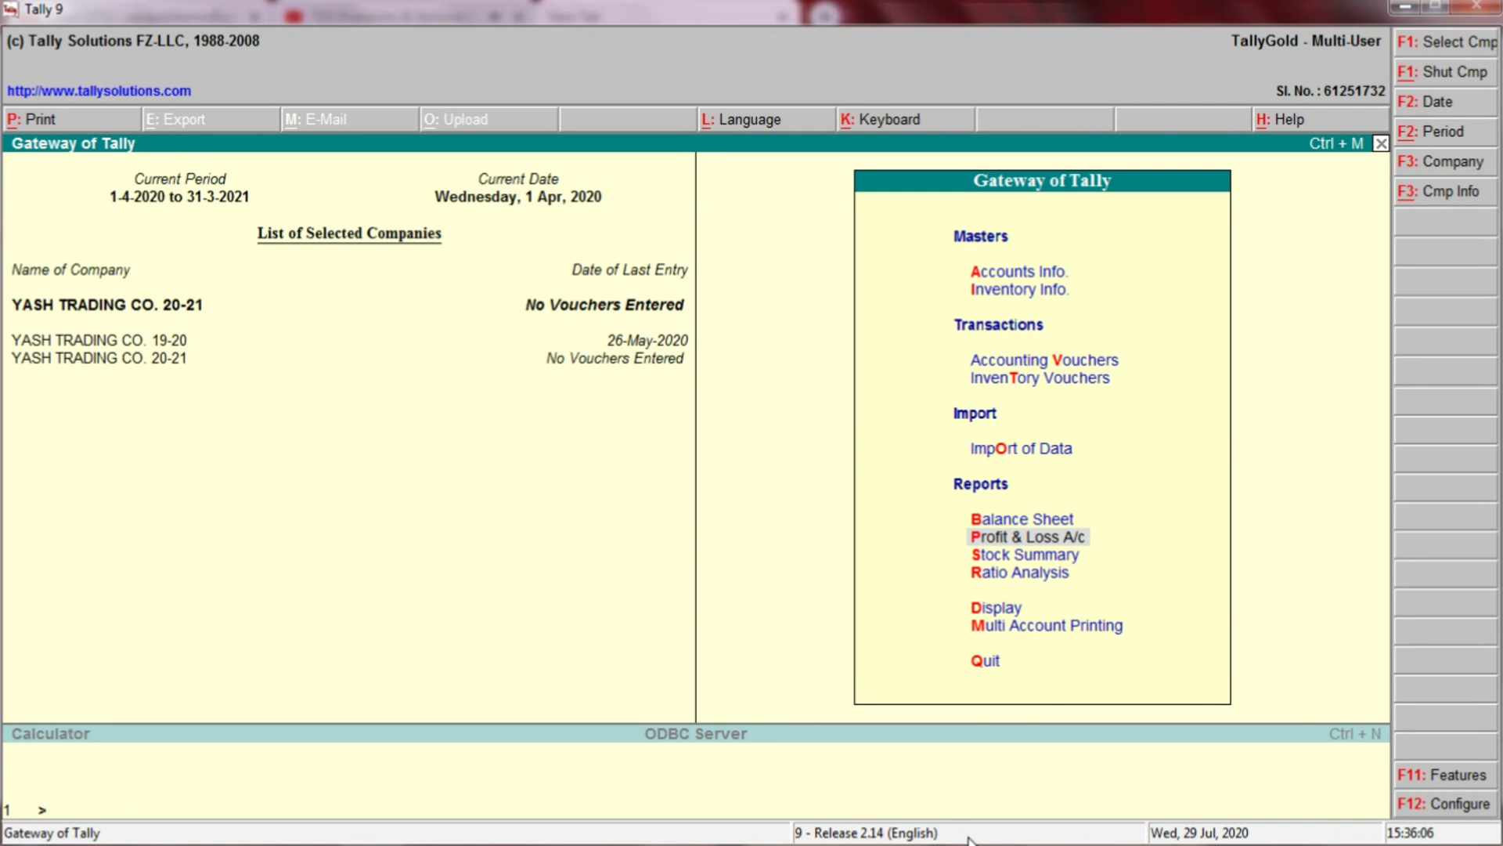
Step: Switch to the Excel workbook and examine the debit lines of the combined GST and TDS entry for legal and professional charges
key(alt+Tab)
key(alt+Tab)
key(alt+Tab)
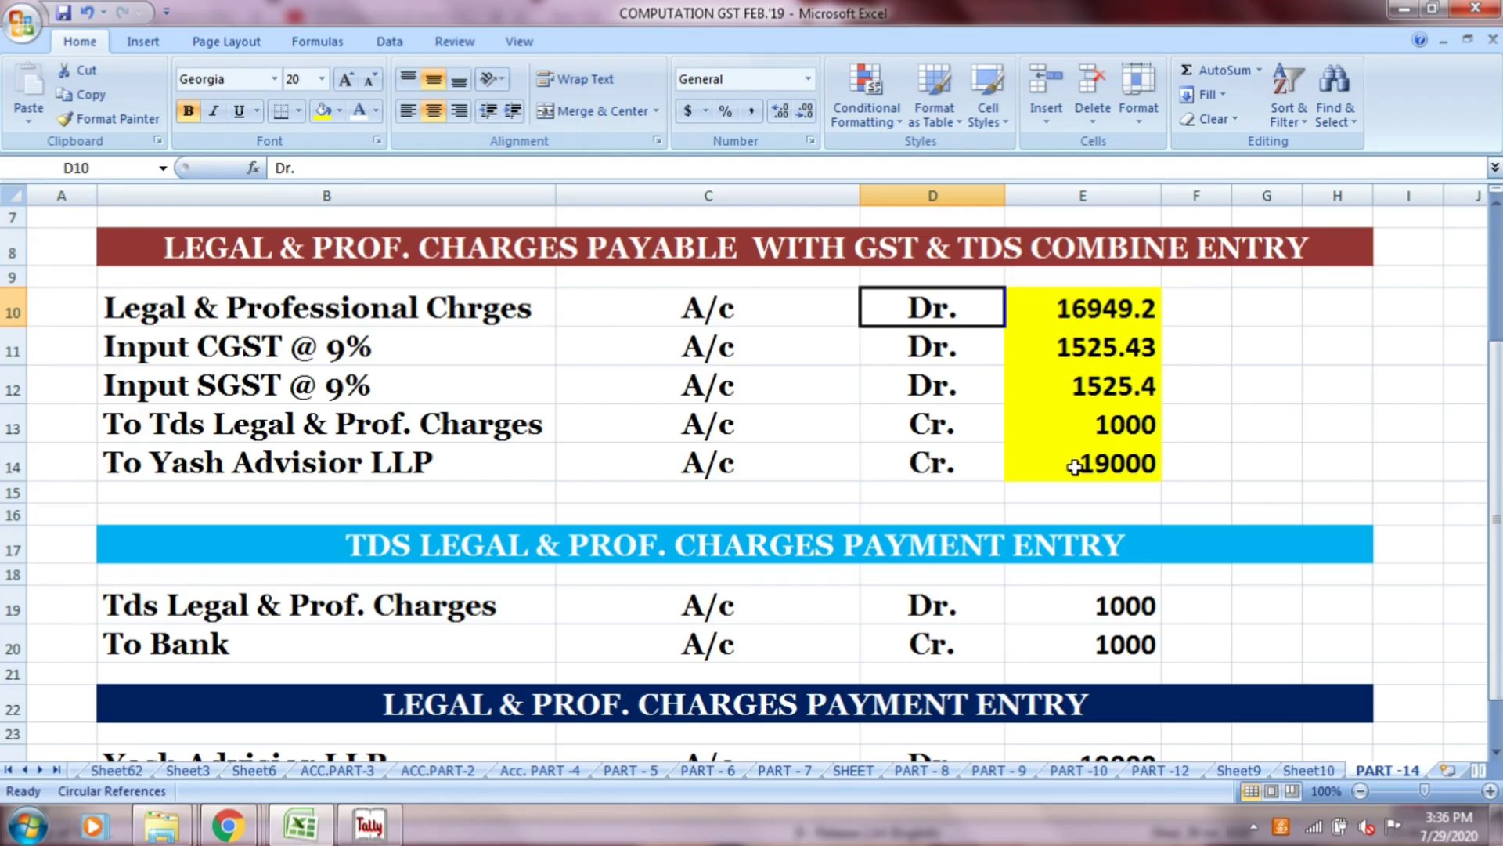
click(1063, 251)
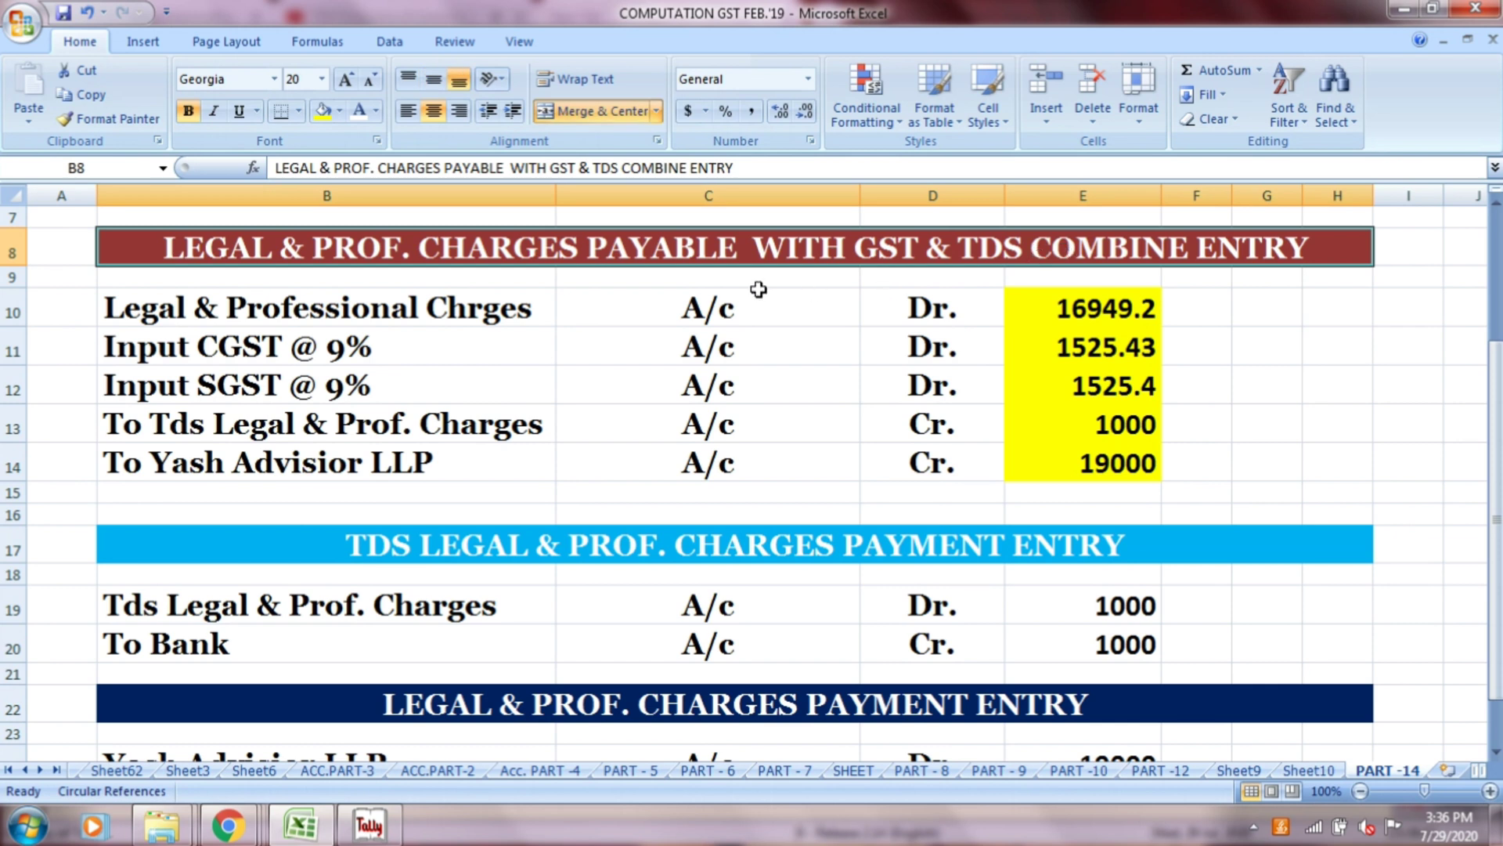
click(526, 305)
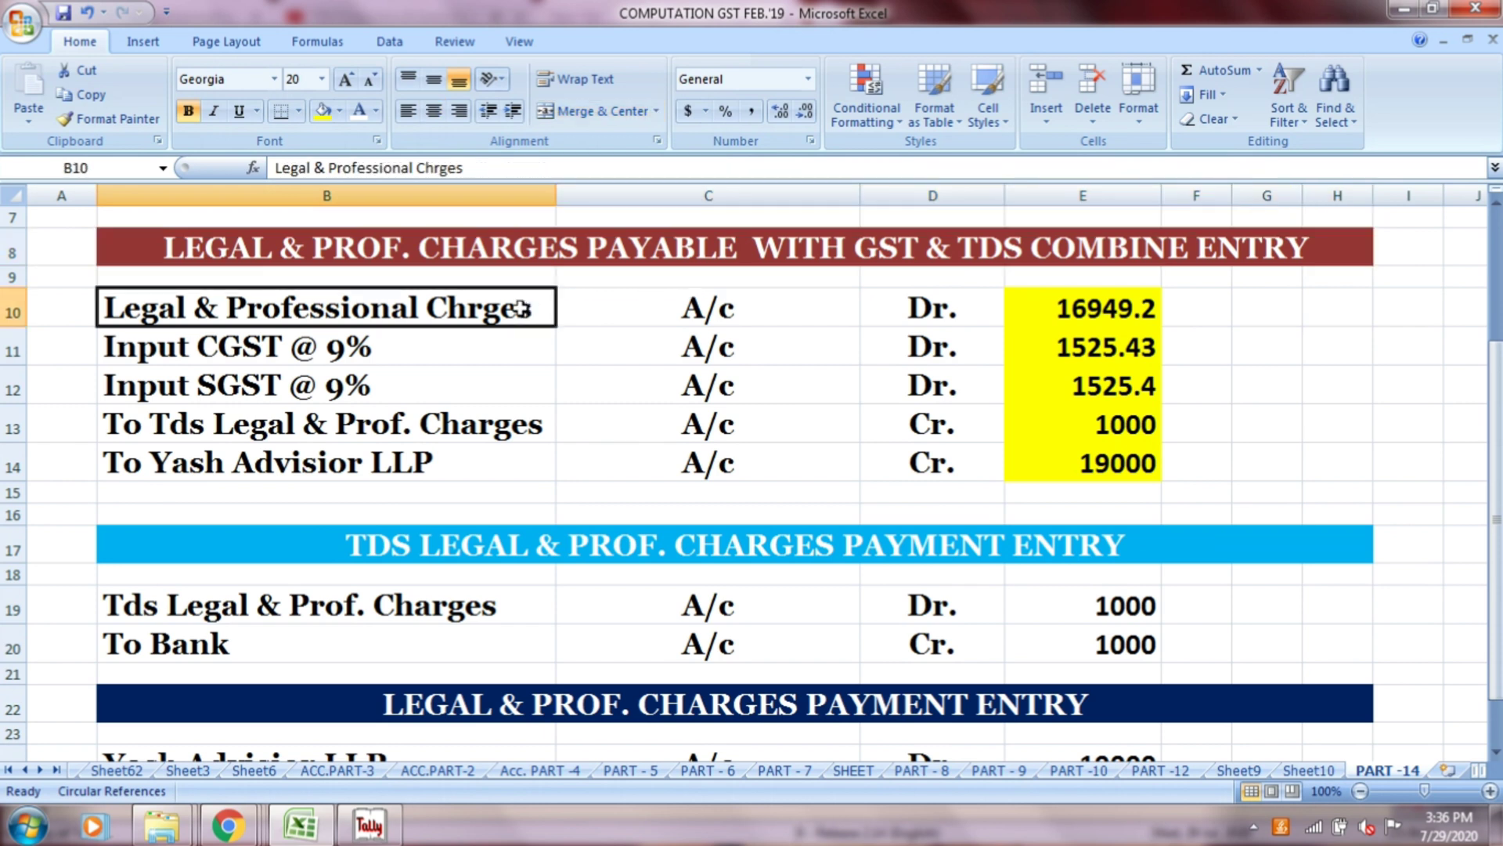
click(659, 307)
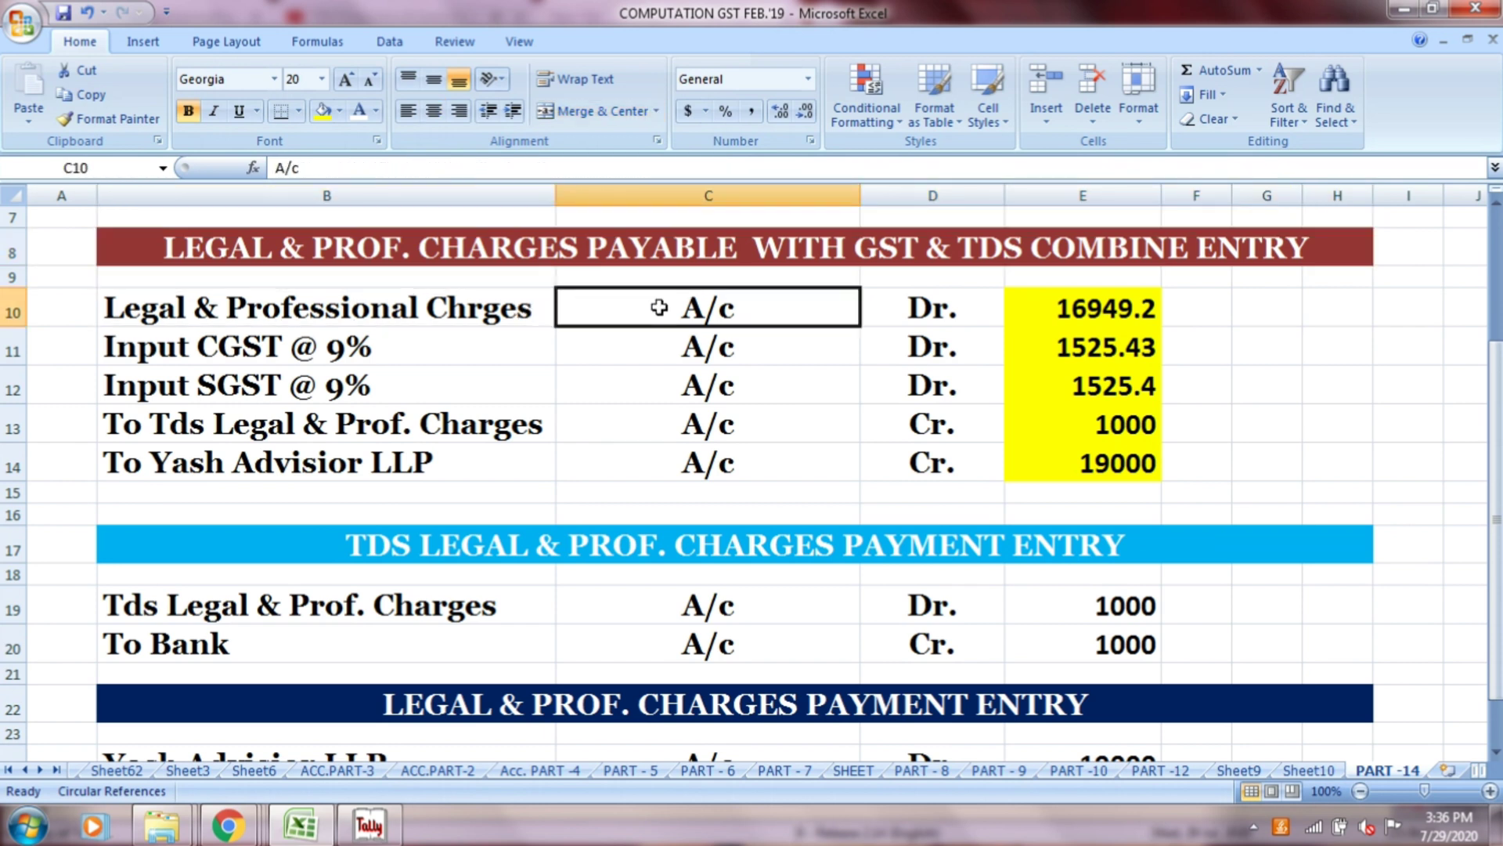
click(912, 301)
click(1058, 310)
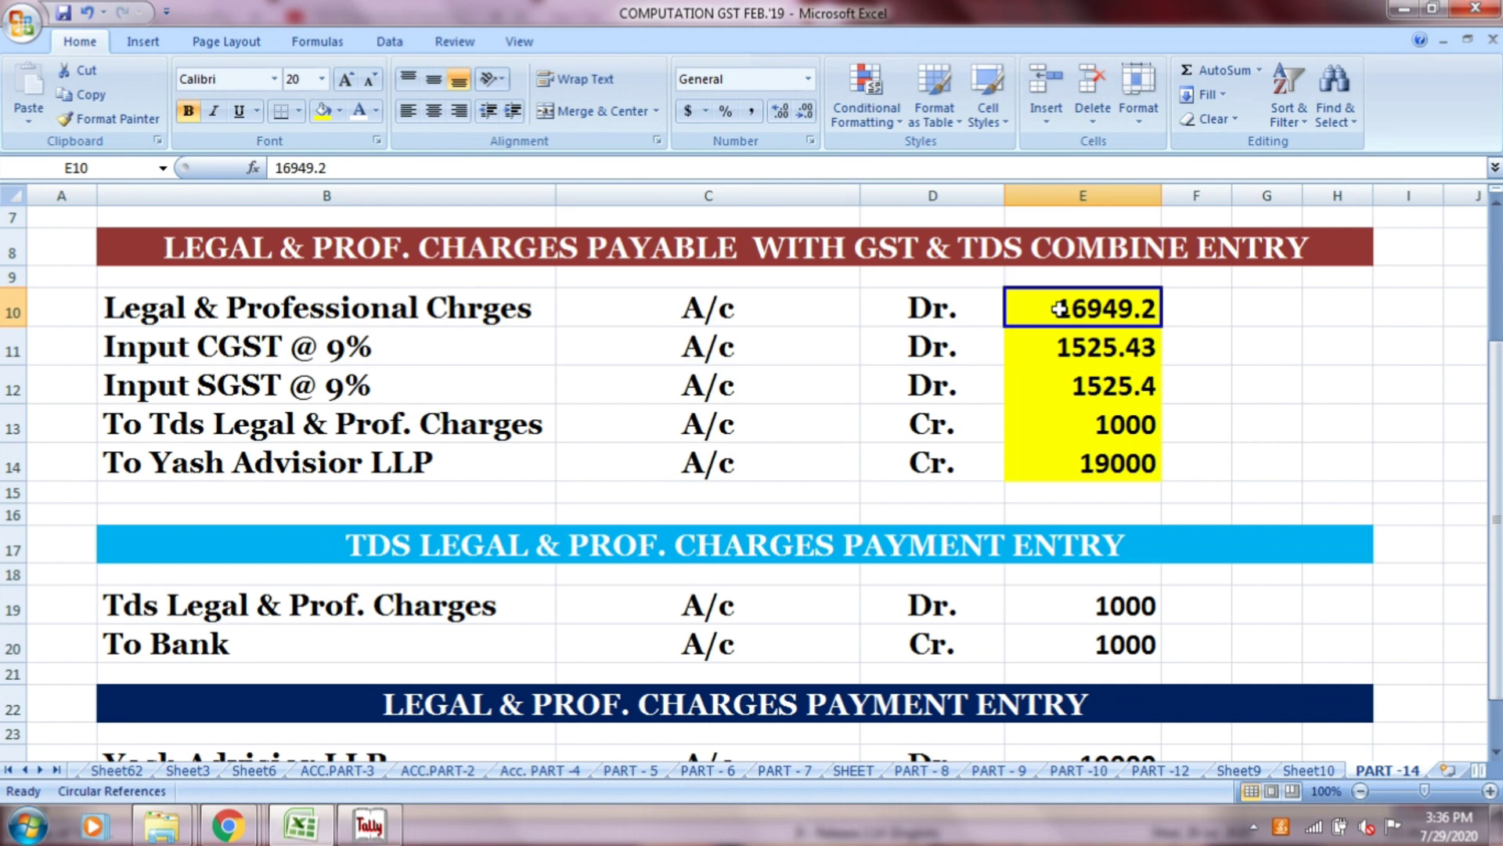
click(519, 342)
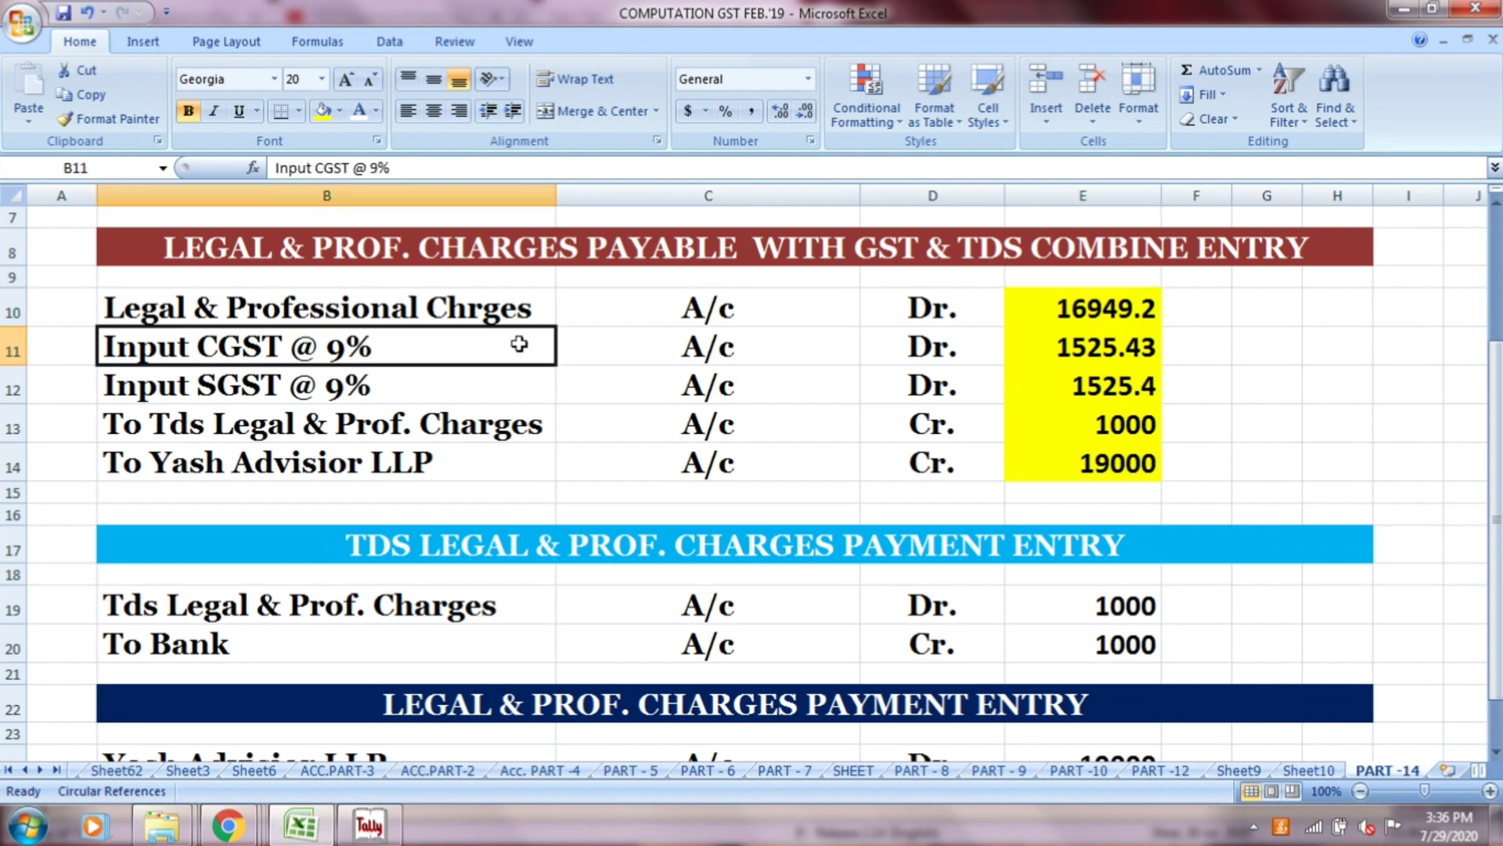
click(671, 348)
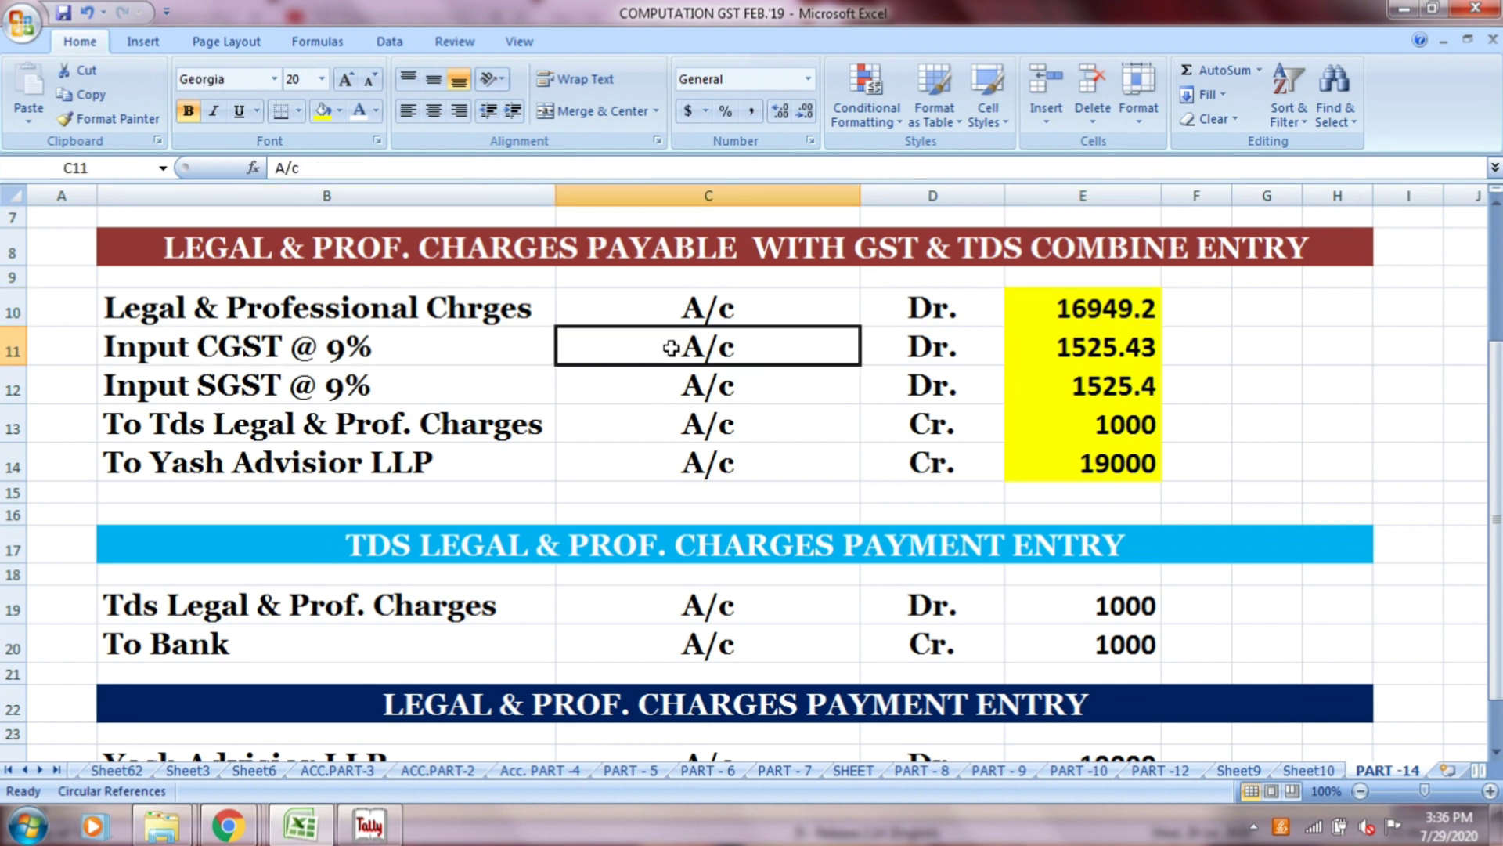
click(925, 345)
click(1049, 349)
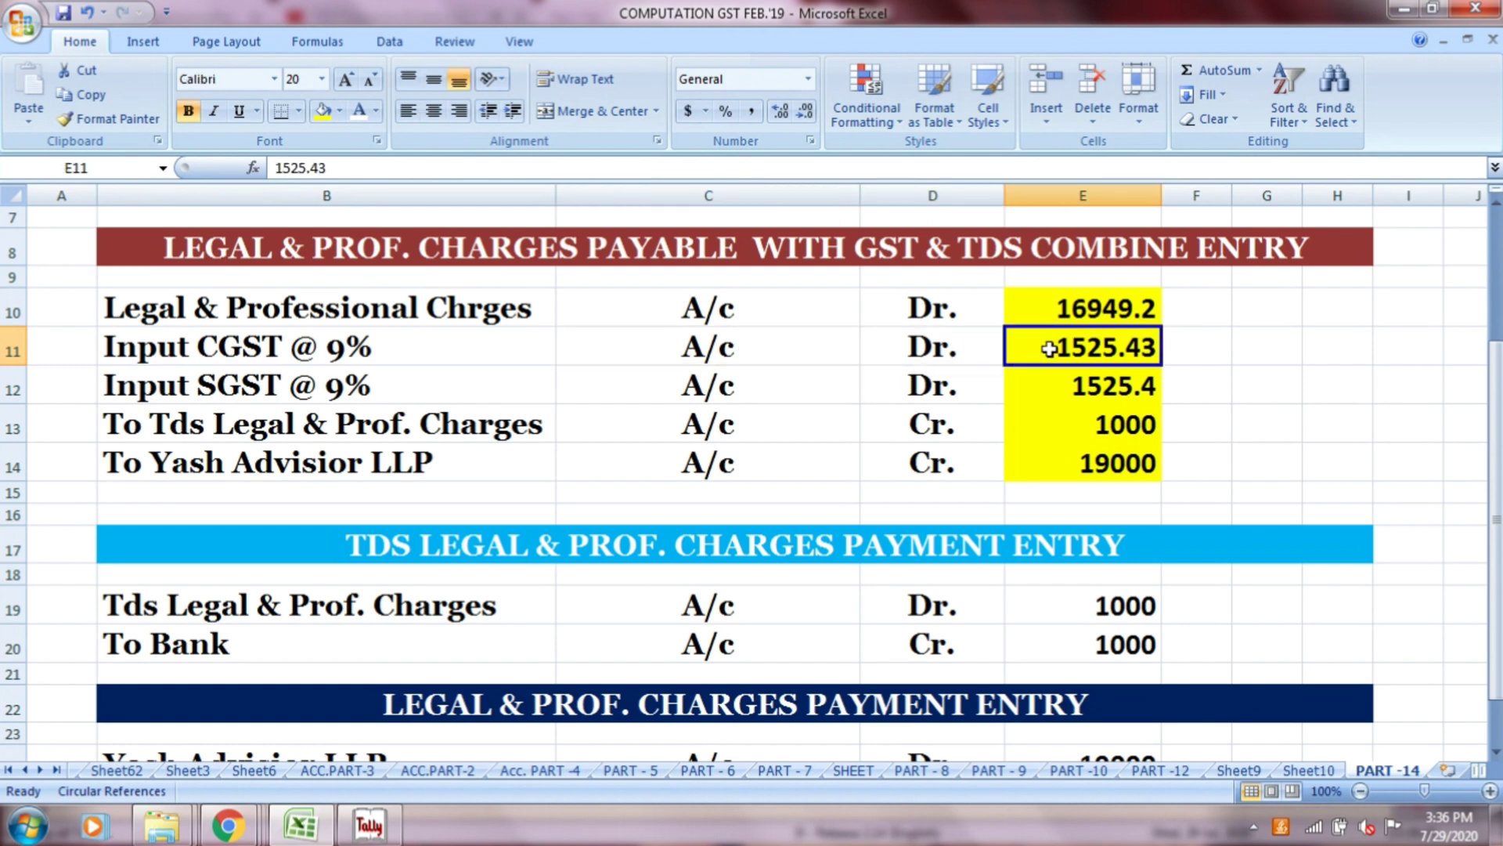
click(461, 401)
click(642, 387)
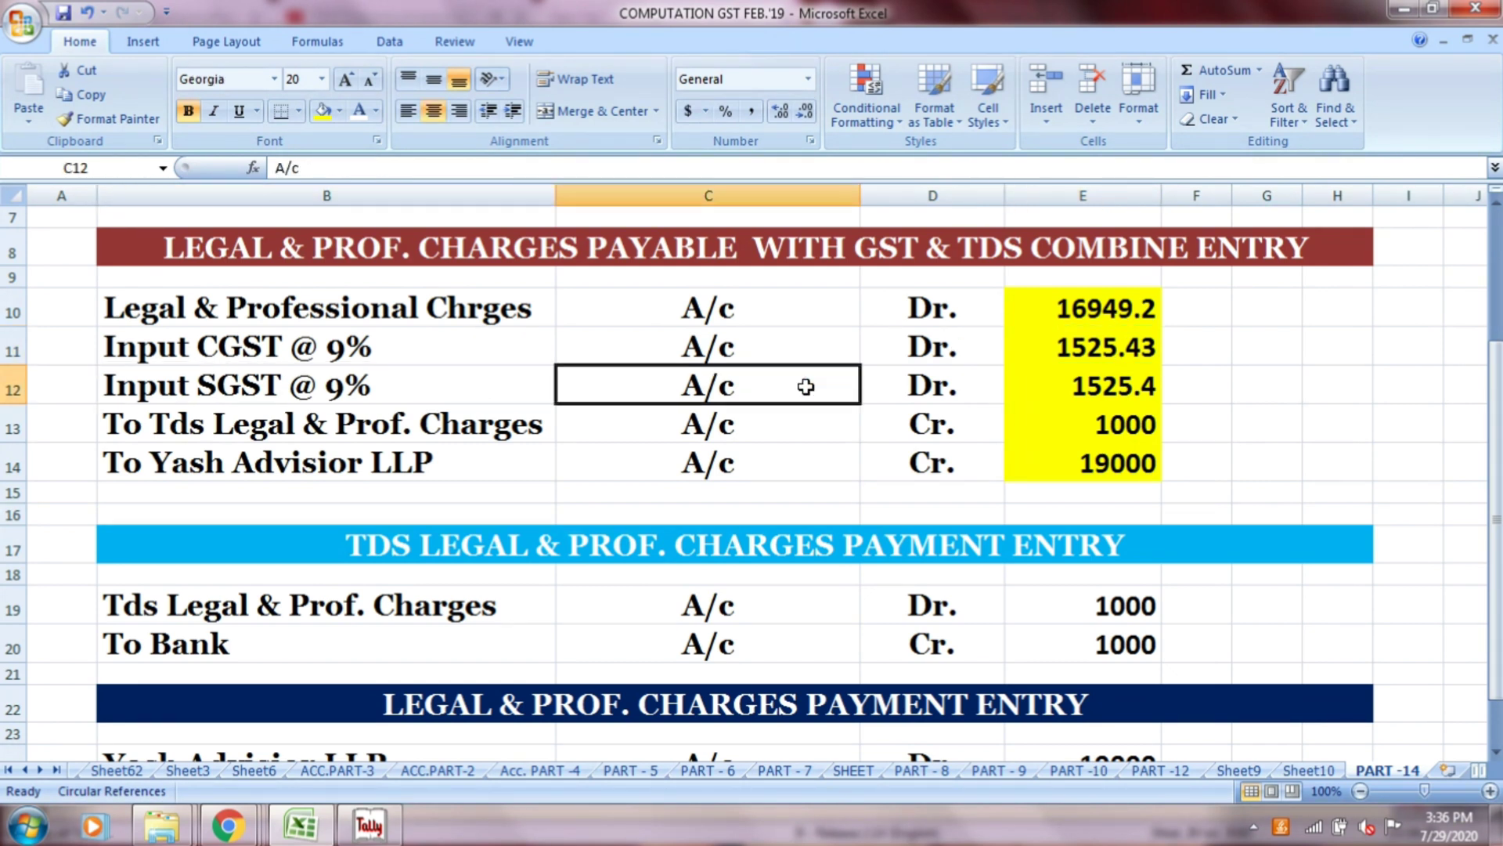
click(916, 386)
click(1060, 387)
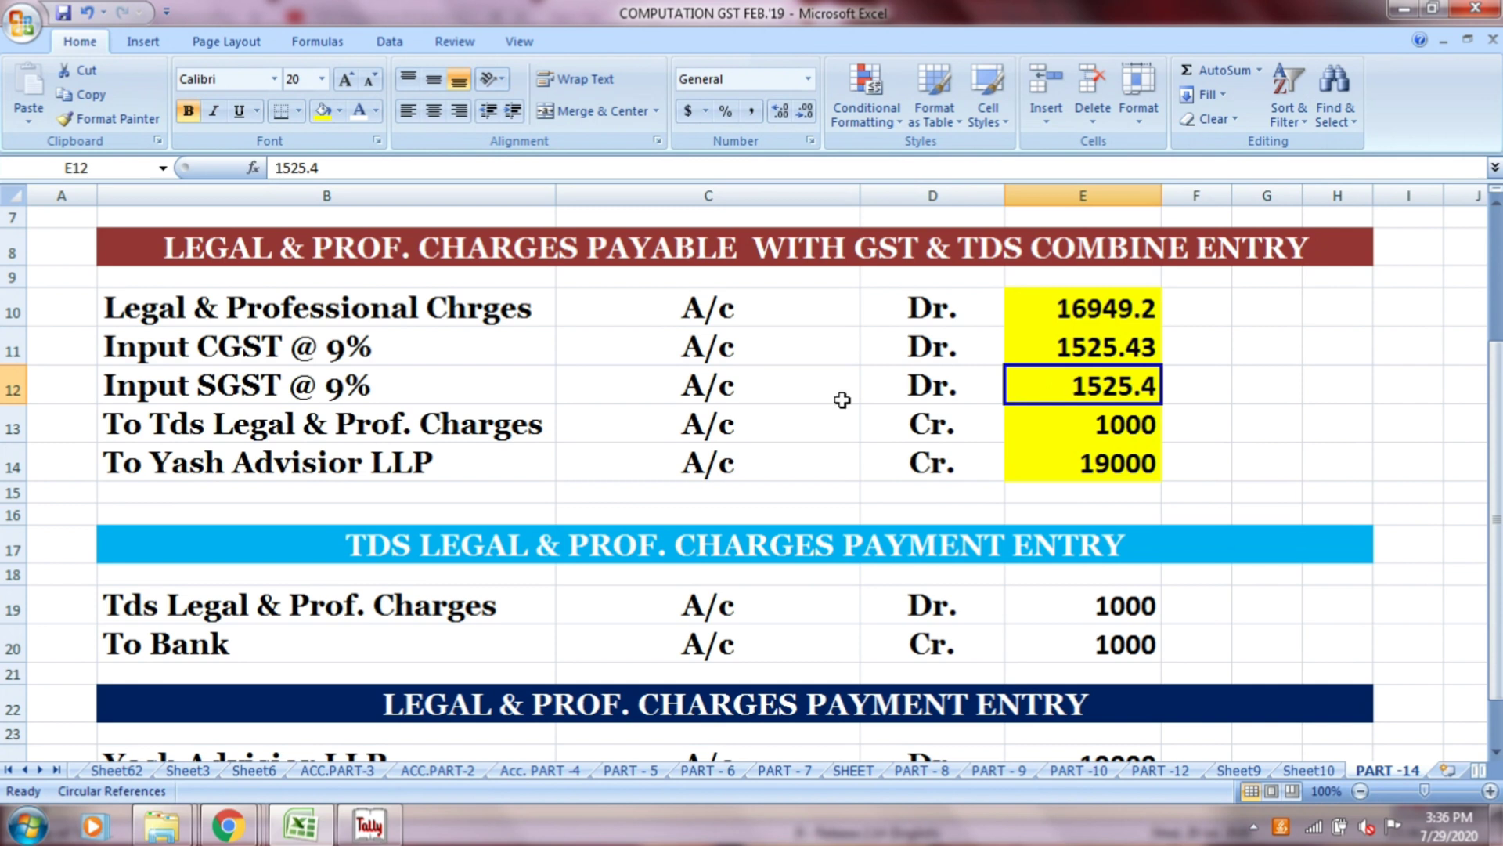
Step: Examine the credit lines for TDS on legal charges and Yash Advisior LLP in the combined entry
double_click(496, 427)
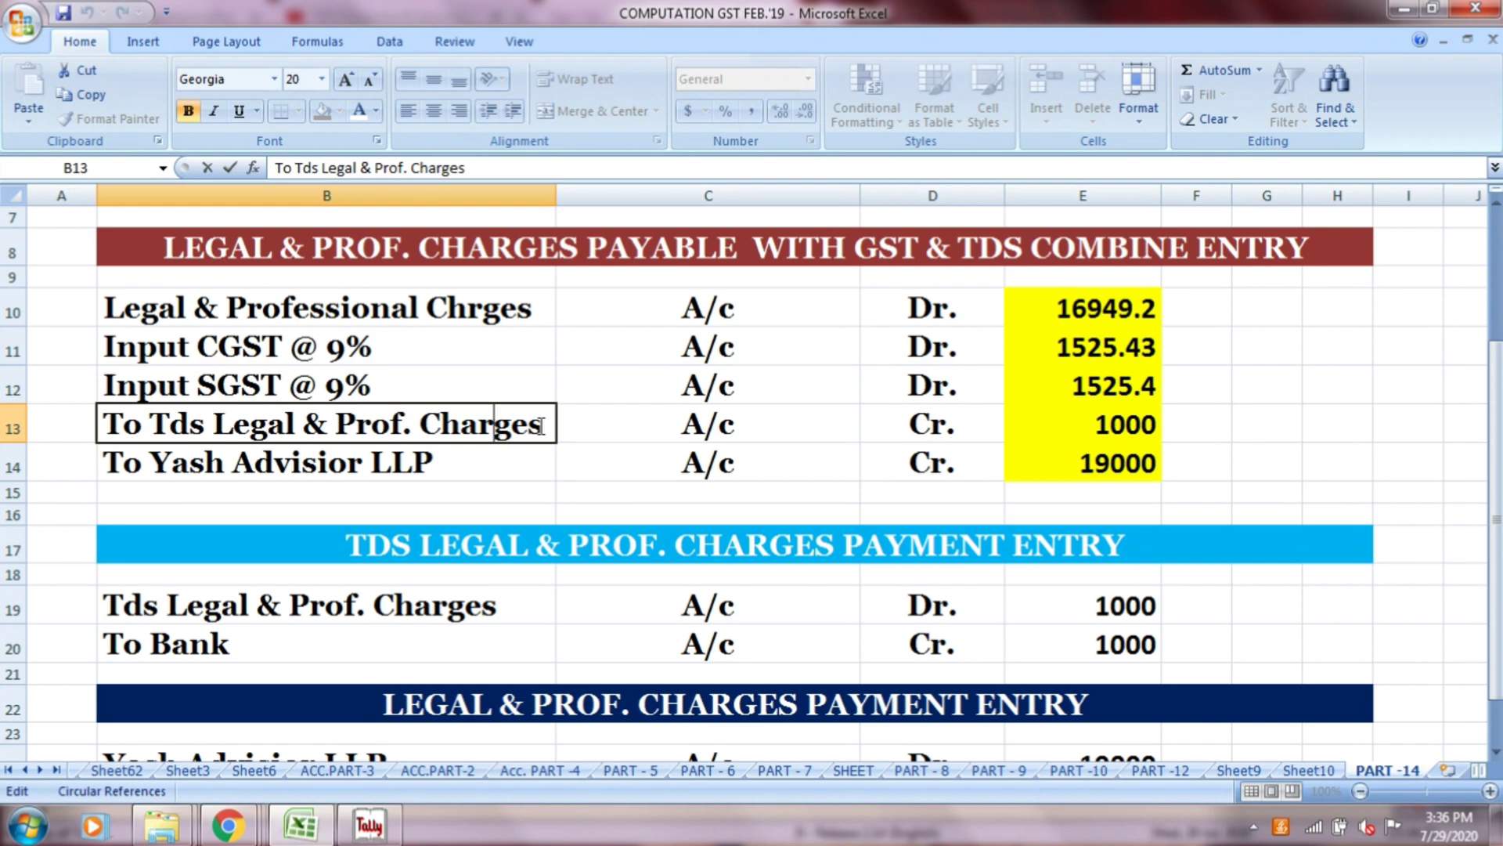
click(699, 431)
click(896, 440)
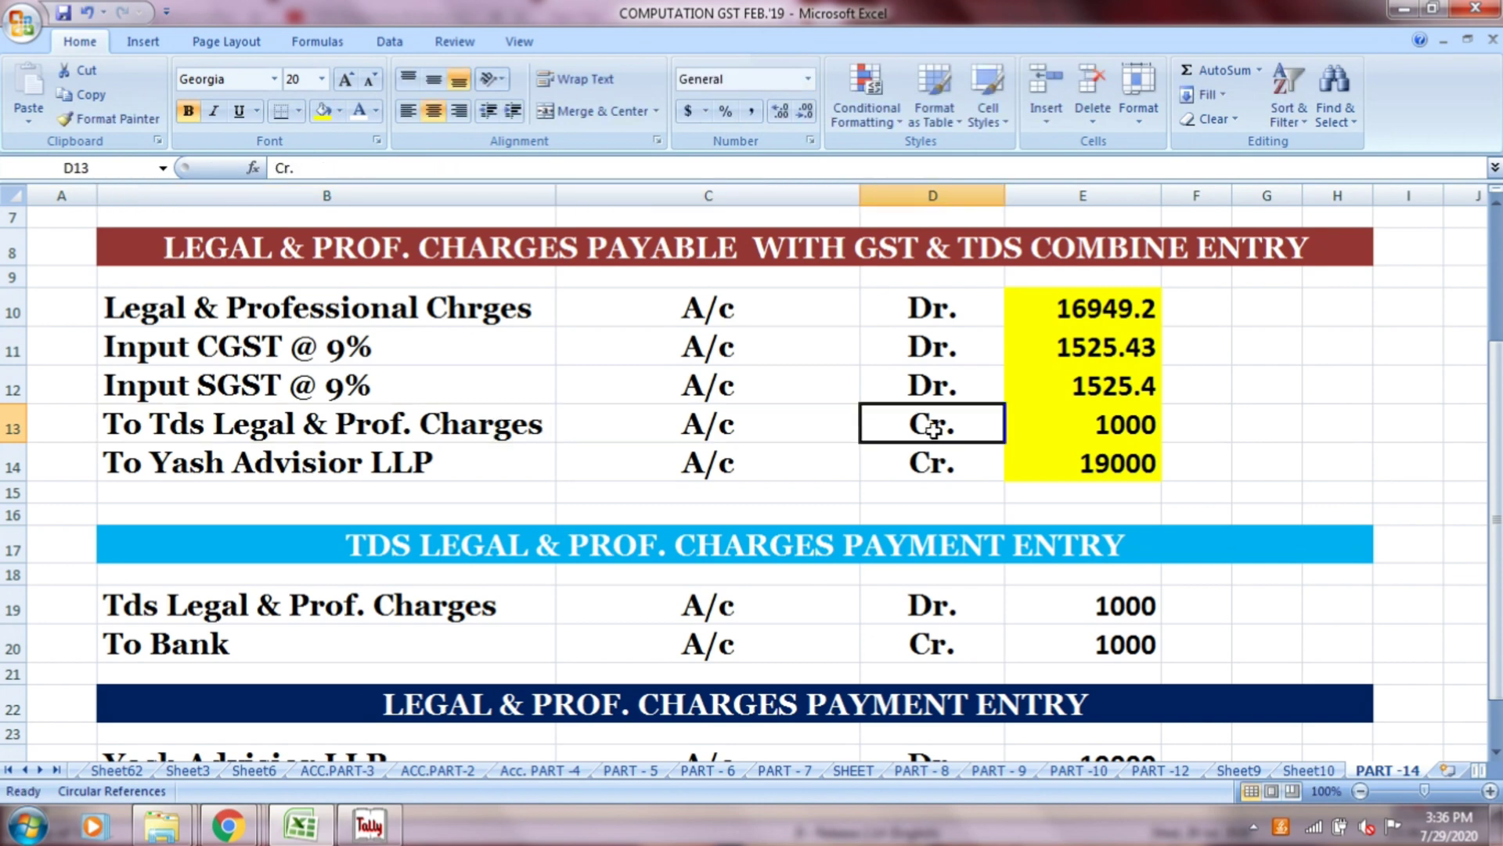
click(1061, 418)
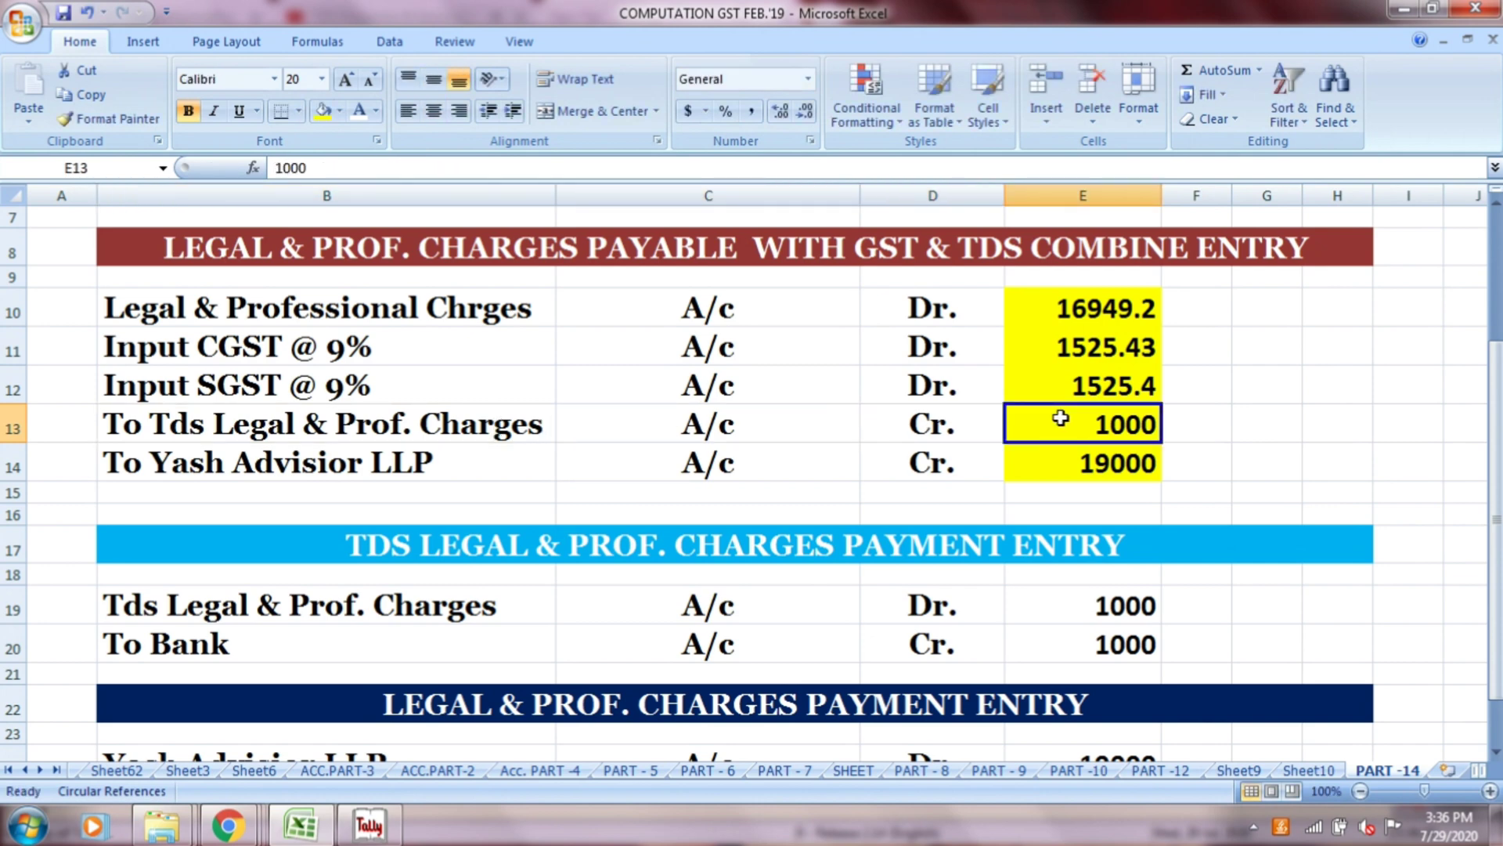
click(487, 460)
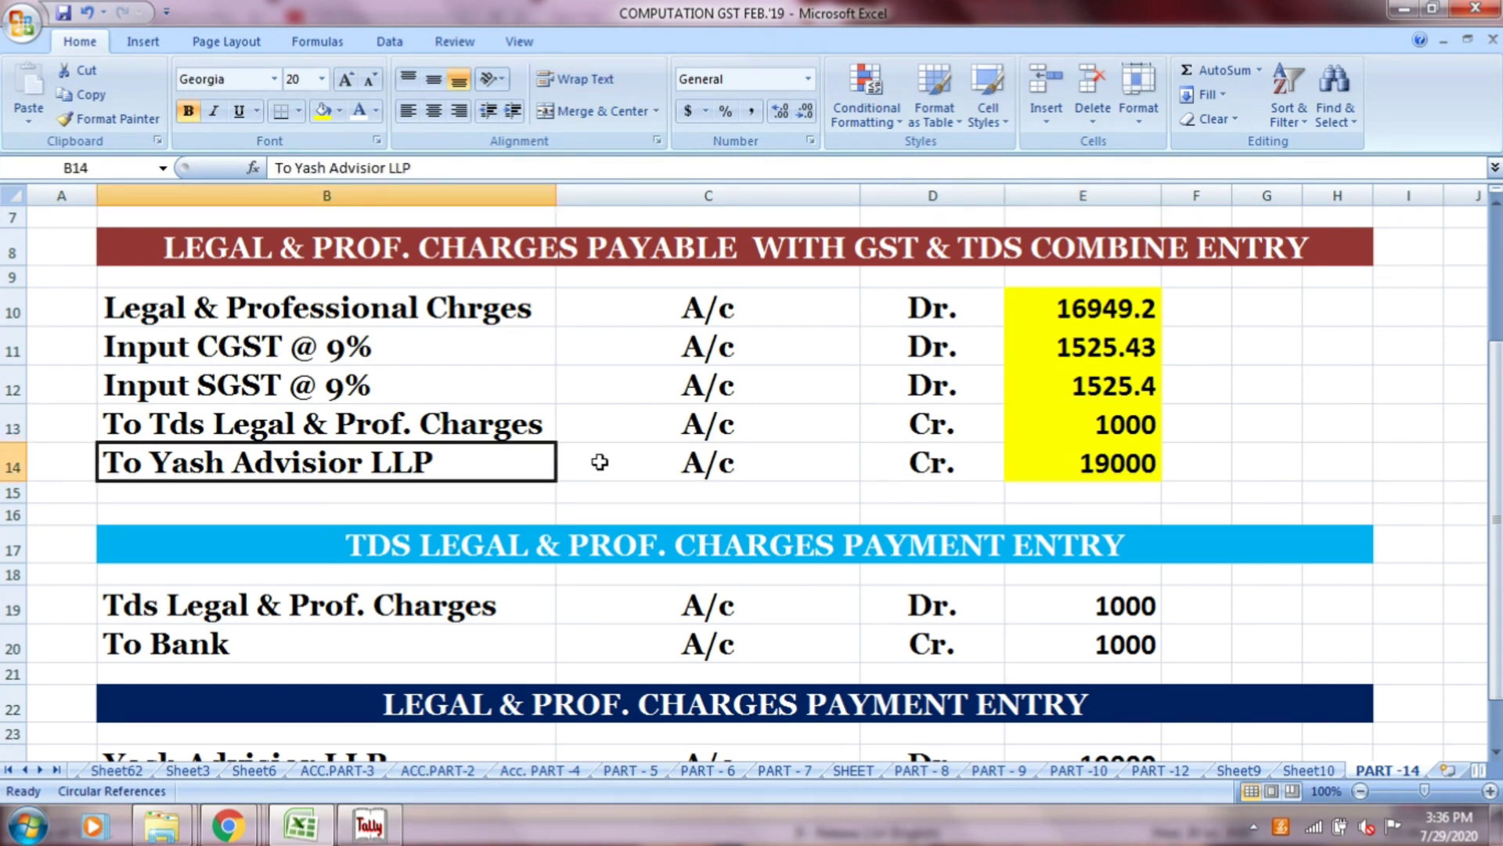
click(667, 461)
click(947, 468)
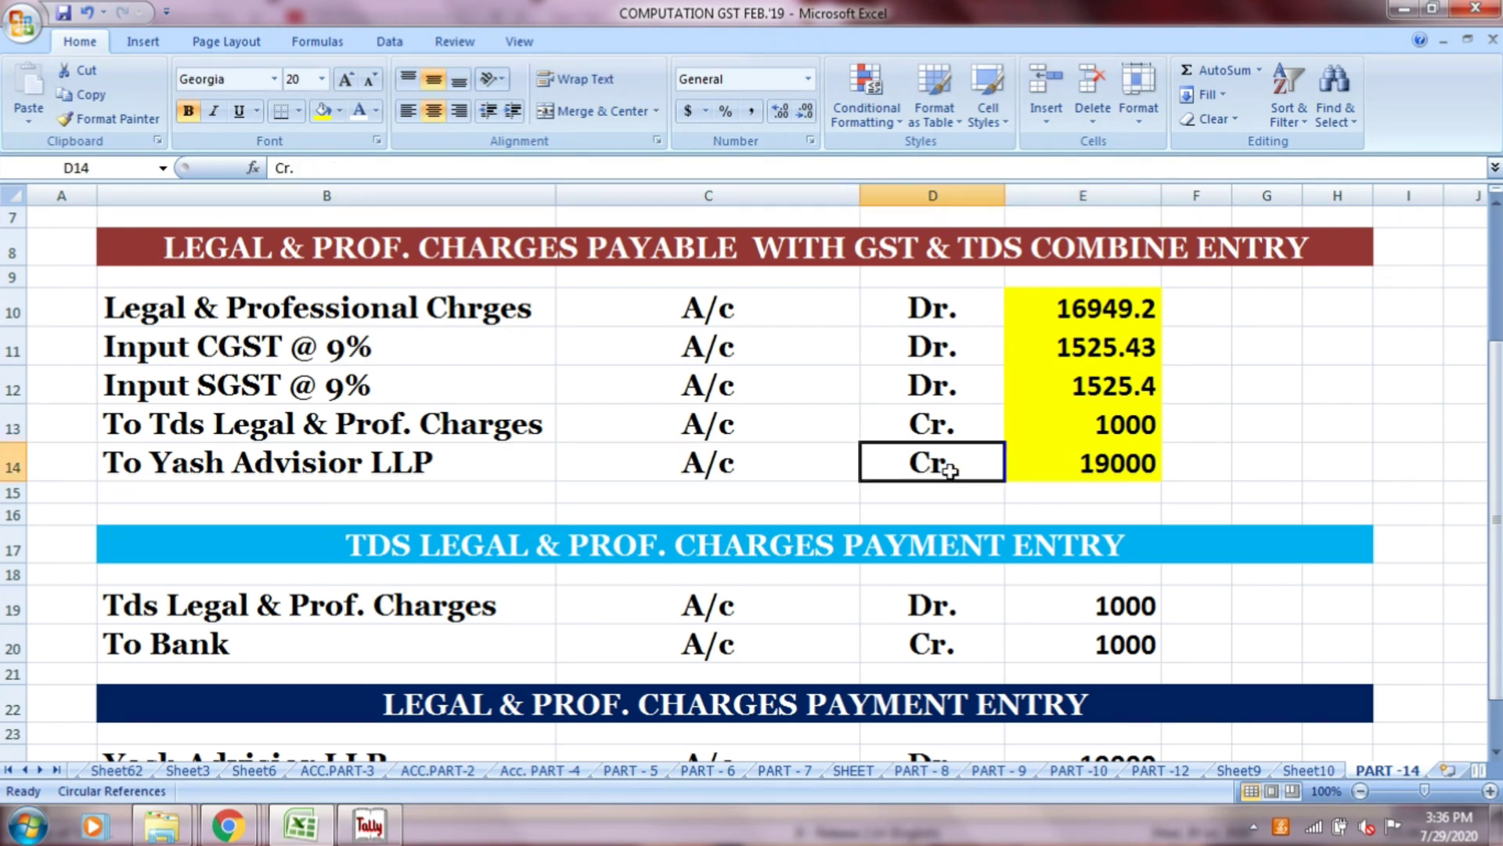
click(1041, 470)
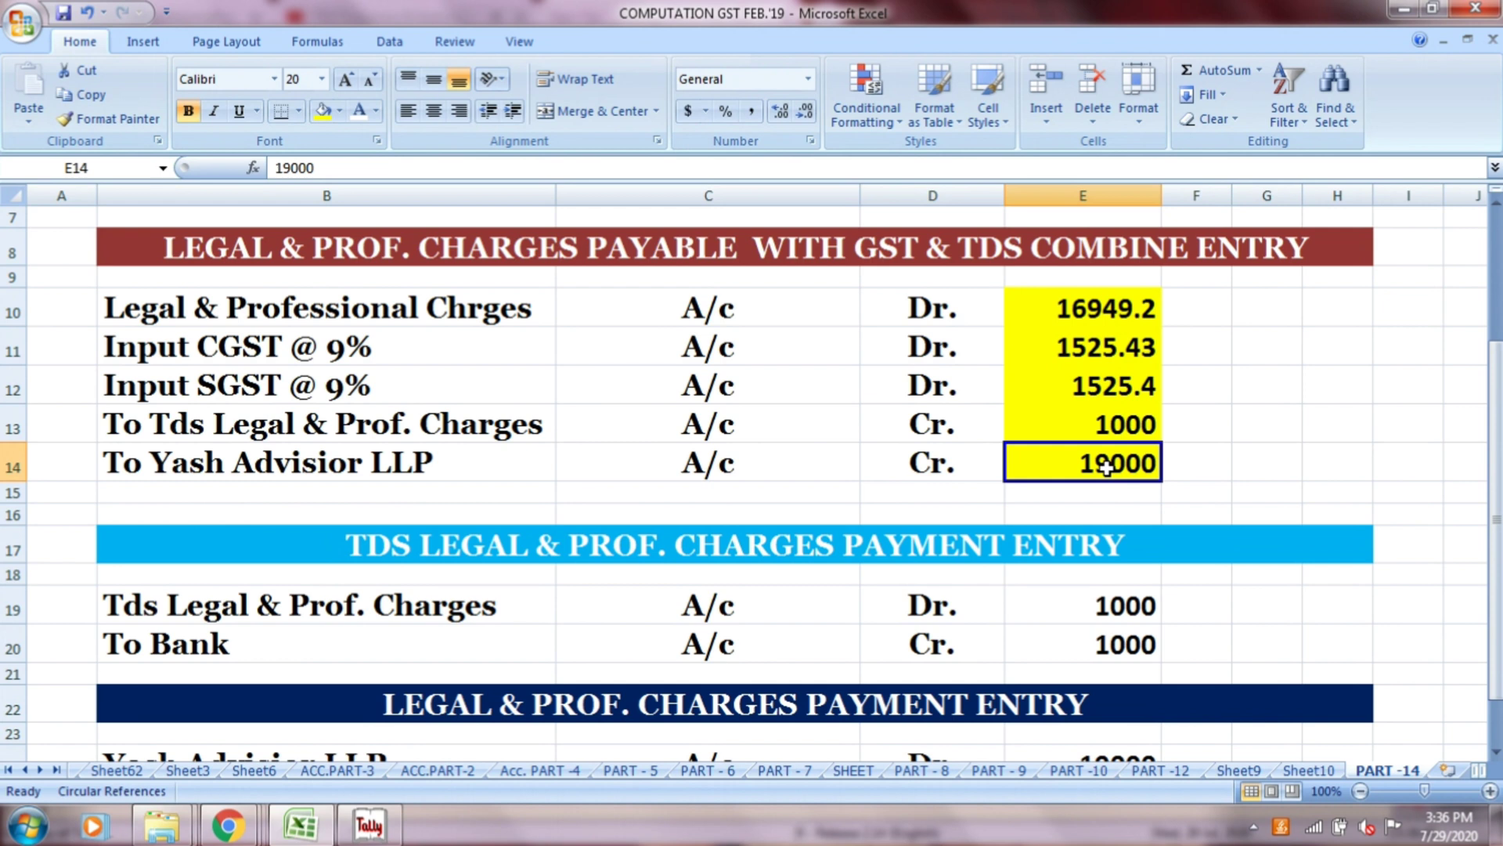
Step: Review the Legal & Professional Charges debit line again along with the TDS credit line of the combined entry
click(483, 305)
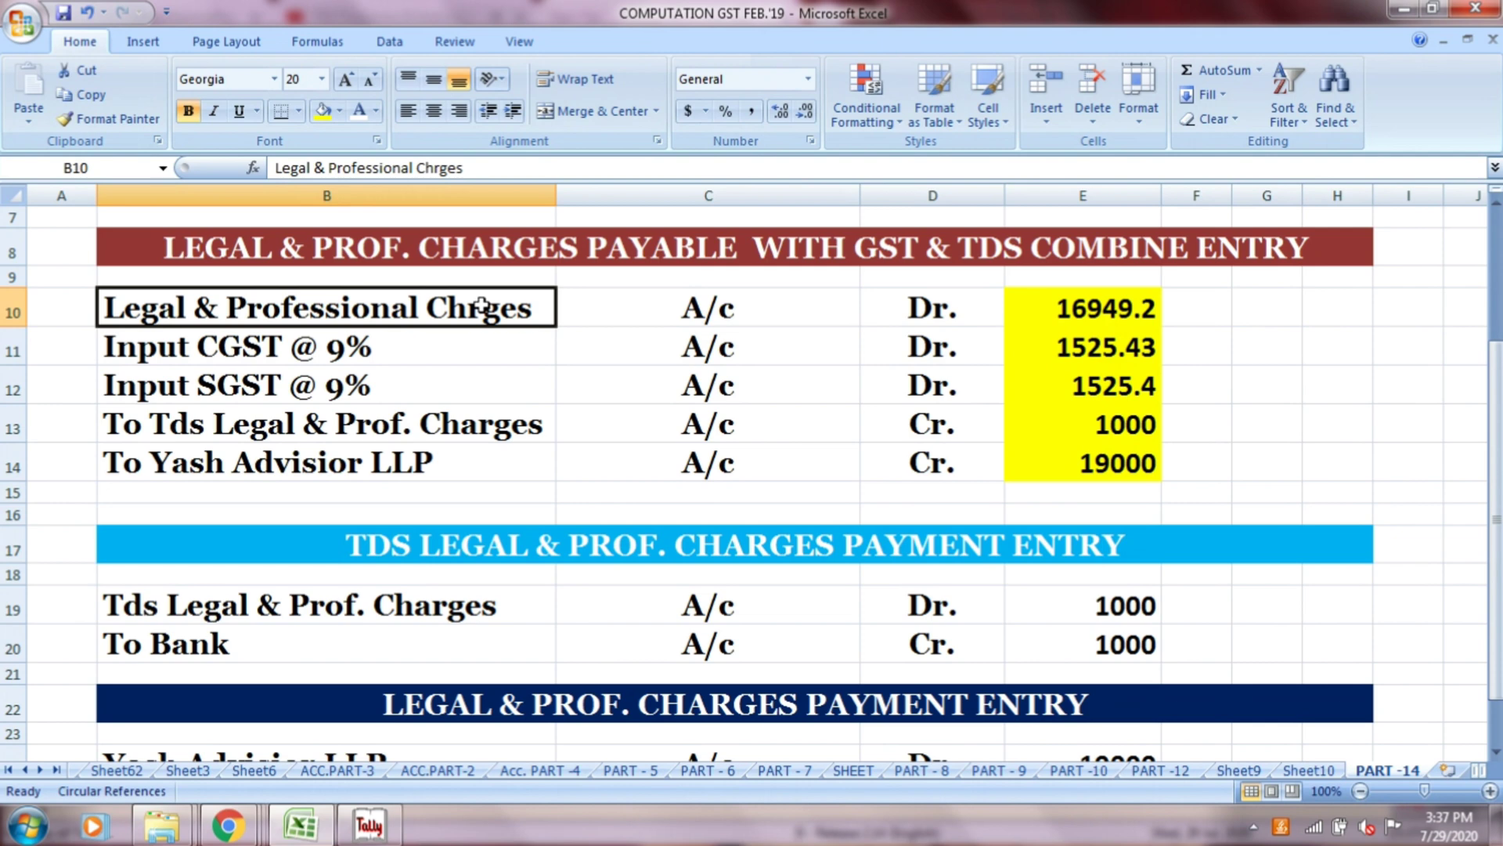
click(657, 314)
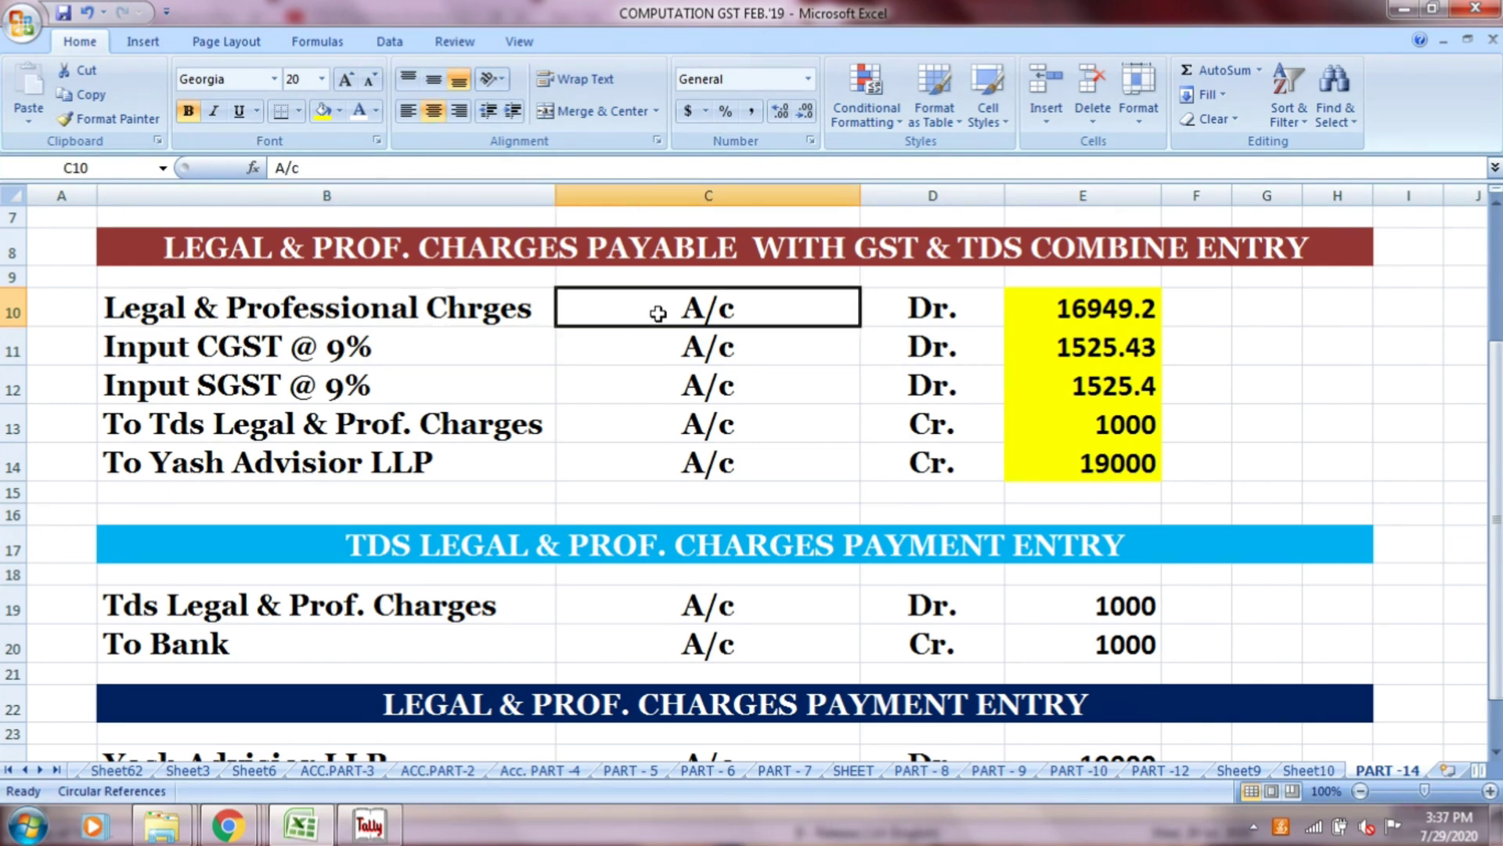
click(910, 313)
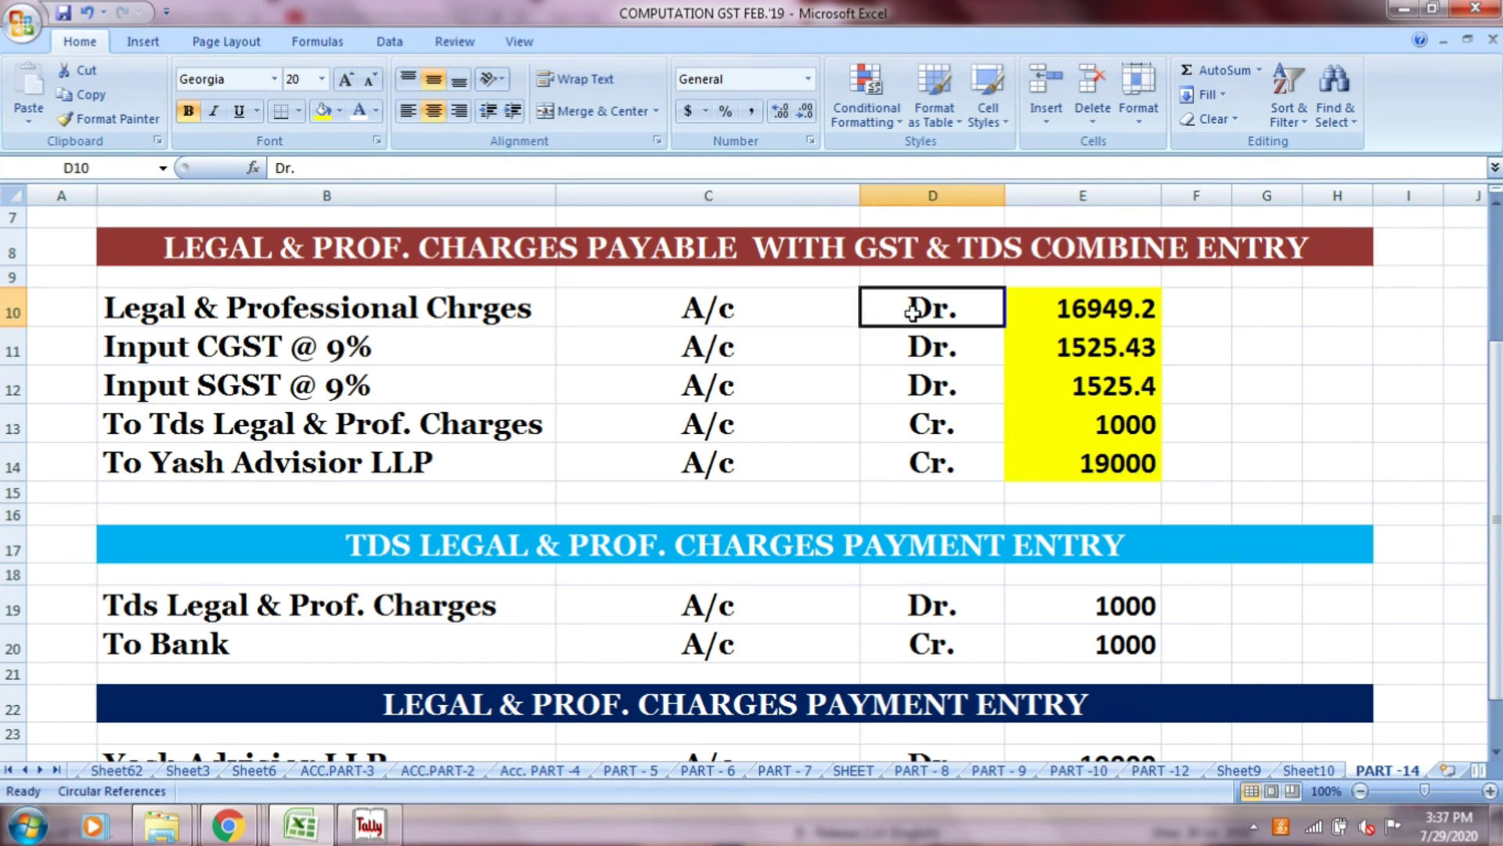
click(502, 421)
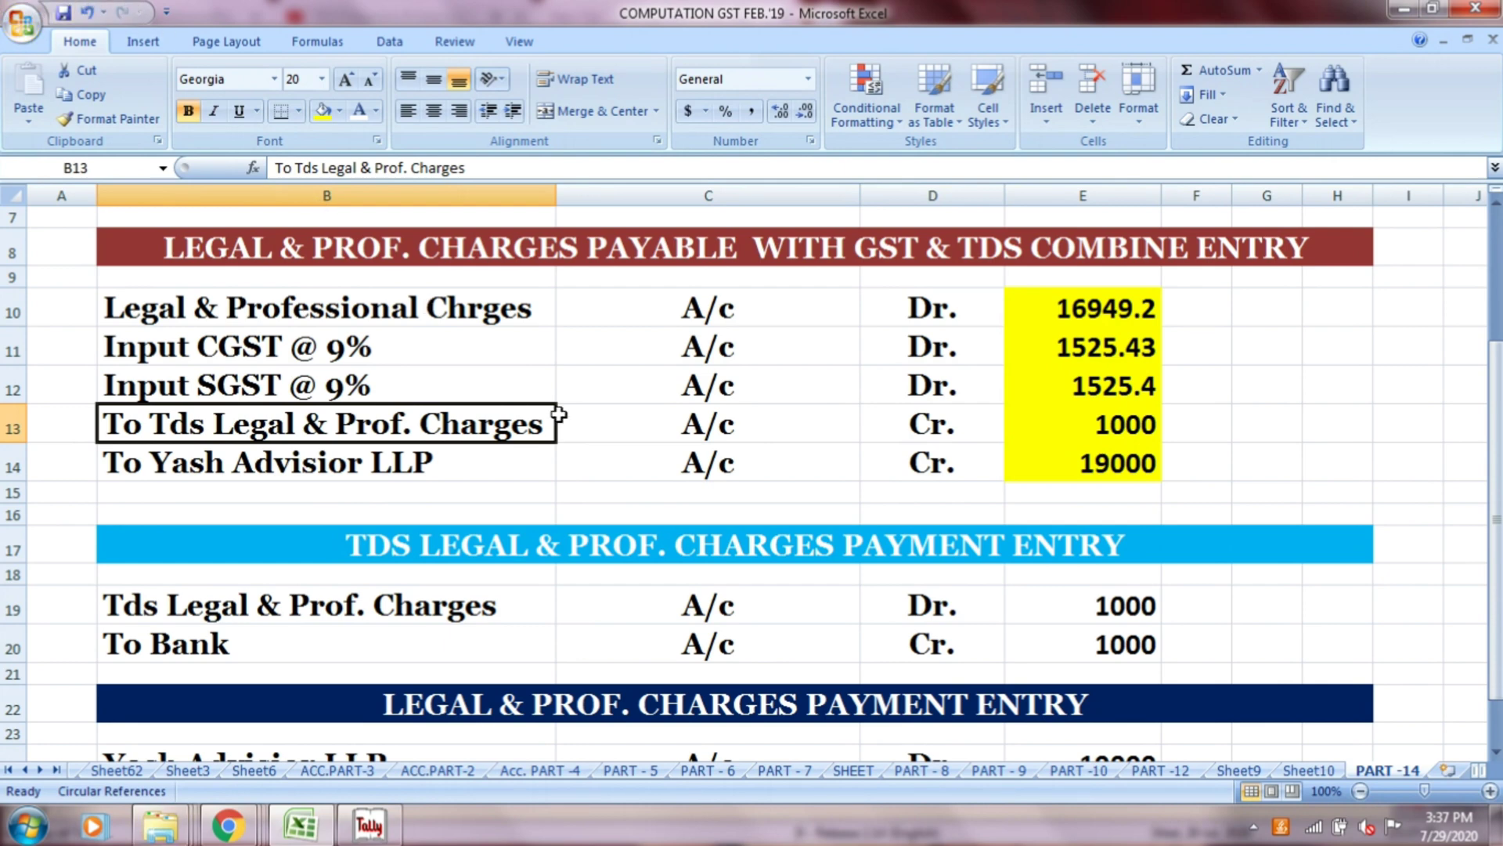
click(648, 430)
click(945, 428)
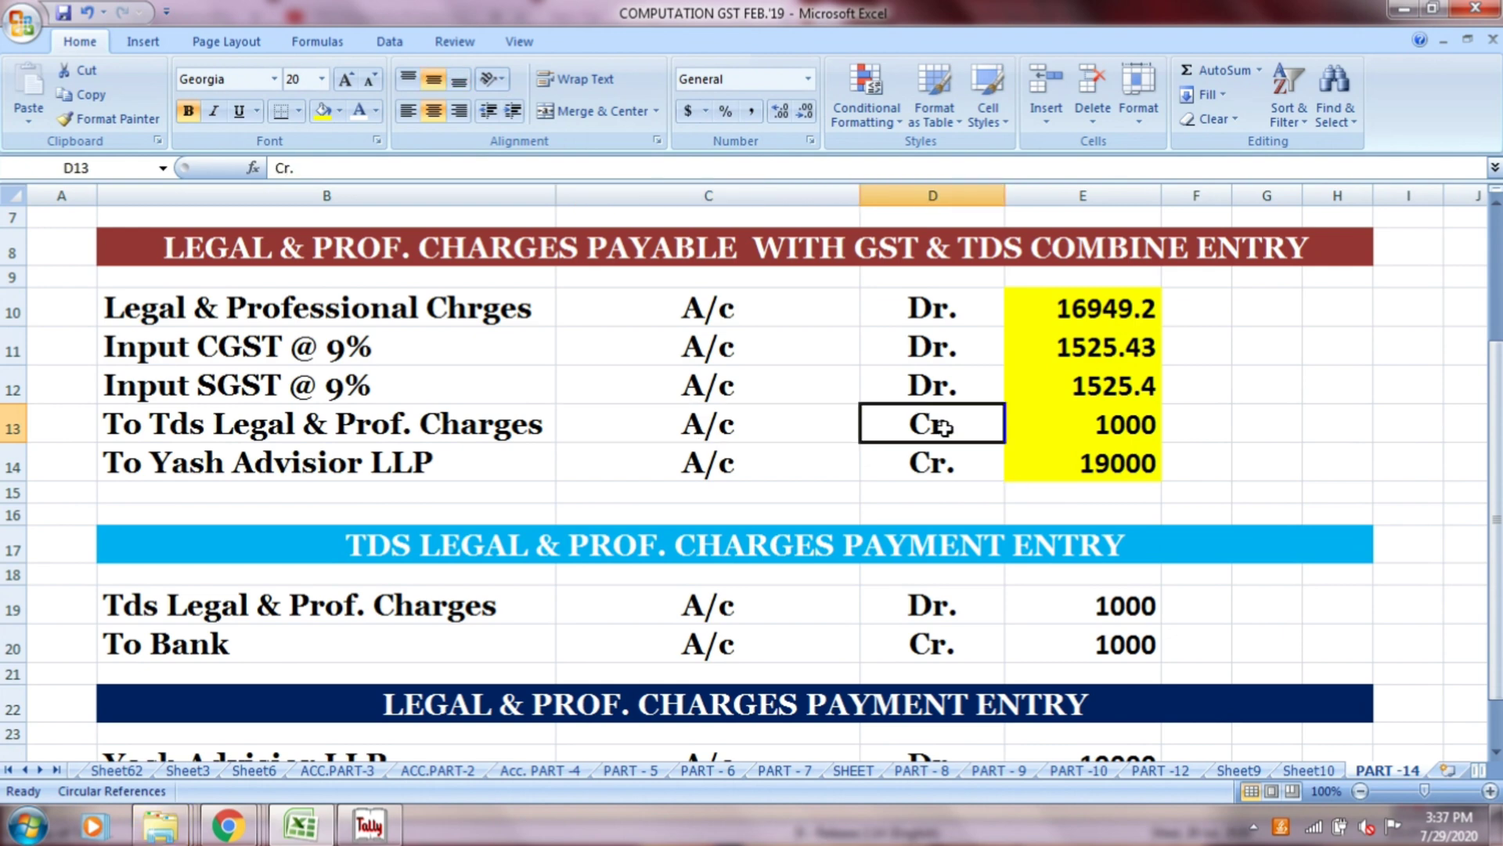
scroll(961, 427, down, 1)
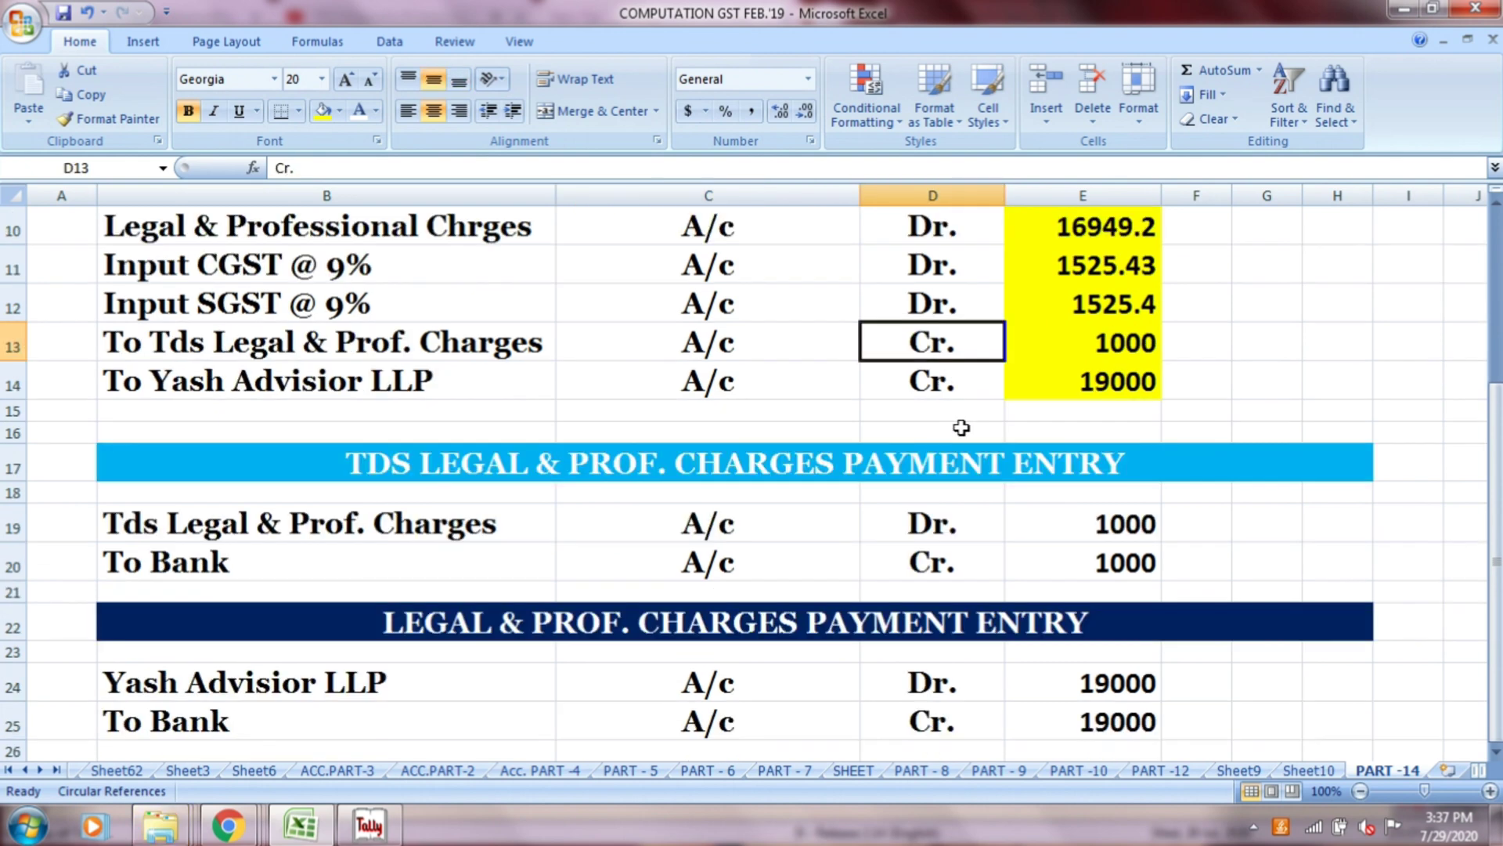
click(1060, 345)
Step: Compare the debit line of the TDS payment entry with the TDS credit line in the combined entry
click(753, 459)
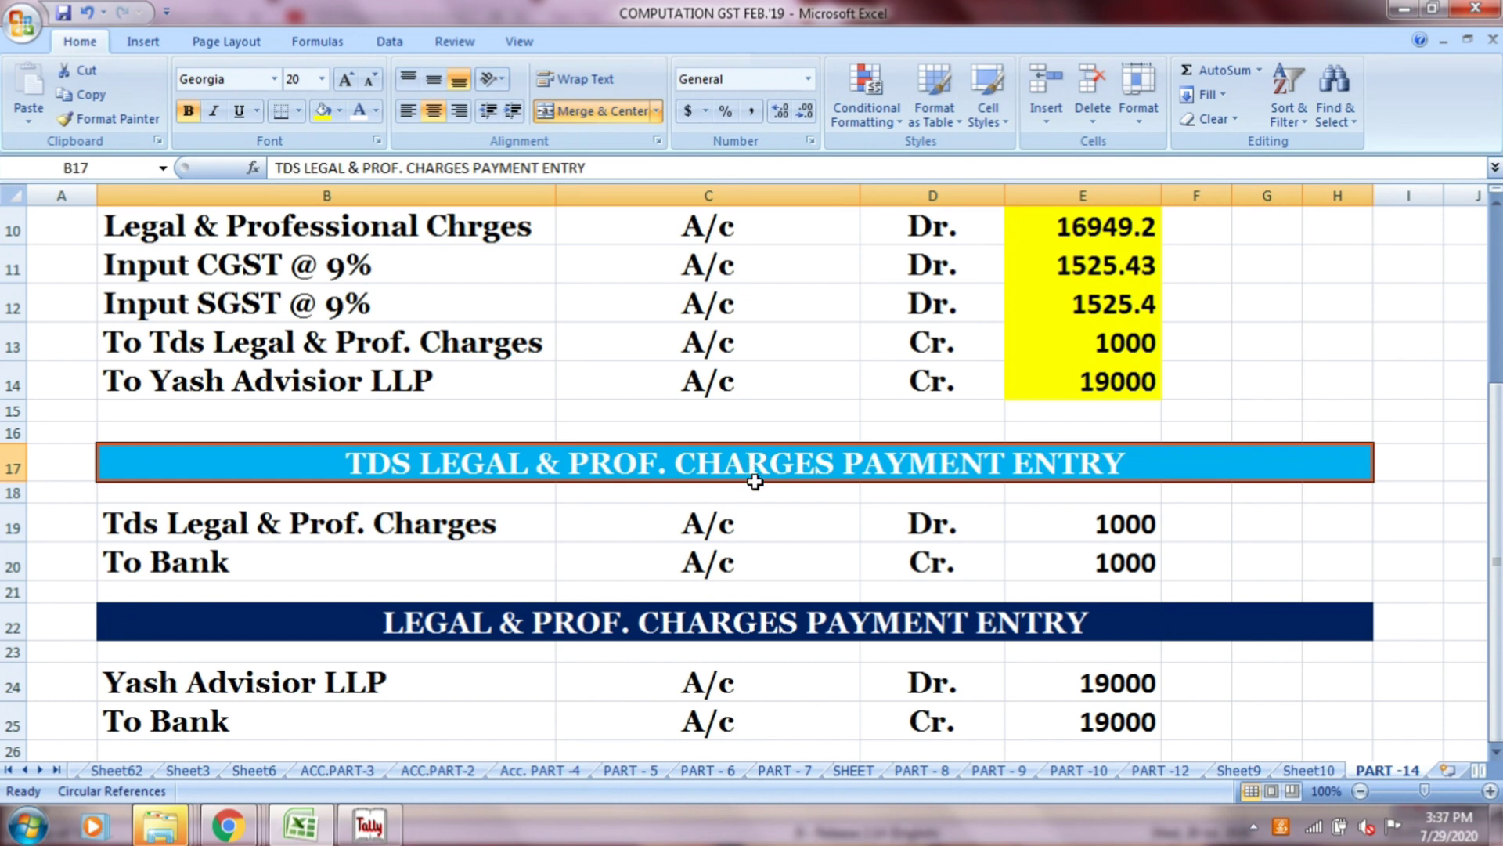
click(503, 523)
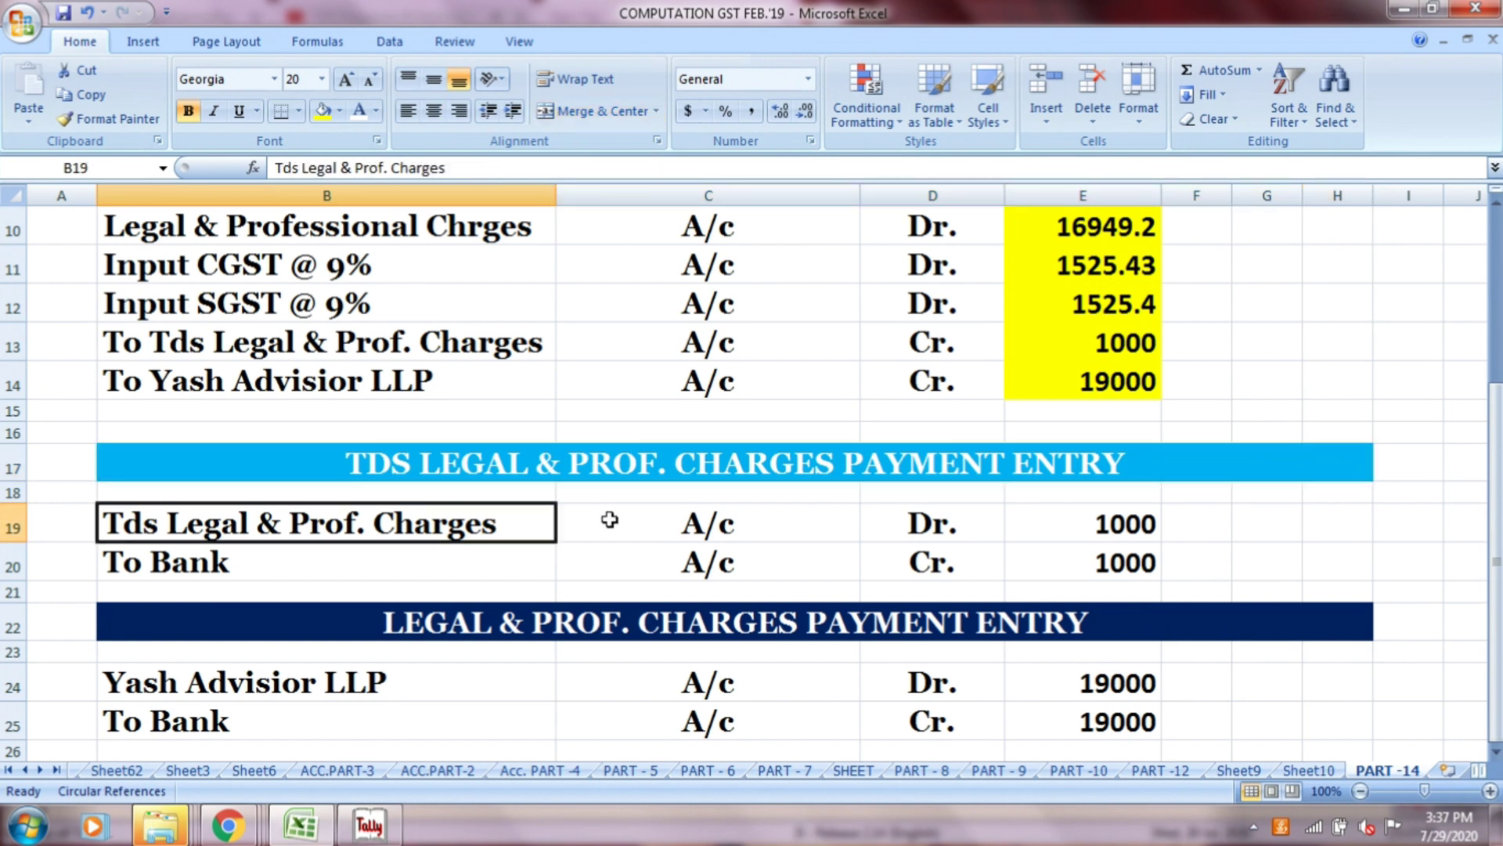
click(752, 523)
click(903, 529)
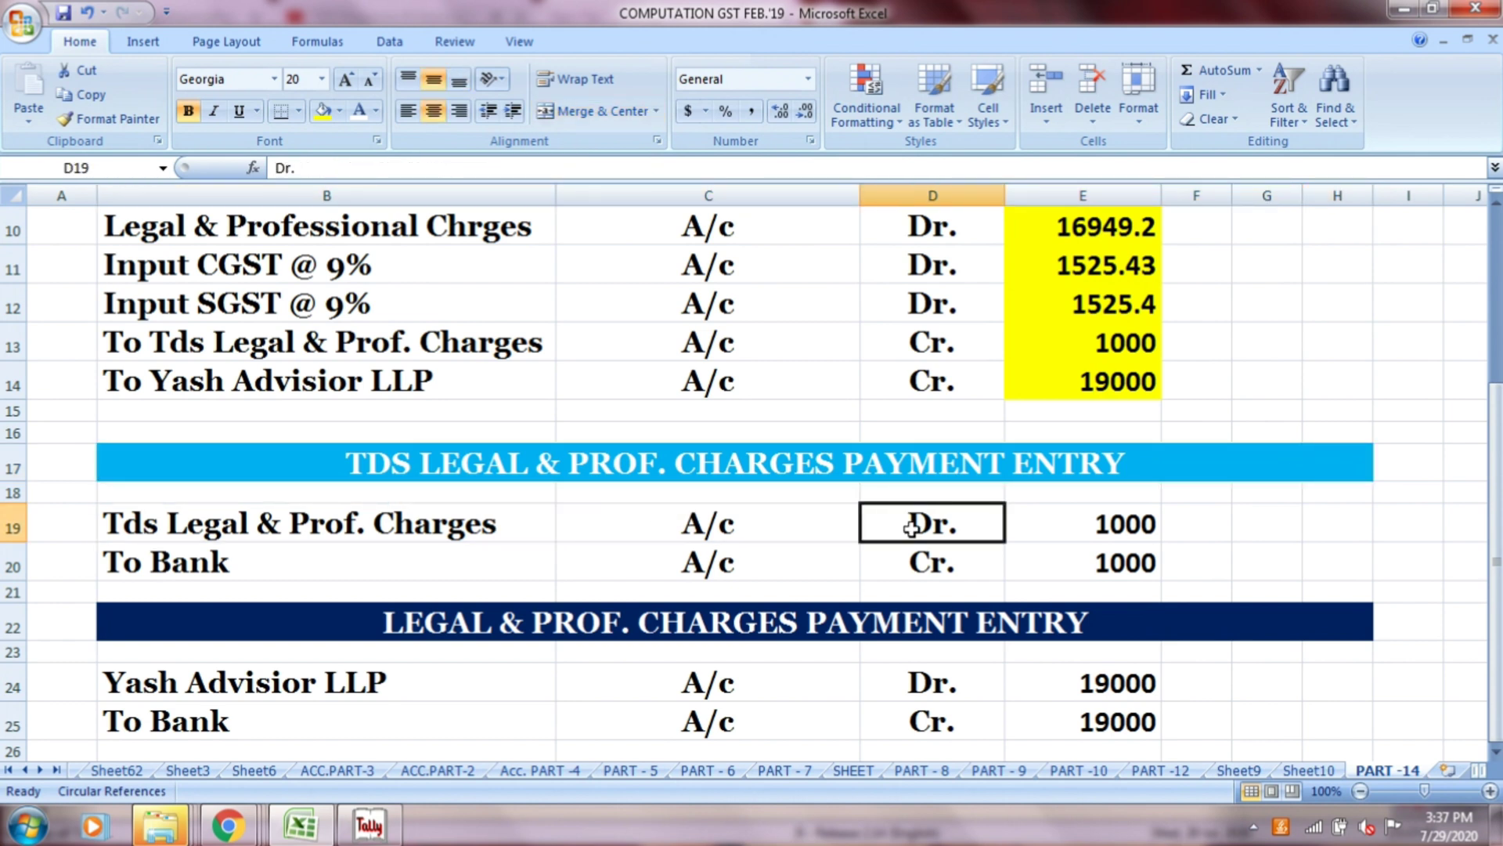
click(1072, 532)
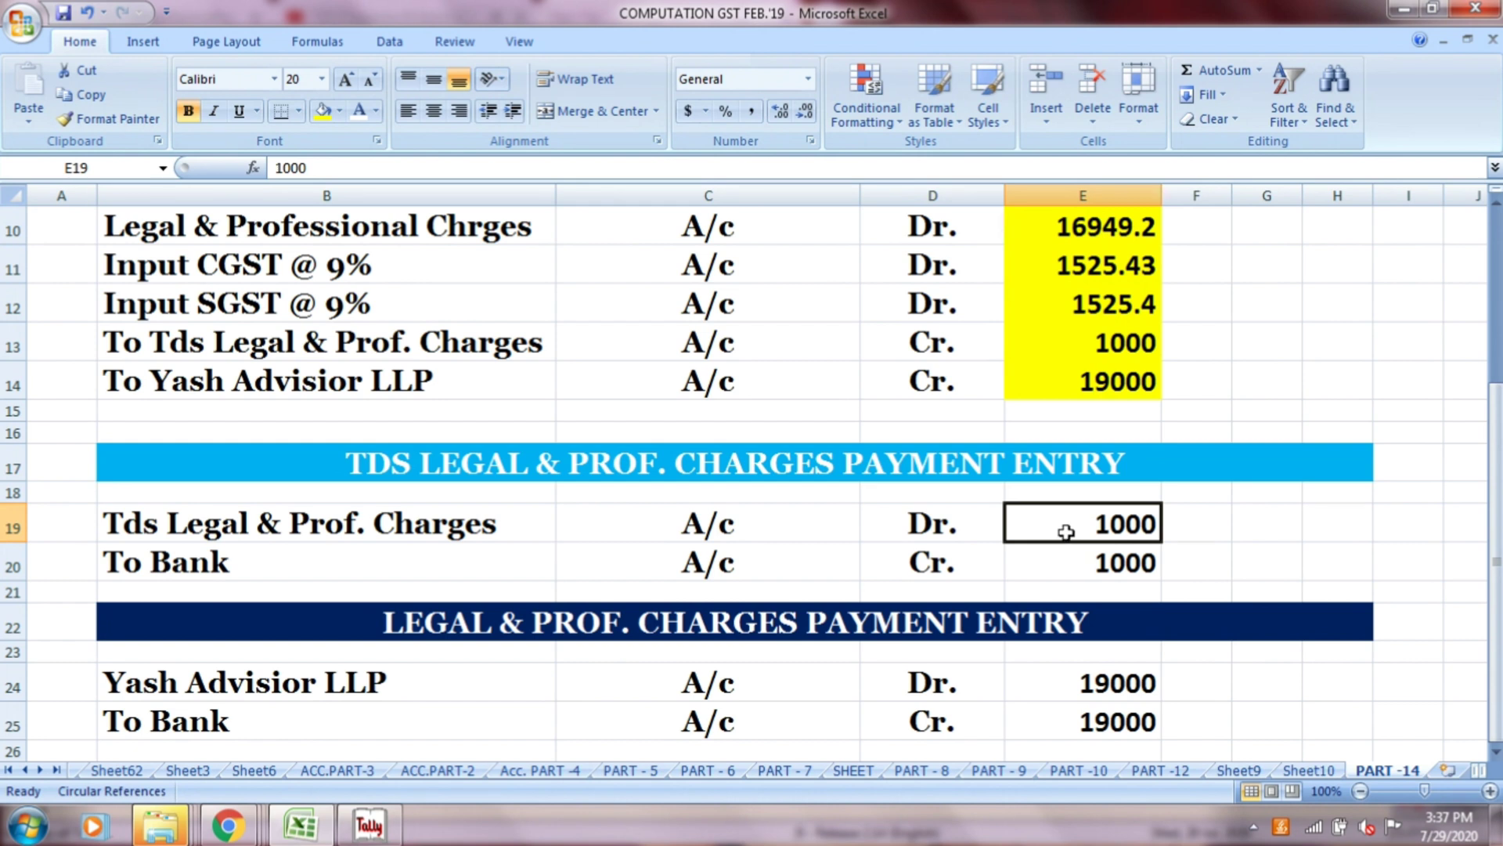
click(503, 356)
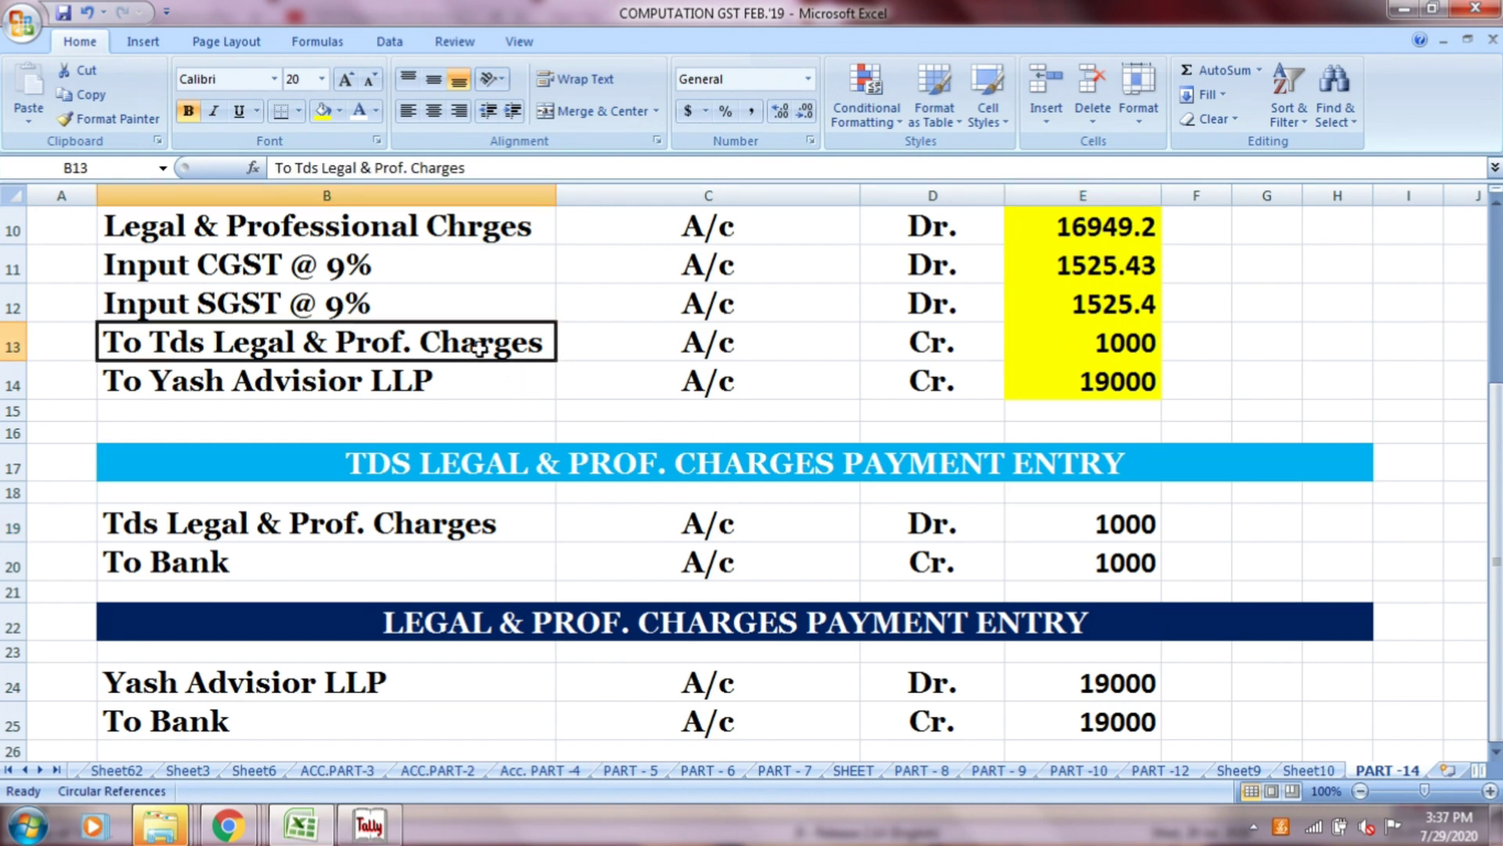
click(673, 348)
click(920, 347)
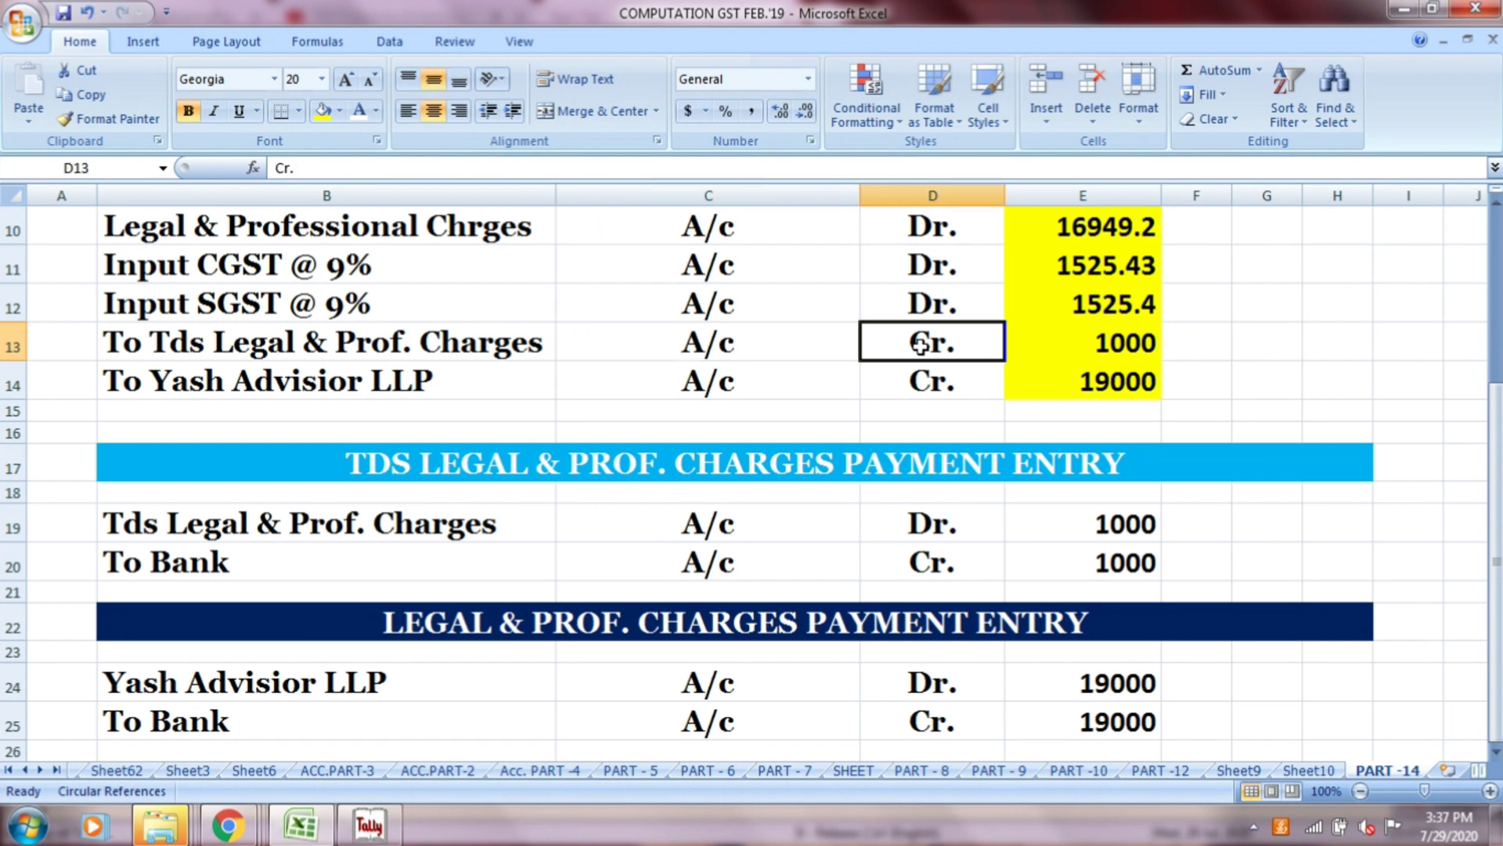
click(453, 522)
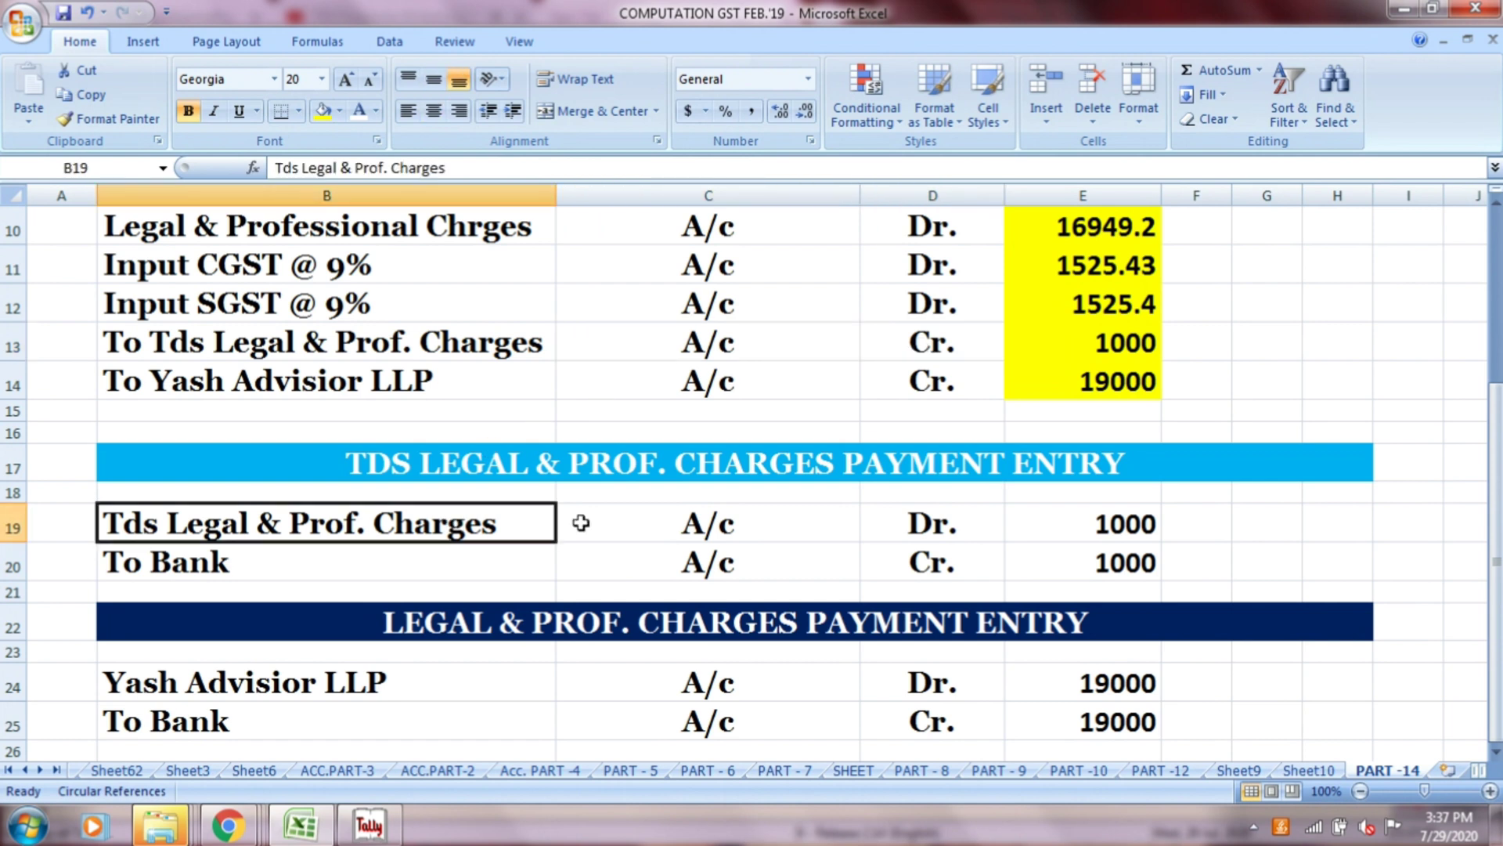
click(651, 524)
click(903, 526)
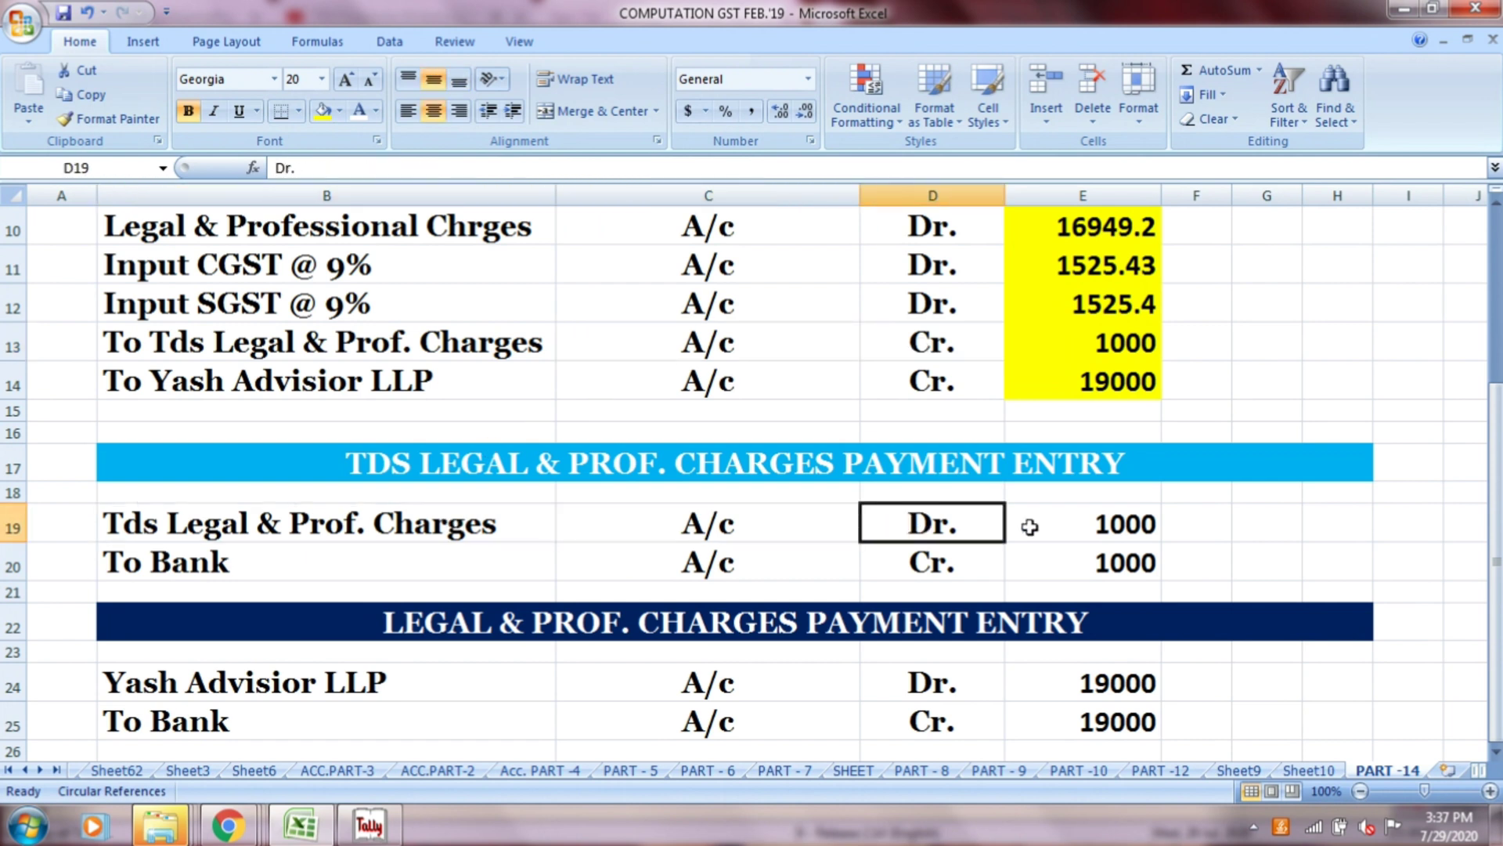
click(1057, 525)
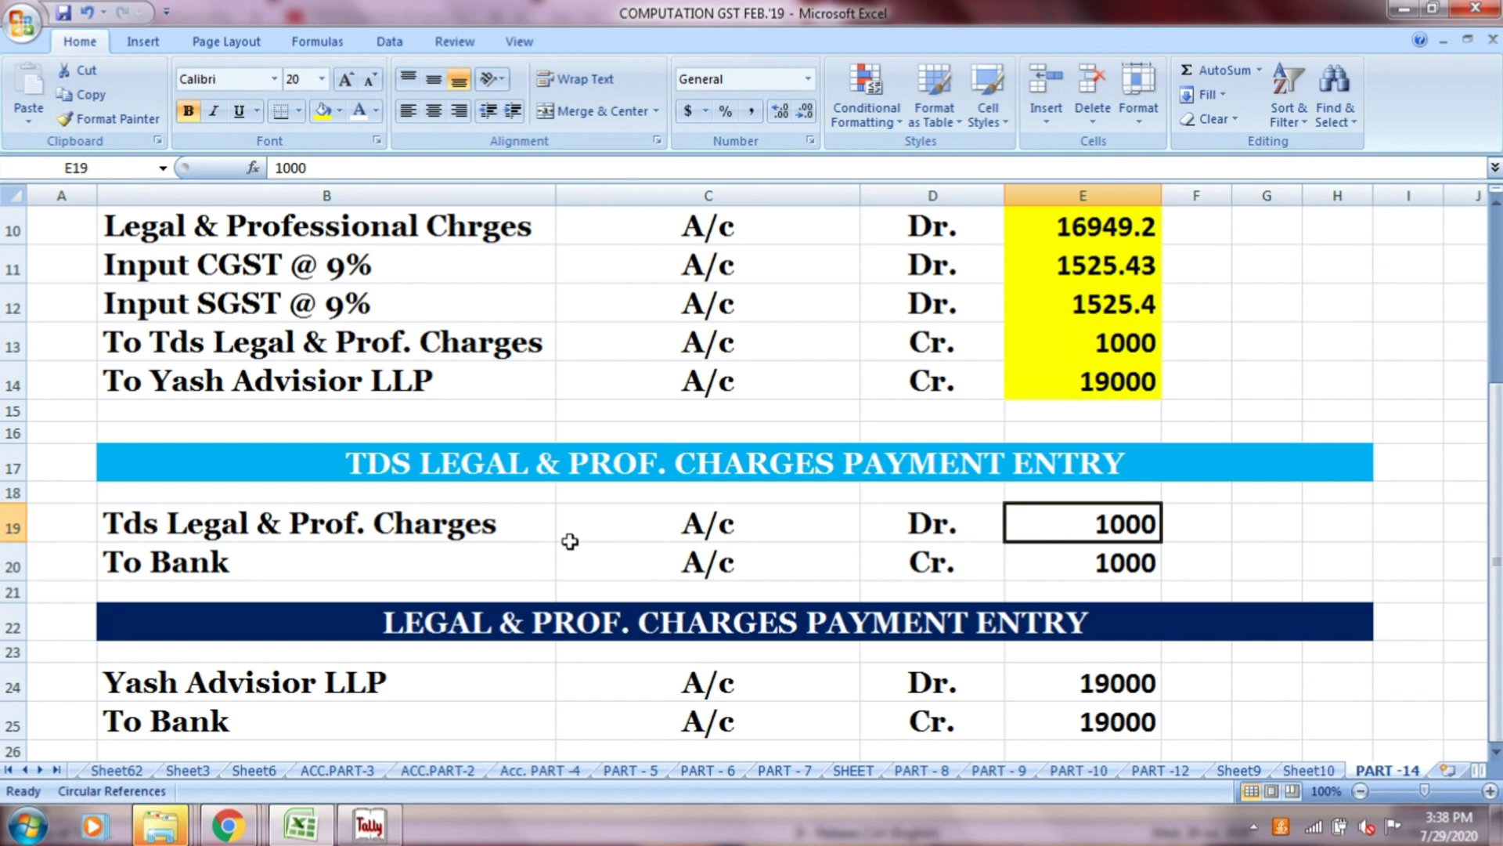
Step: Examine the bank credit line of the TDS payment entry, including its account, credit side and amount
click(500, 554)
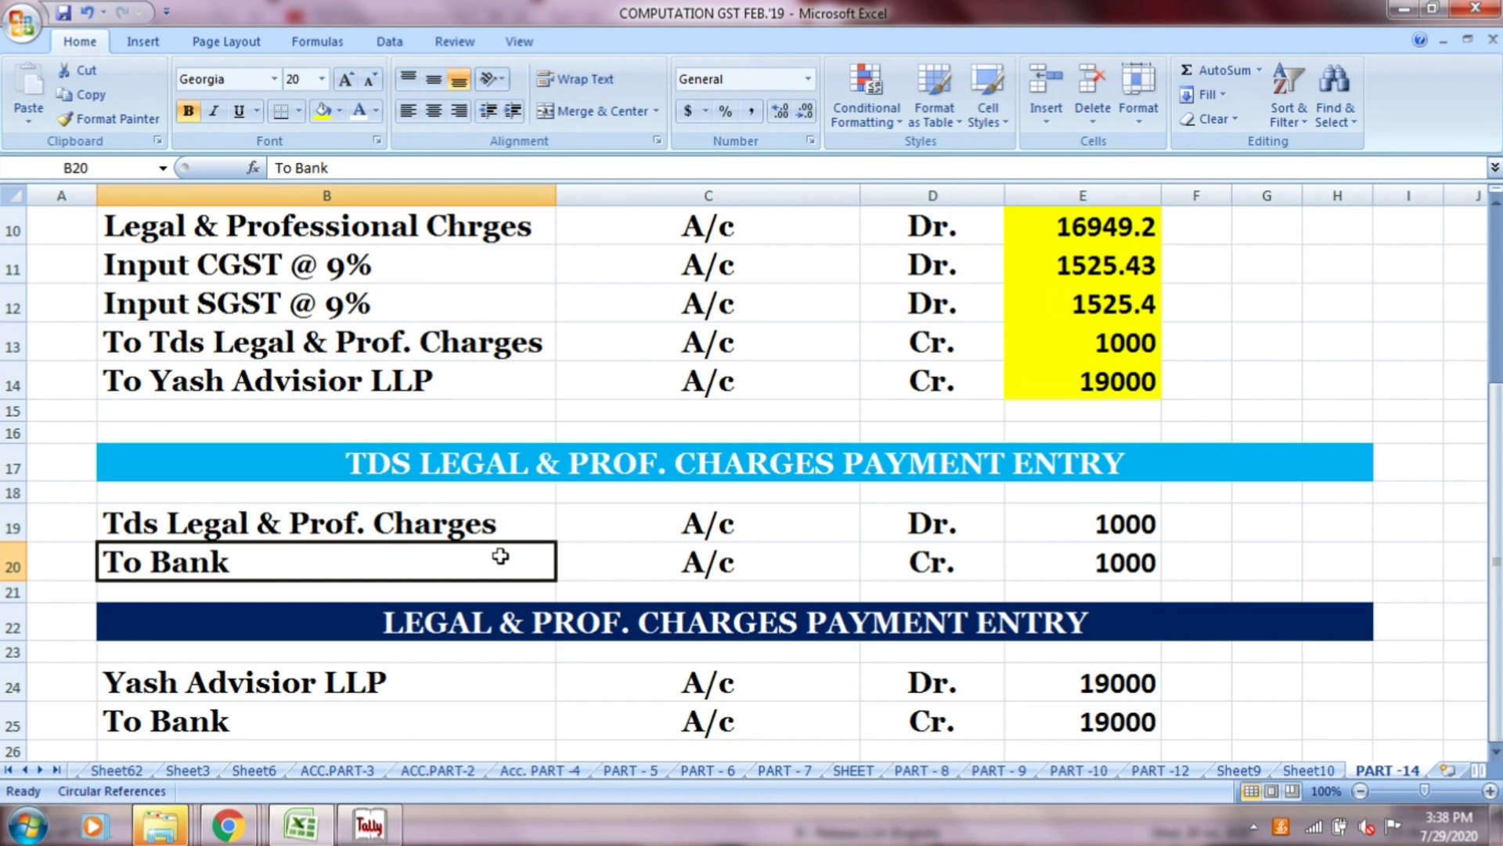
click(685, 570)
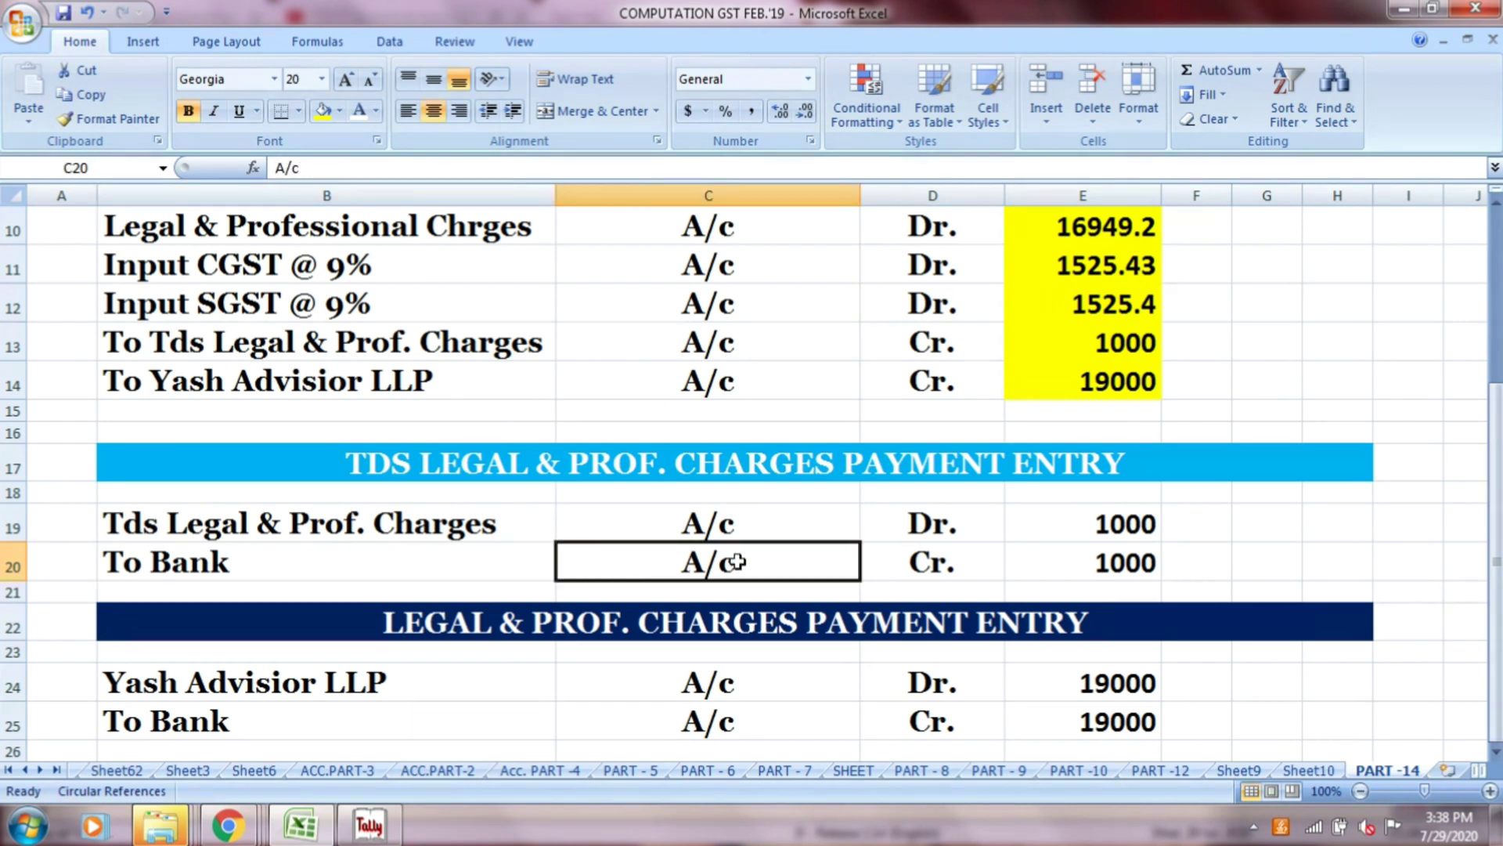
click(925, 560)
click(1088, 563)
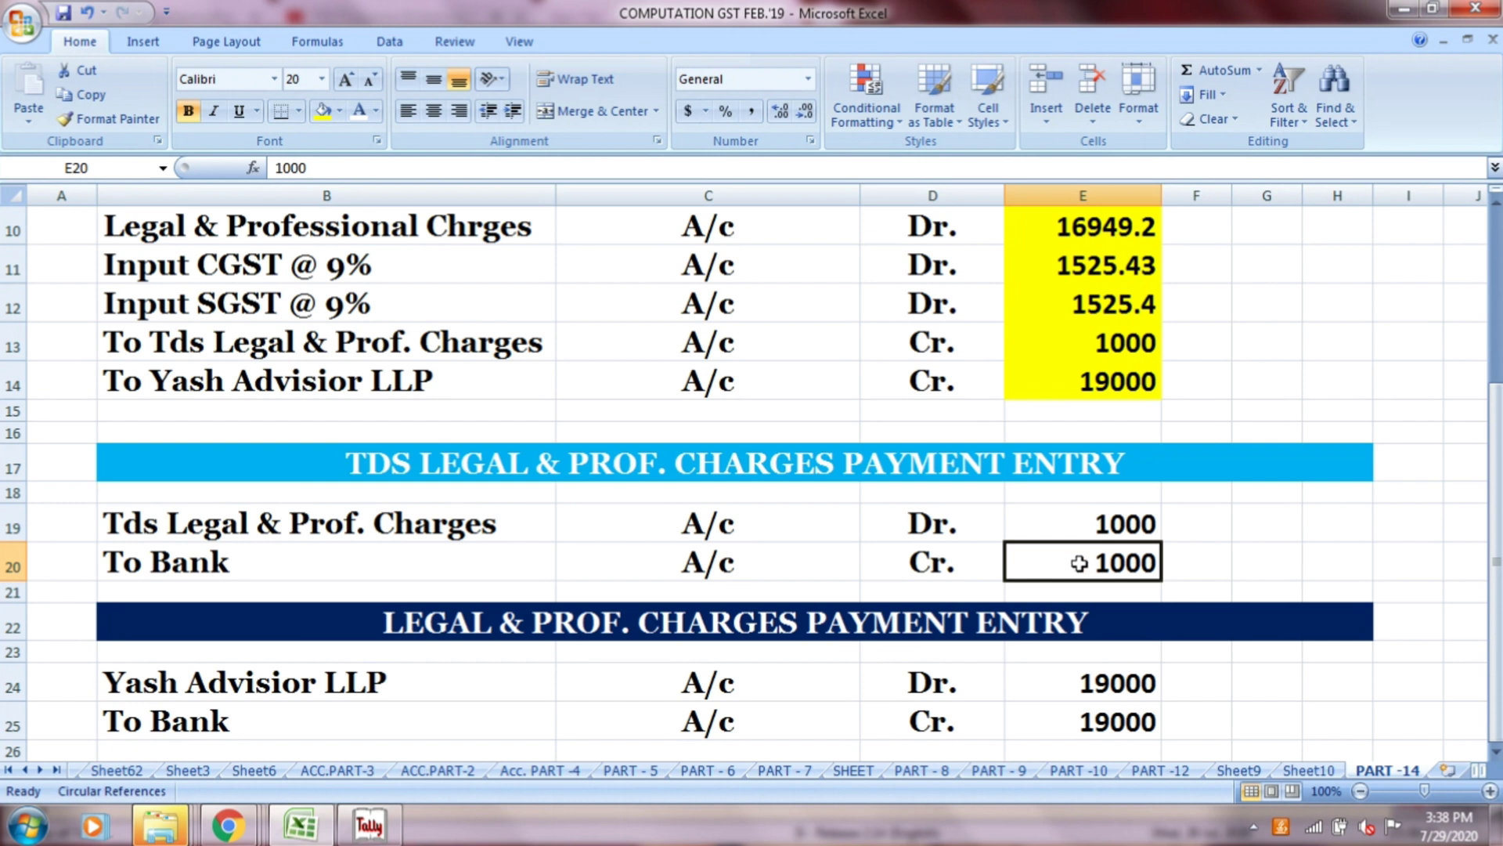
Step: Examine the heading and the Yash Advisior LLP debit line of the legal and professional charges payment entry
click(1051, 622)
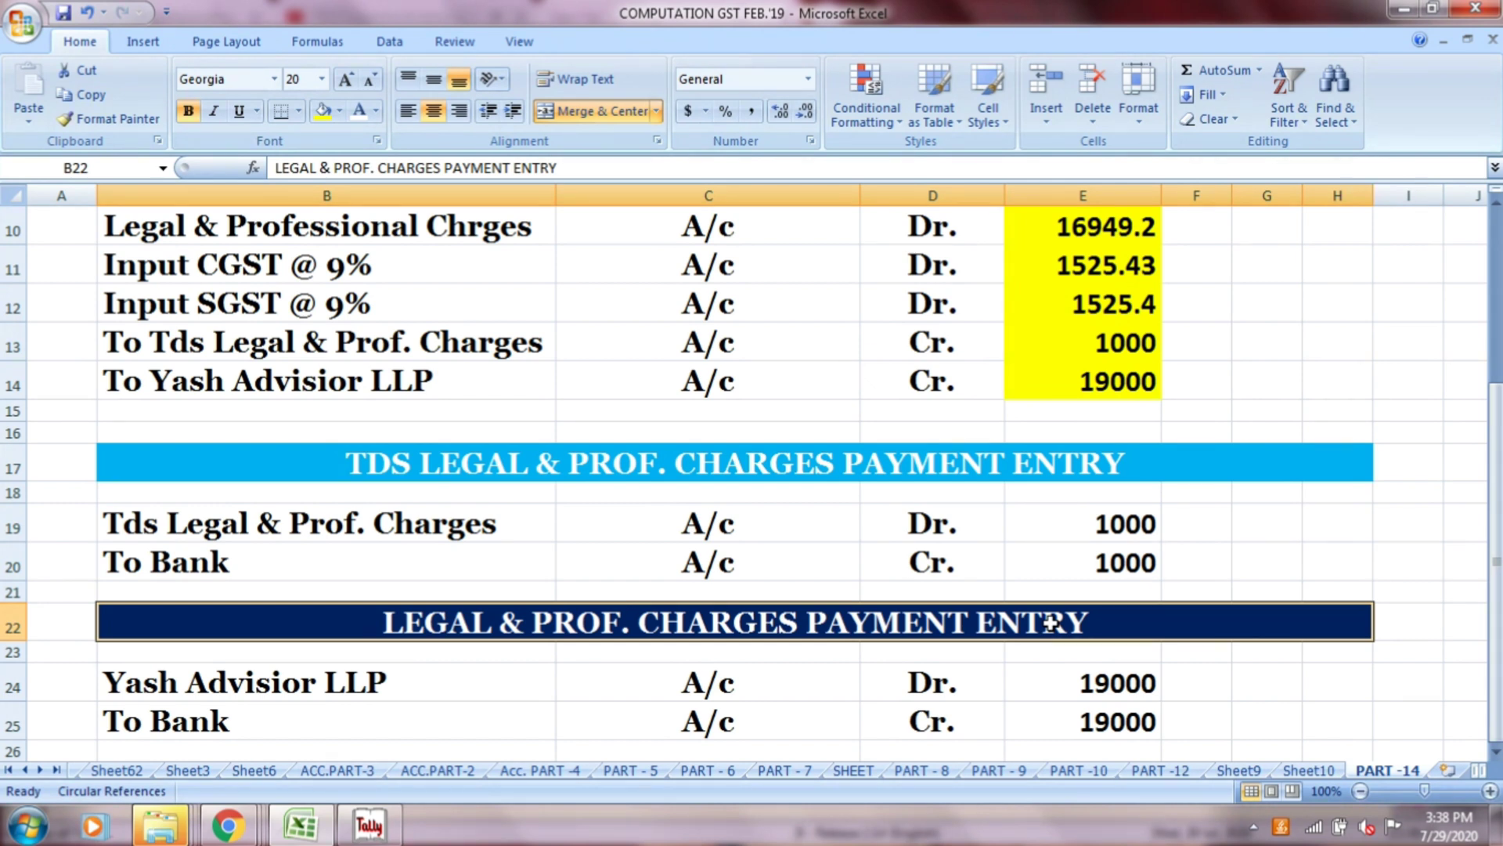
click(505, 684)
click(670, 678)
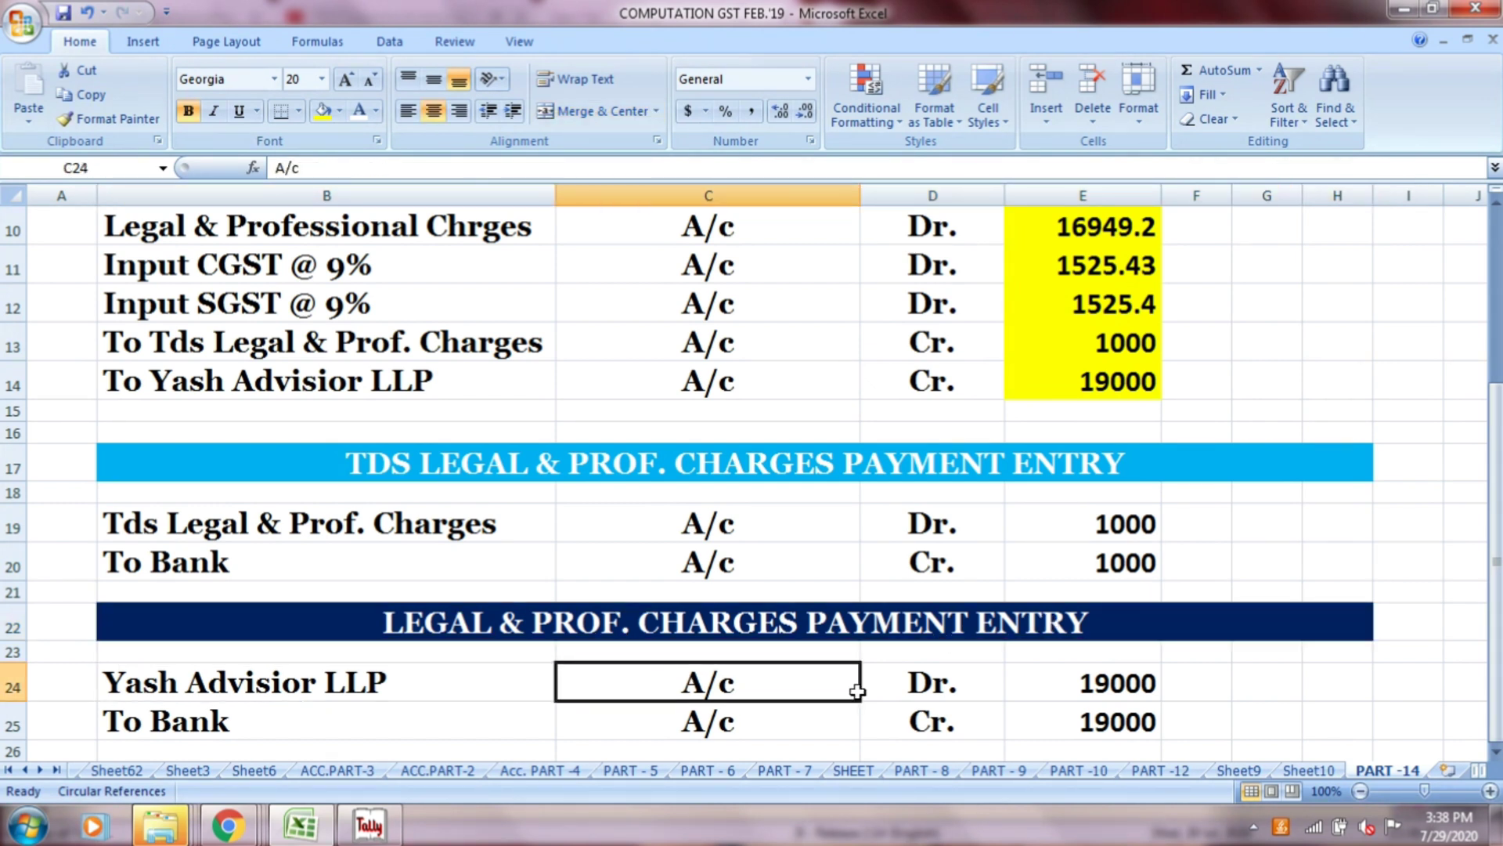
click(918, 700)
click(1071, 681)
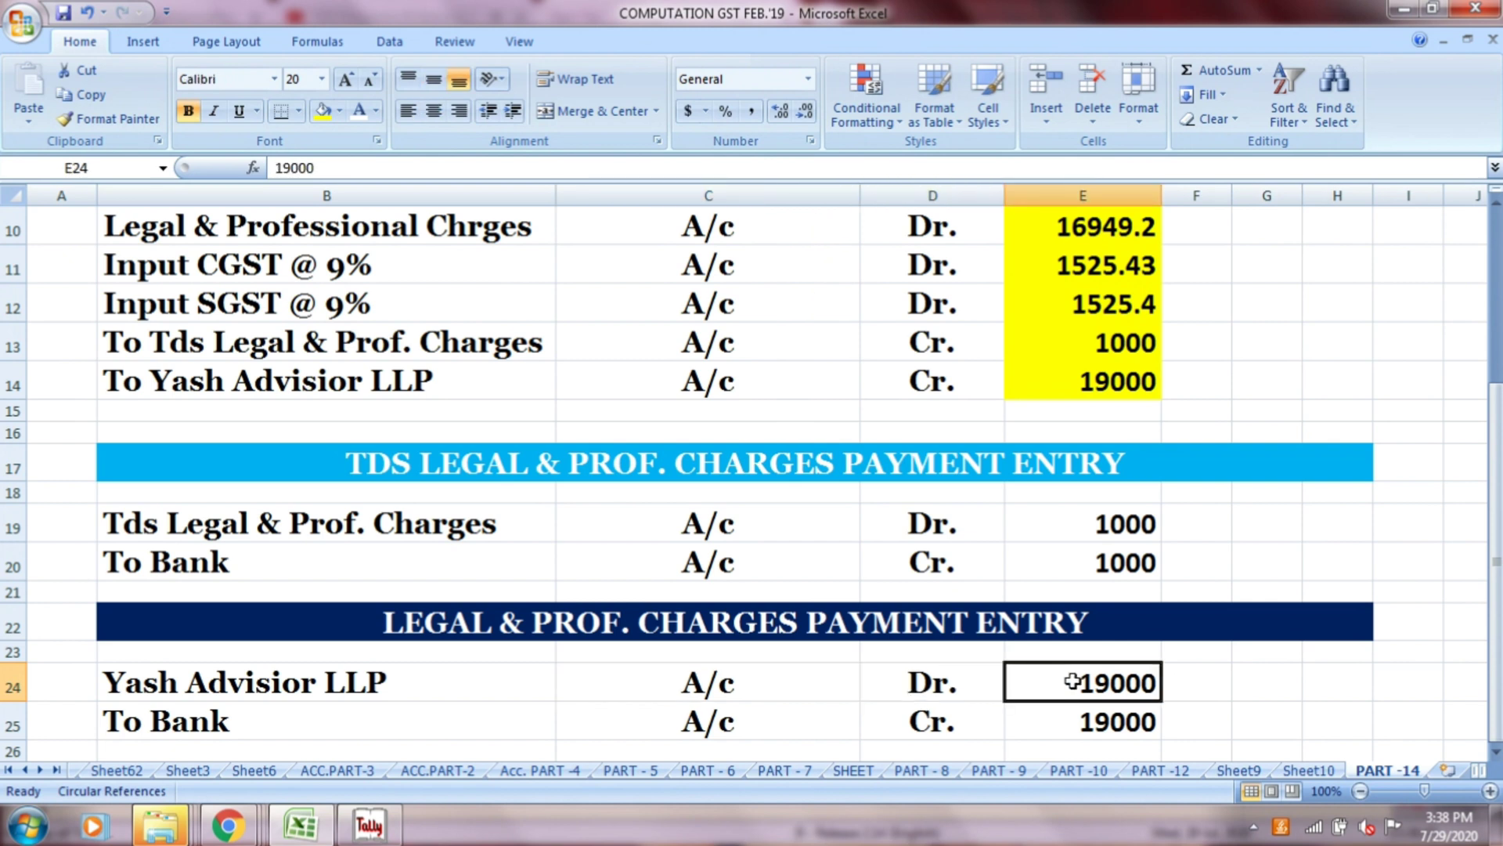
Step: Compare the Yash Advisior LLP credit line in the combined entry with its debit line in the party payment entry
click(472, 383)
click(669, 388)
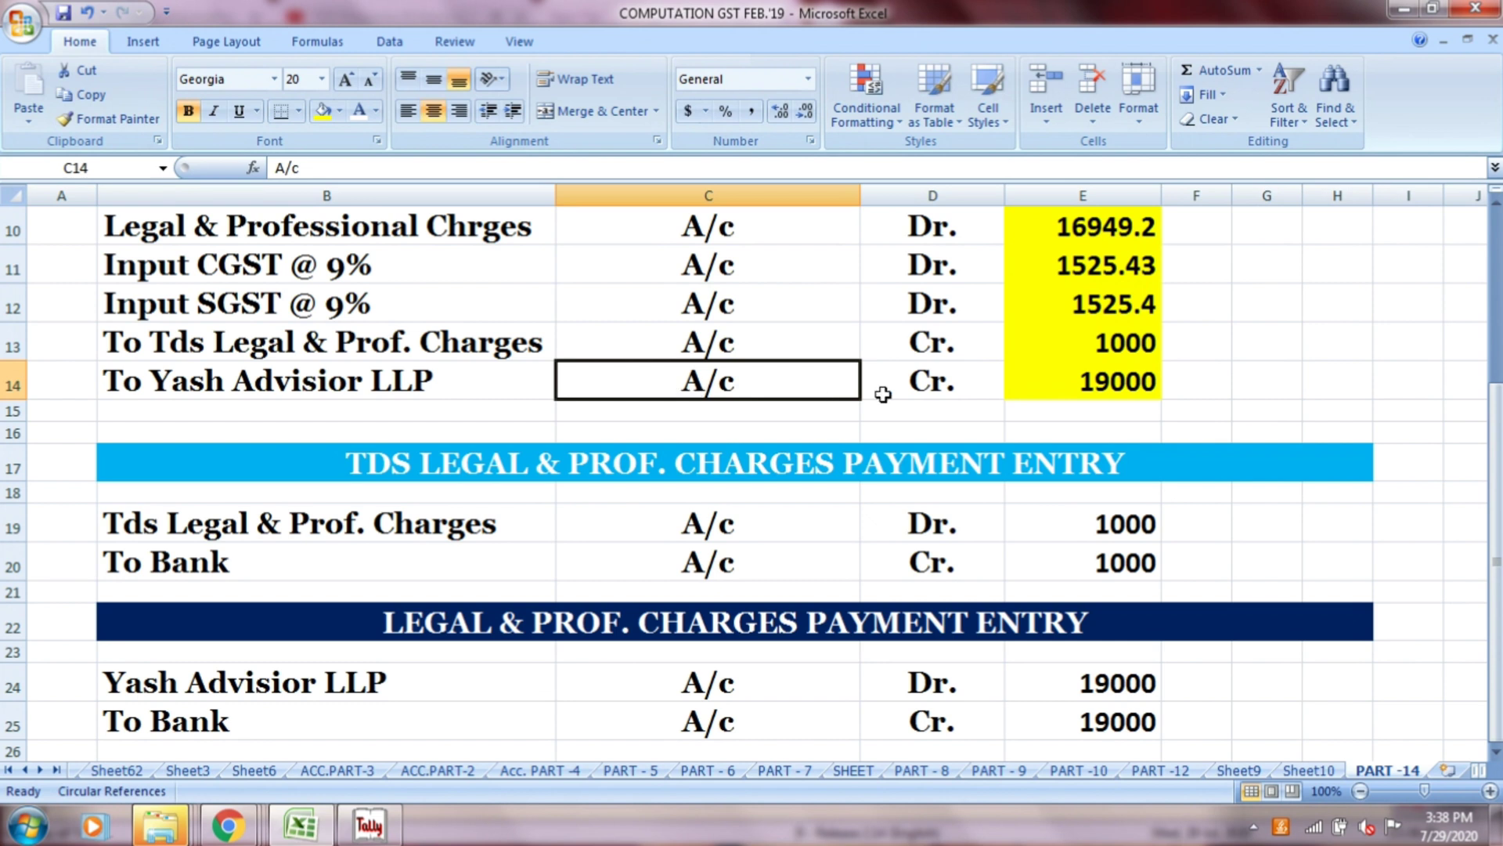
click(923, 396)
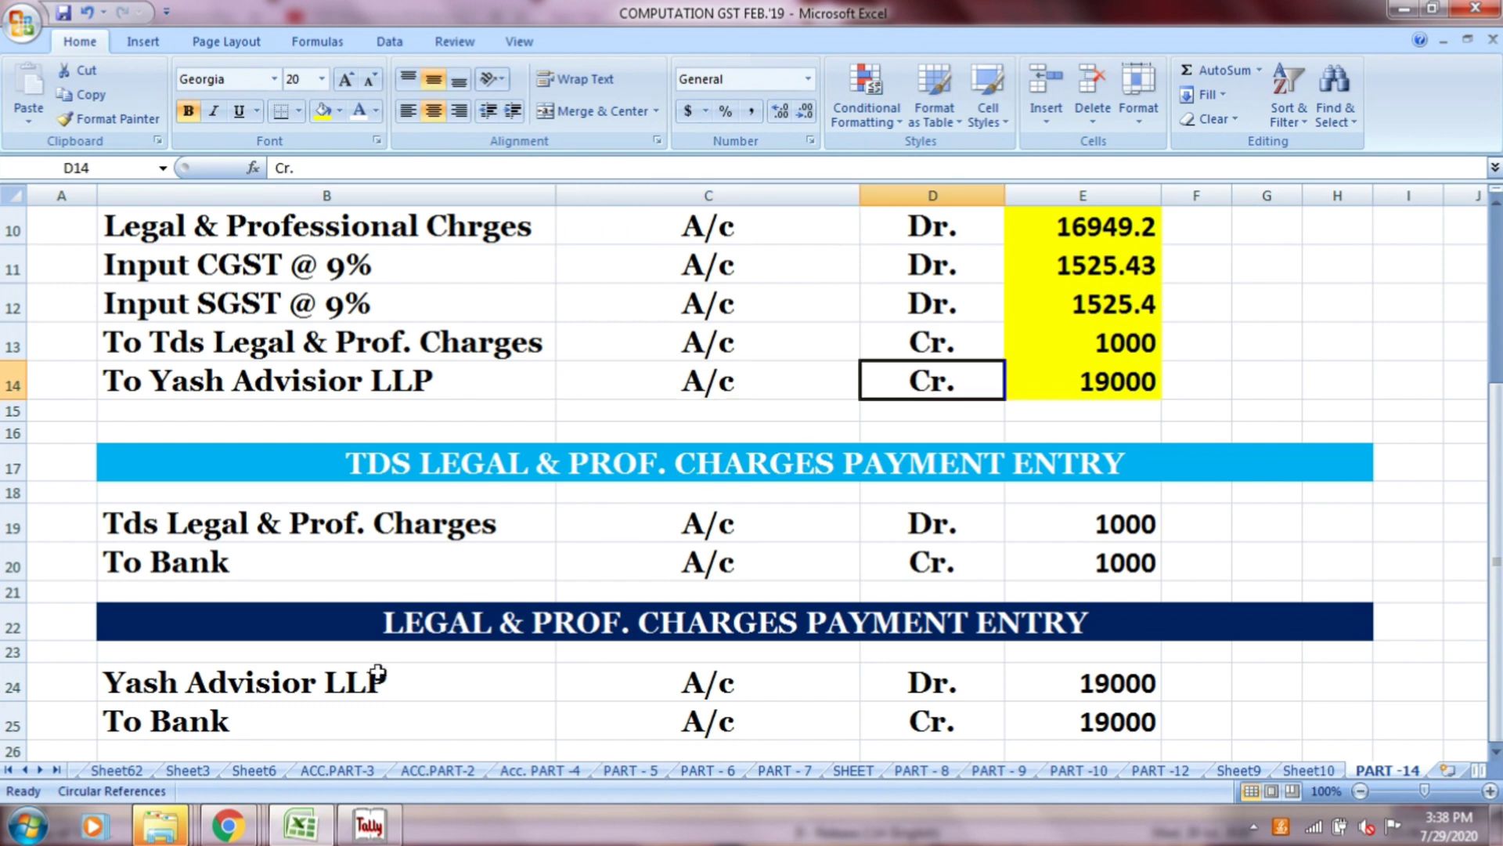
click(403, 673)
click(654, 674)
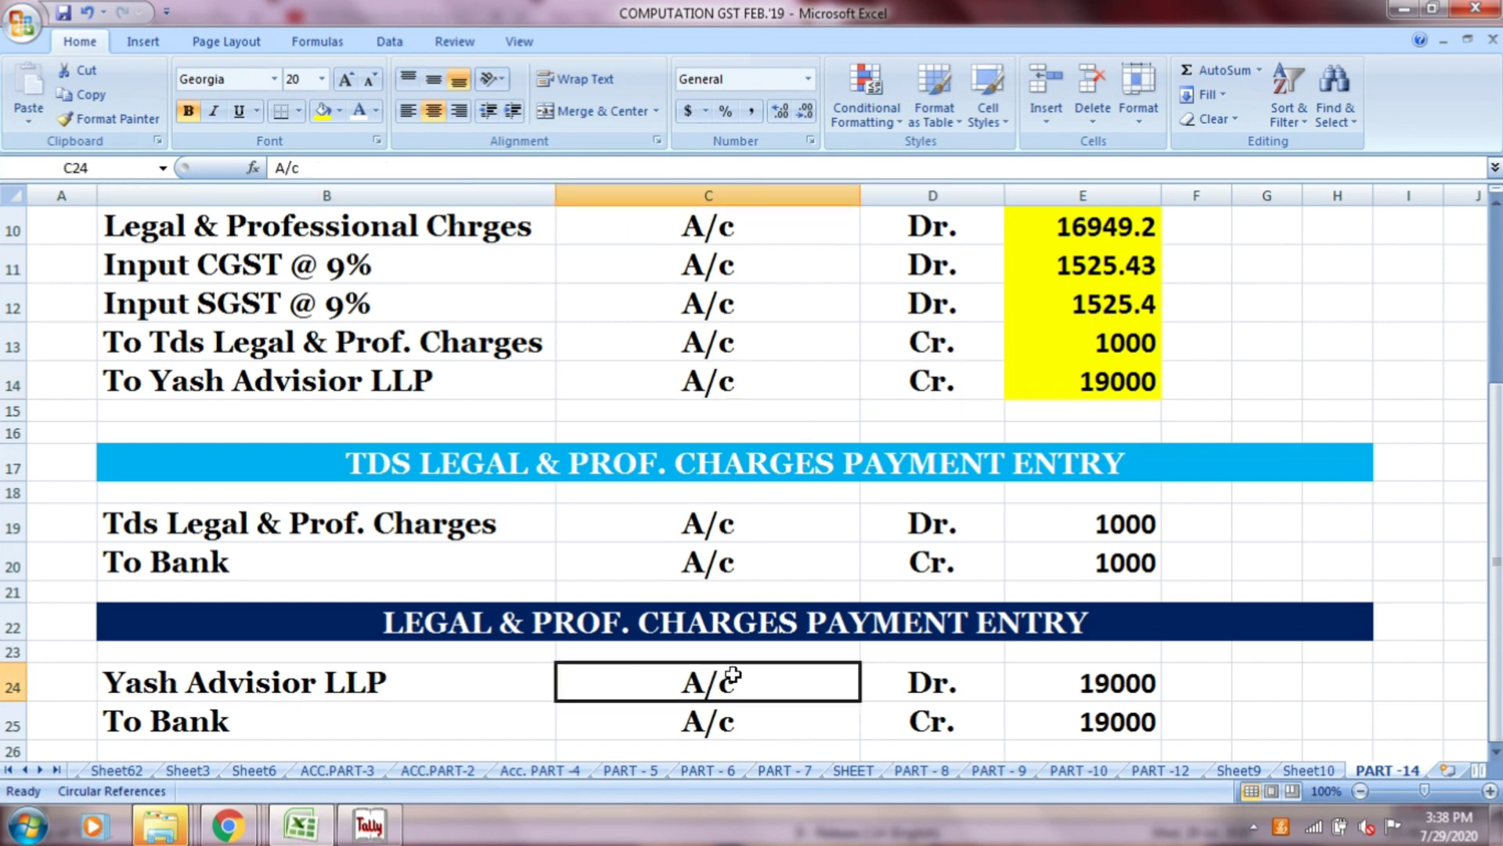
click(933, 687)
click(1032, 693)
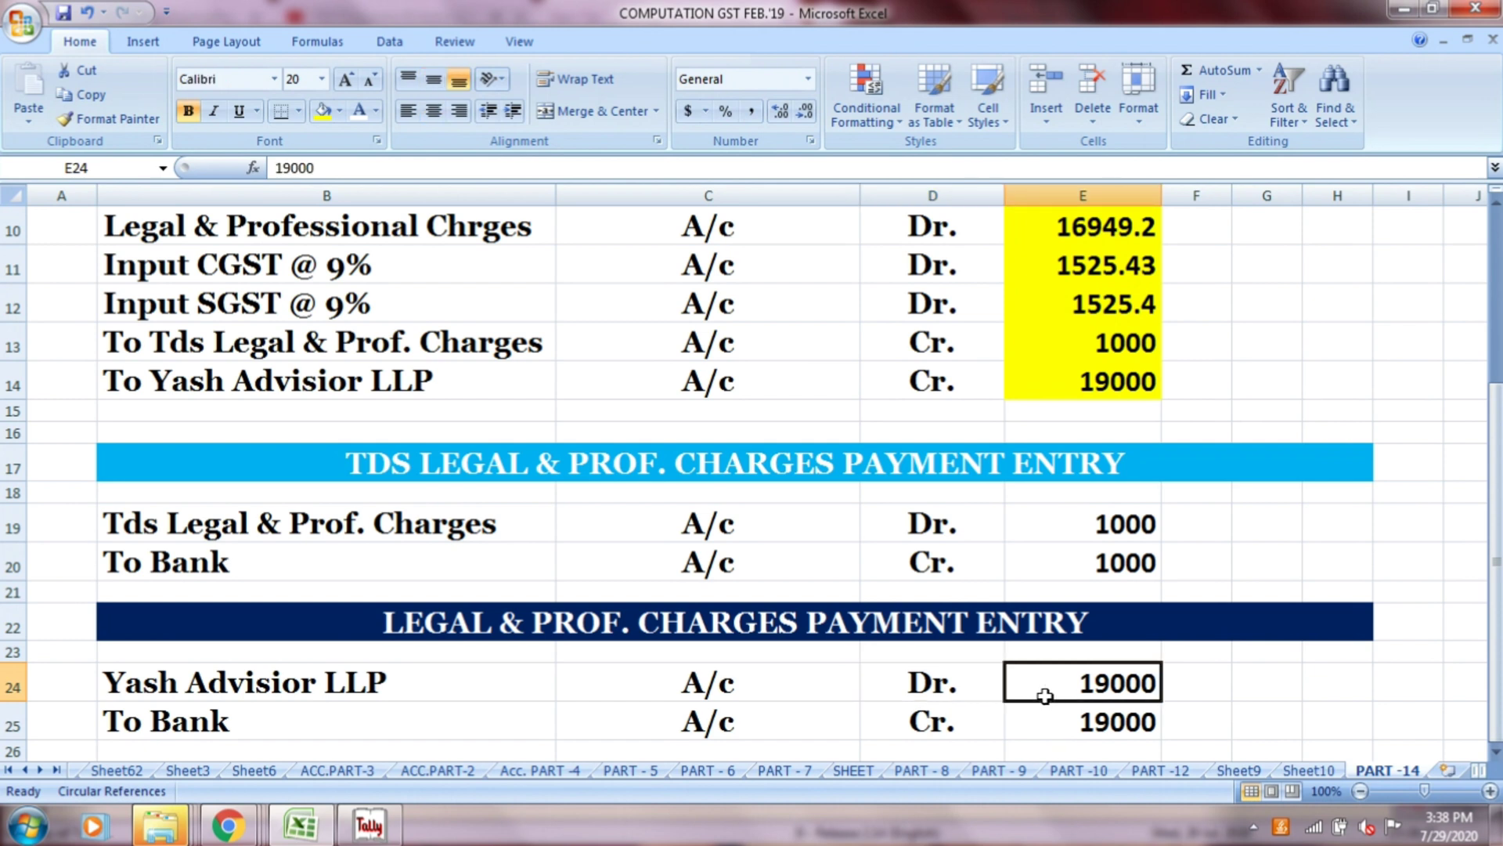
Step: Examine the bank credit line of the legal and professional charges payment entry, including its account, credit side and amount
click(460, 725)
click(646, 725)
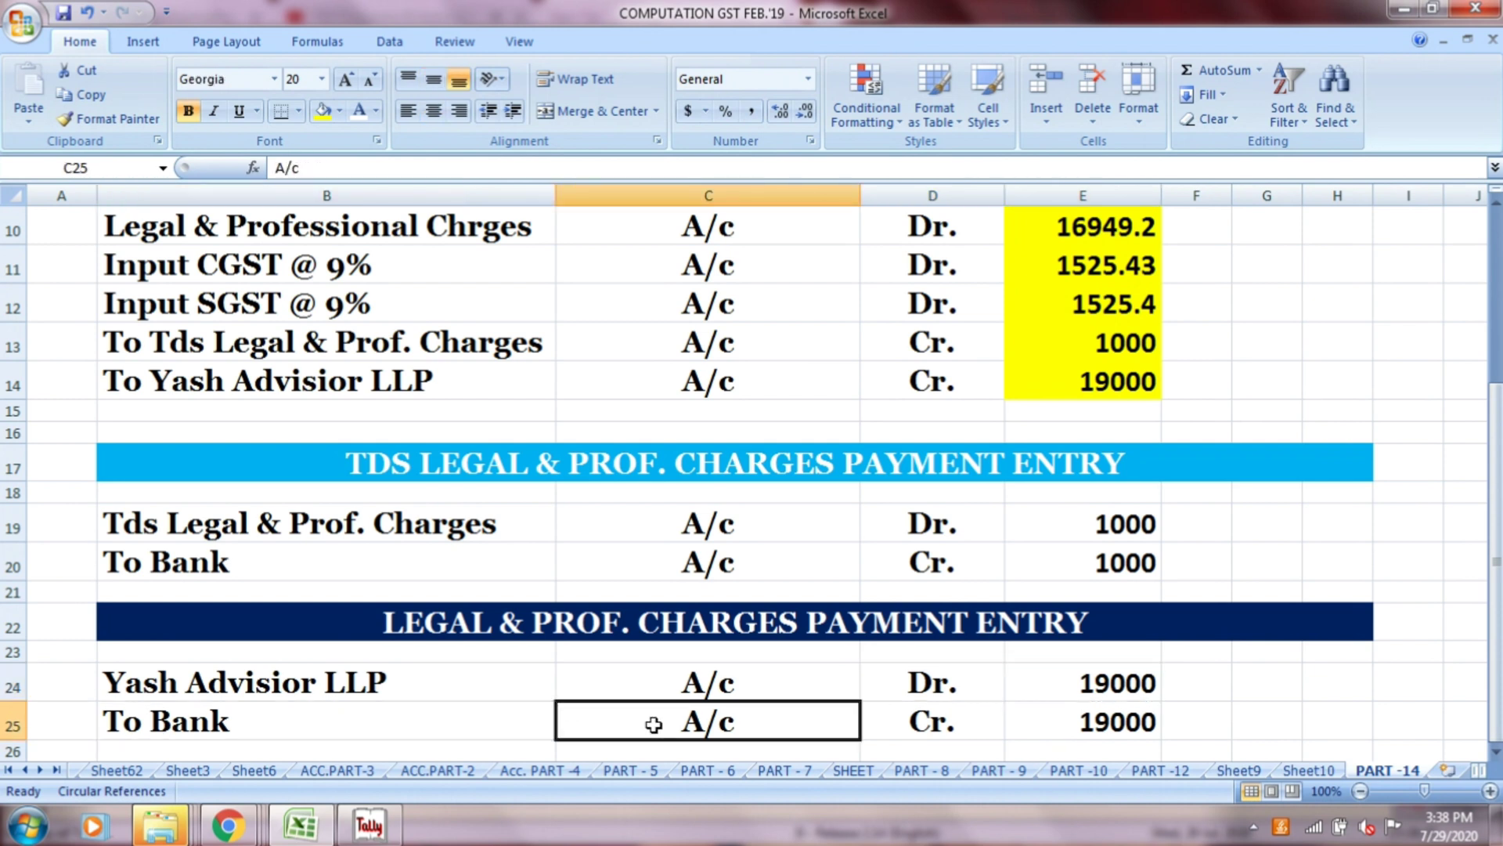
click(916, 725)
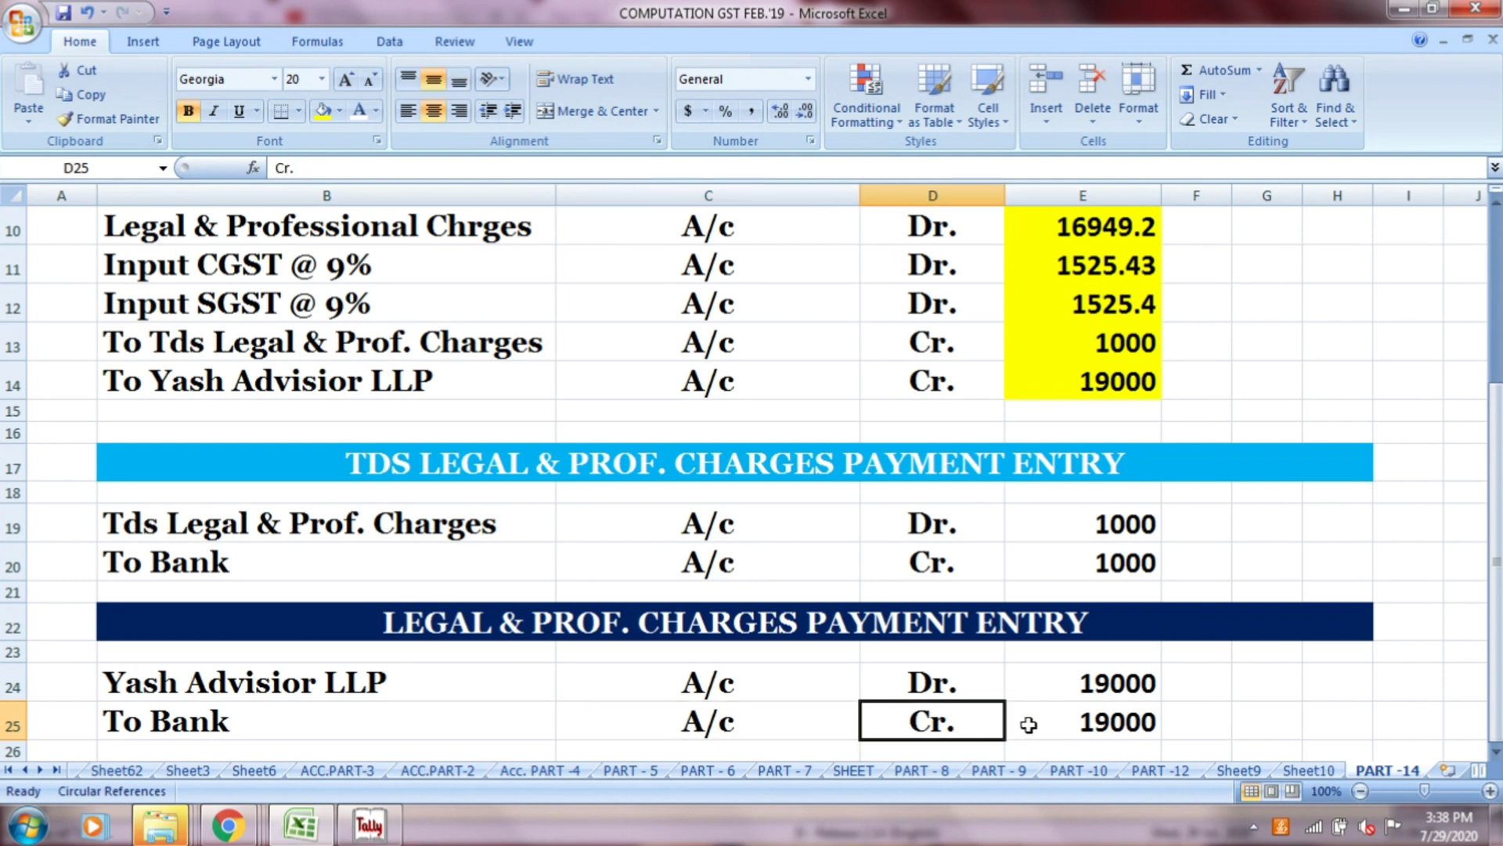
click(1086, 729)
scroll(1088, 736, up, 2)
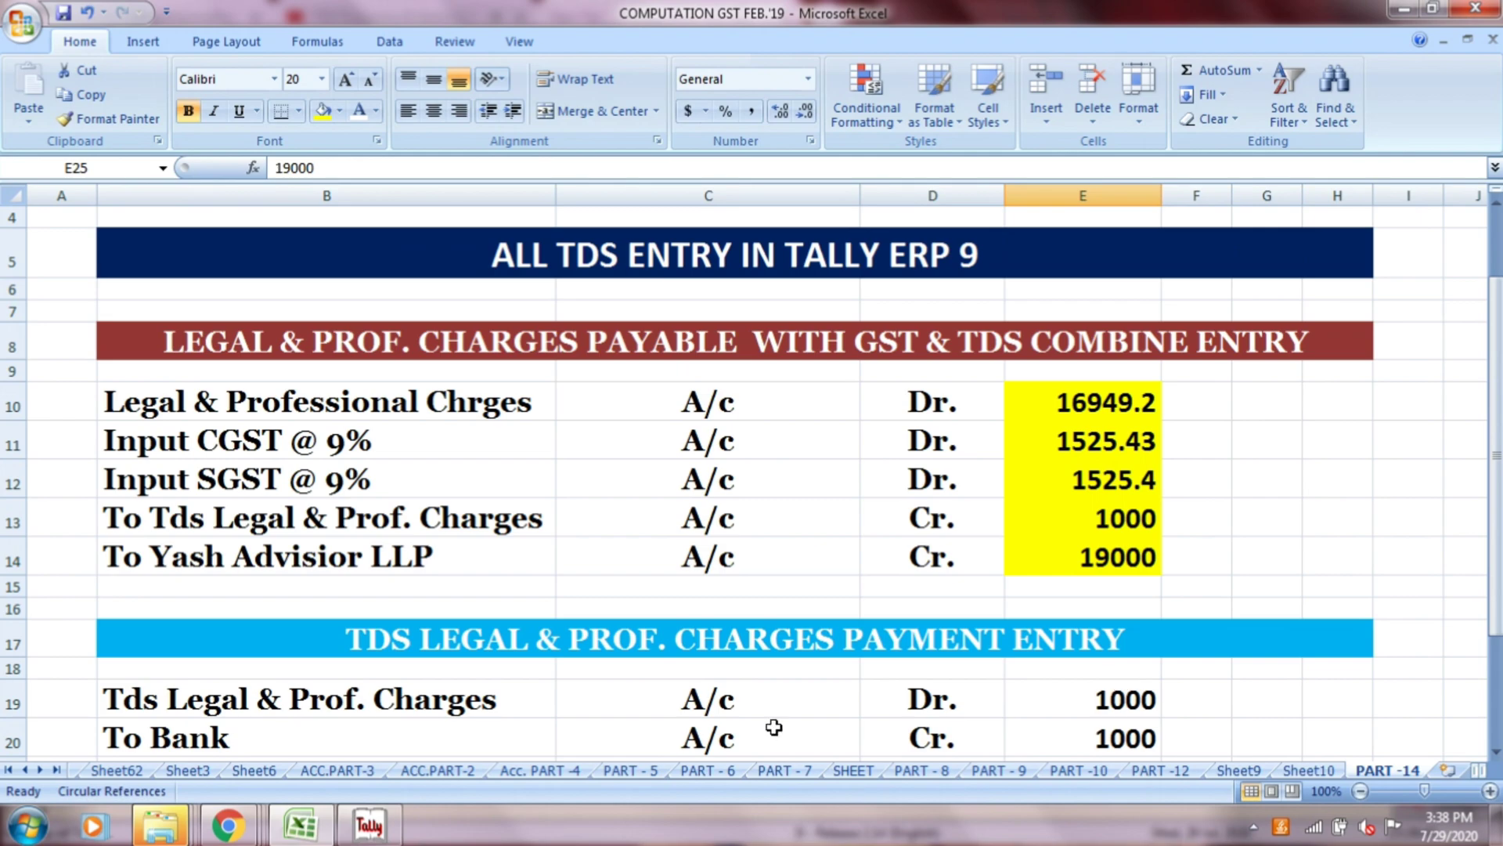
Step: Switch to Tally and open a new Journal voucher from the accounting vouchers for YASH TRADING CO. 20-21
click(372, 828)
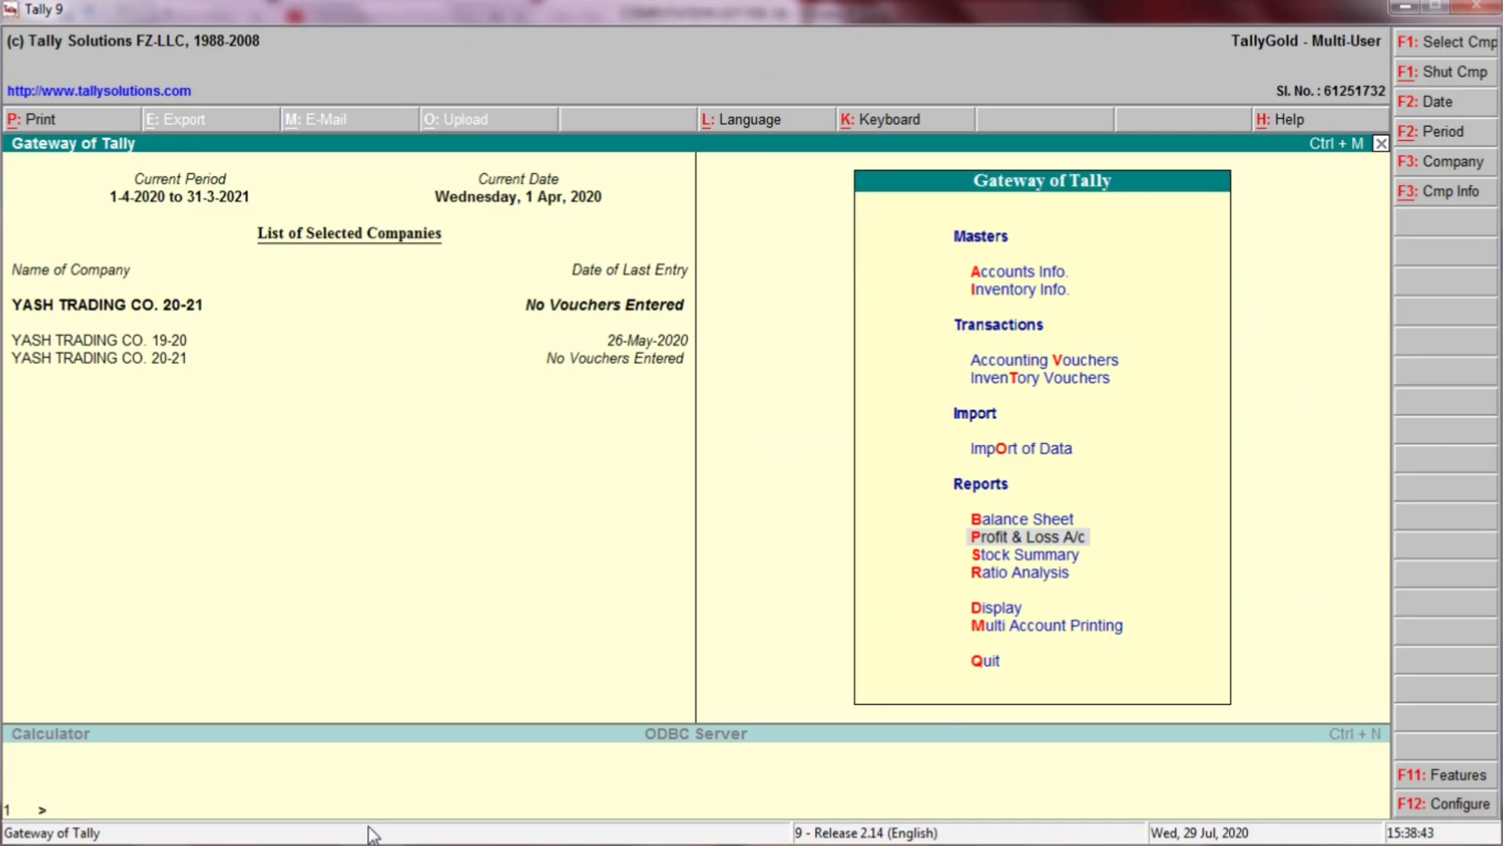
key(Up)
key(Up)
key(Up)
key(Up)
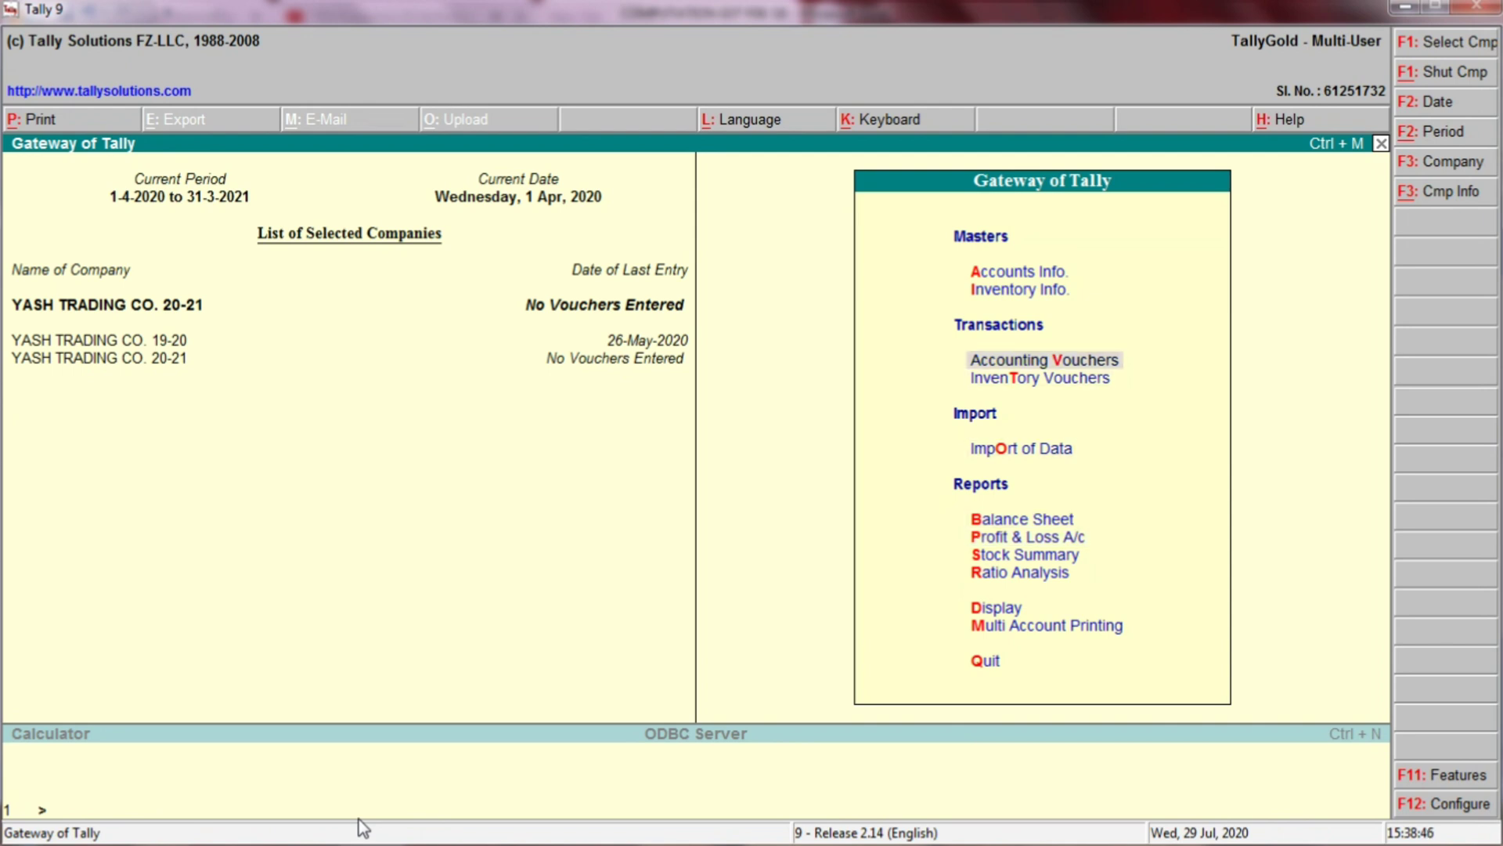
click(1088, 361)
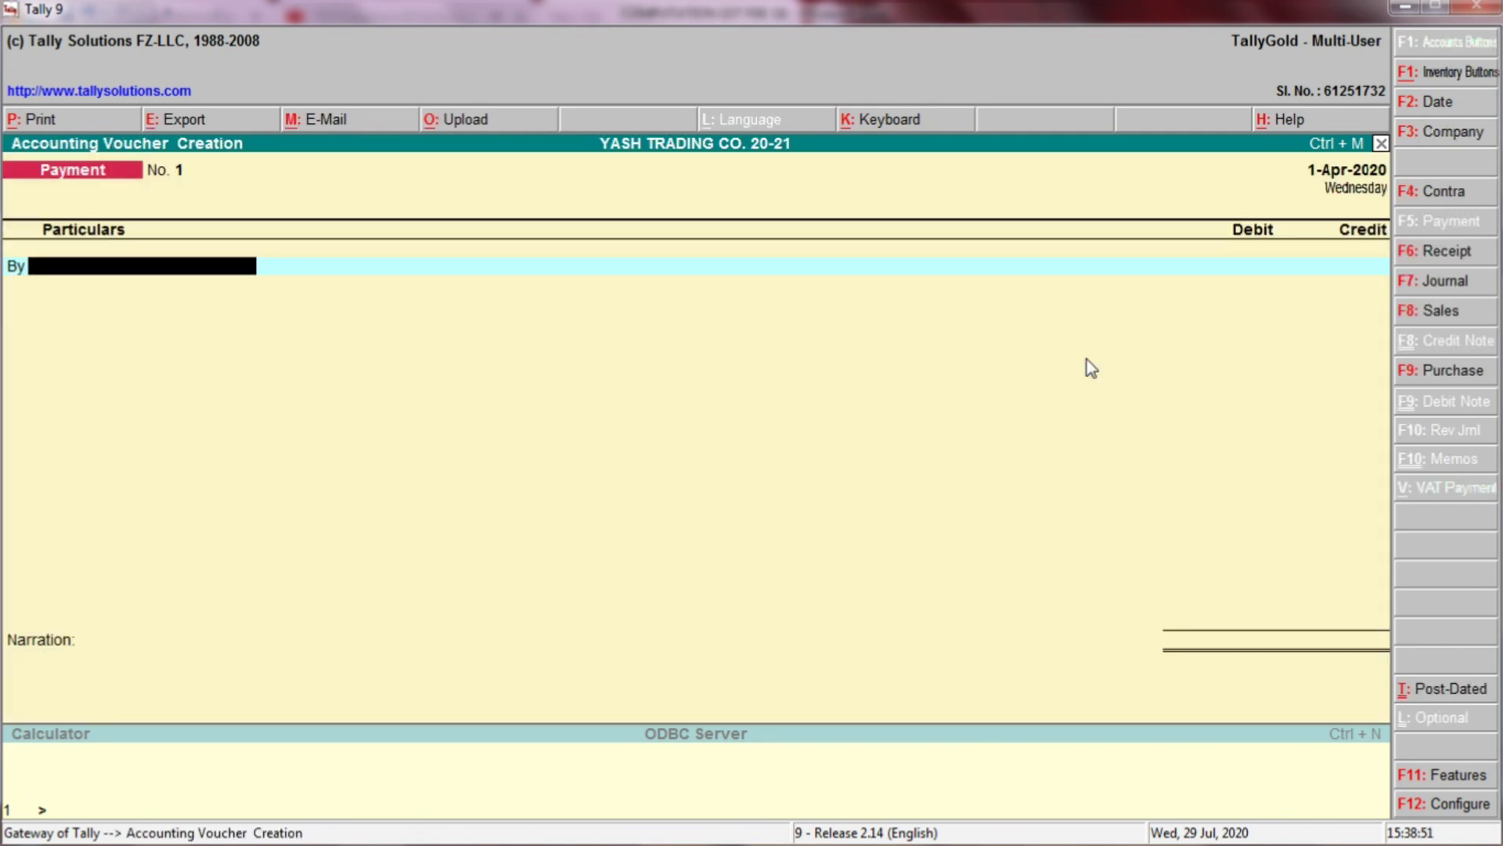
click(1445, 282)
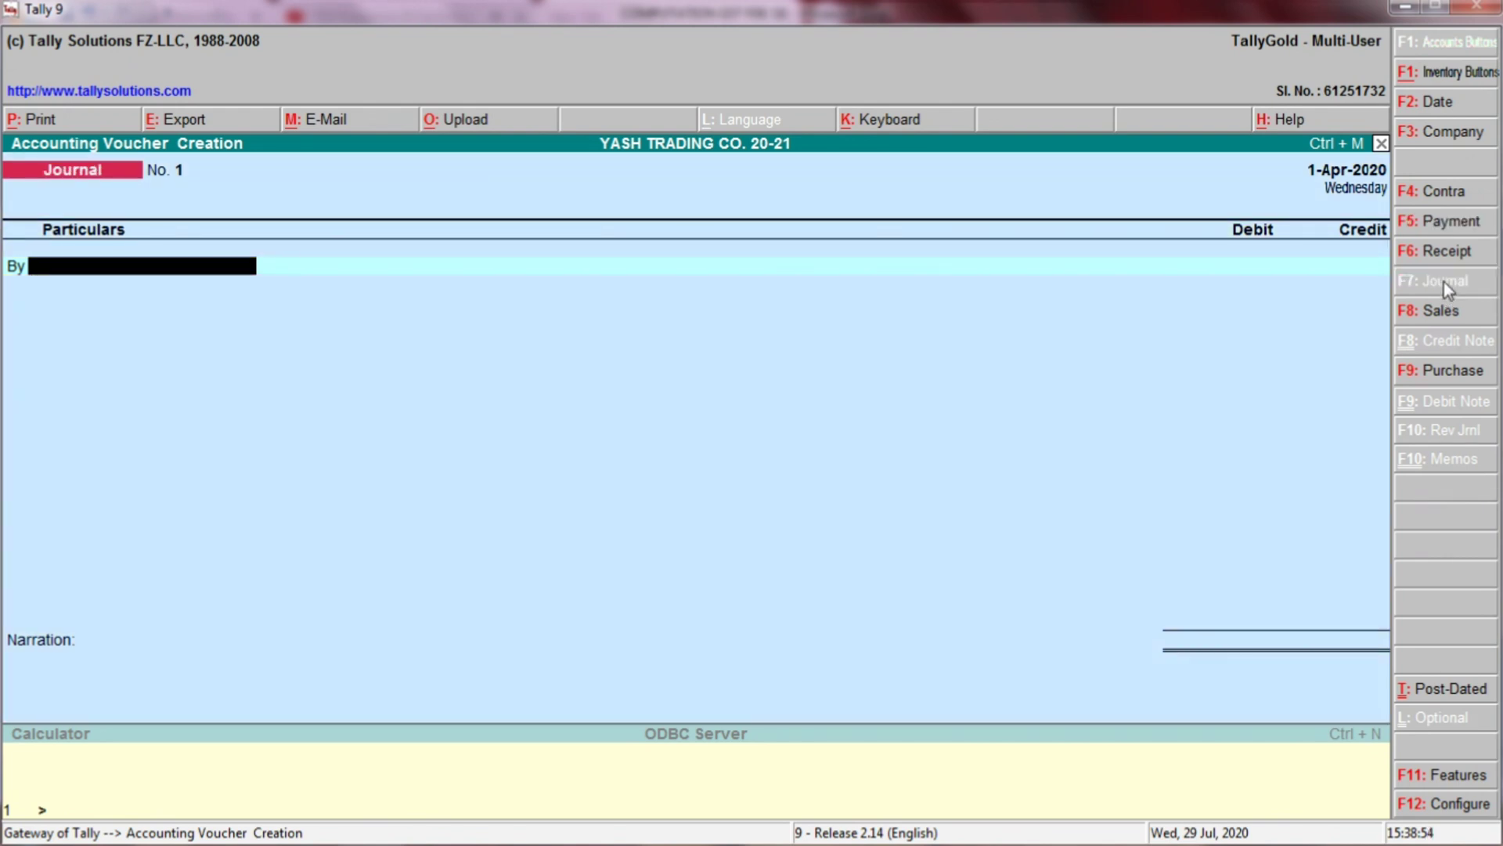
Step: Check the Legal & Professional Charges debit line in Excel, and select the LEGAL & PROFESSIONAL CHARGES ledger for the Tally journal's first debit line
key(alt+Tab)
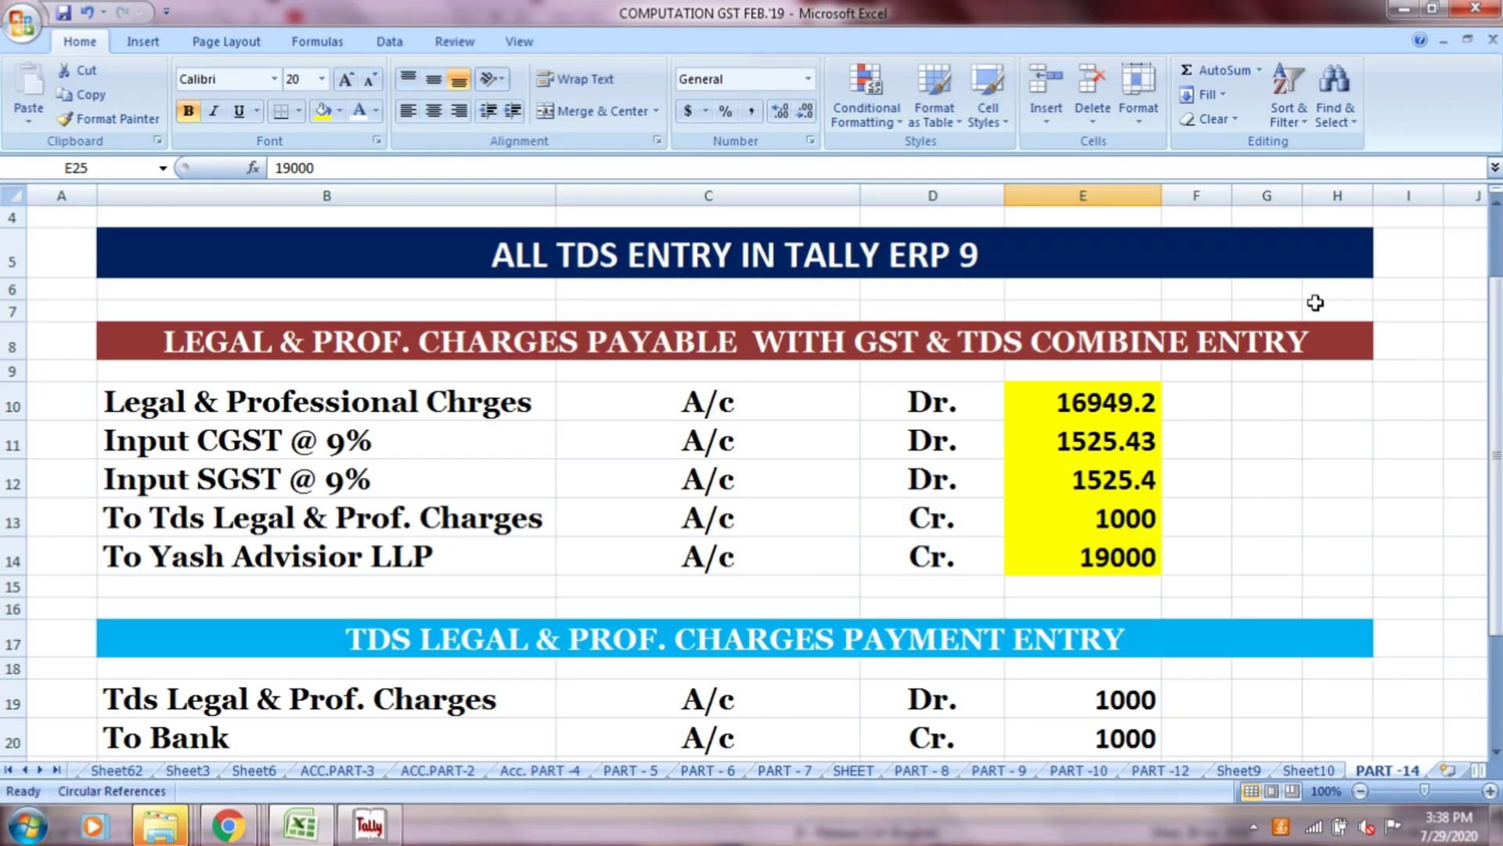
click(498, 411)
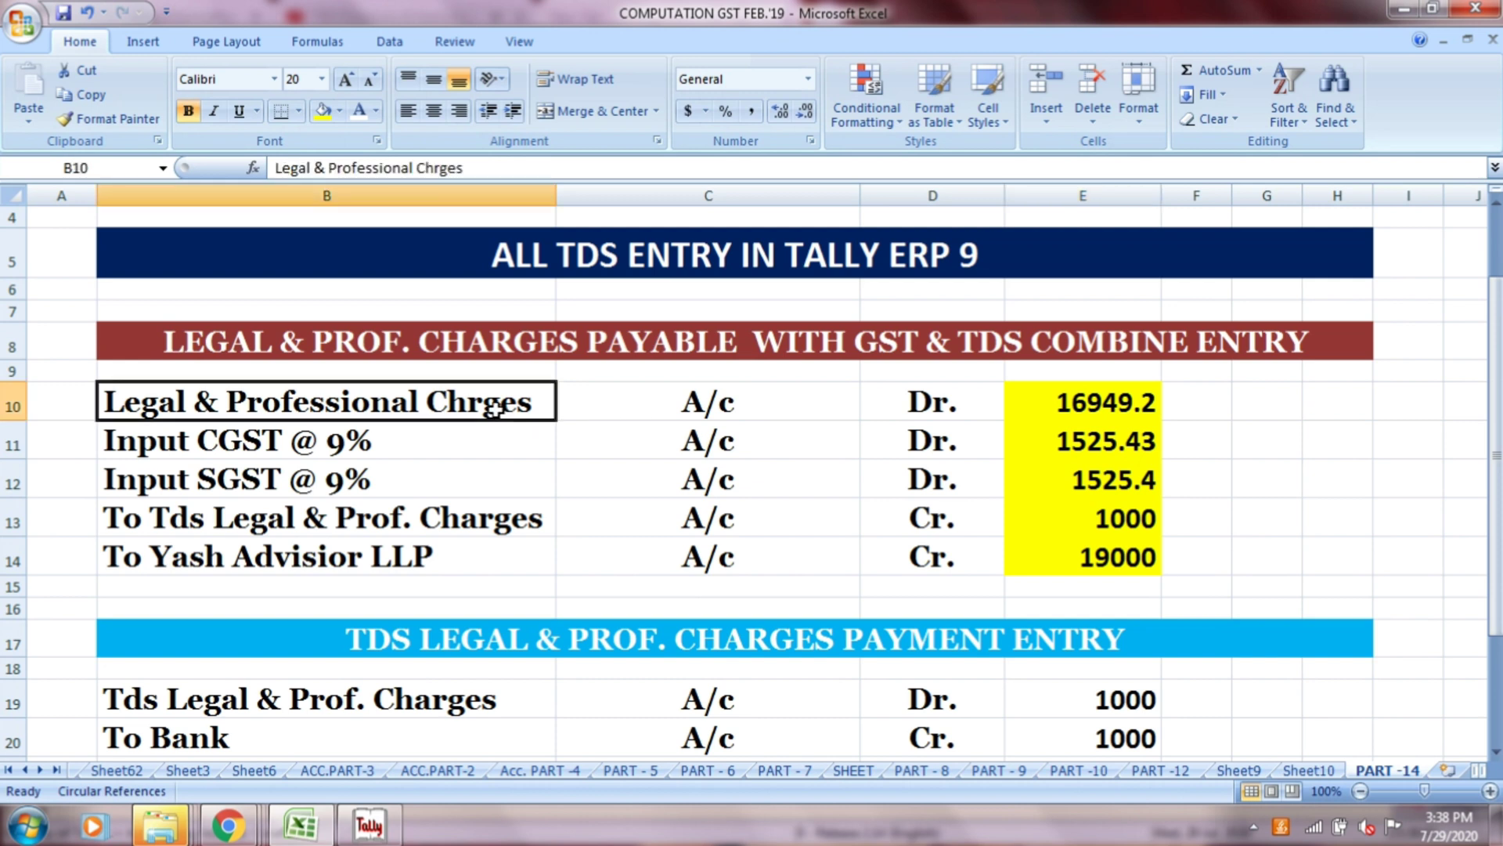
click(678, 402)
click(915, 402)
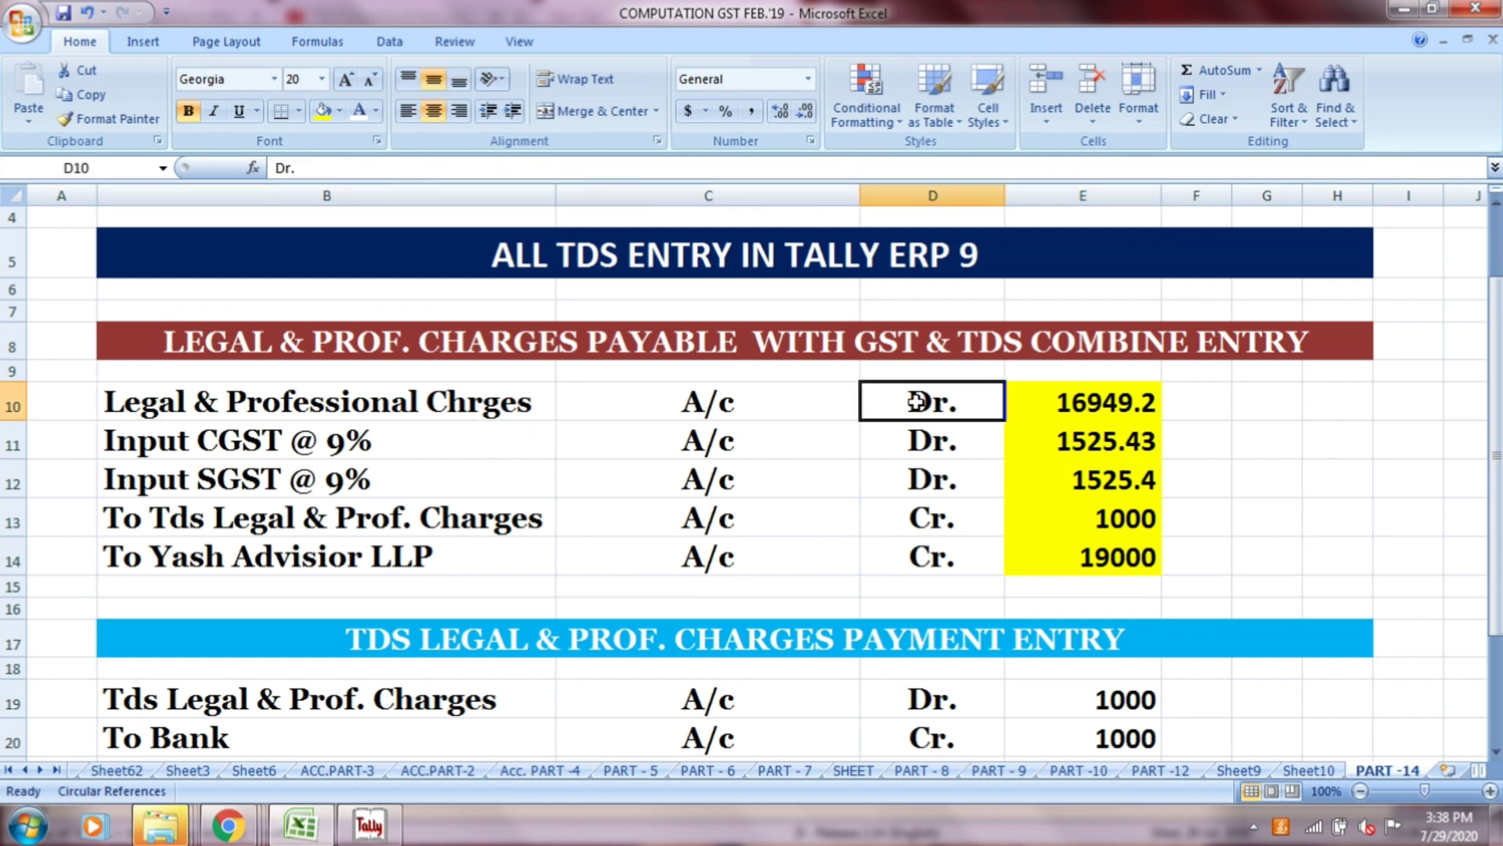
click(1026, 402)
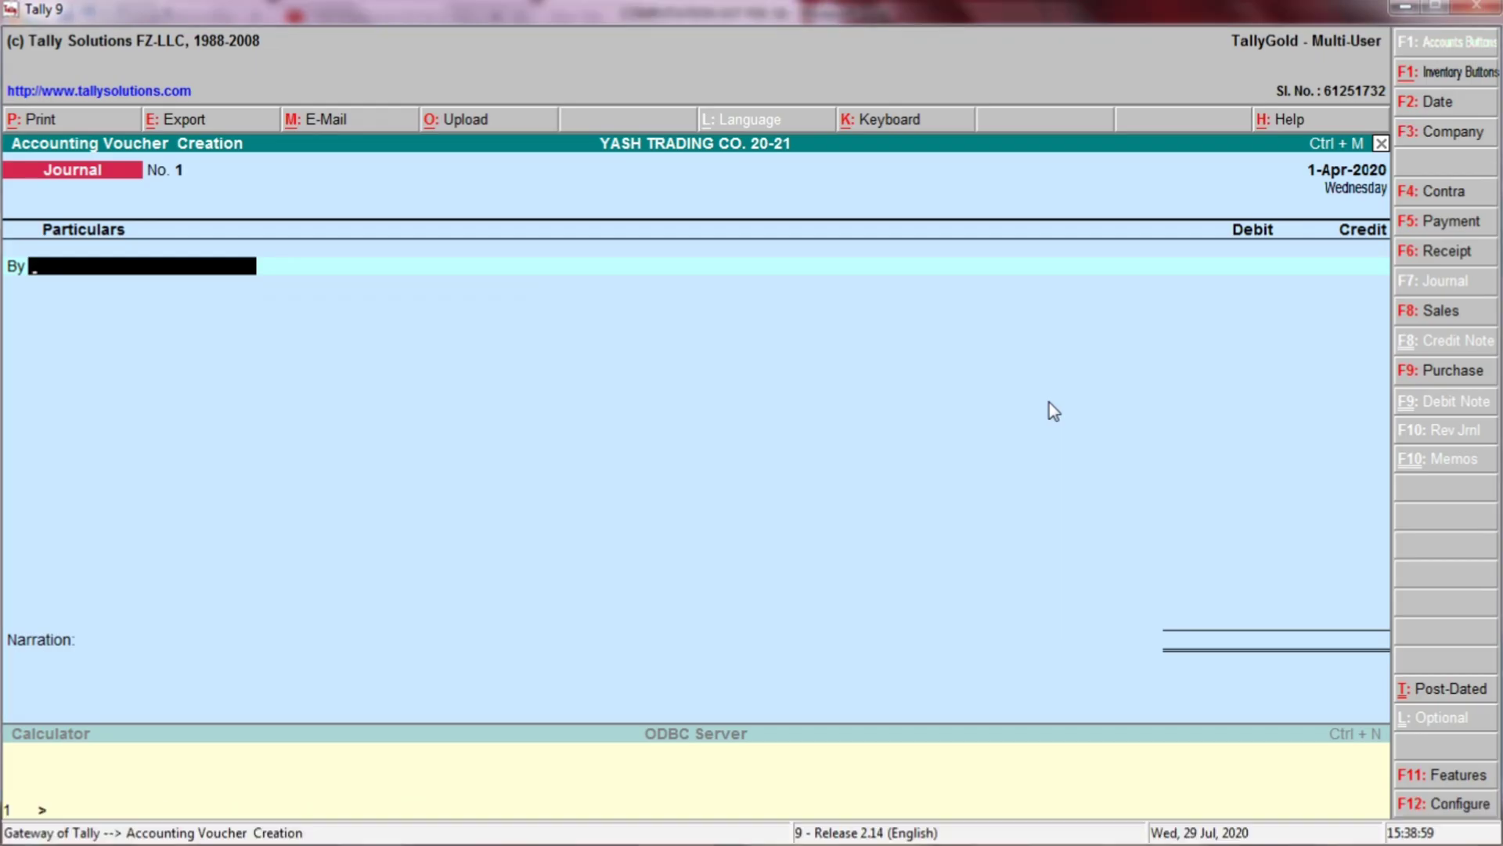
key(alt+Tab)
text(LEGA)
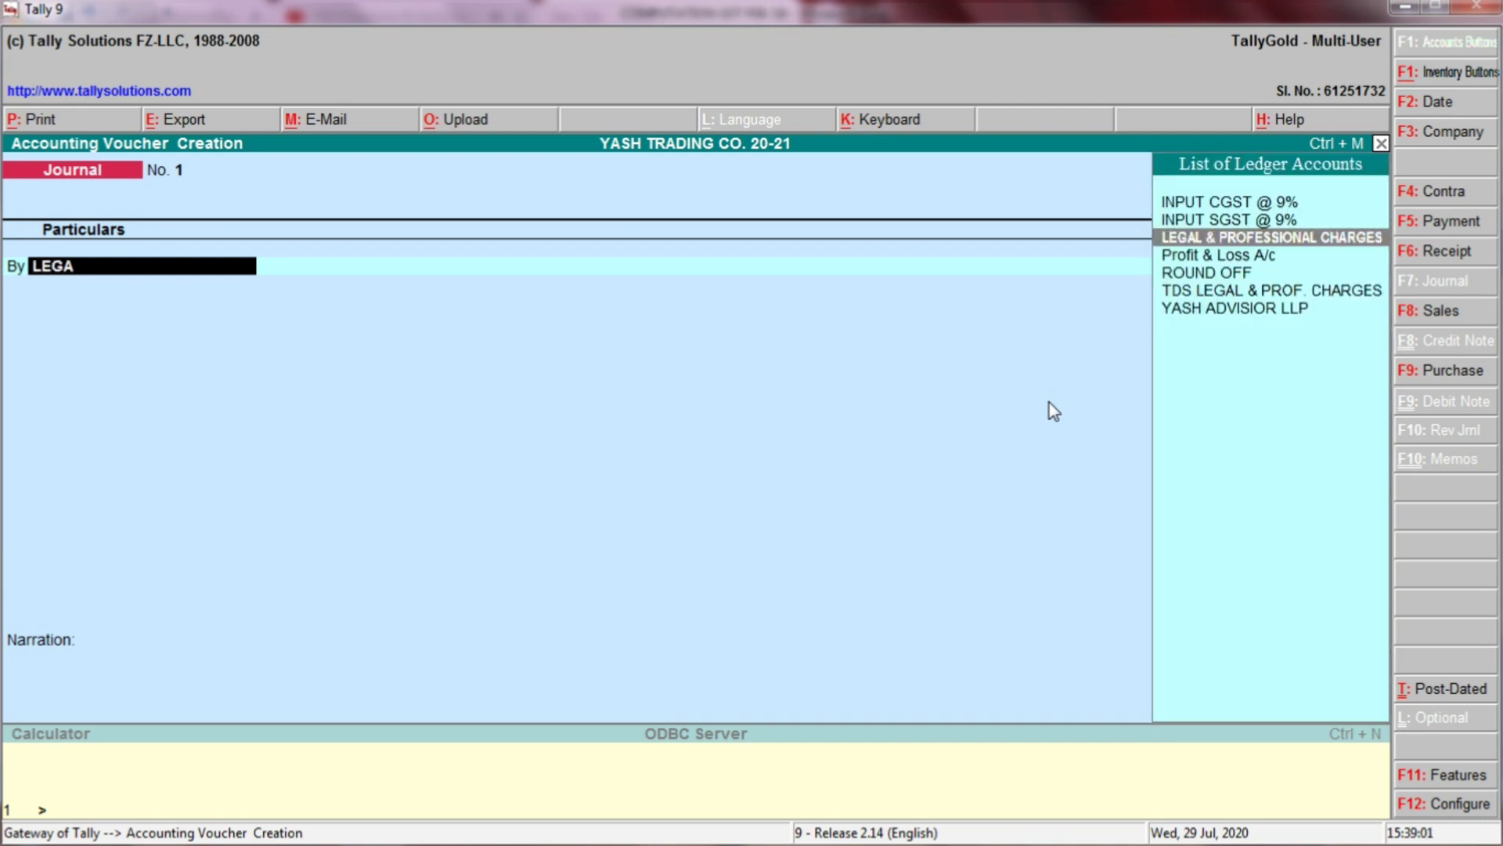
key(Return)
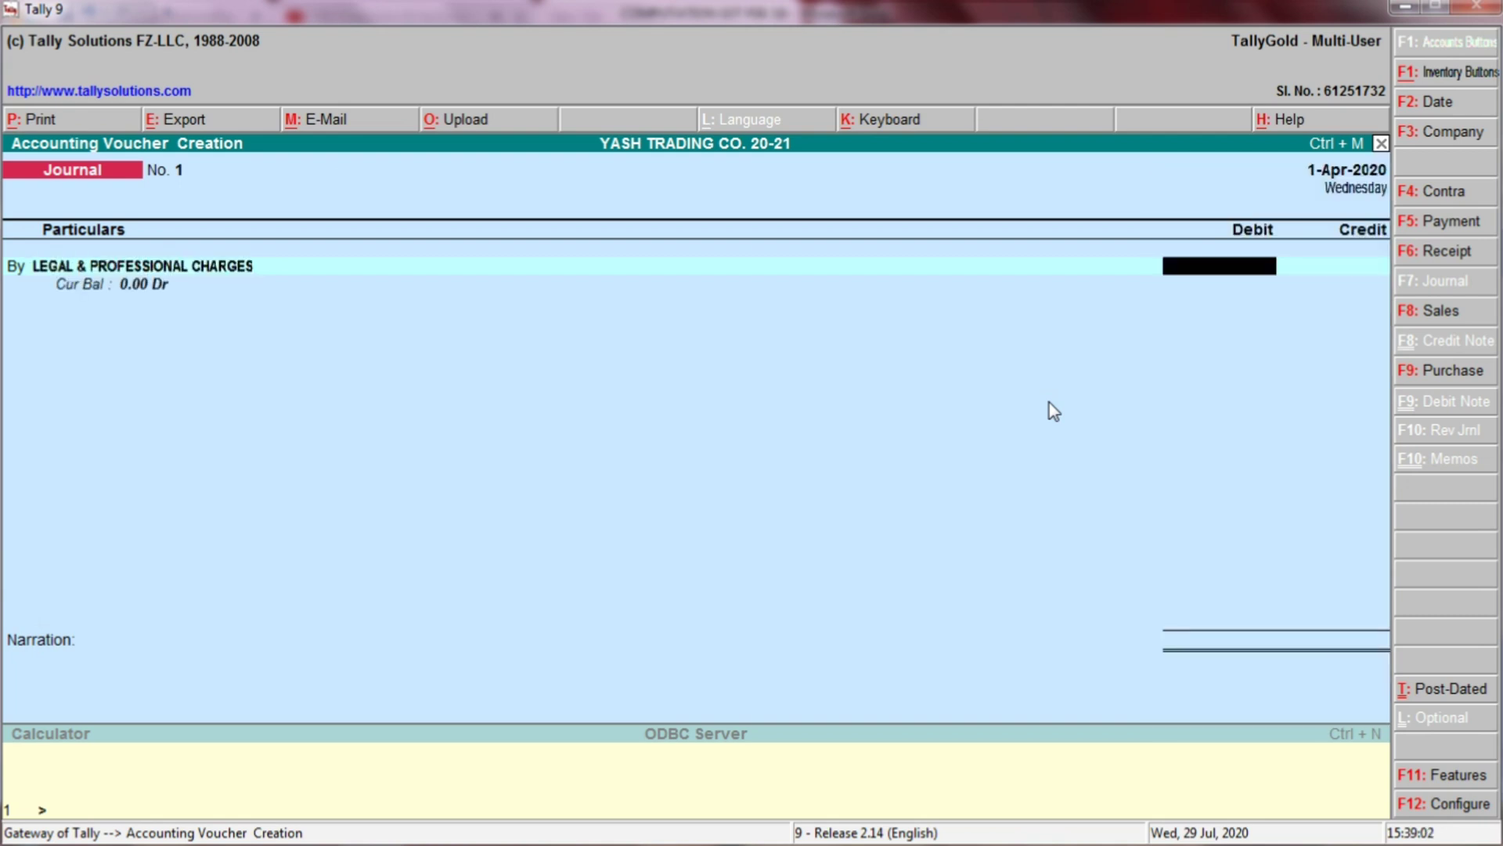
Step: Enter 16949.2 as the debit amount for LEGAL & PROFESSIONAL CHARGES, checking the figure against the Excel sheet
key(alt+Tab)
key(alt+Tab)
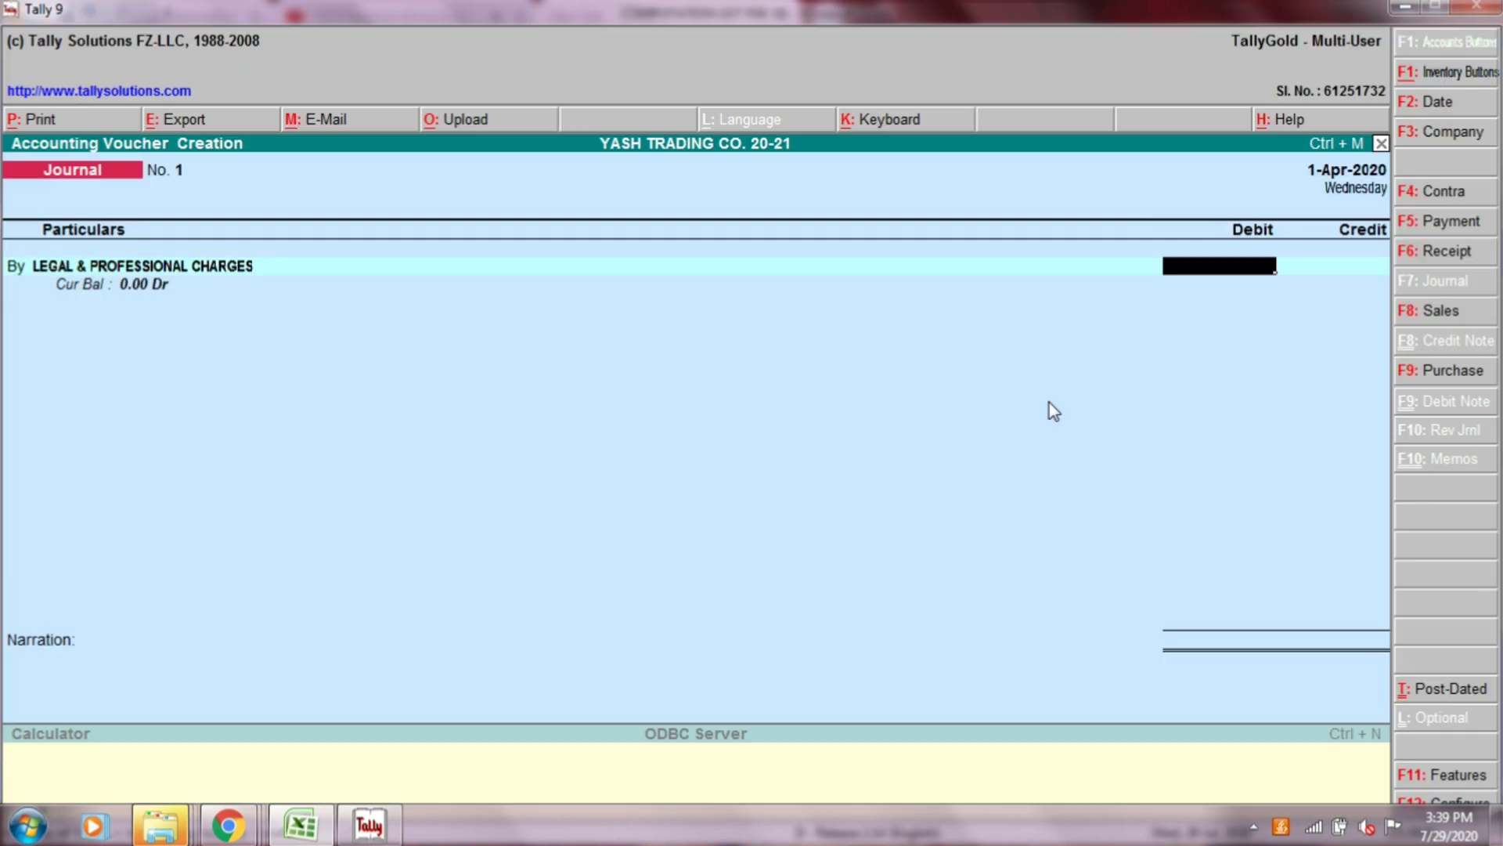
text(16949)
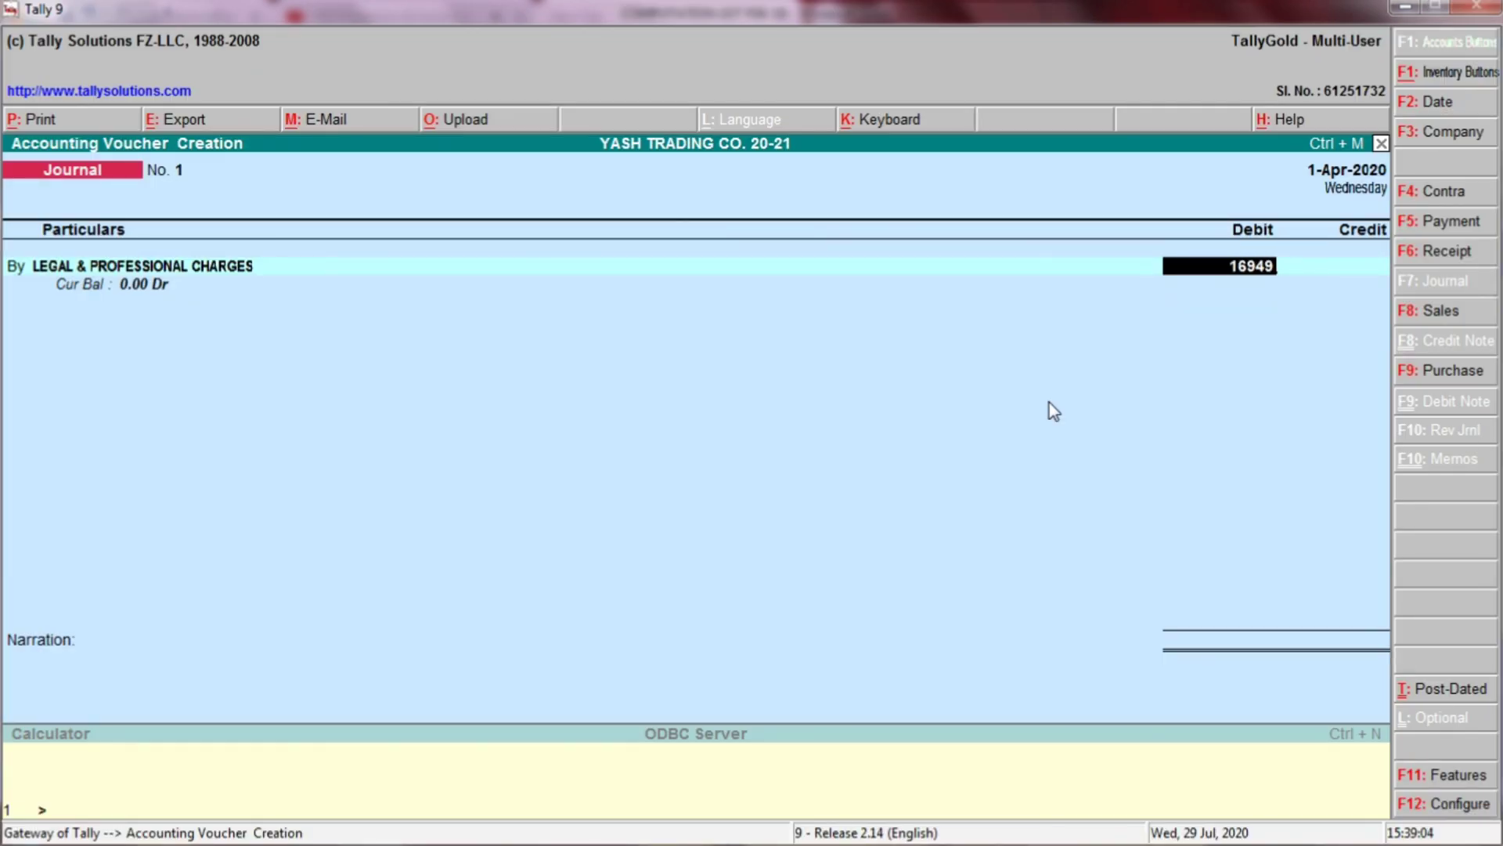
key(alt+Tab)
key(alt+Tab)
text(.2)
key(Return)
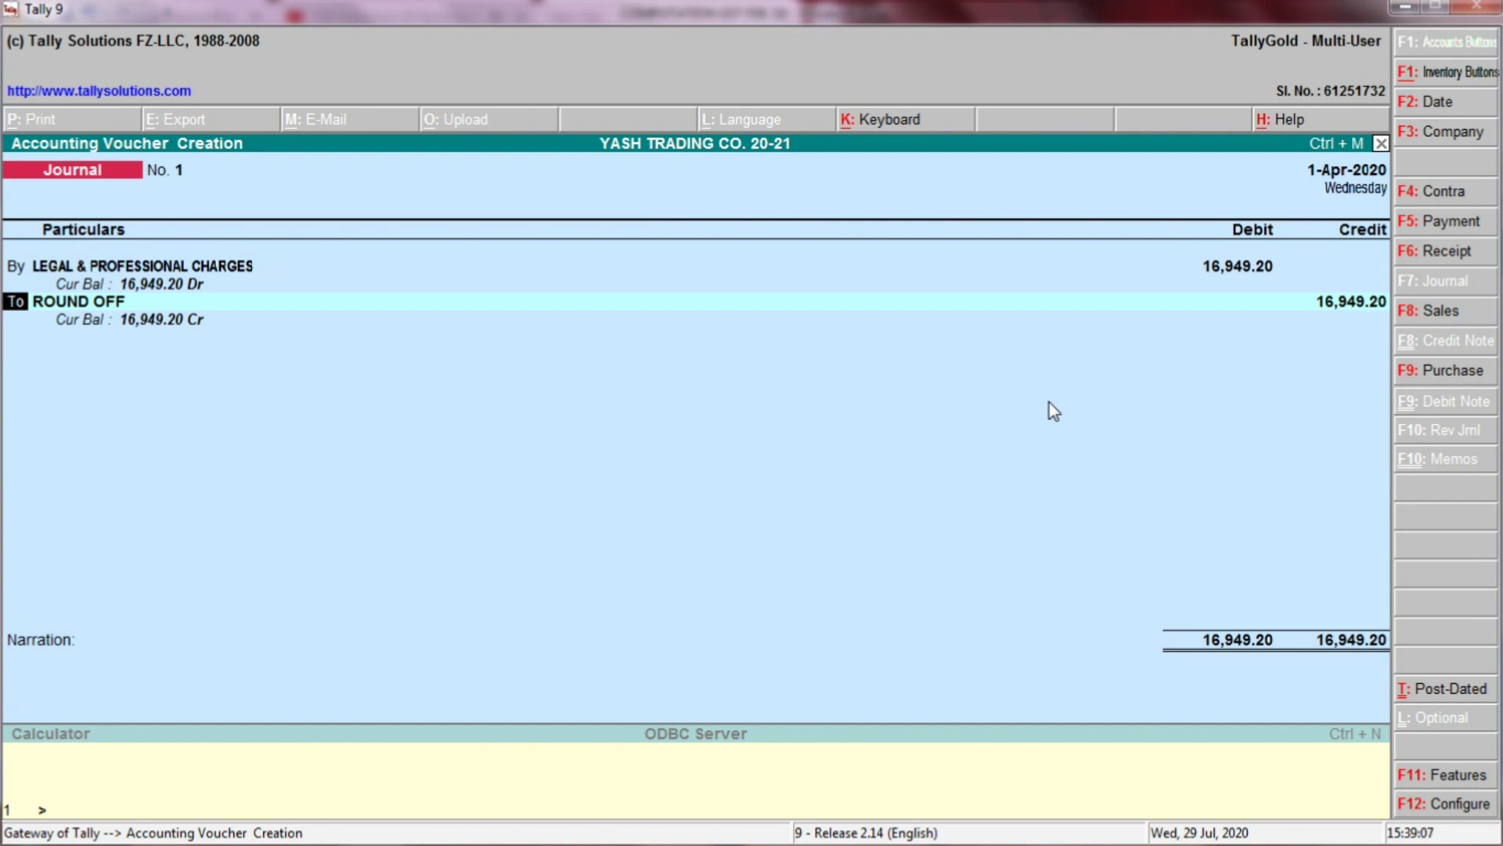
Step: Make the second journal line a debit (By) line and filter its ledger list by "IN"
text(b)
key(Return)
text(IN)
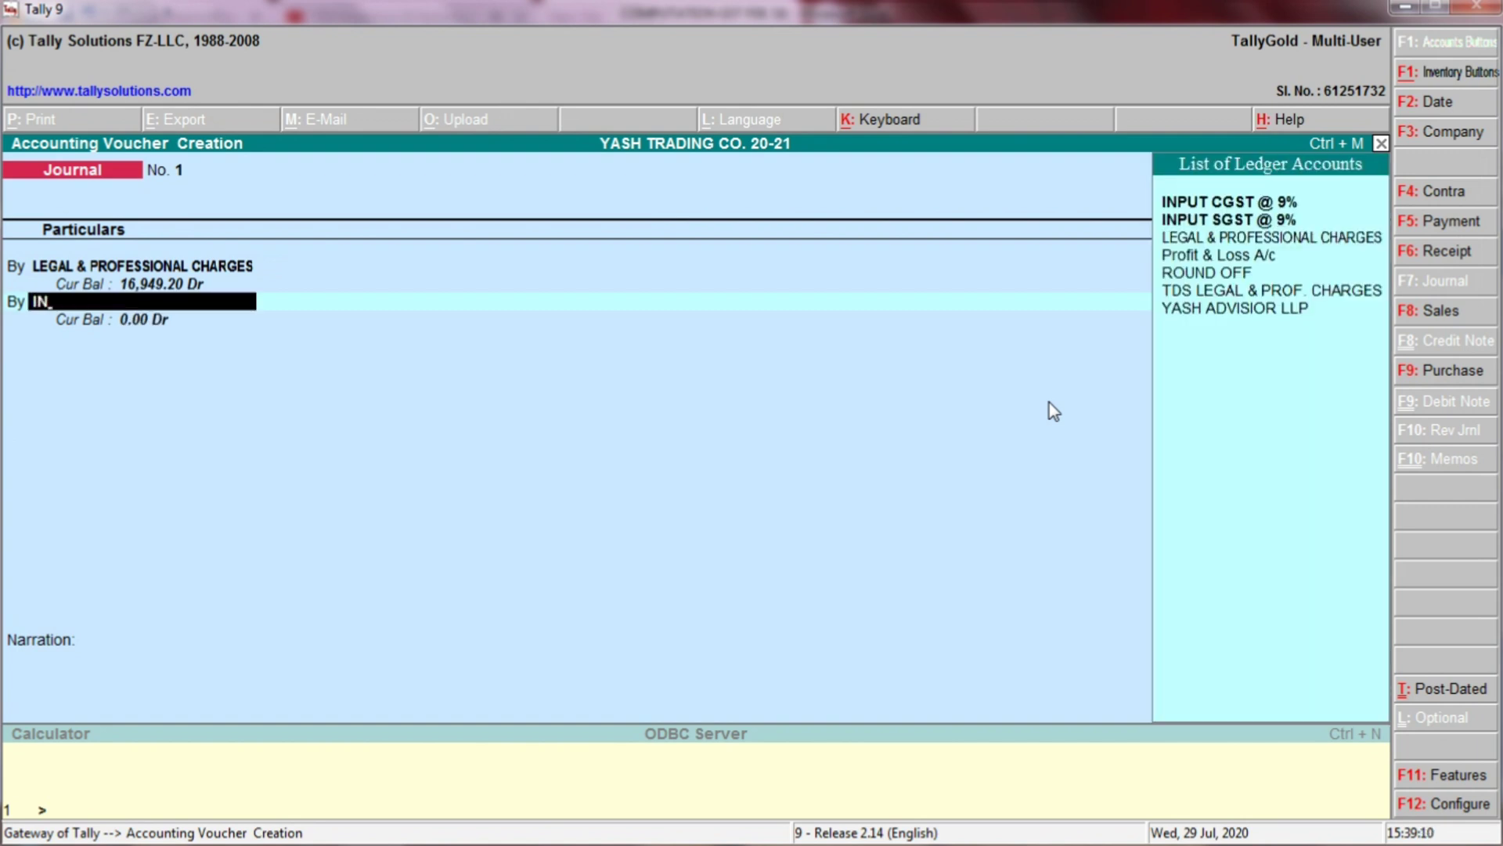
key(Return)
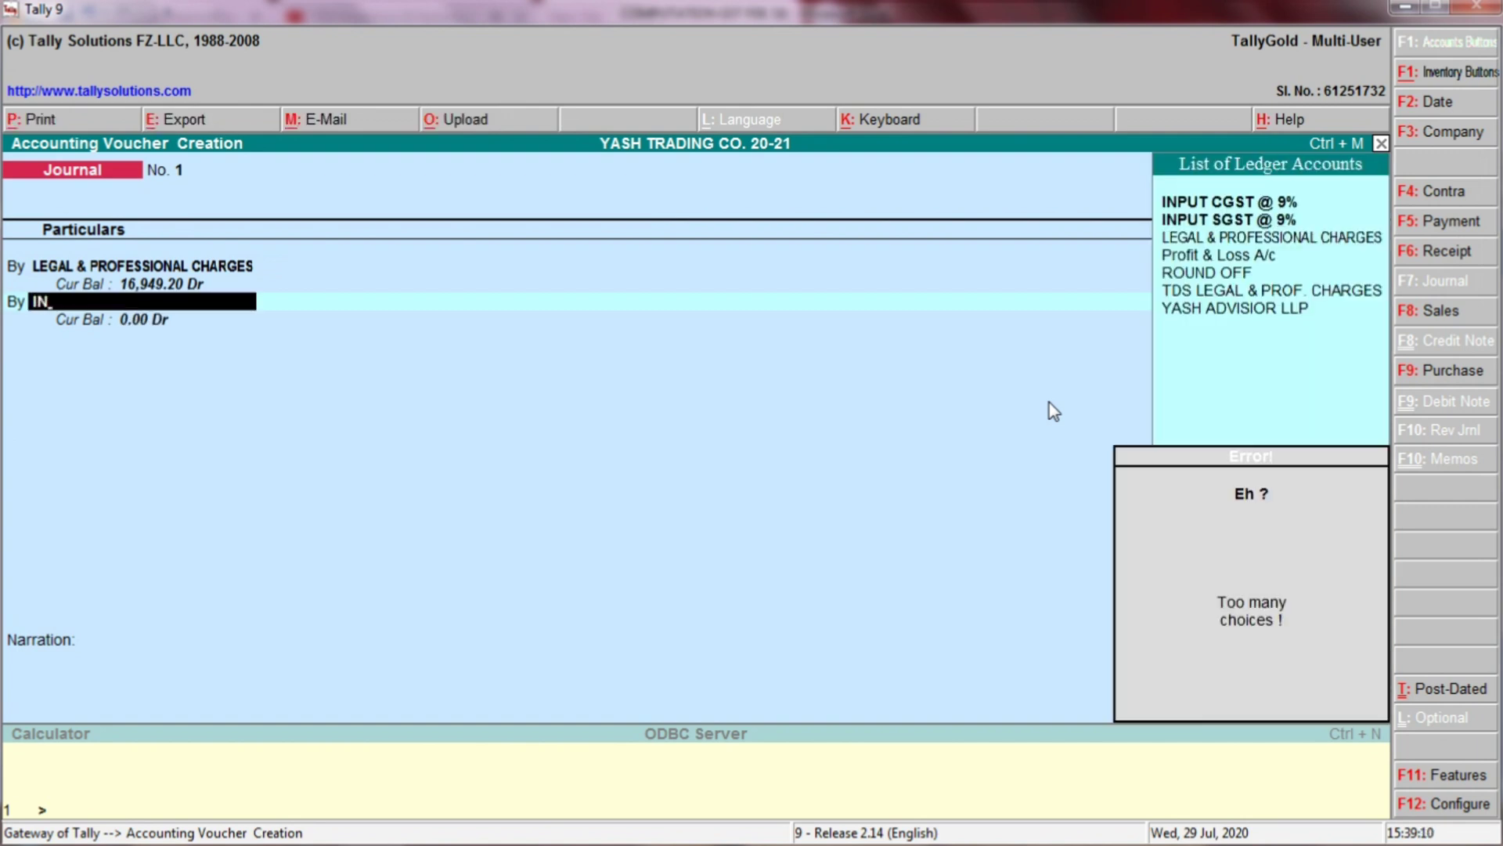
Step: Check the Input CGST debit line in Excel, and select INPUT CGST @ 9% as the second debit ledger in Tally
key(alt+Tab)
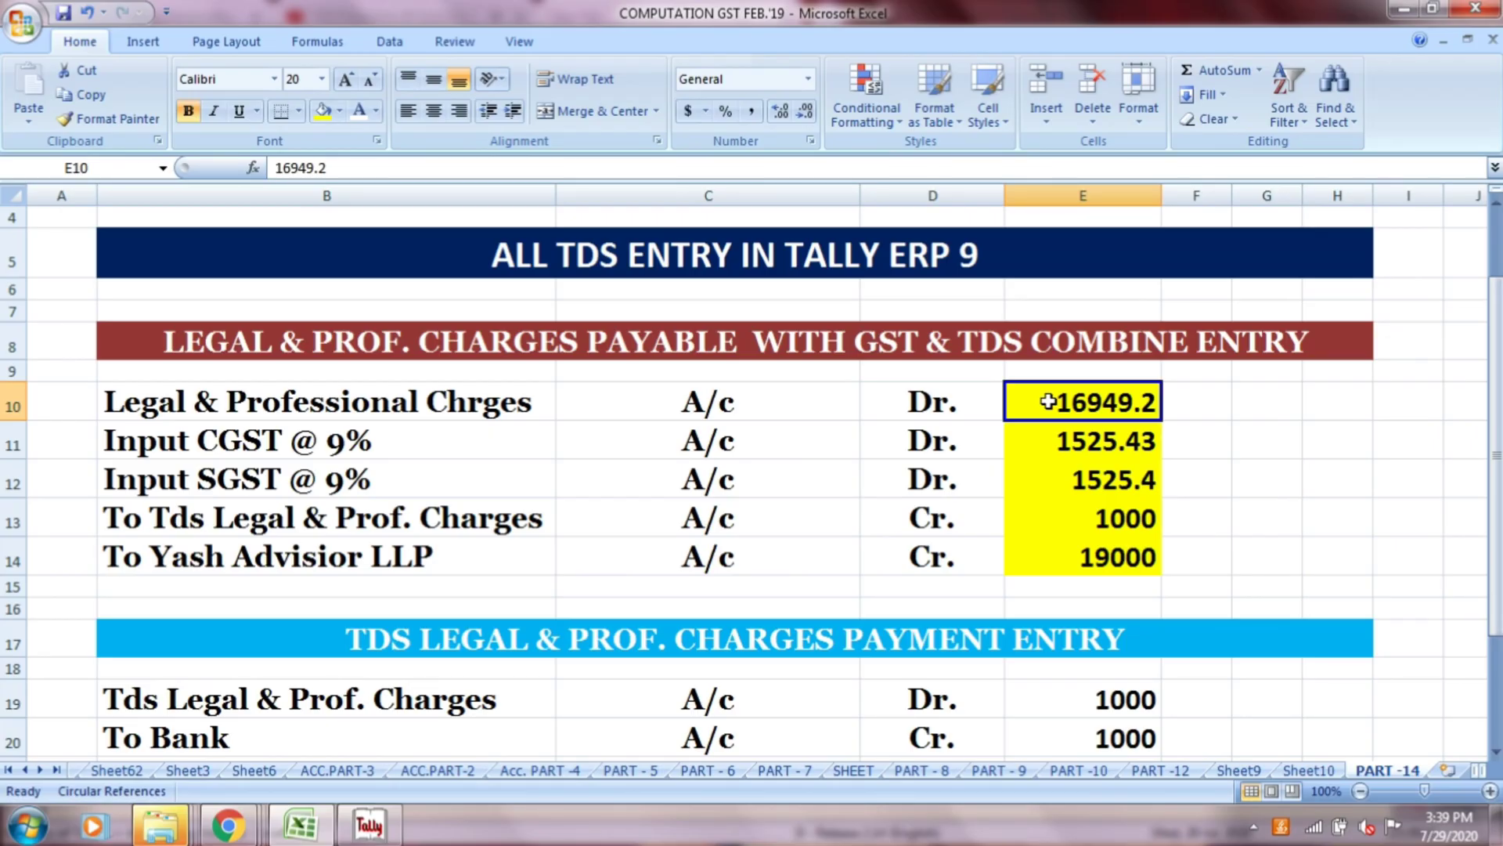
click(465, 441)
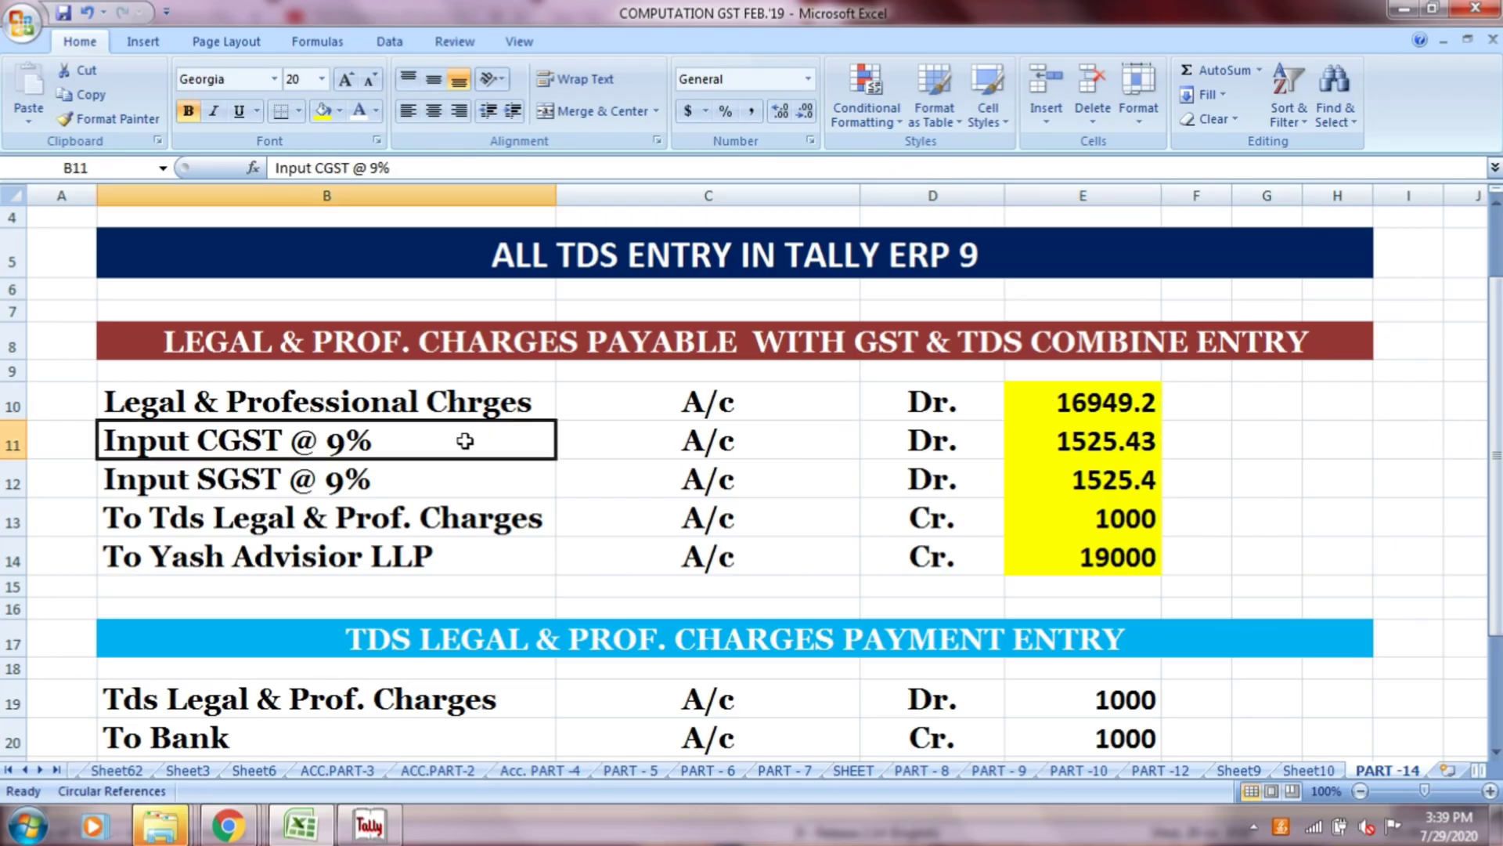
click(647, 439)
click(926, 443)
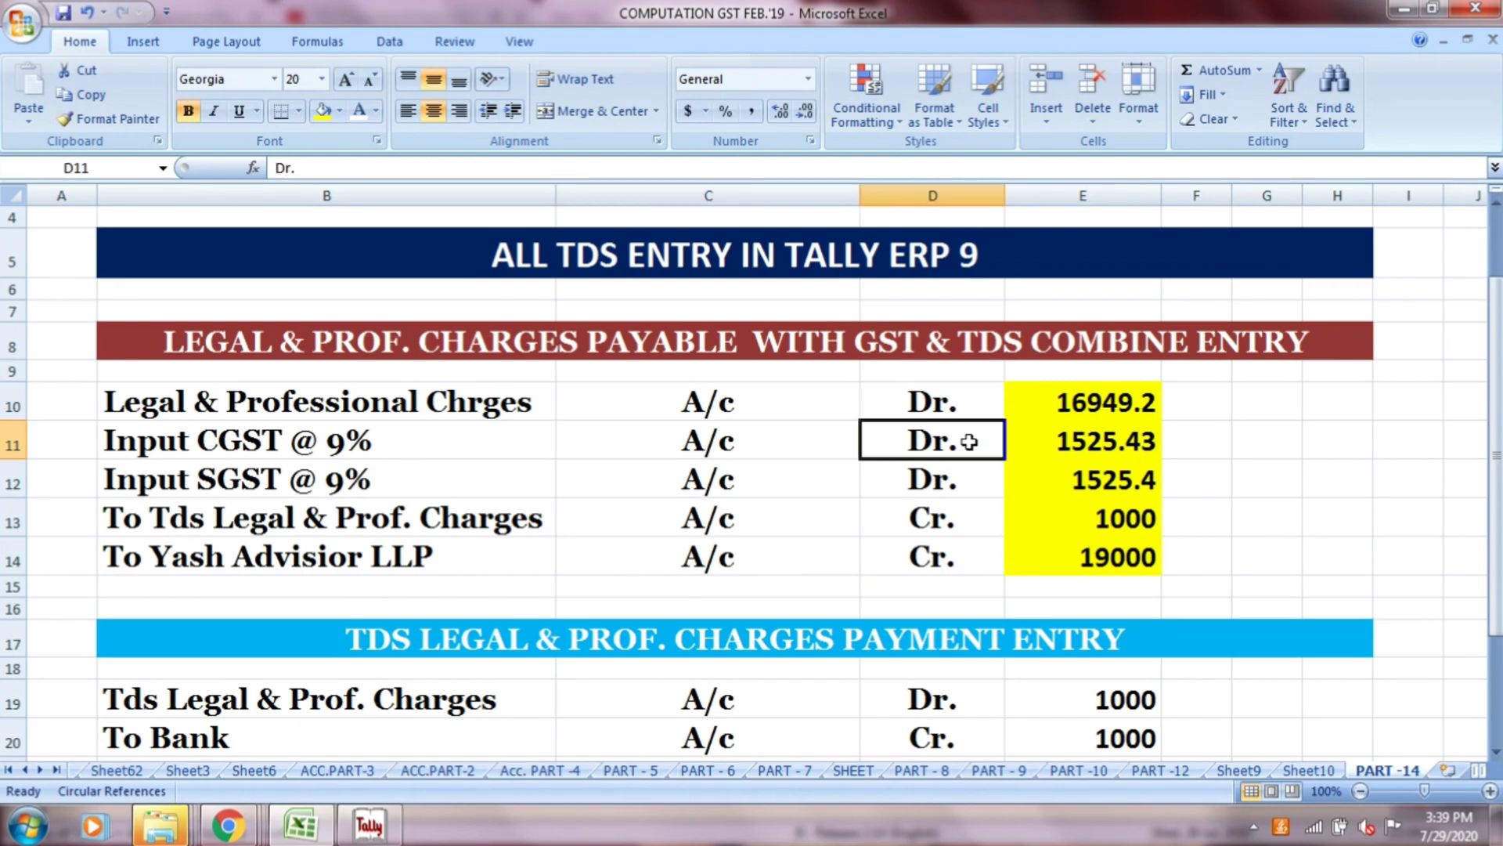
click(1057, 440)
key(alt+Tab)
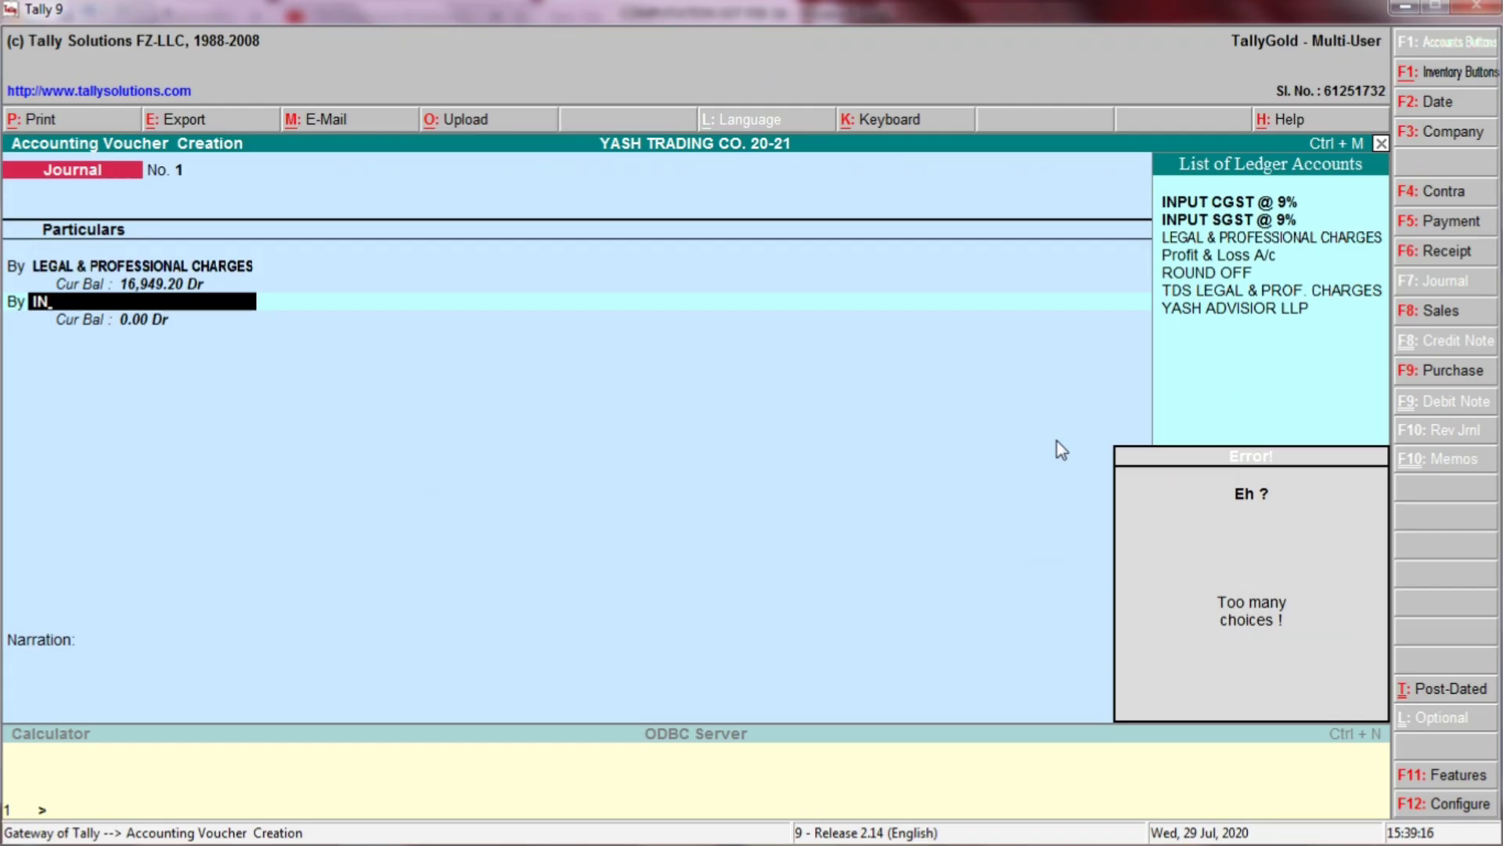
key(Down)
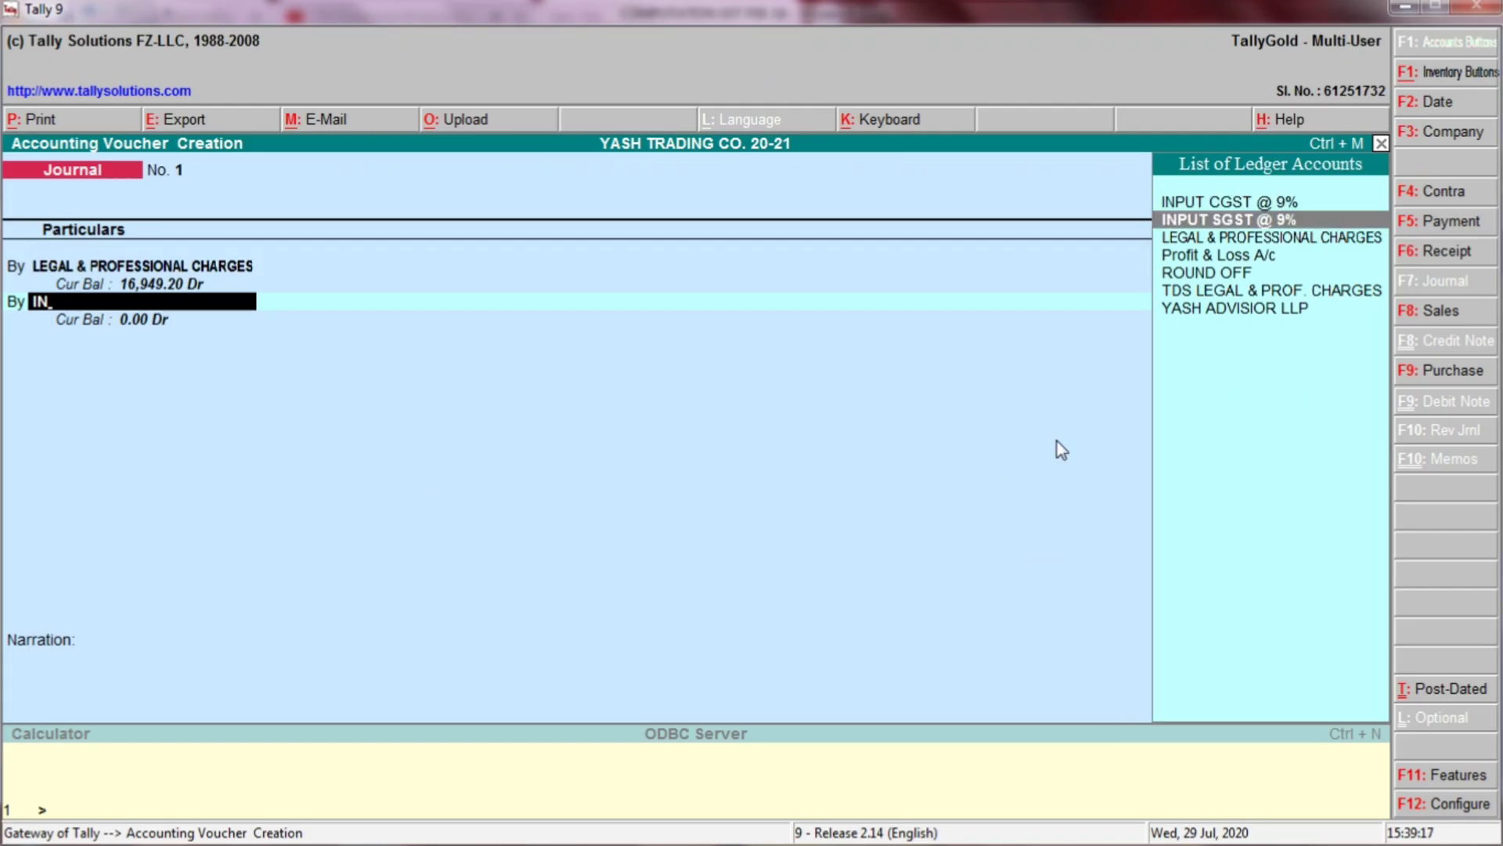
key(Up)
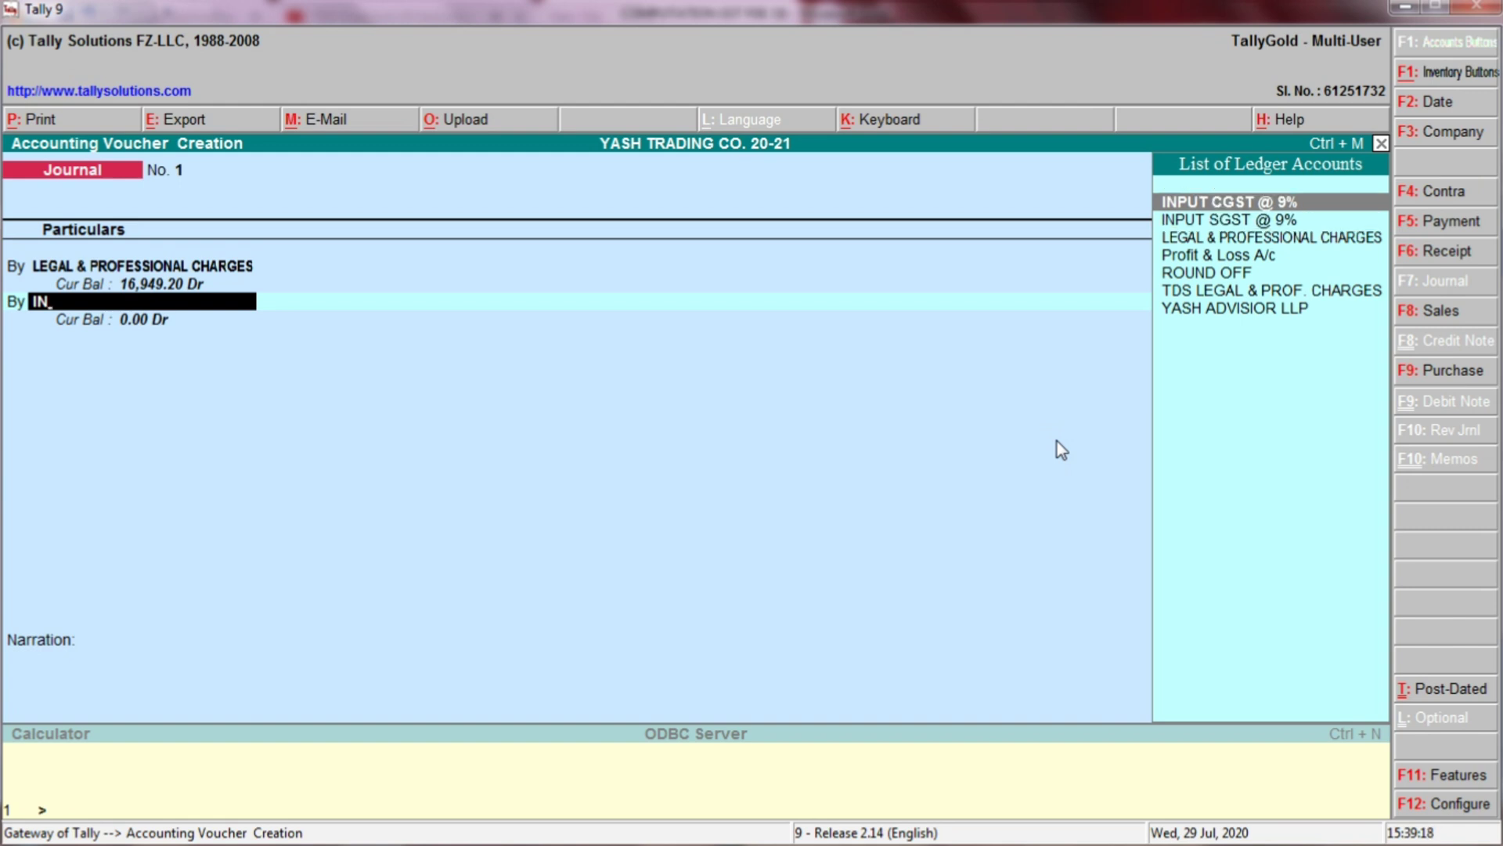
key(Return)
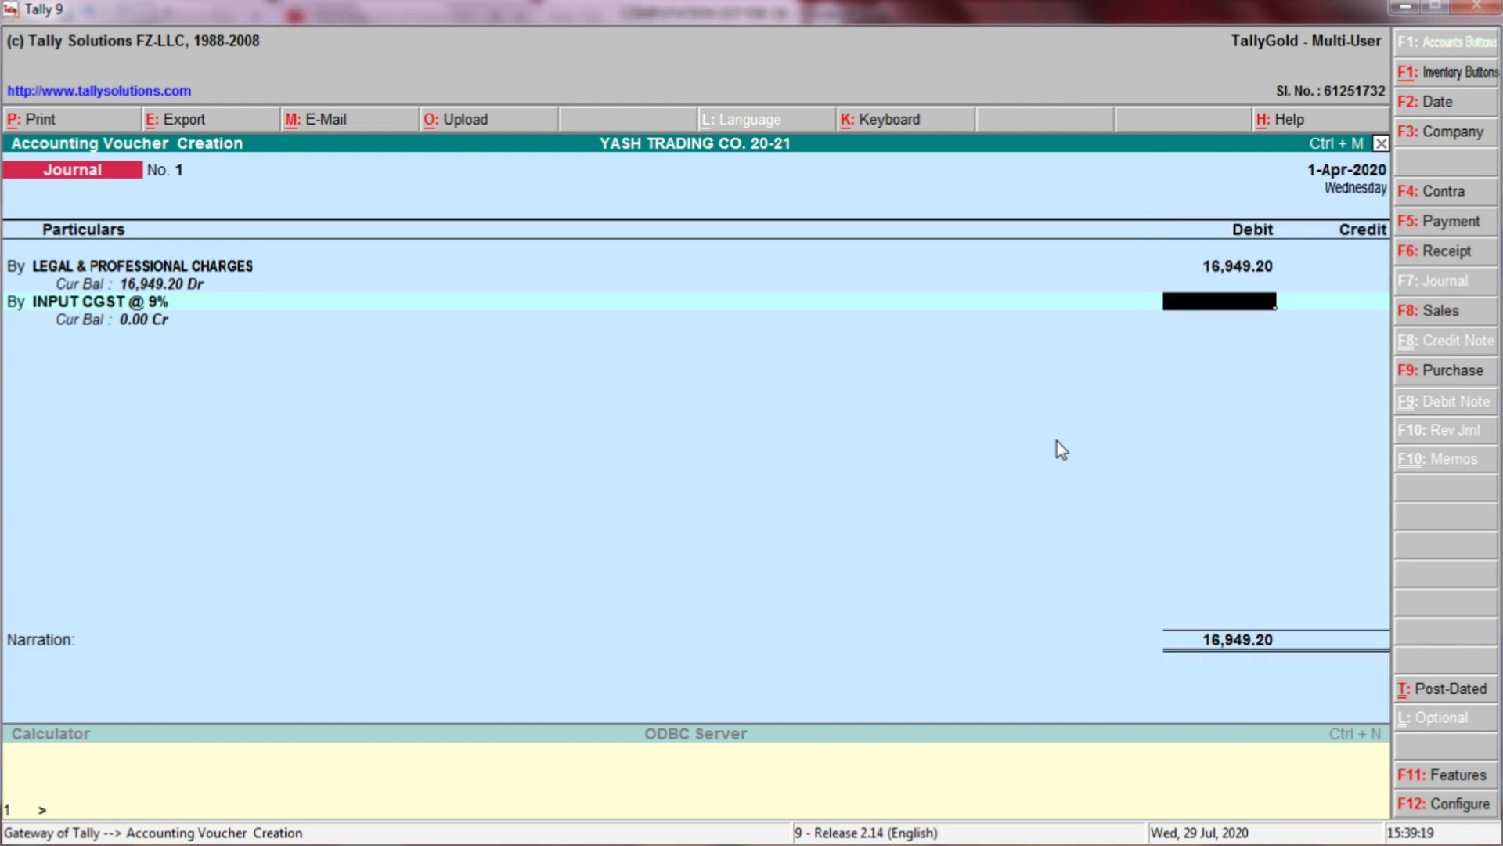
Step: Enter 1525.43 as the debit amount for INPUT CGST @ 9%, checking the figure against the Excel sheet
key(alt+Tab)
key(alt+Tab)
text(1525)
key(alt+Tab)
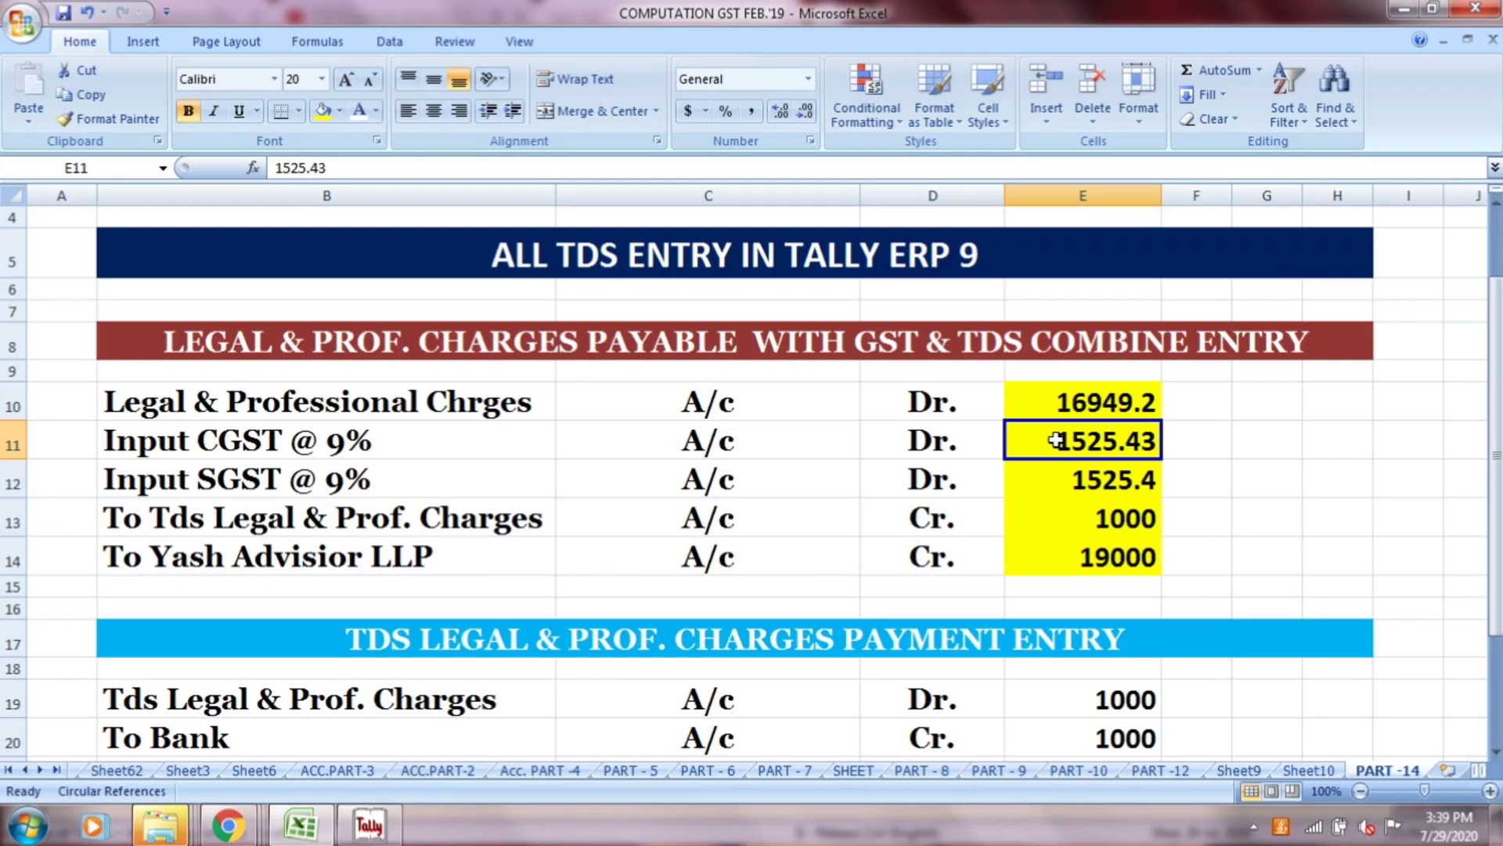
key(alt+Tab)
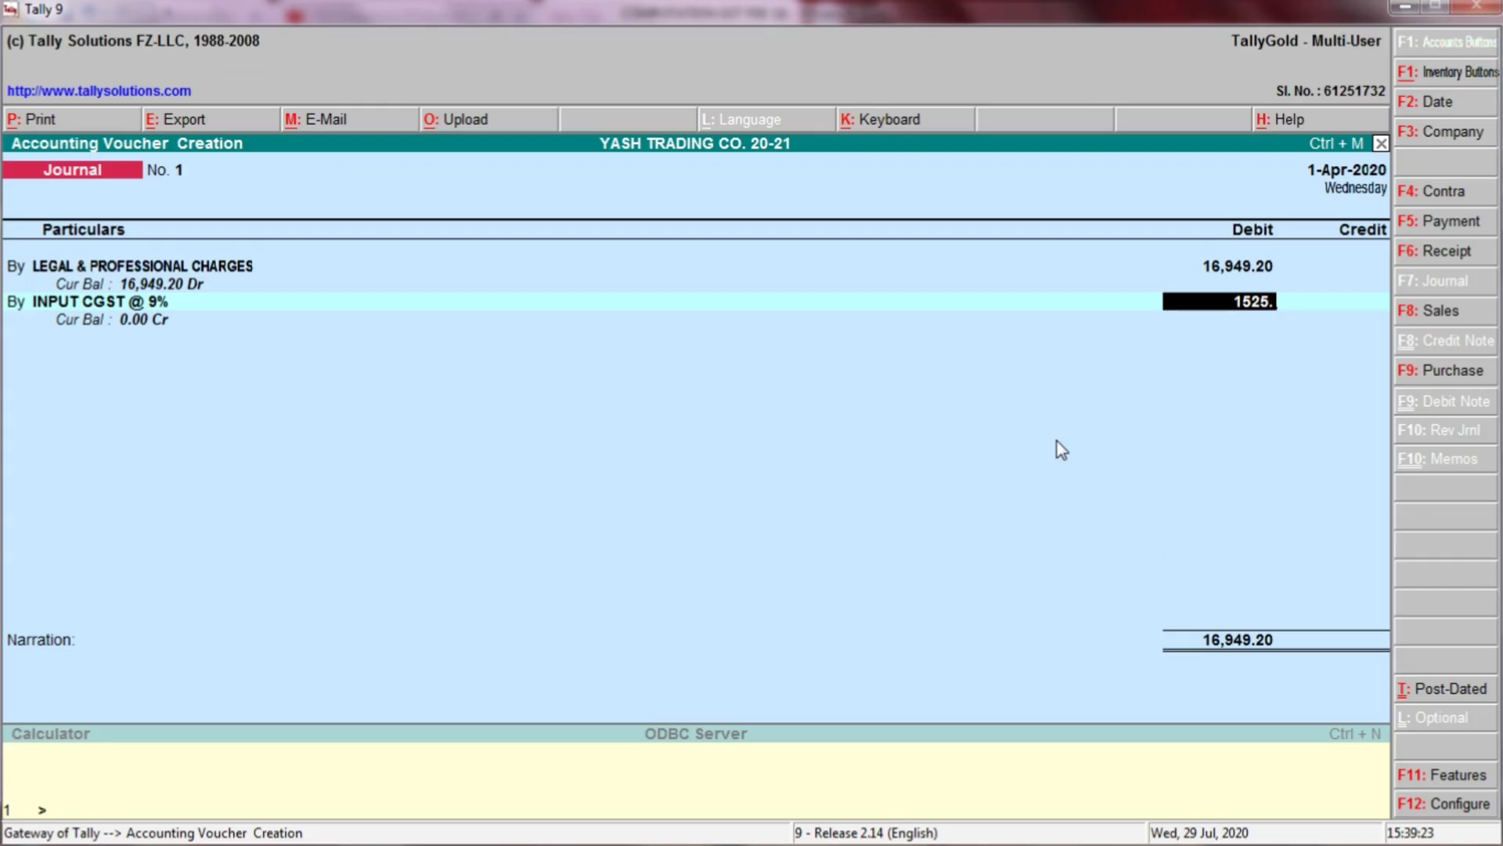
text(.43)
key(Return)
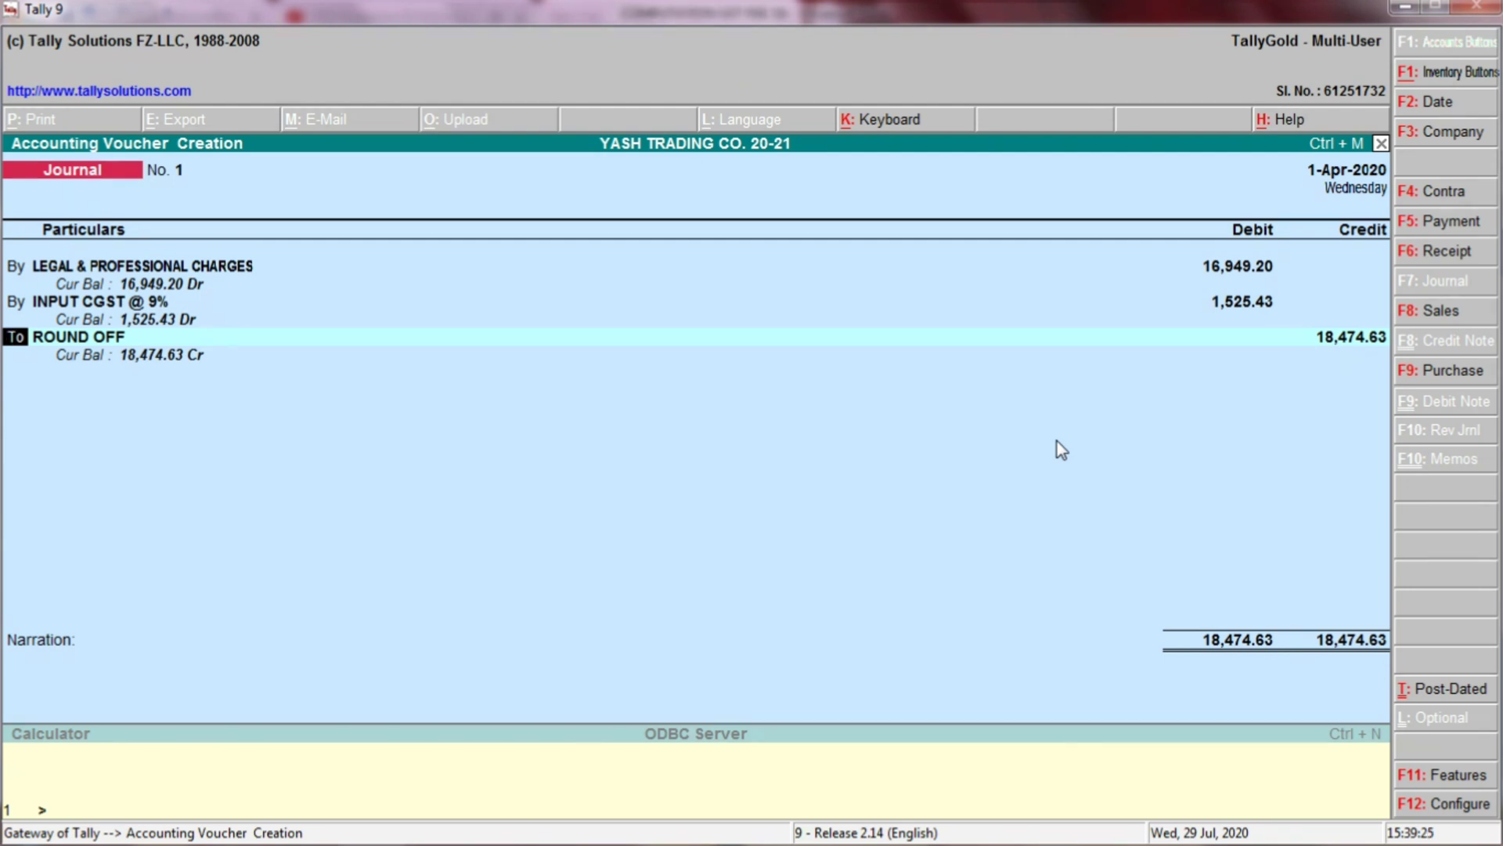
Step: Make the third journal line a debit (By) line for INPUT SGST @ 9% in Tally, checking the Input SGST row in Excel
text(b)
key(Return)
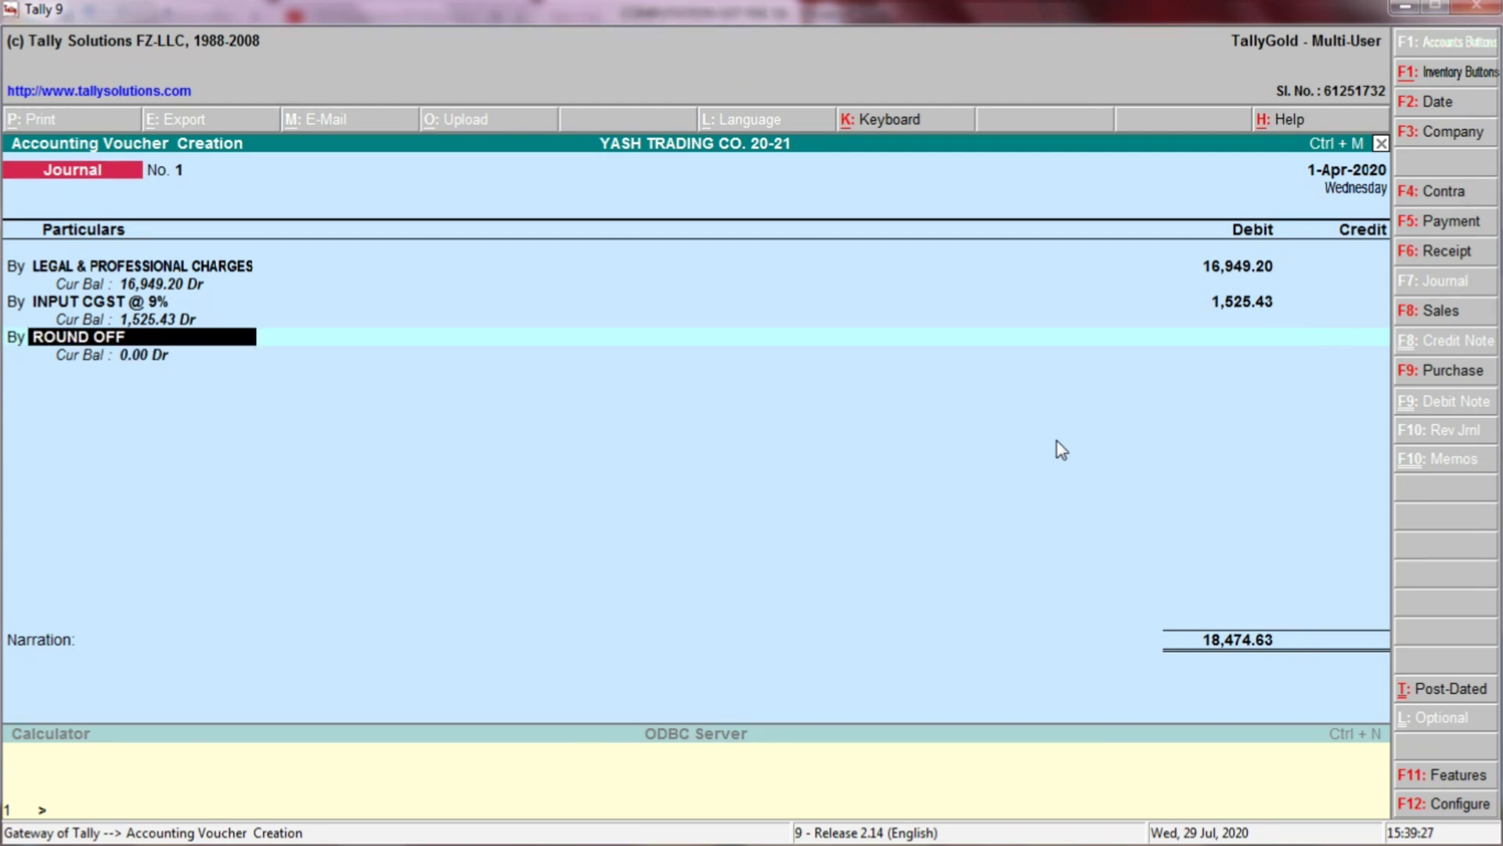
key(alt+Tab)
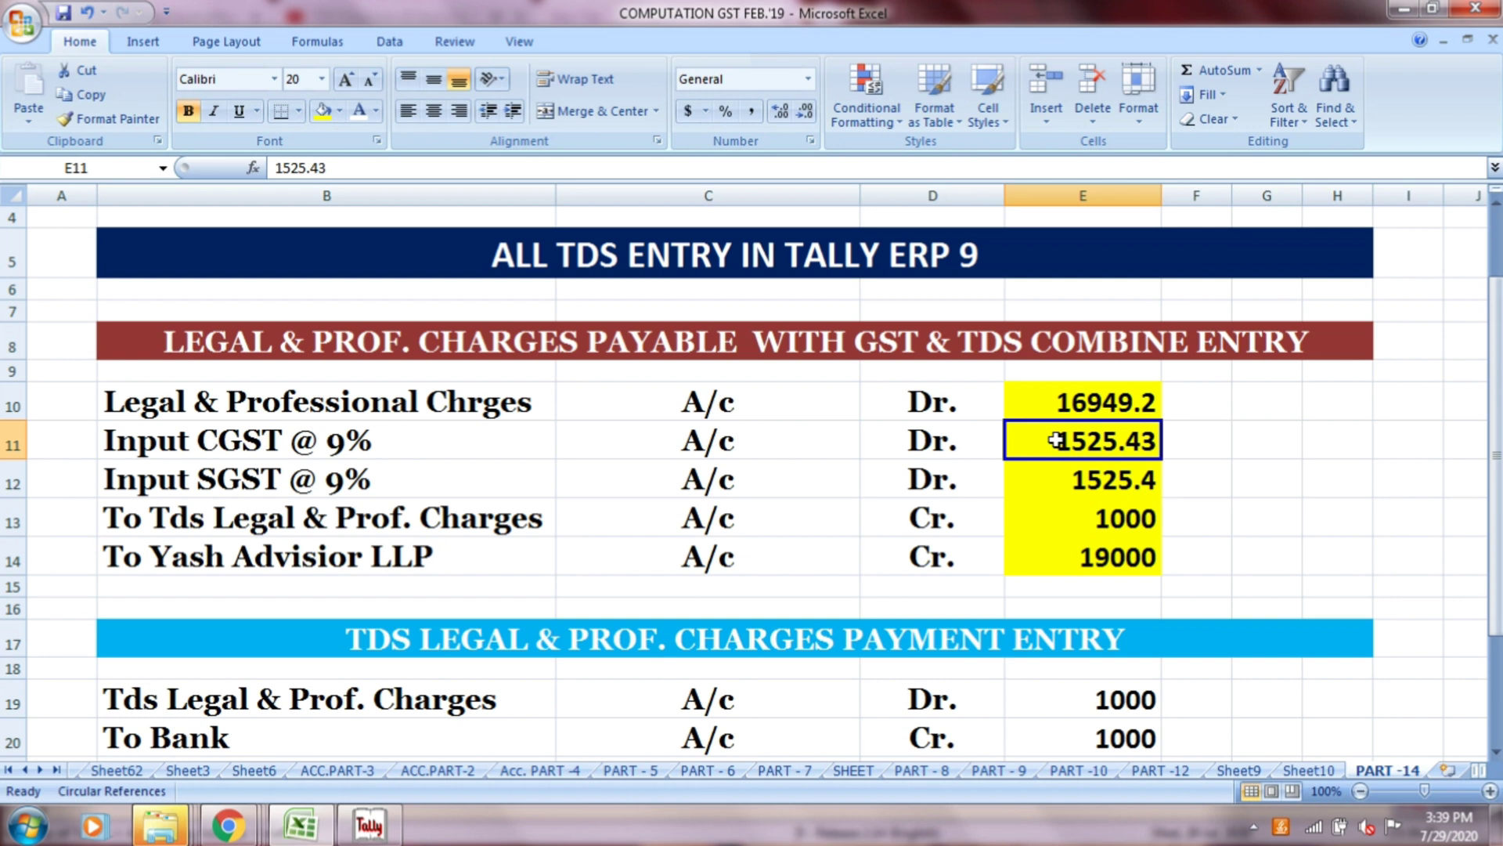
click(438, 478)
click(731, 470)
click(912, 479)
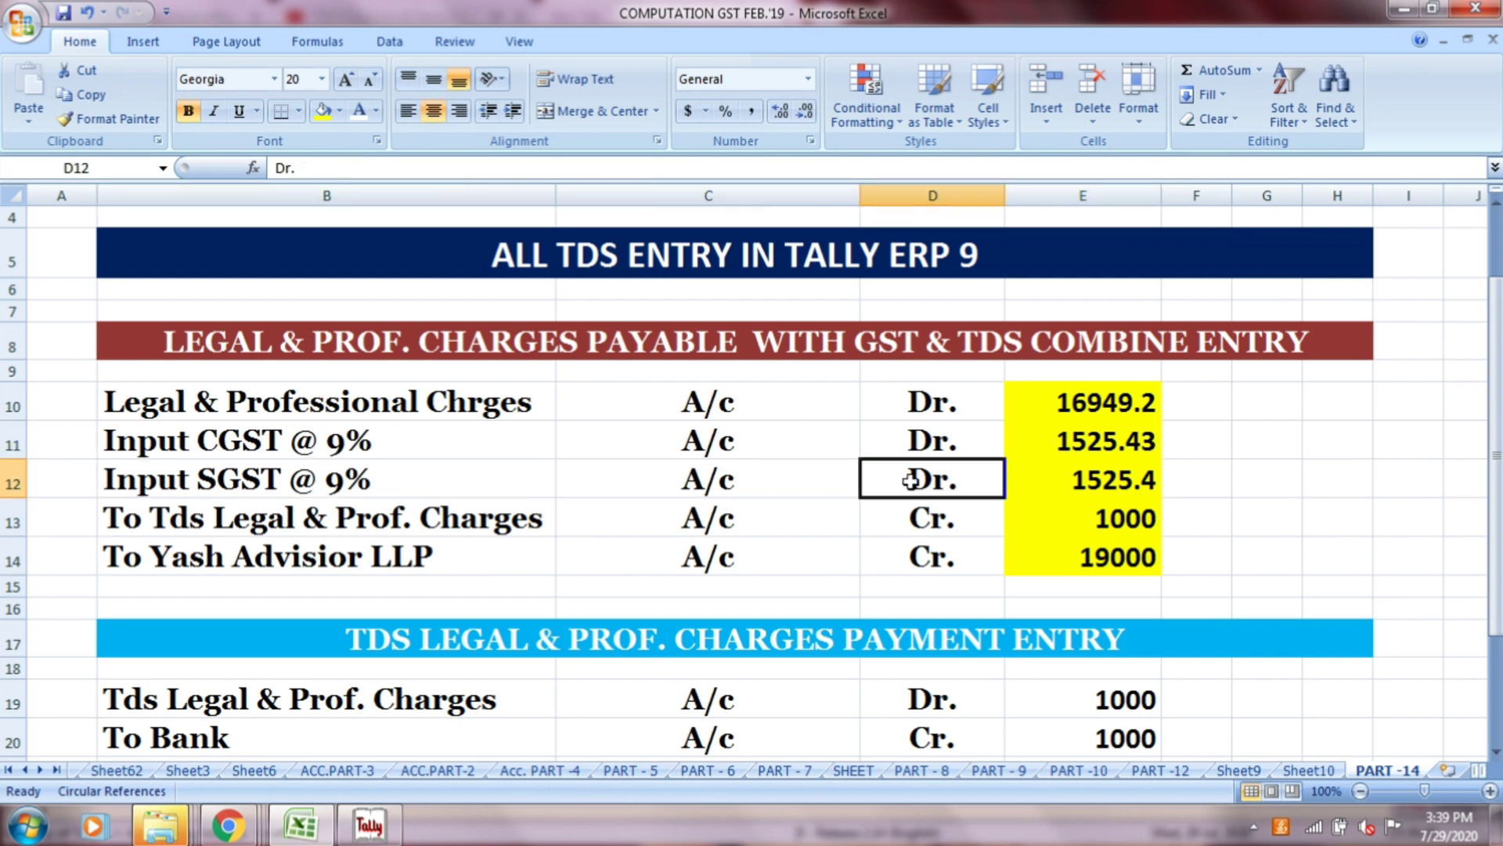
click(1092, 482)
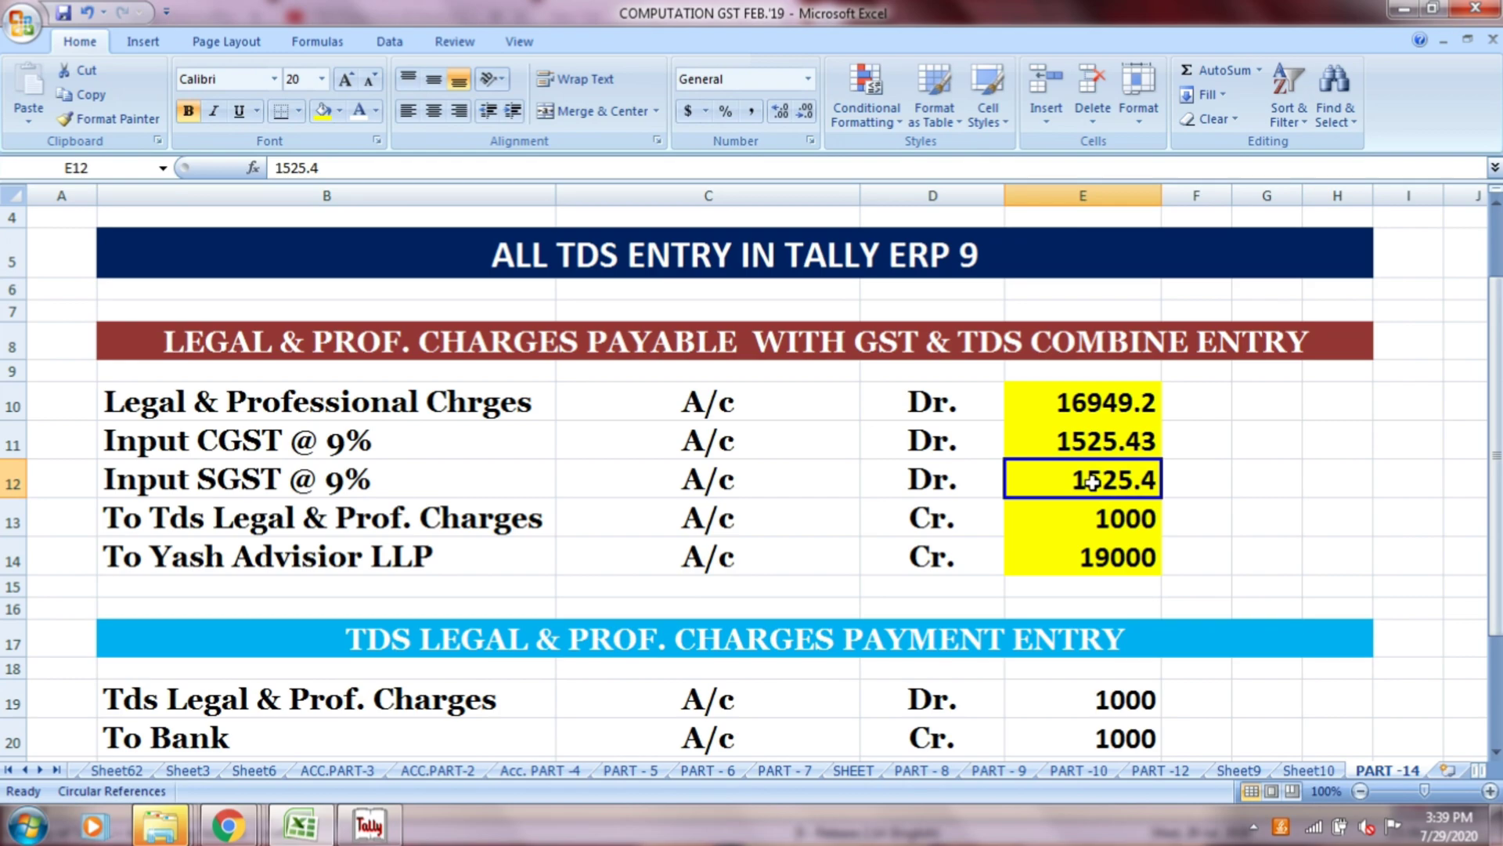
key(alt+Tab)
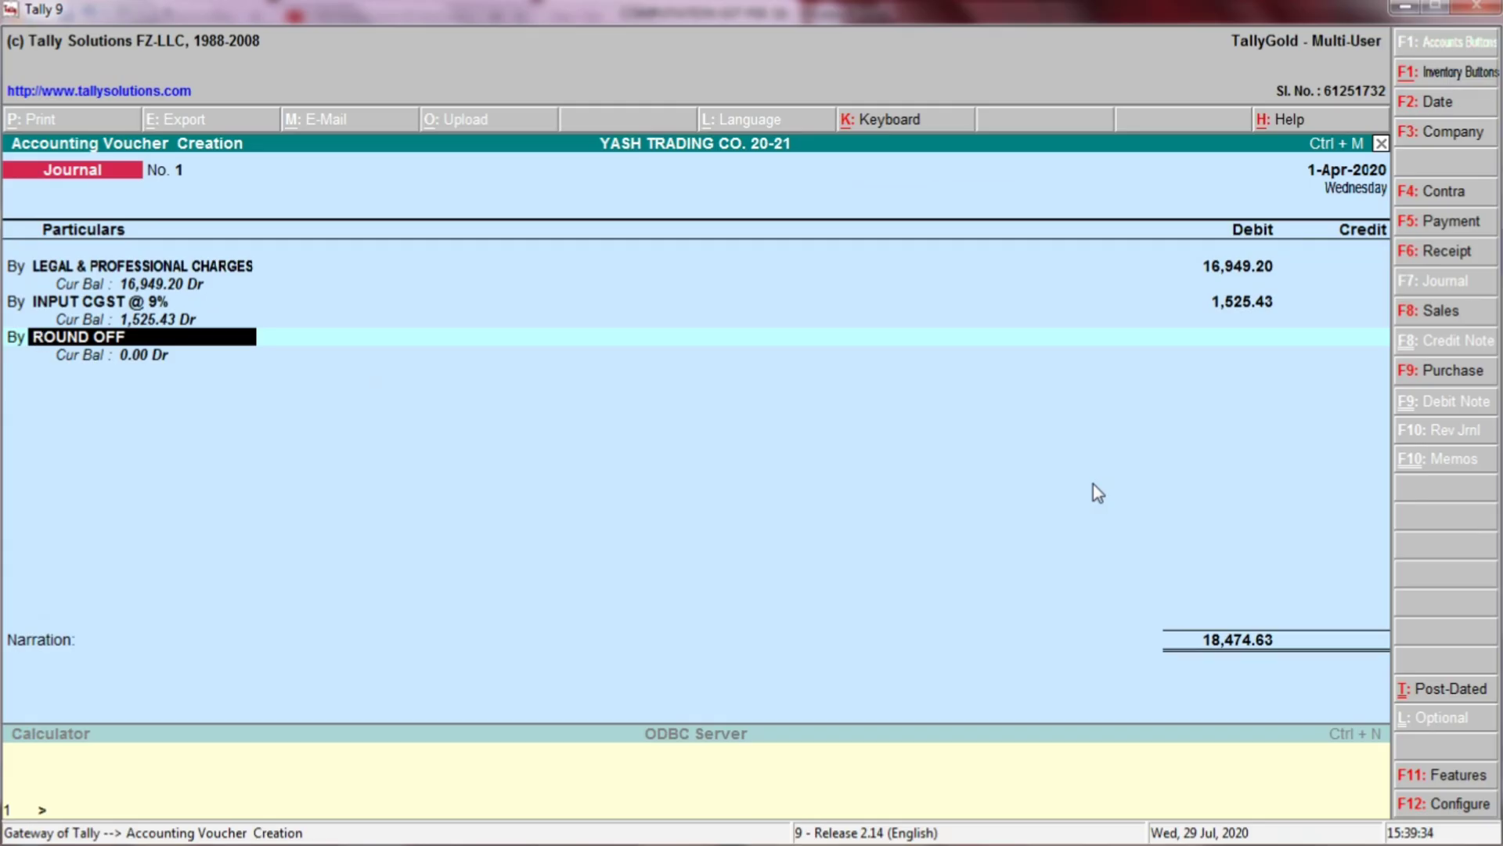
text(INPUT)
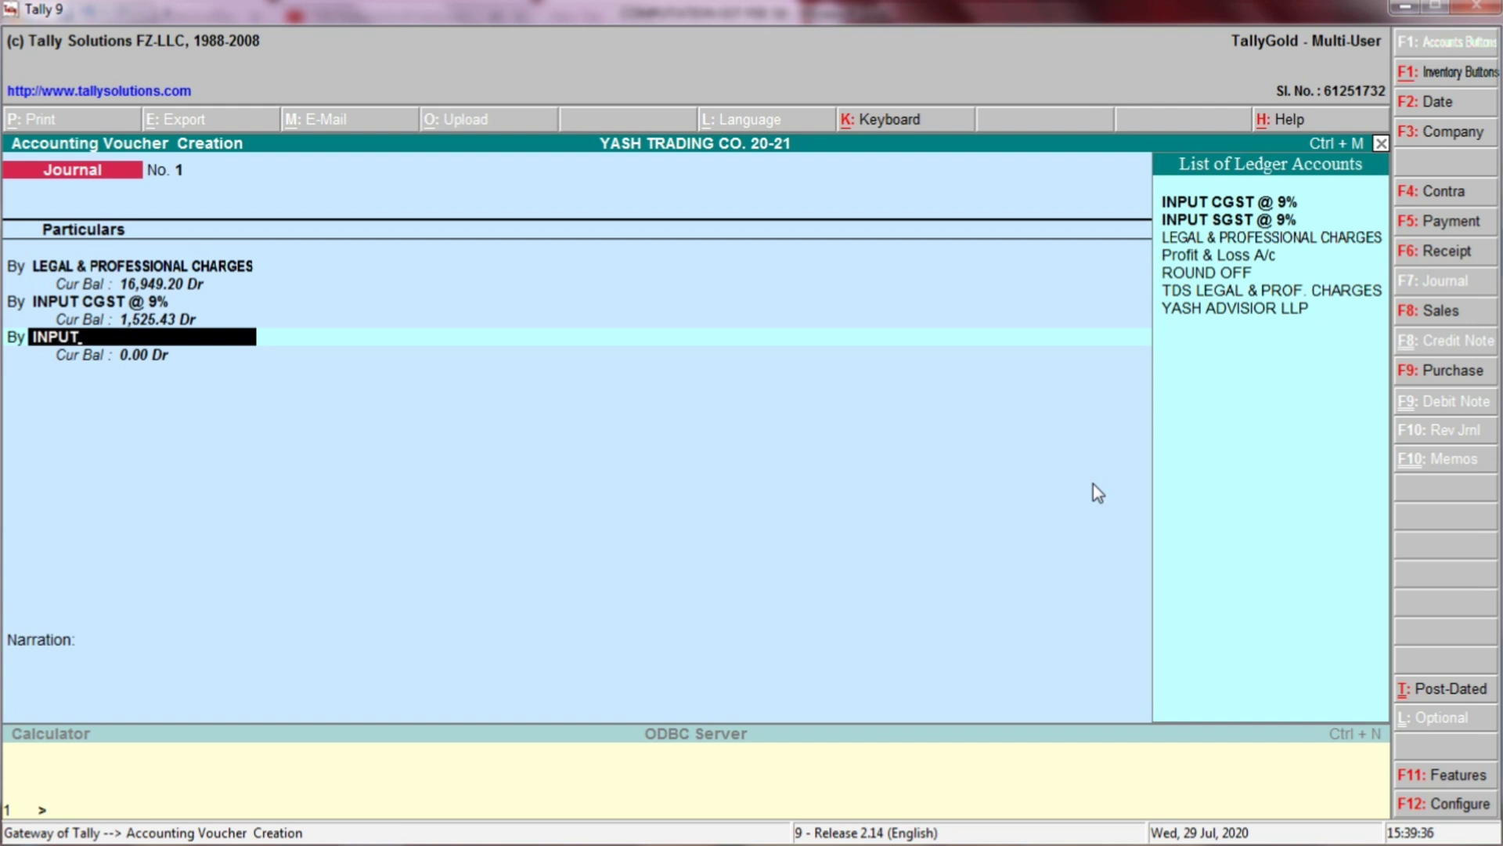
key(Down)
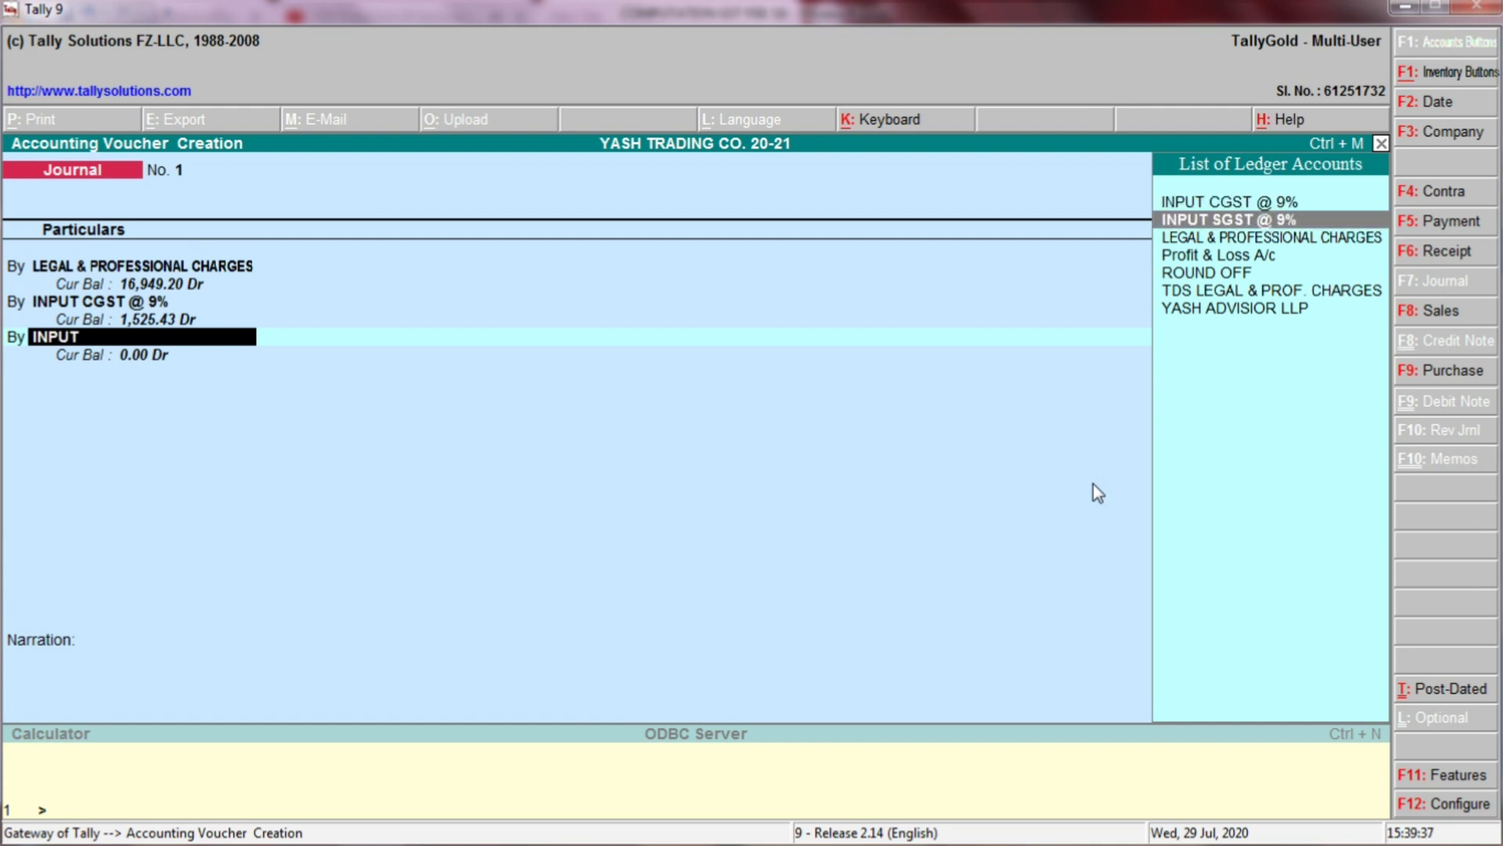
key(Return)
Step: Check the Input SGST figure in the Excel sheet, and enter 1,525.43 as the debit amount for INPUT SGST @ 9% in Tally
key(alt+Tab)
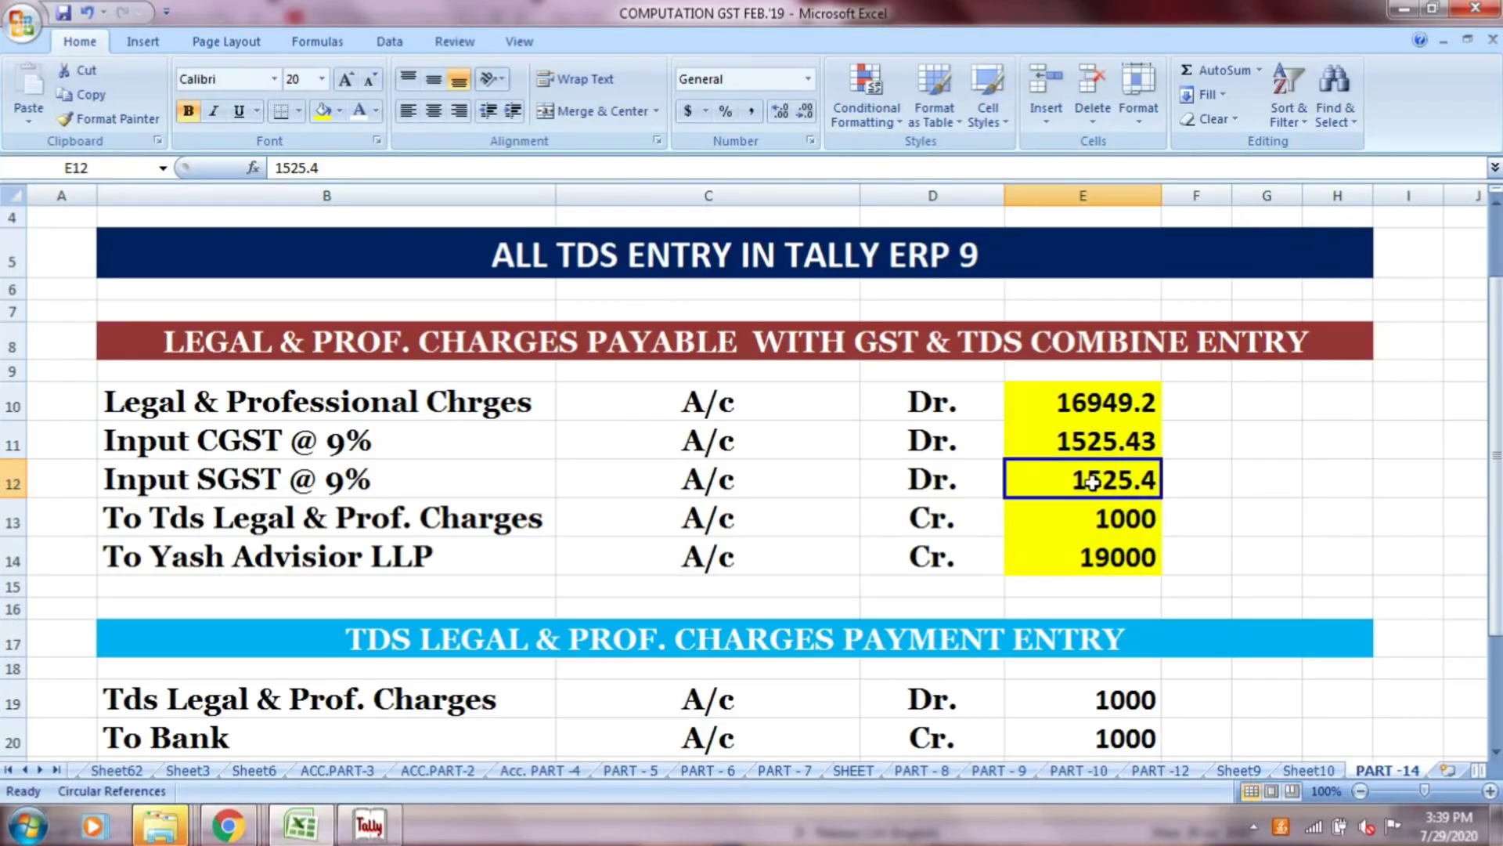
key(alt+Tab)
key(alt+Tab)
key(alt+Tab)
key(alt+Tab)
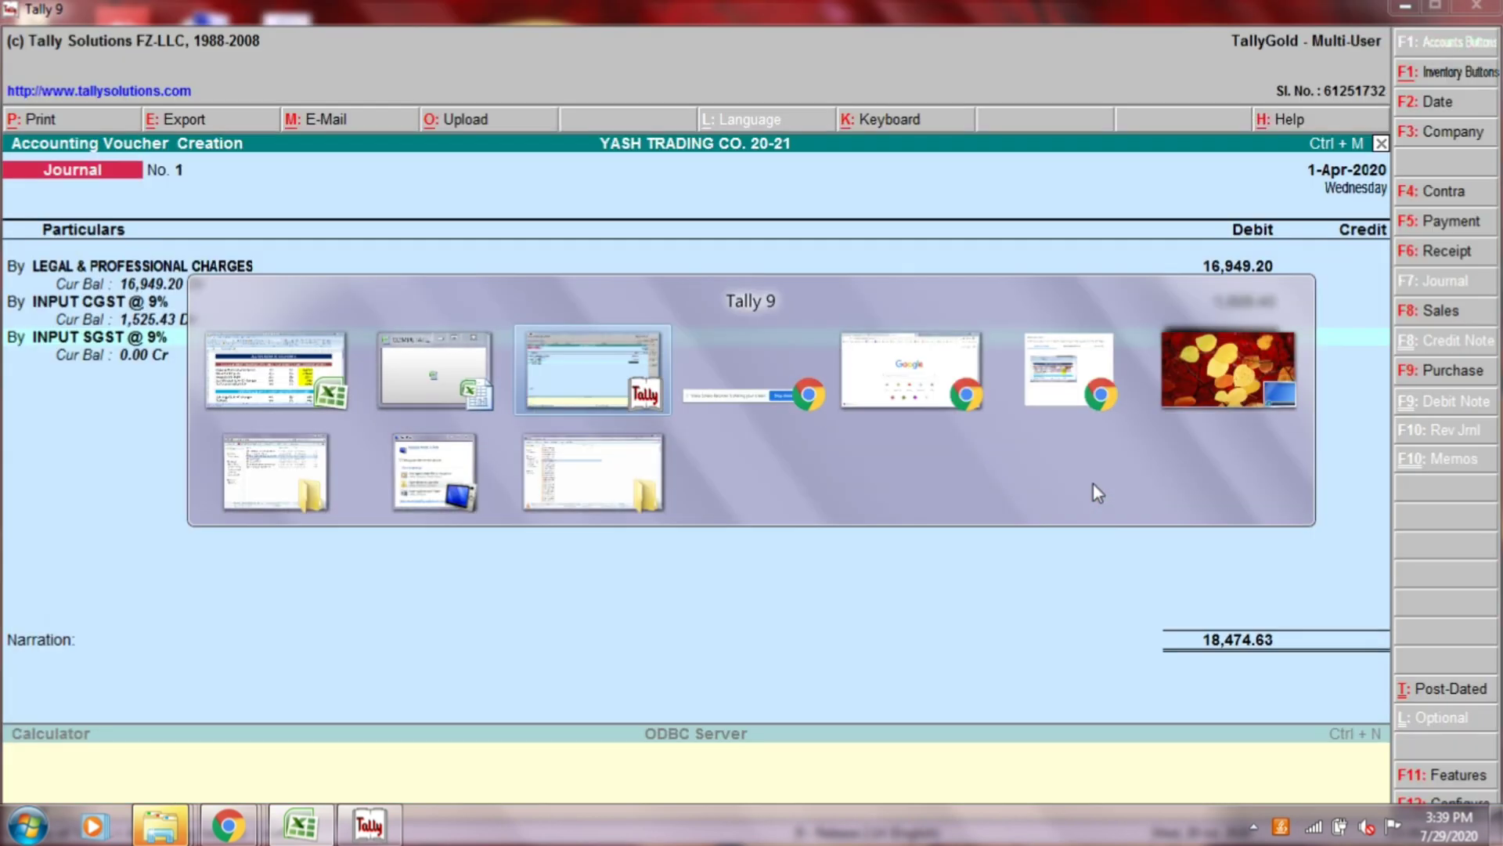
text(1)
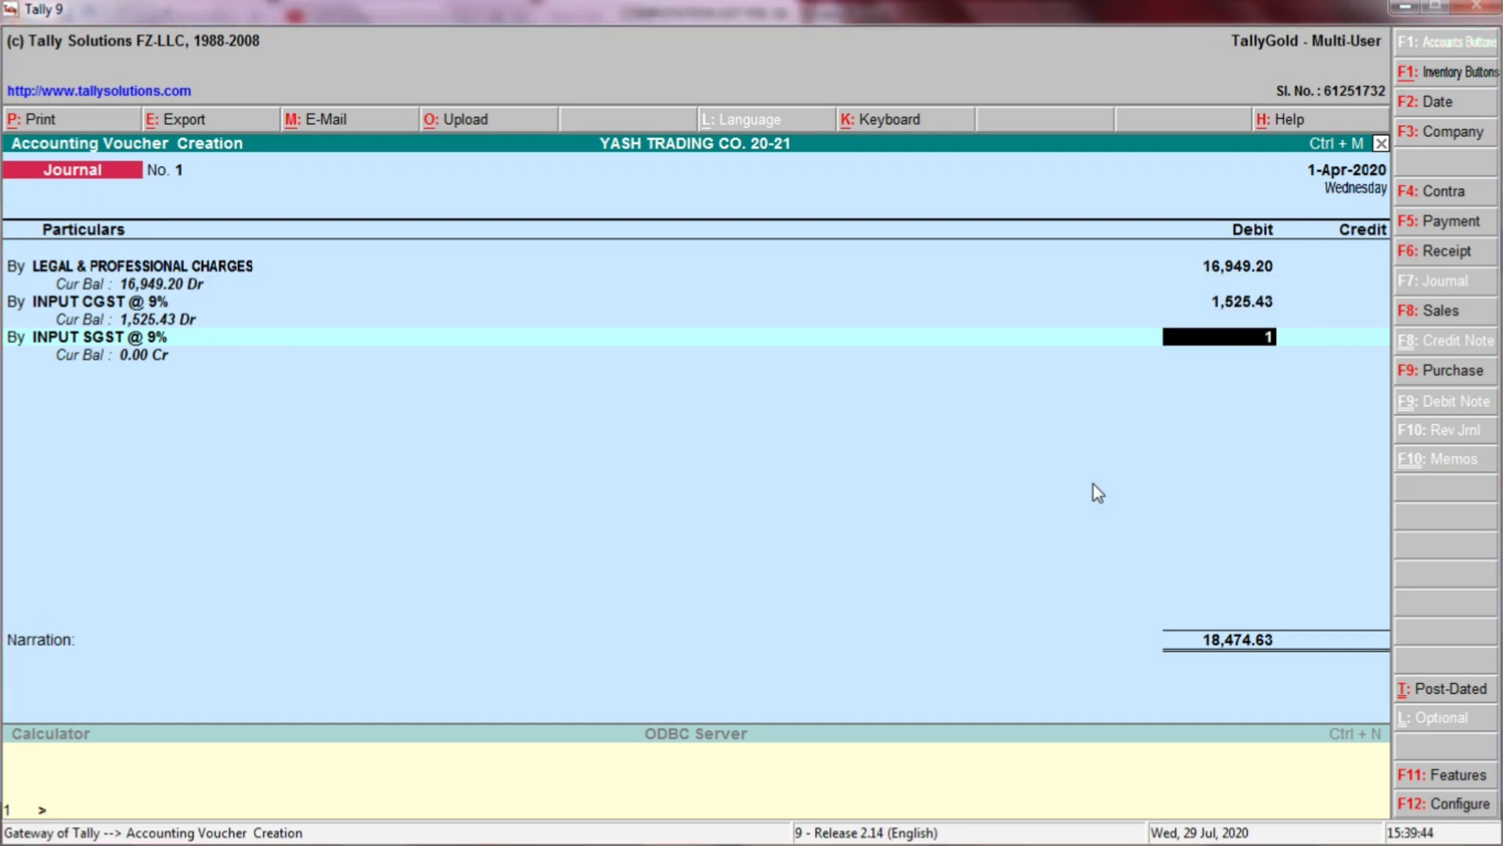
text(,525.43)
key(Return)
Step: Check the TDS credit row in Excel, and select TDS LEGAL & PROF. CHARGES as the first credit (To) ledger in Tally
key(alt+Tab)
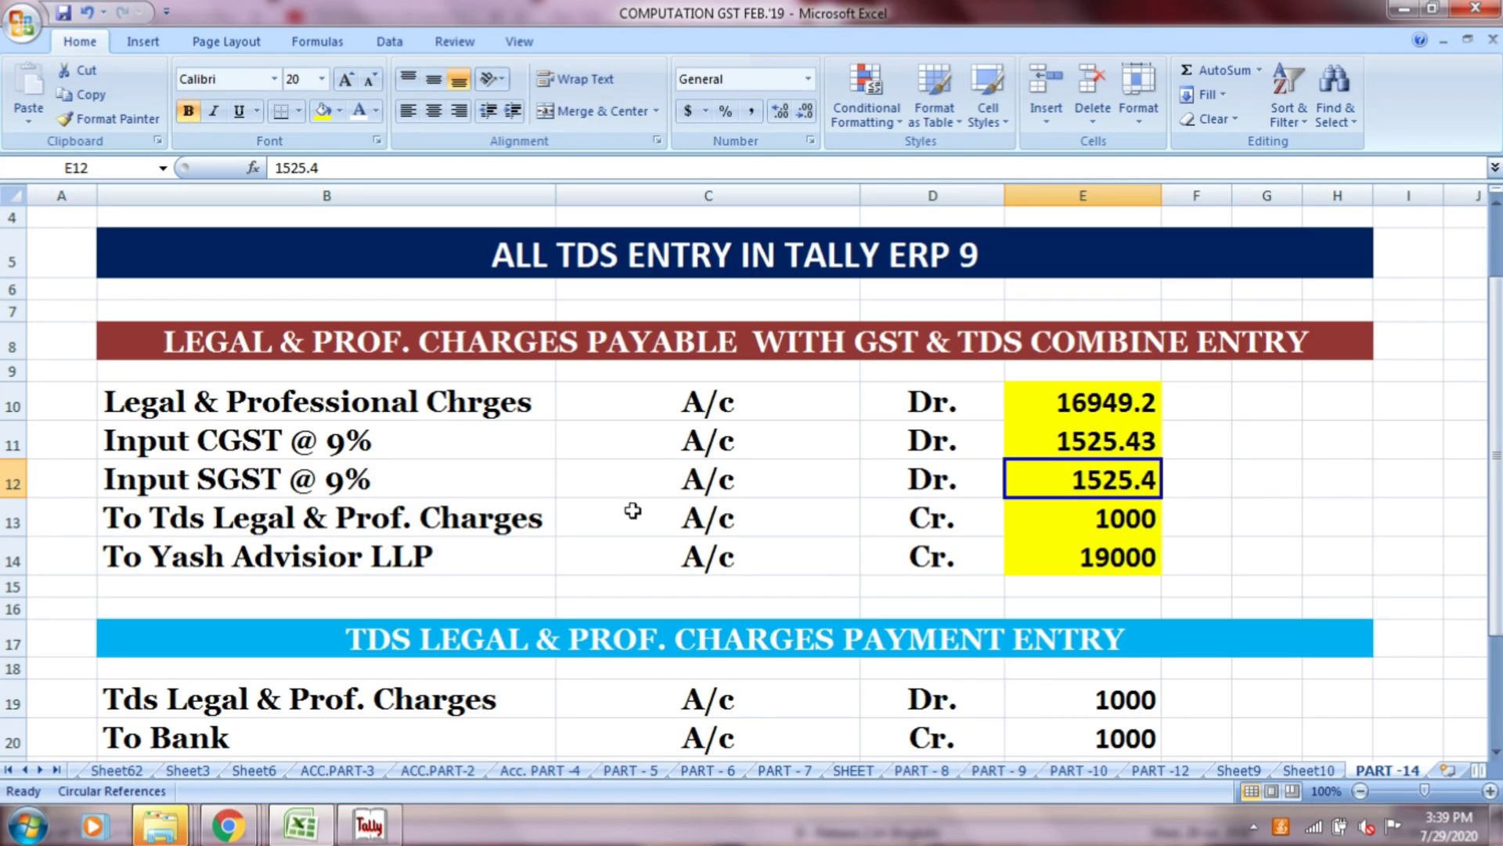
click(479, 510)
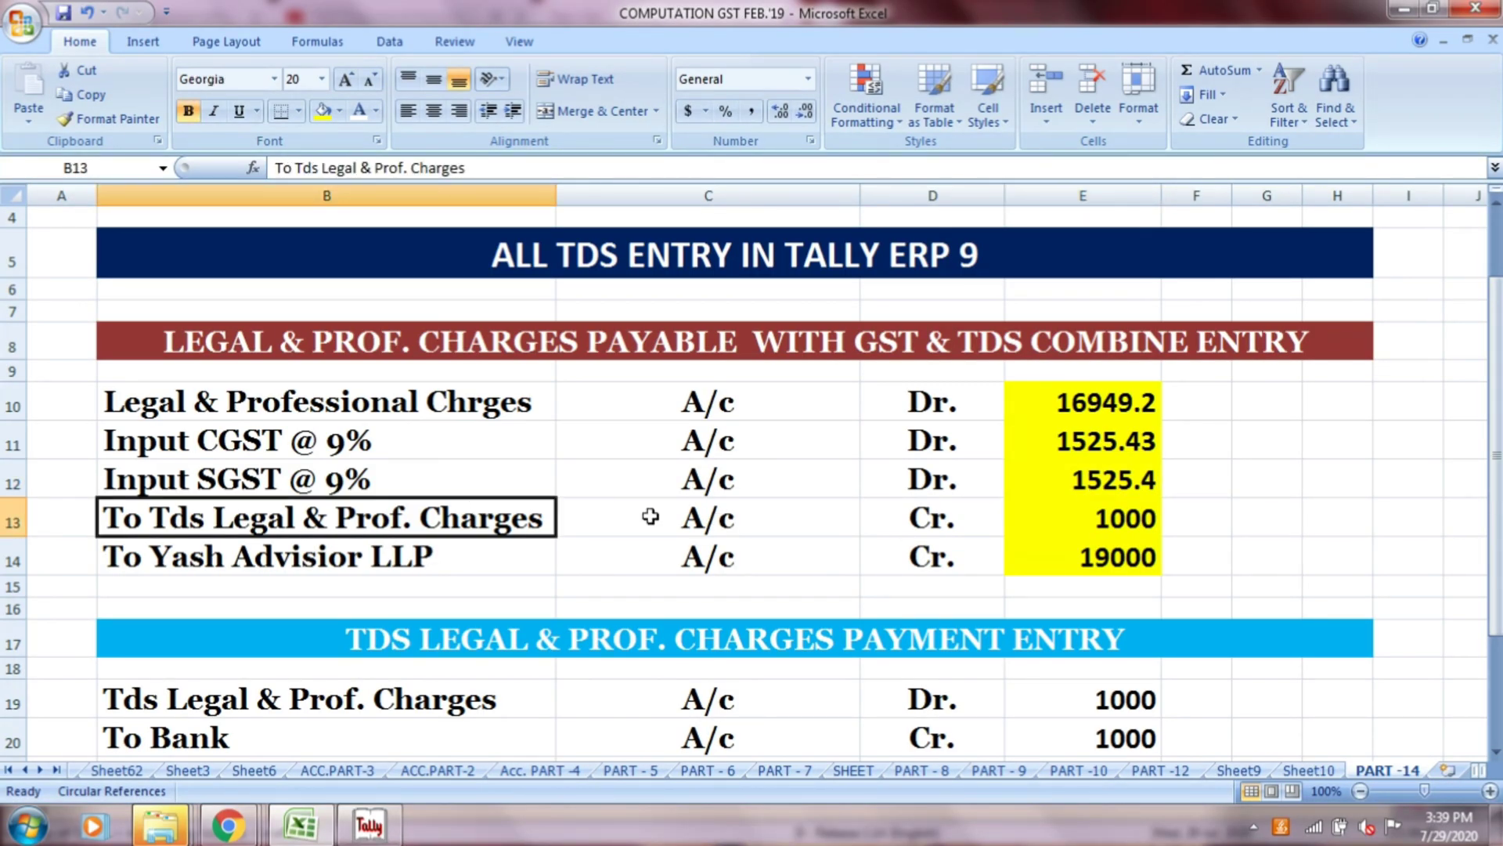
click(691, 524)
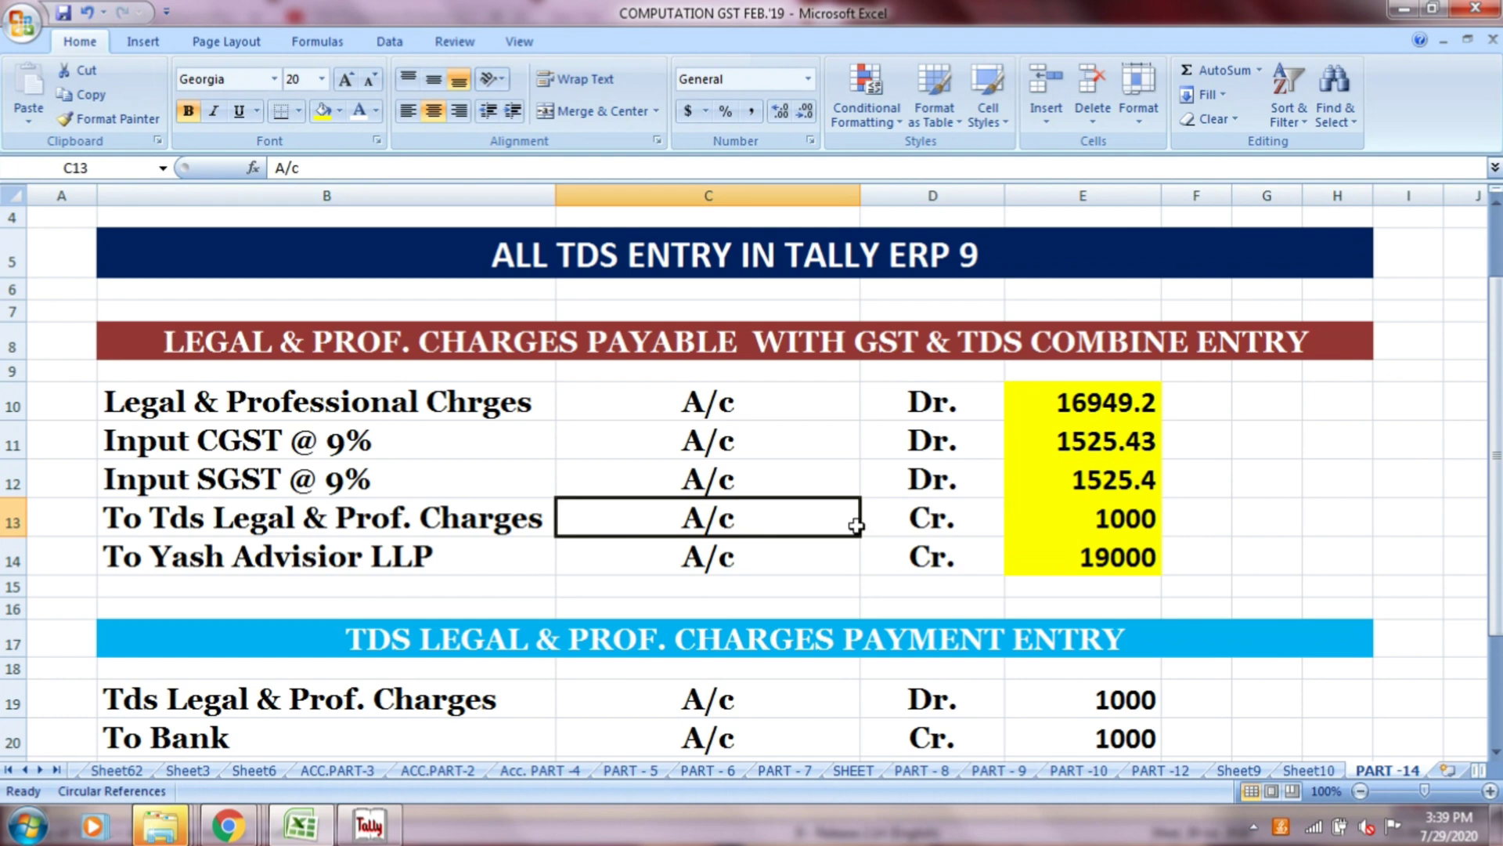
click(902, 530)
click(1089, 519)
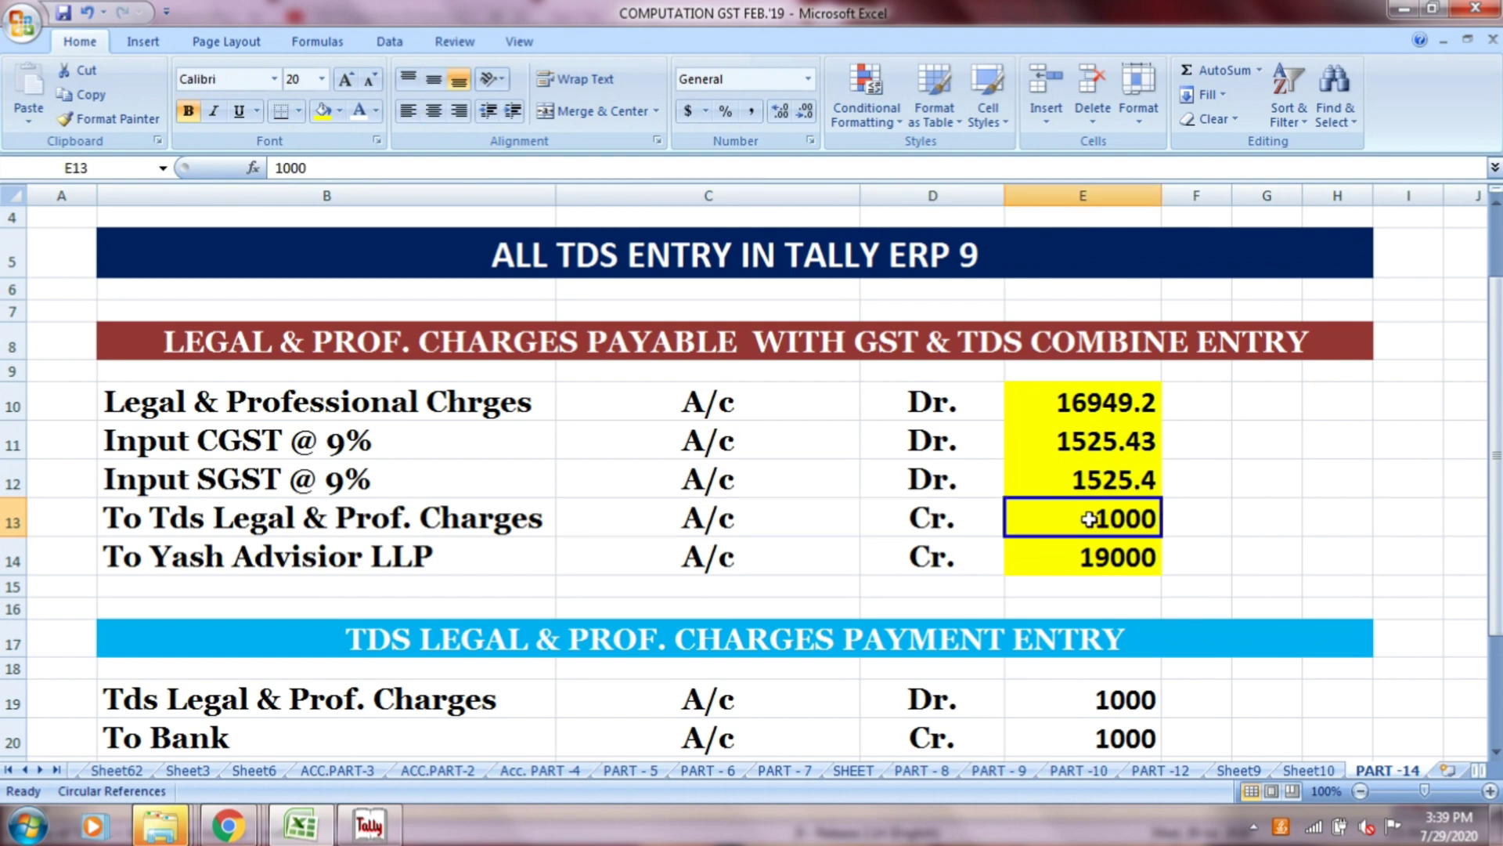
key(alt+Tab)
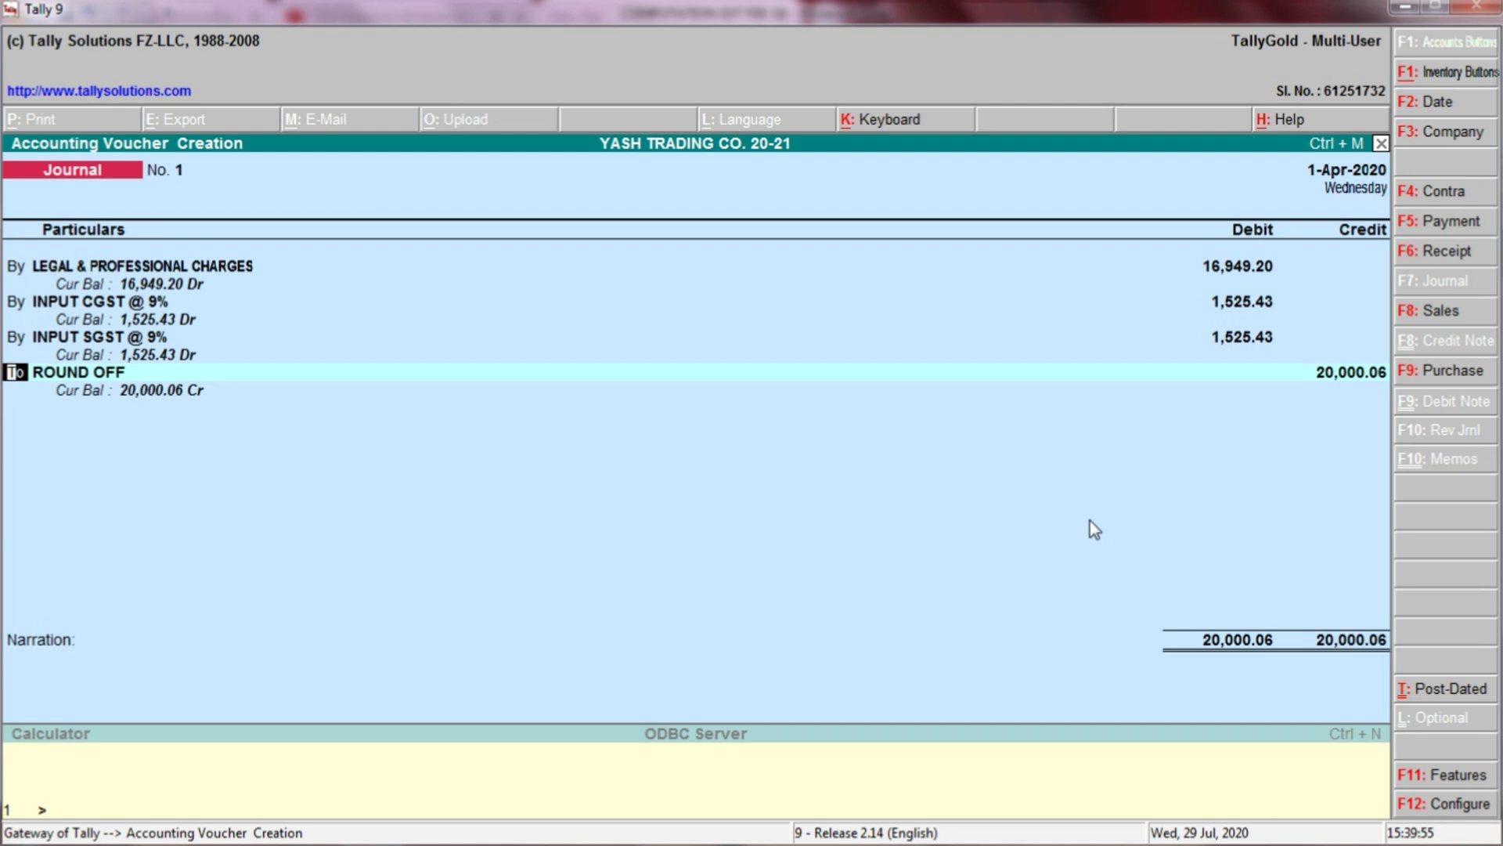
key(Return)
text(TD)
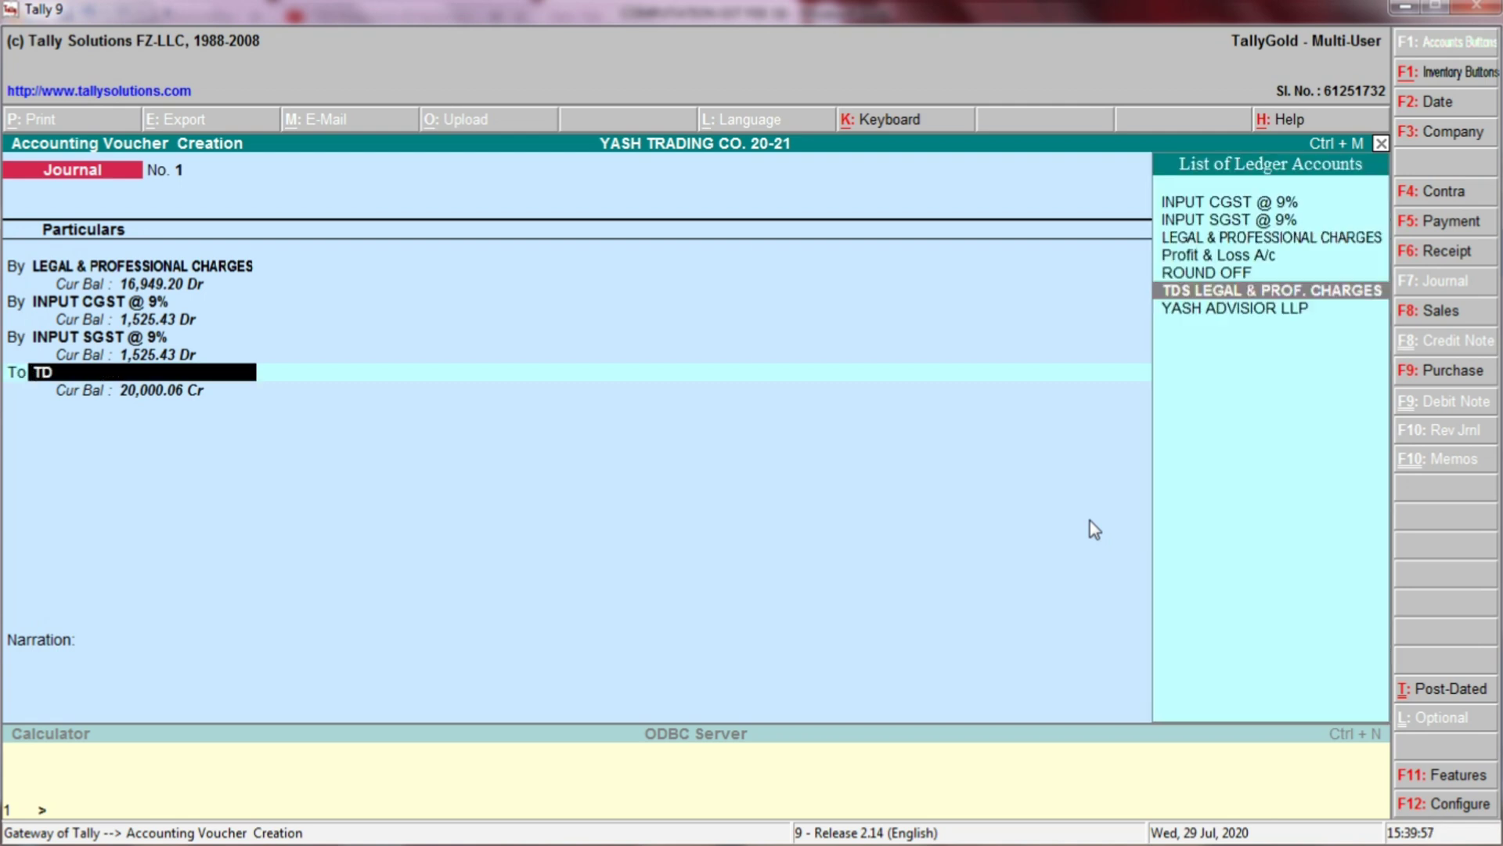
text(S)
key(Return)
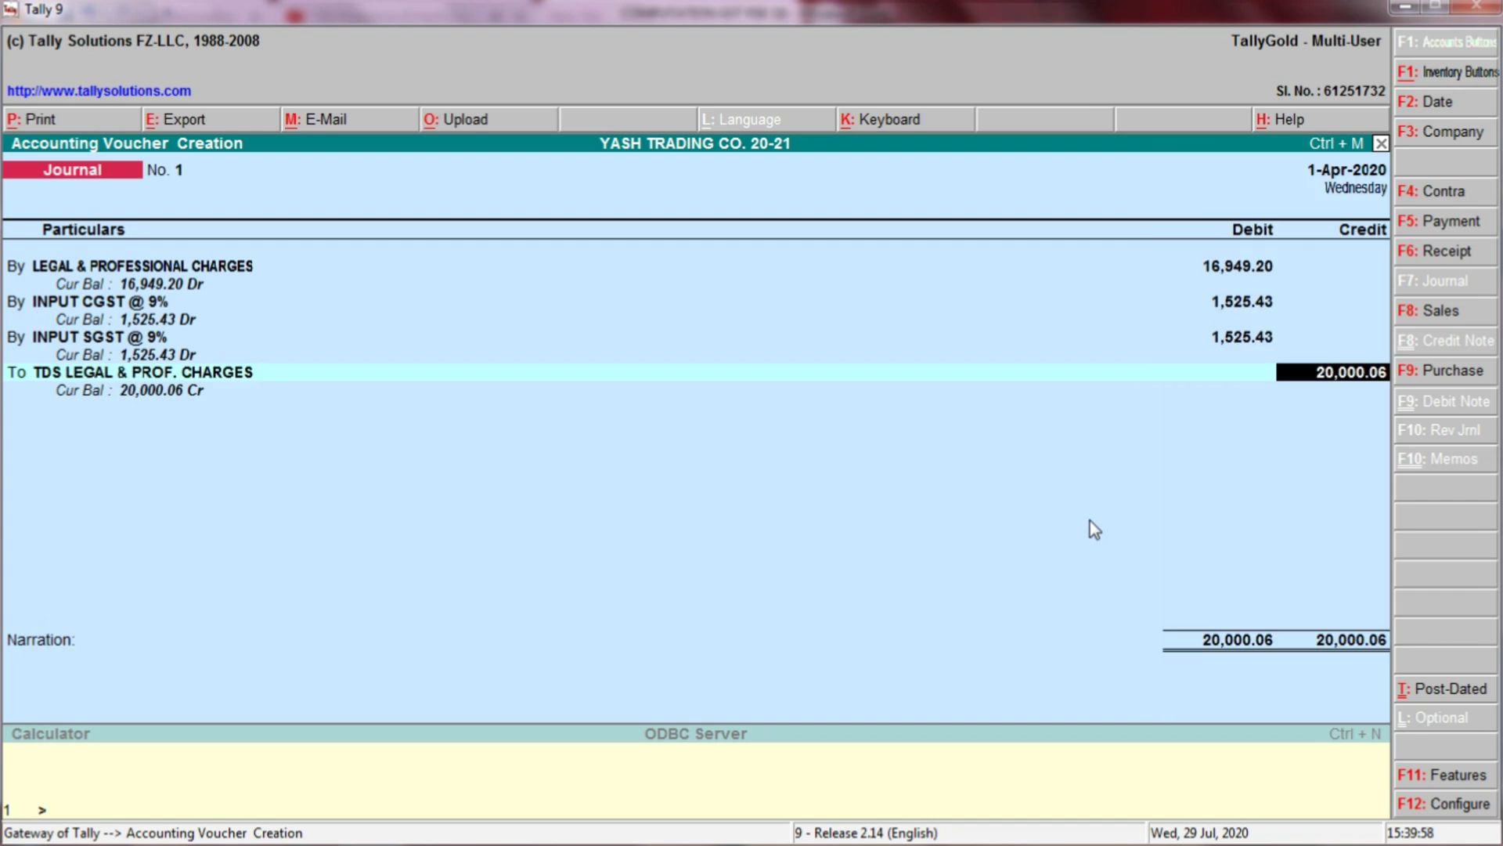
Step: Enter 1000 as the credit amount for TDS LEGAL & PROF. CHARGES, checking the figure against Excel, and continue to another credit line
key(alt+Tab)
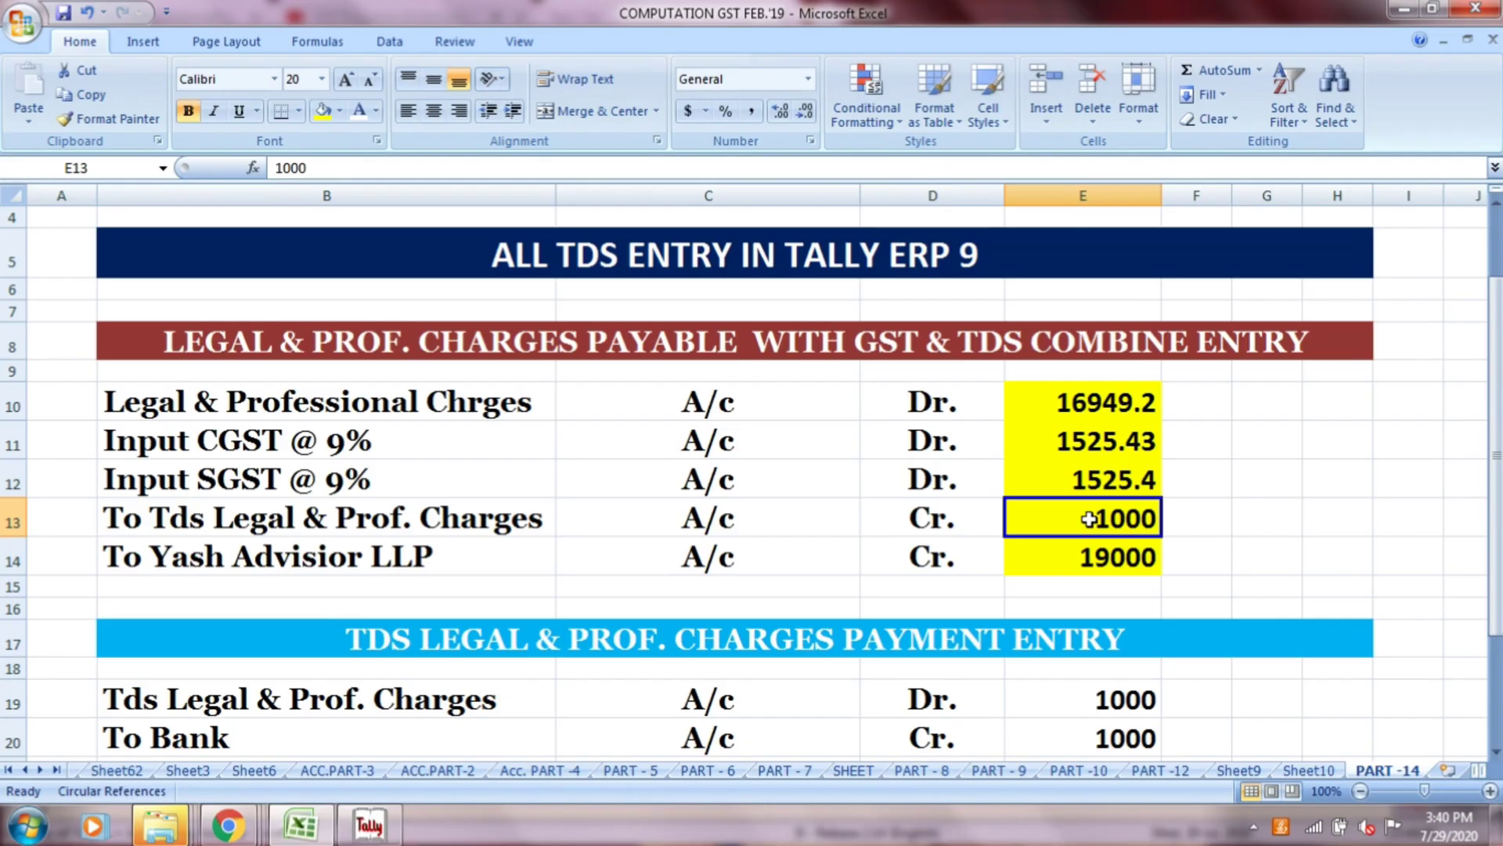
key(alt+Tab)
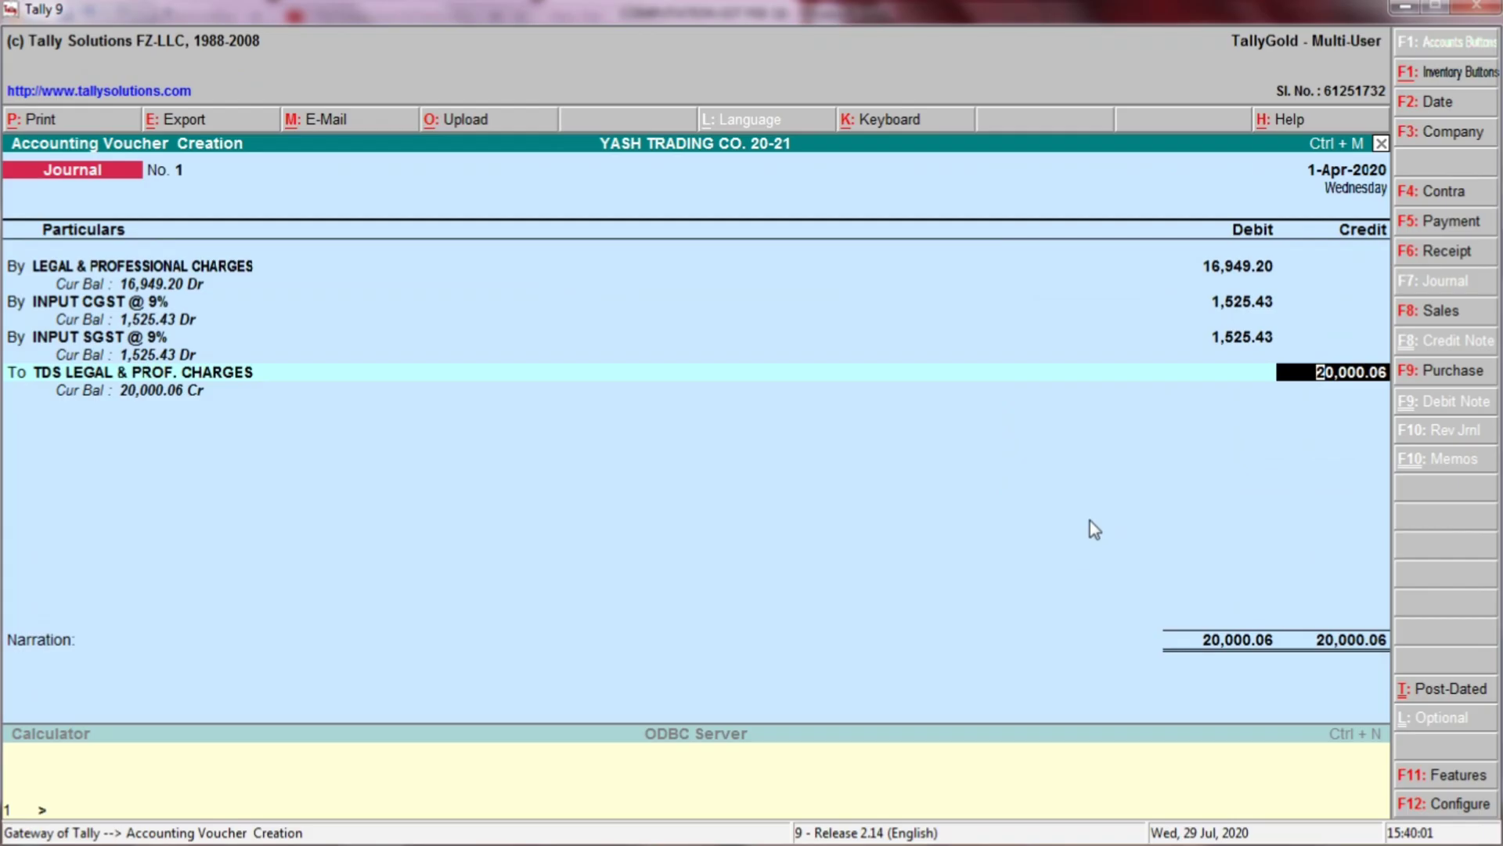
text(1000)
key(Return)
key(Return)
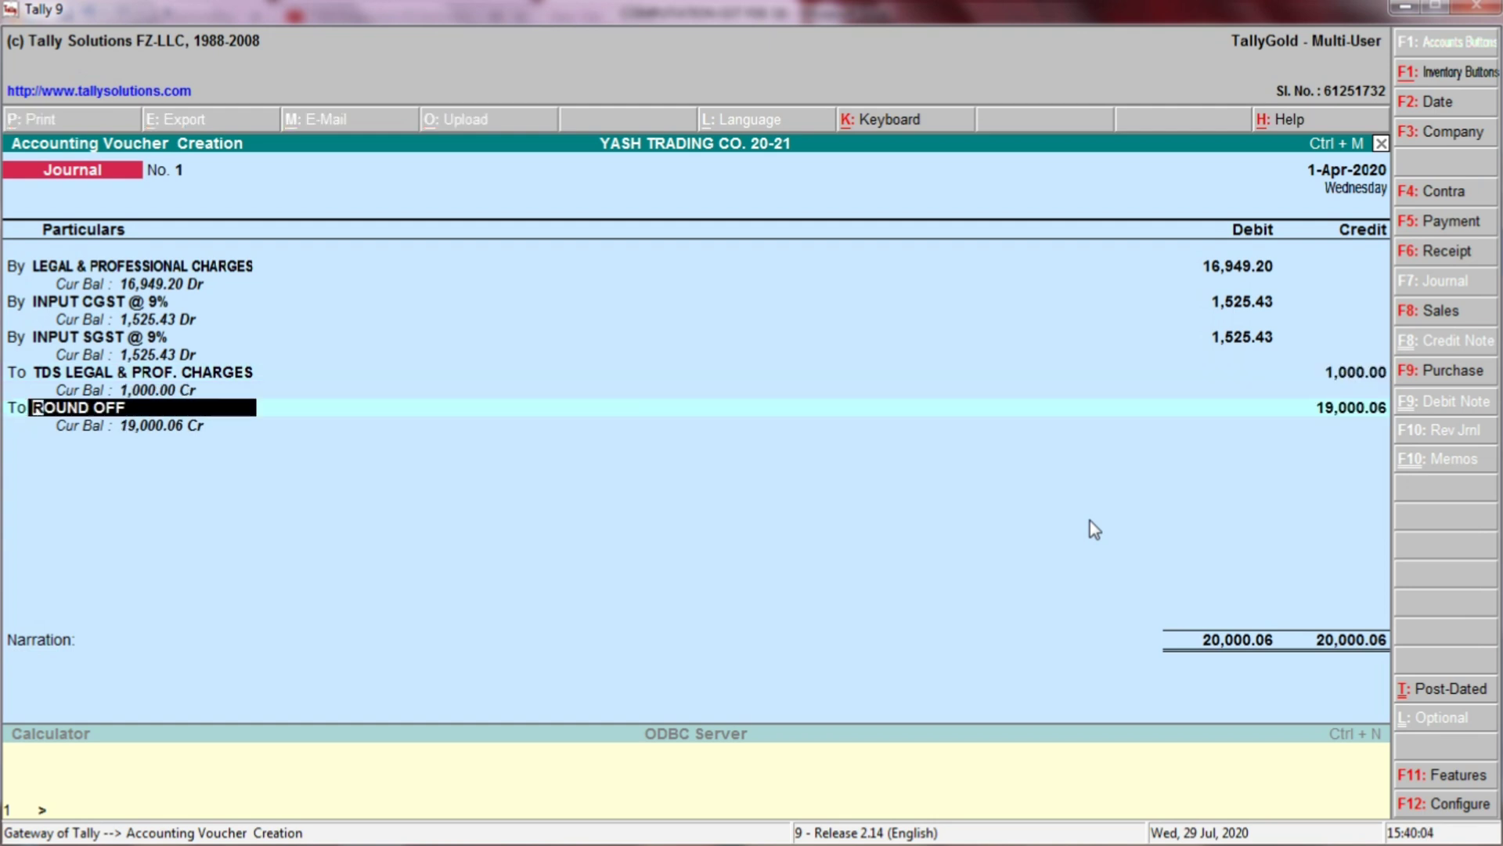
Step: Check the Yash Advisior LLP credit row in Excel, and select YASH ADVISIOR LLP as the second credit ledger in Tally
key(alt+Tab)
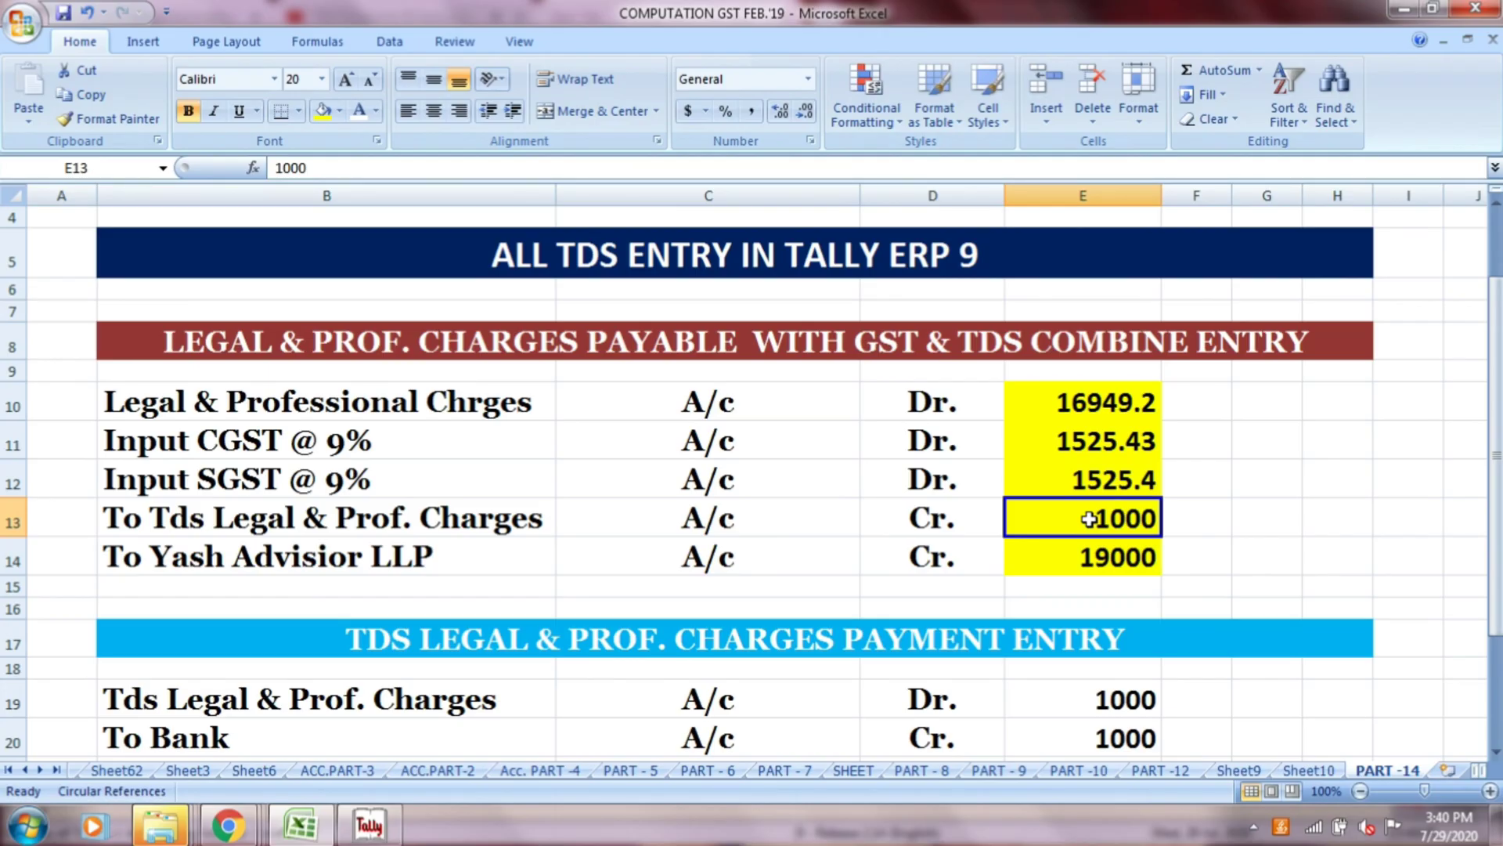
click(495, 554)
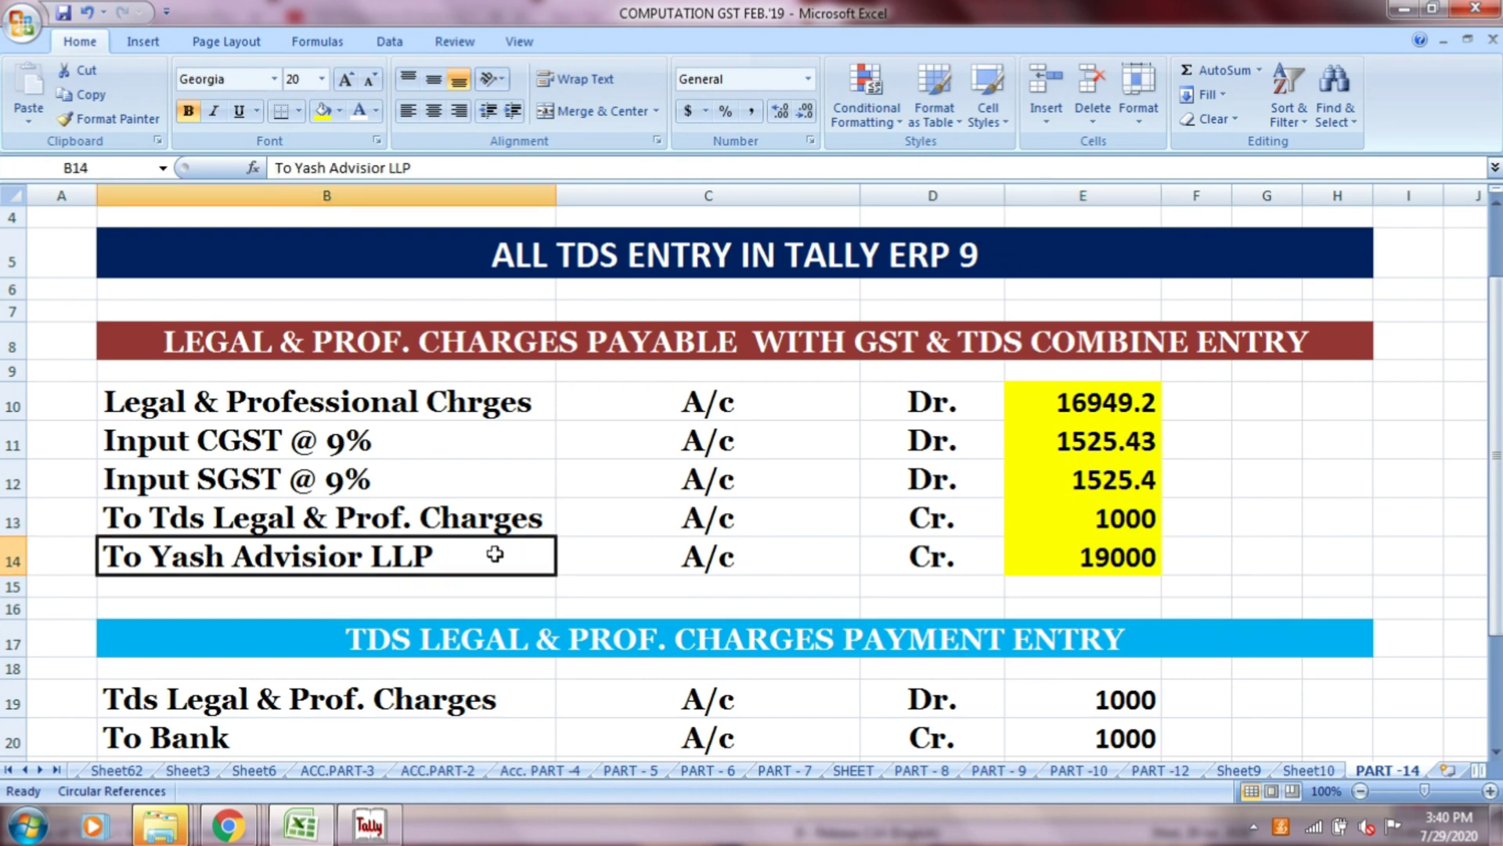
click(719, 555)
click(927, 559)
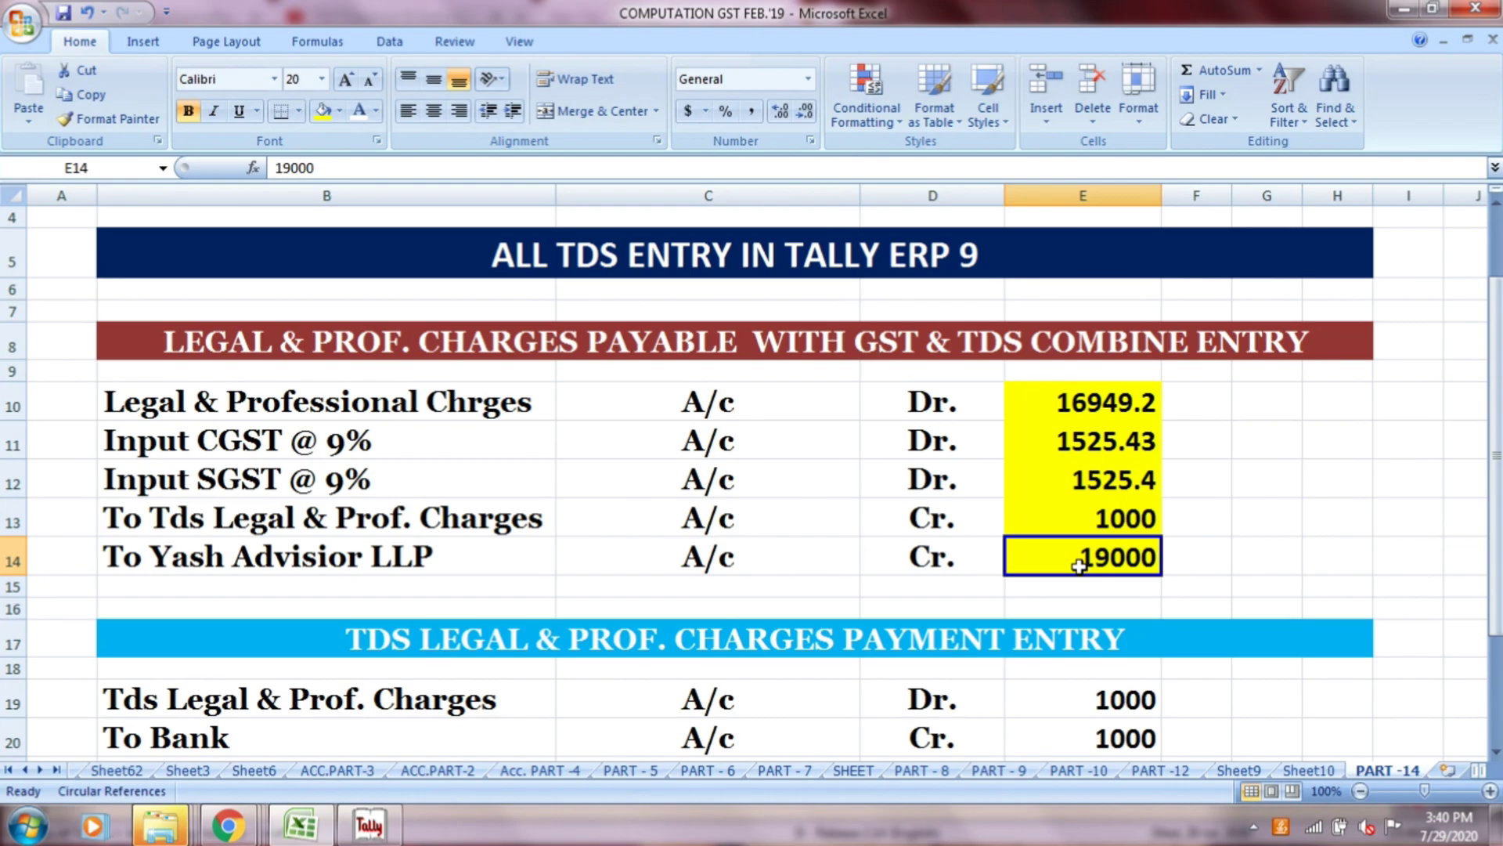
key(alt+Tab)
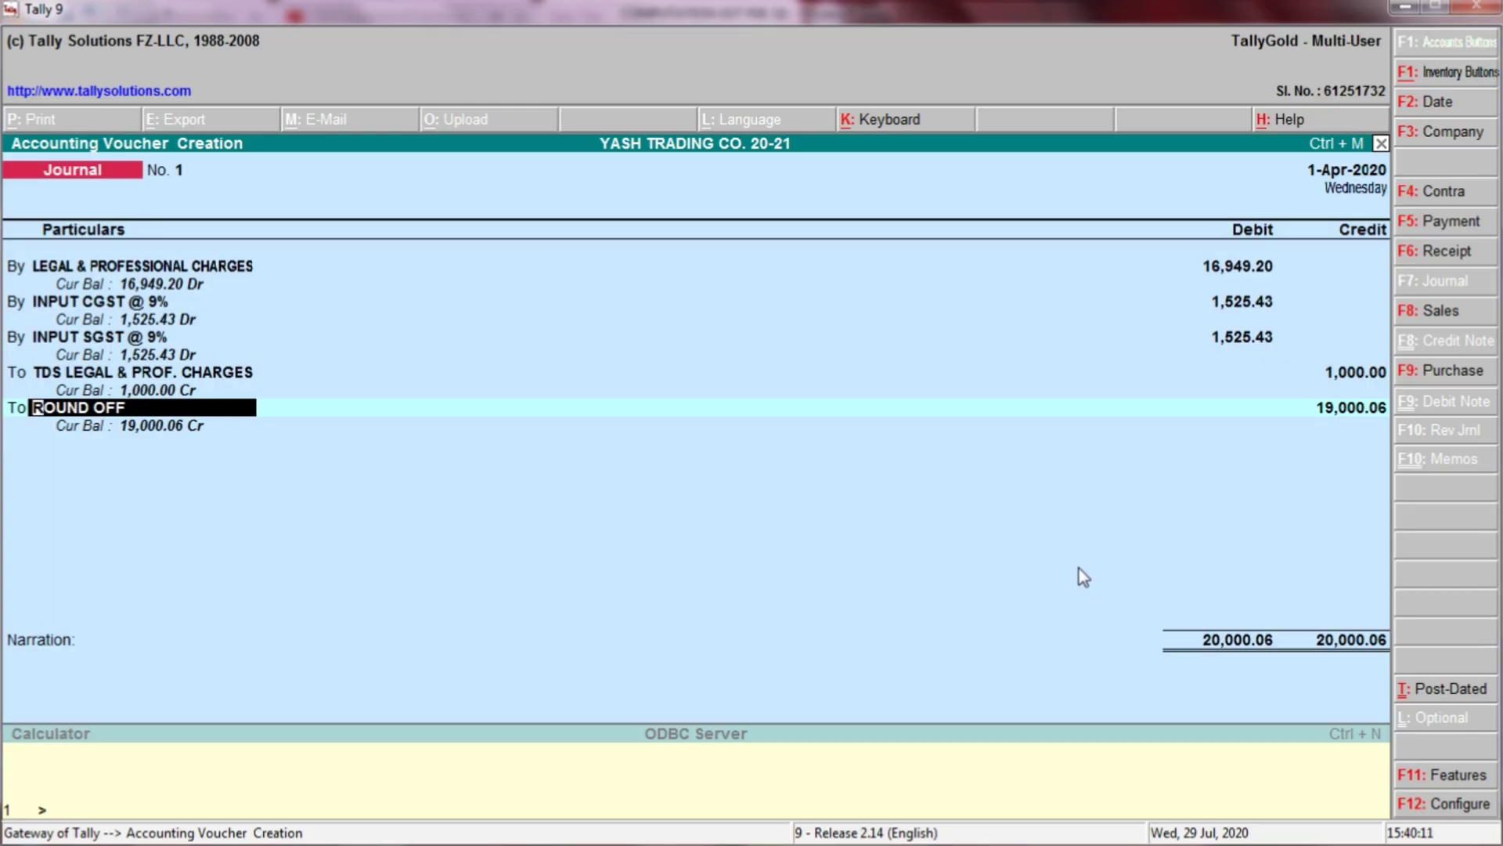
text(YASH)
key(Return)
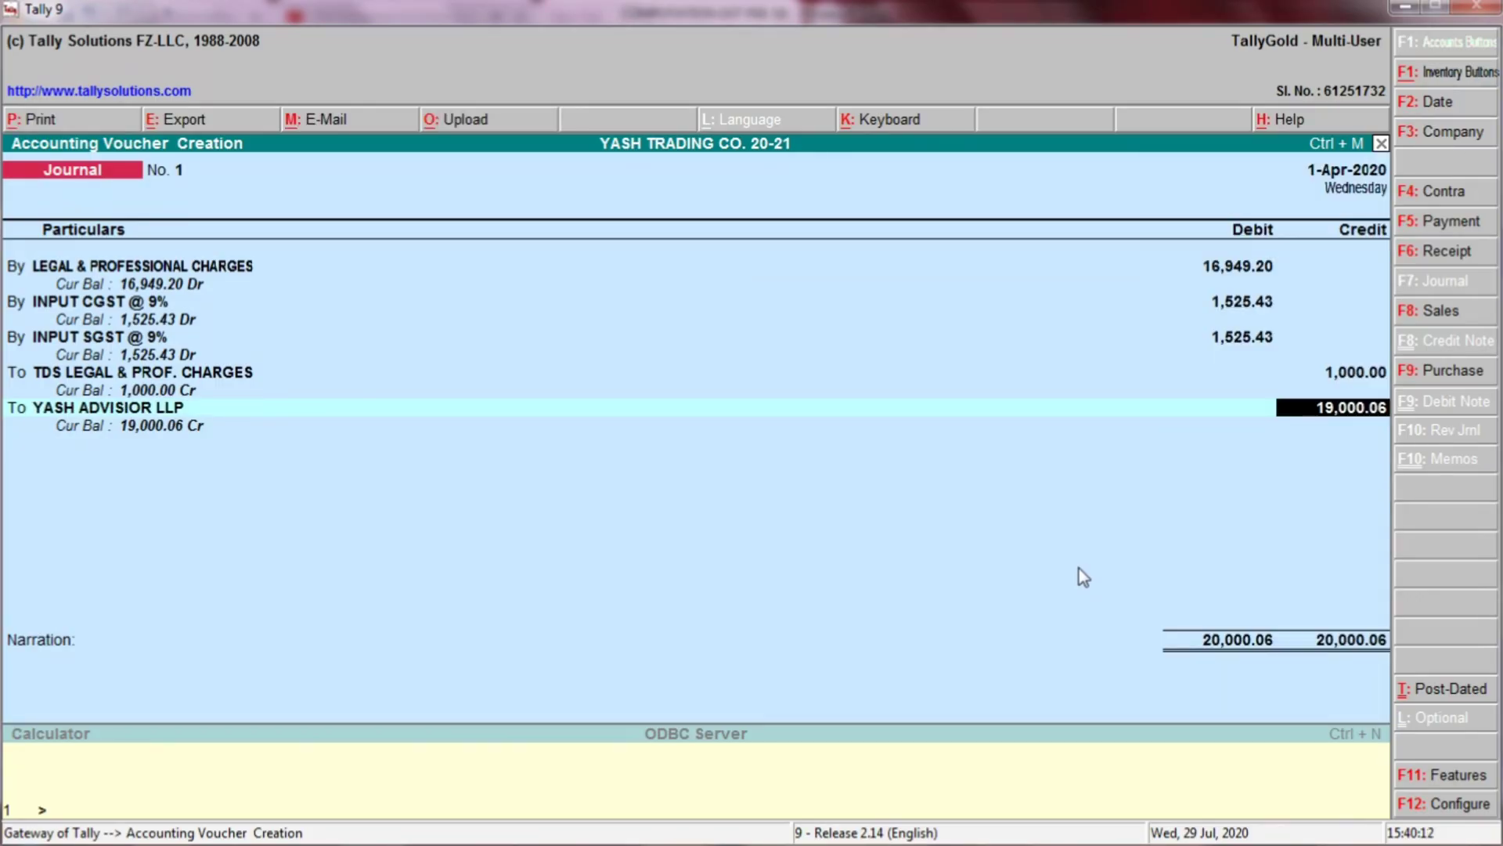
Step: Enter 19000 as the credit amount for YASH ADVISIOR LLP, and accept ROUND OFF as the balancing credit line
text(19000)
key(Return)
key(Return)
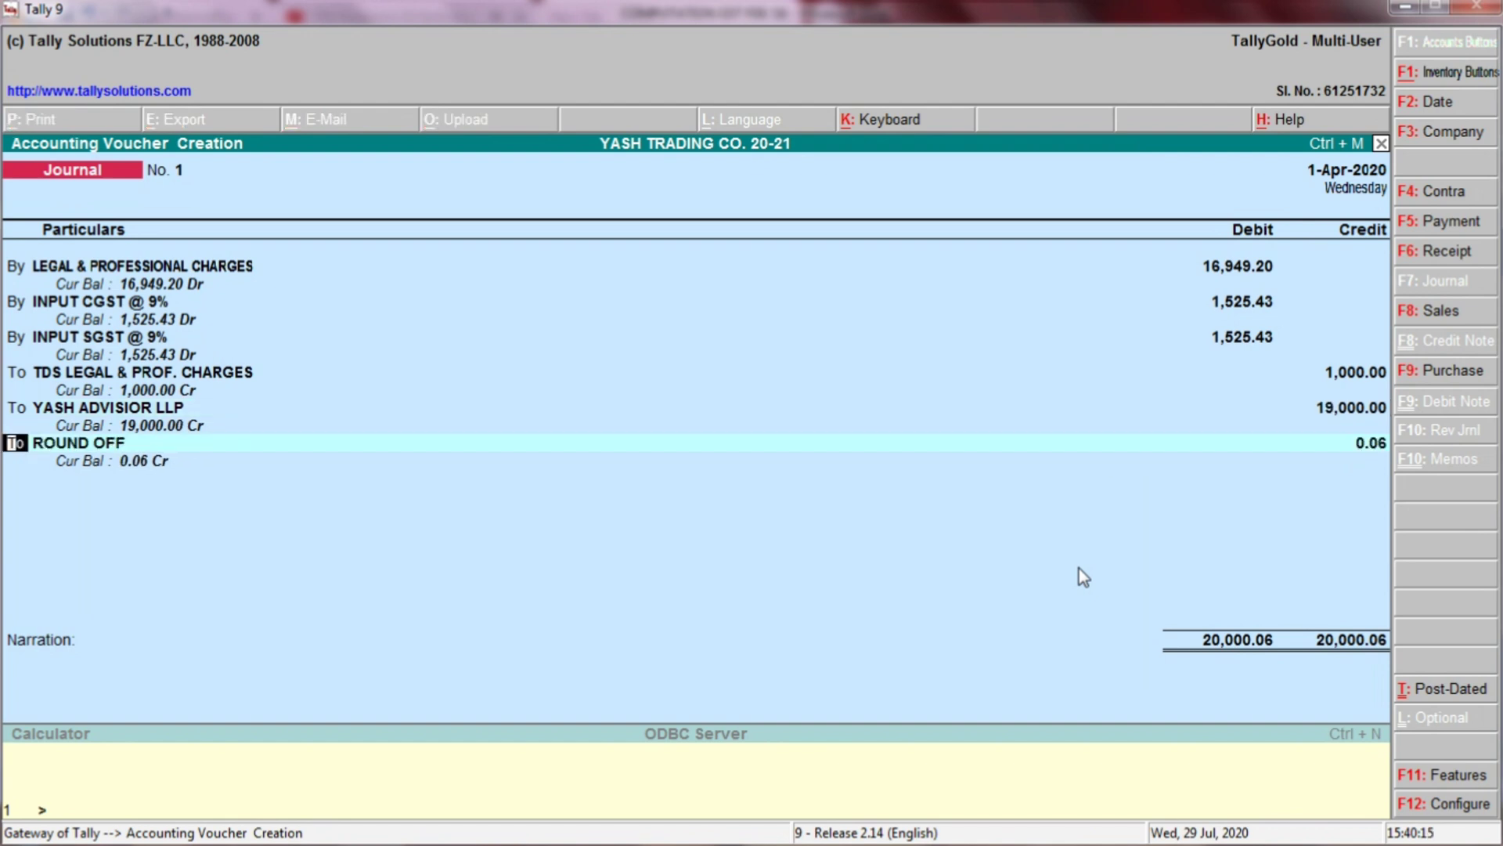
key(Return)
key(Return)
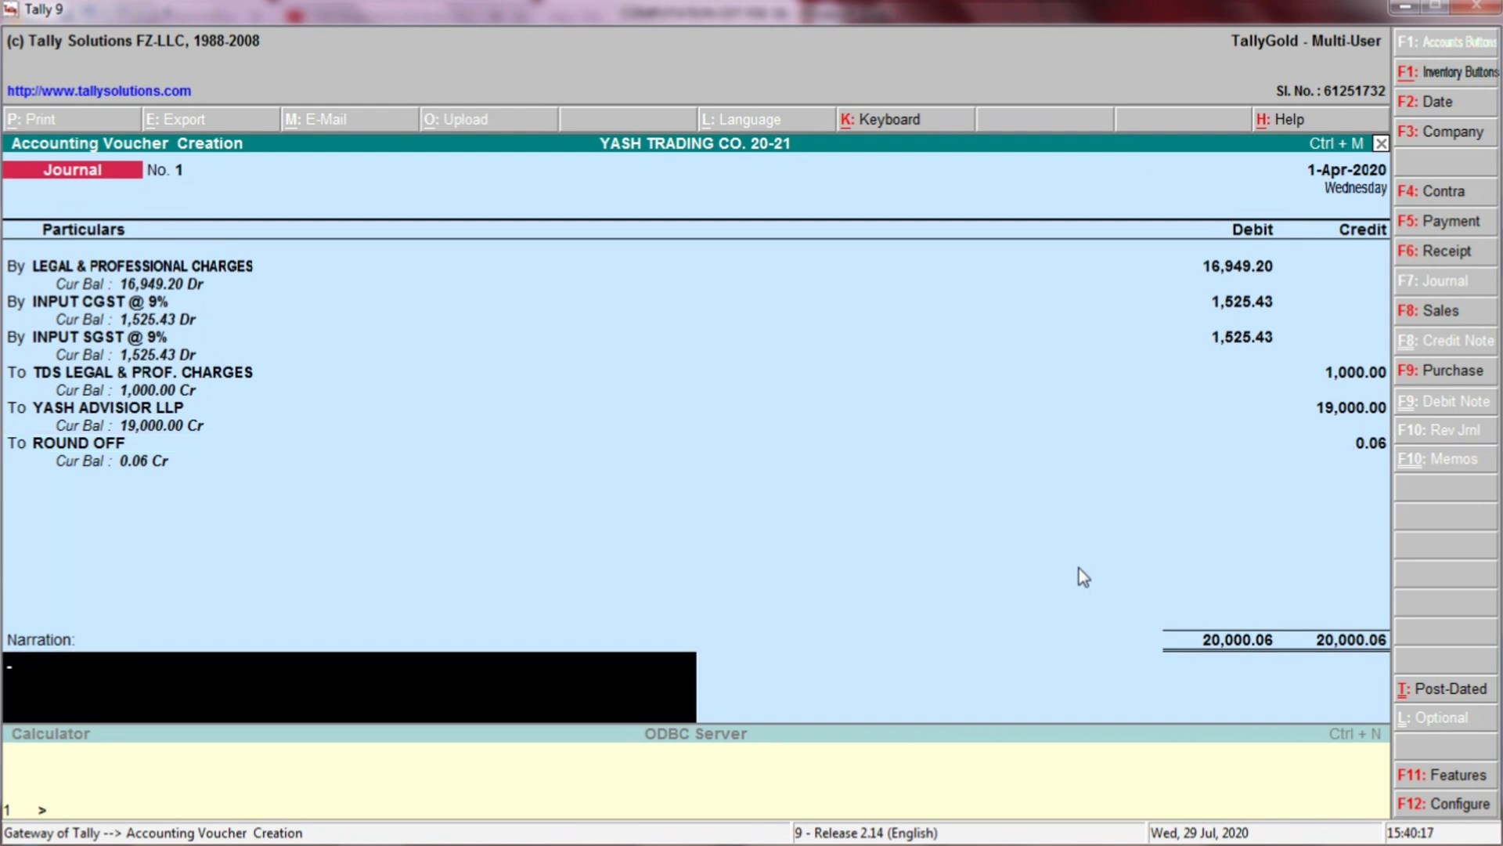
Step: Go back to the voucher's first debit line and review the LEGAL & PROFESSIONAL CHARGES ledger master, including its group and settings
key(BackSpace)
key(BackSpace)
key(BackSpace)
key(BackSpace)
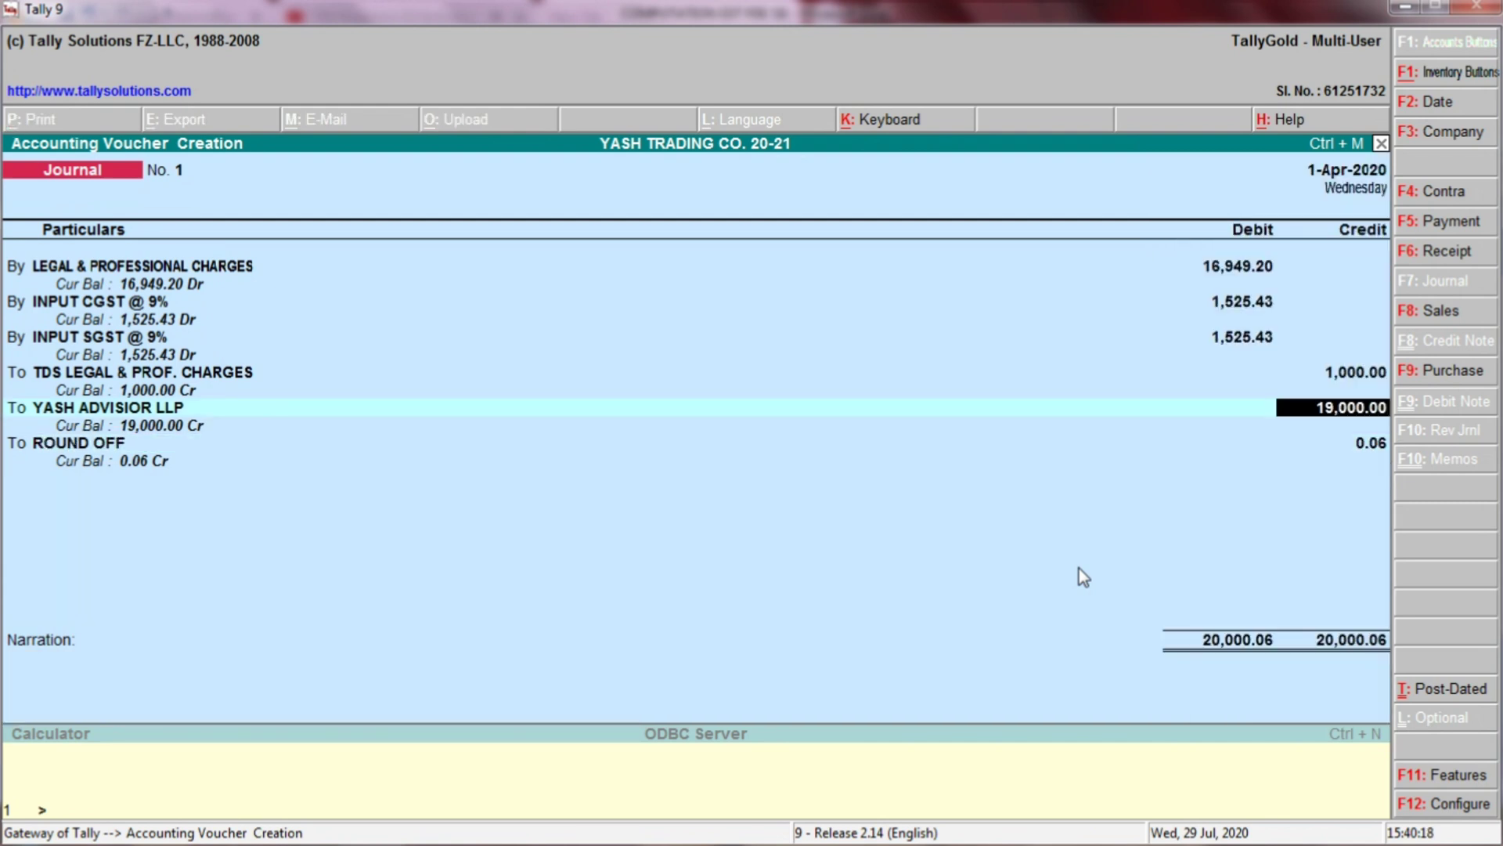
key(BackSpace)
key(BackSpace)
key(BackSpace)
key(BackSpace)
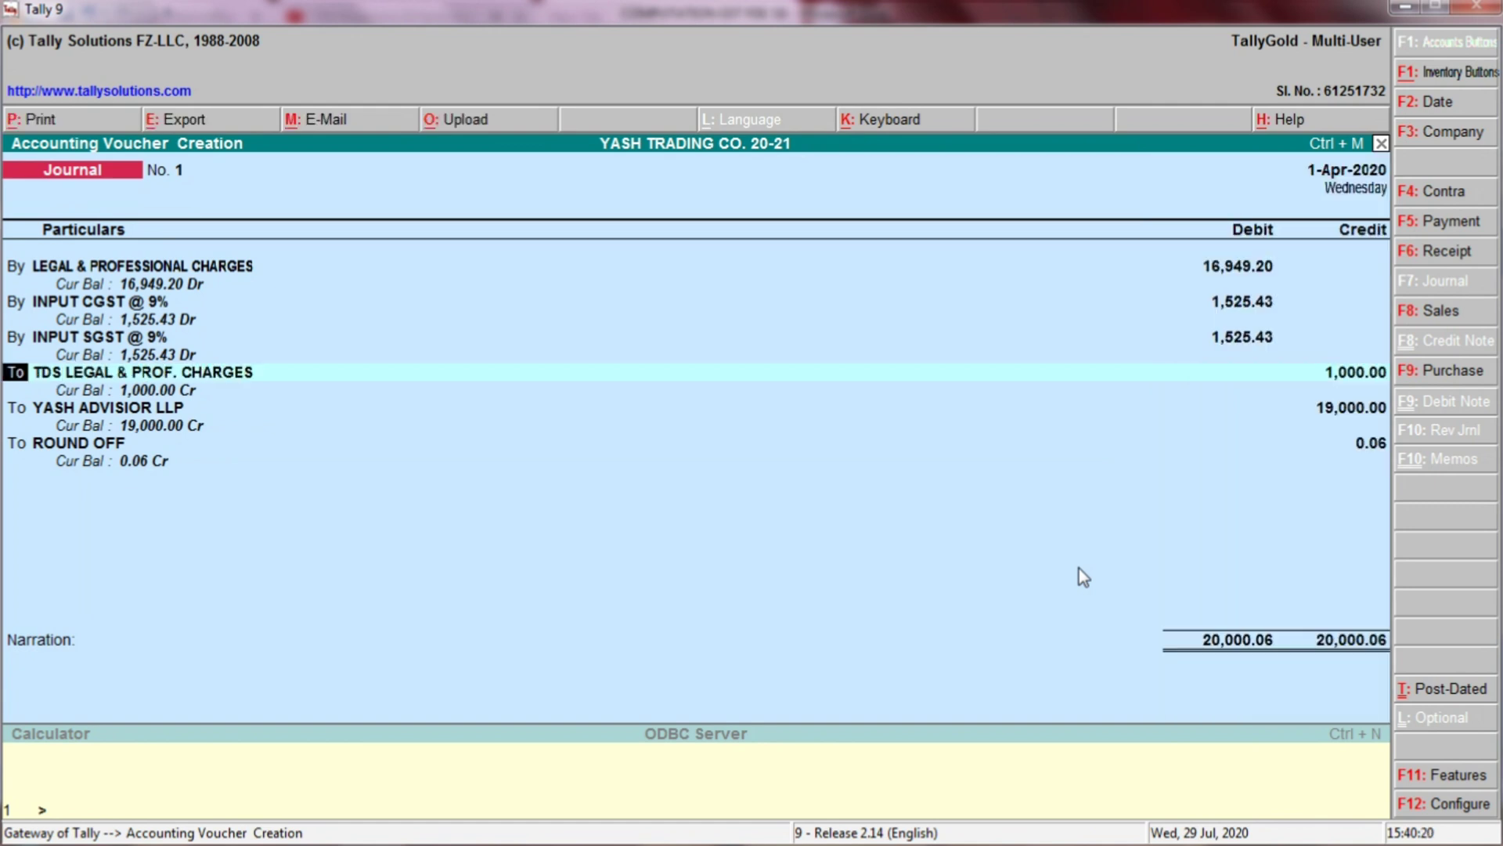
key(BackSpace)
key(BackSpace)
key(BackSpace)
key(BackSpace)
key(BackSpace)
key(BackSpace)
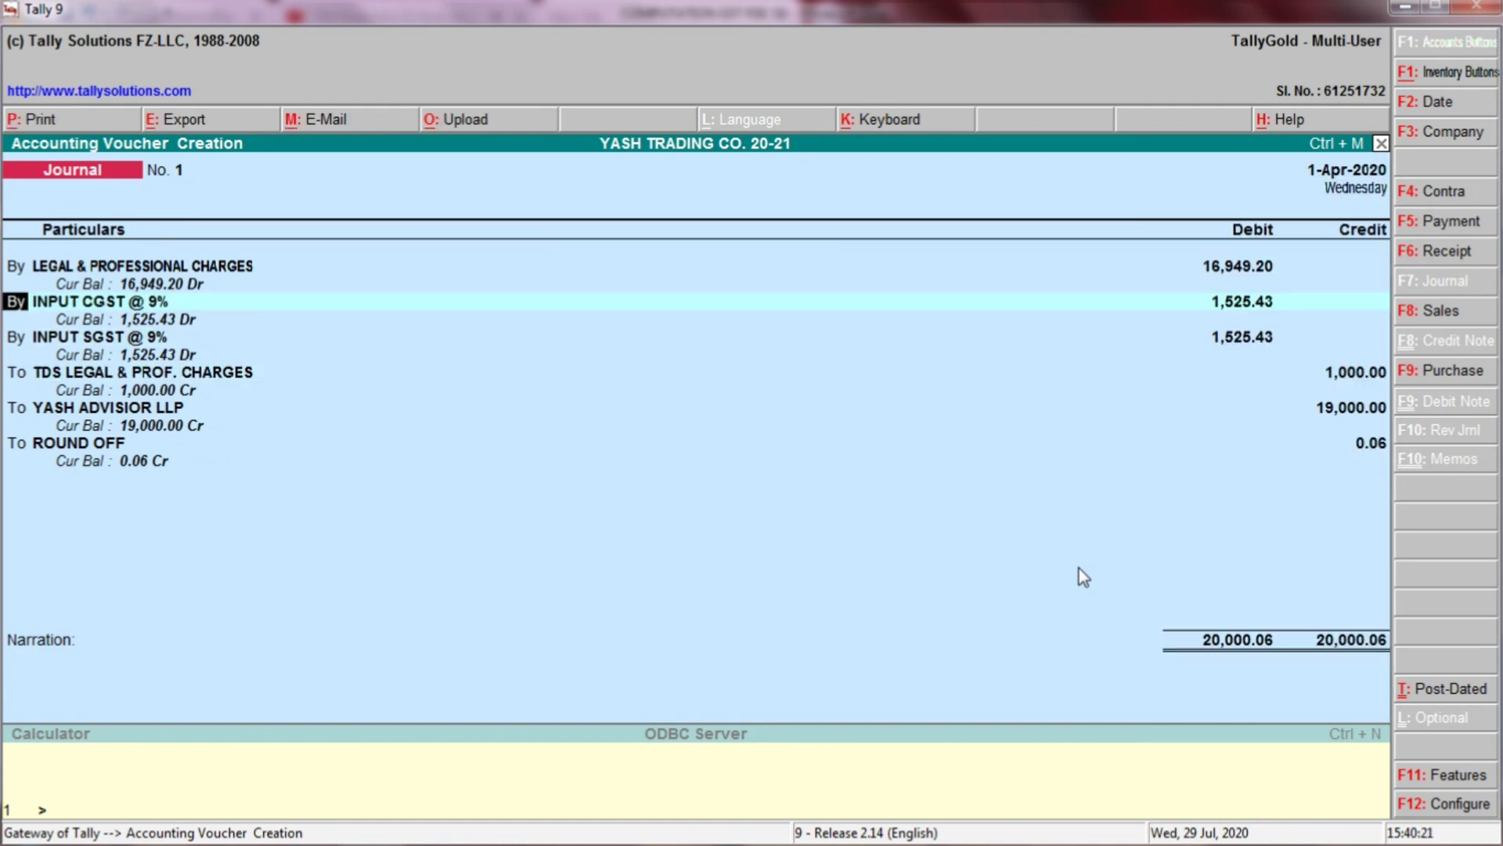
key(BackSpace)
key(BackSpace)
key(ctrl+Return)
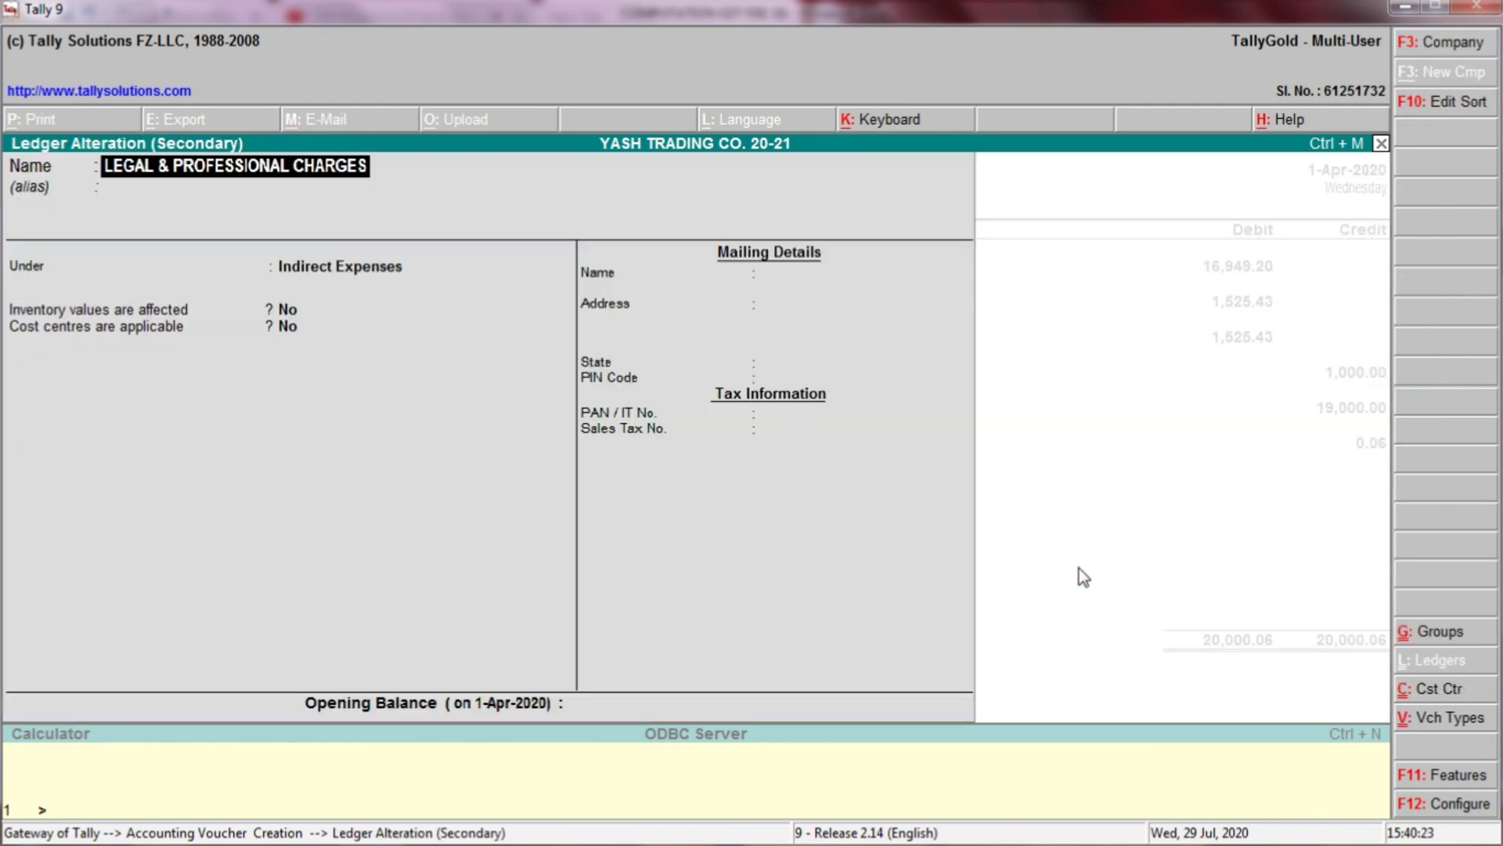
key(Return)
key(Return)
key(Return)
key(Return)
key(Return)
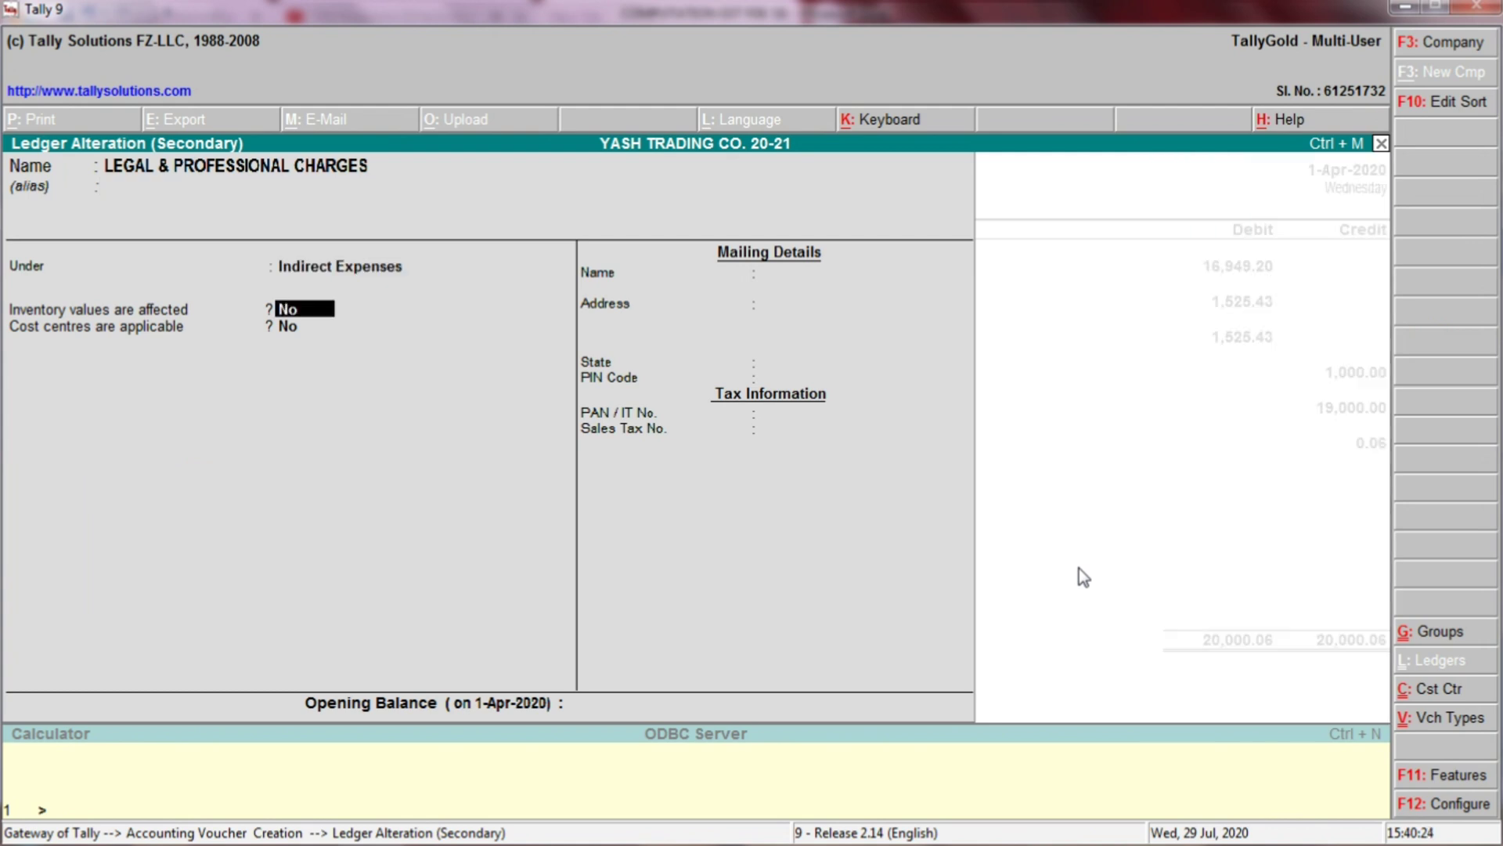
key(Return)
key(Return)
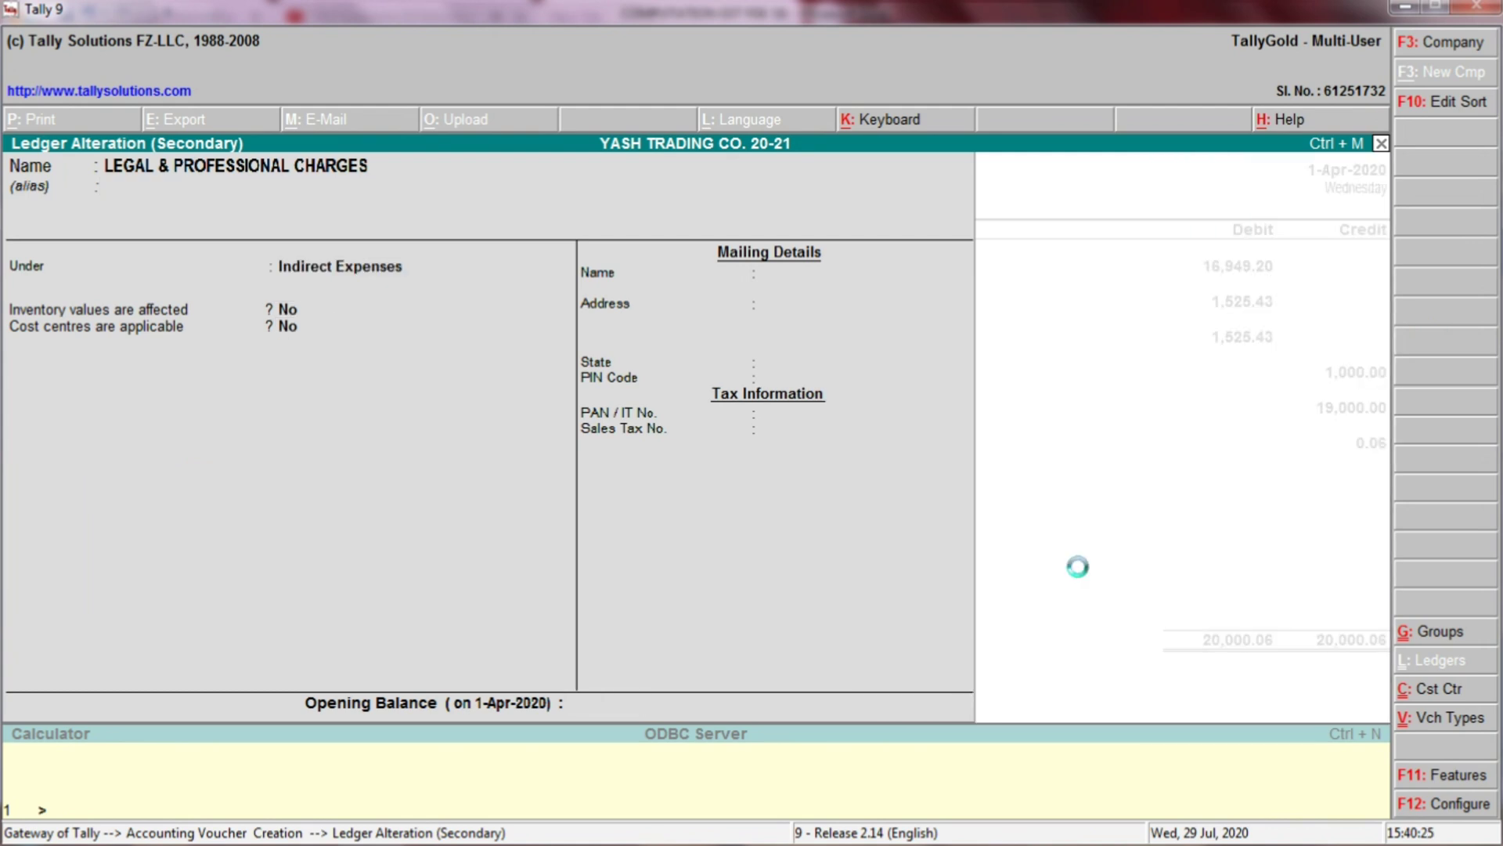
Step: Open the INPUT CGST @ 9% ledger master from its debit line, review its group and duty/tax settings, and return to the voucher
key(ctrl+Return)
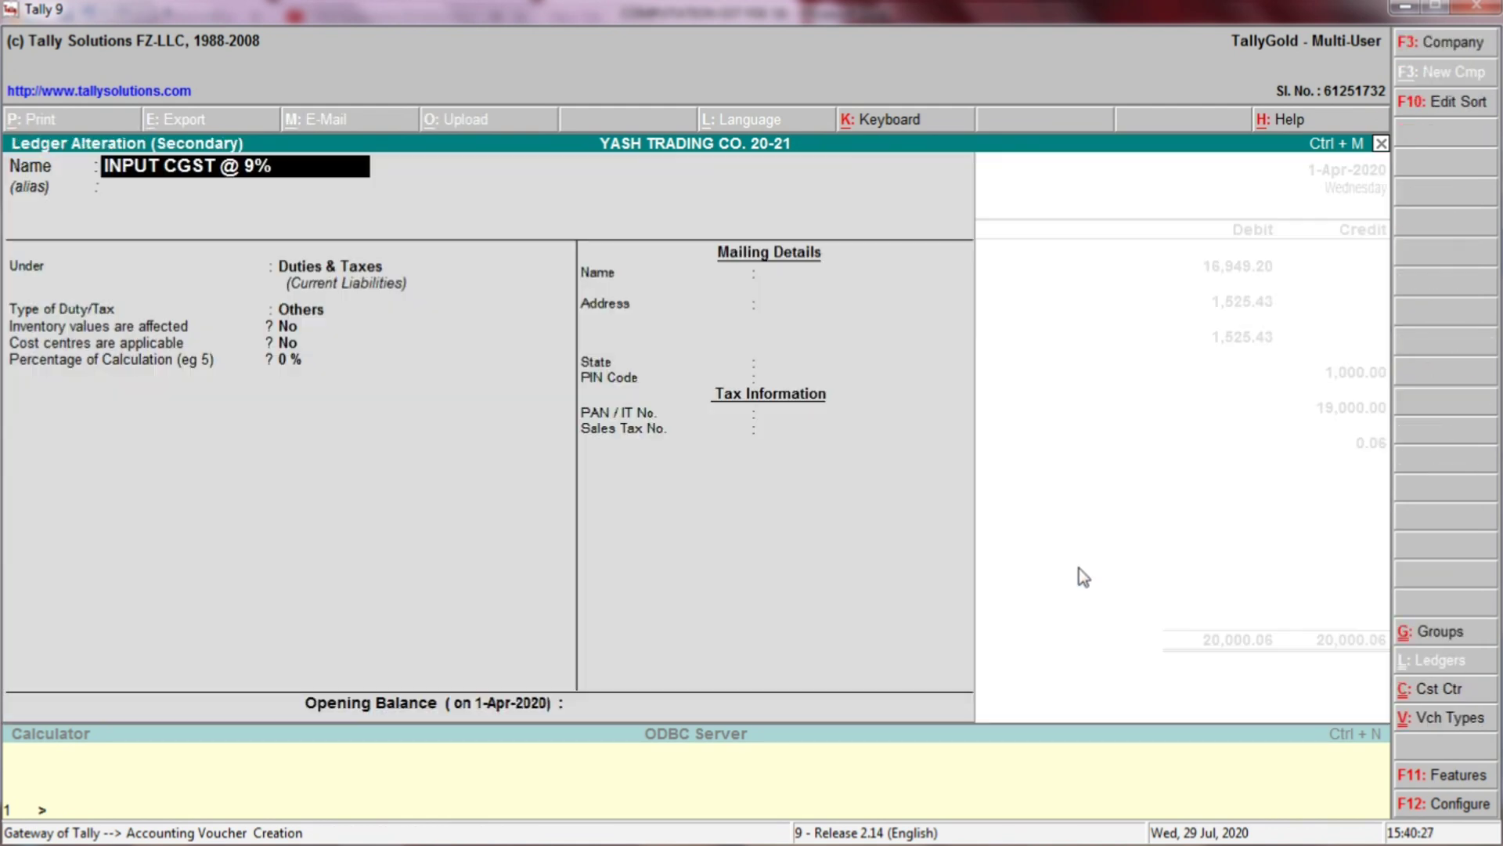
key(Return)
key(Return)
key(Return)
key(Return)
key(Return)
key(Return)
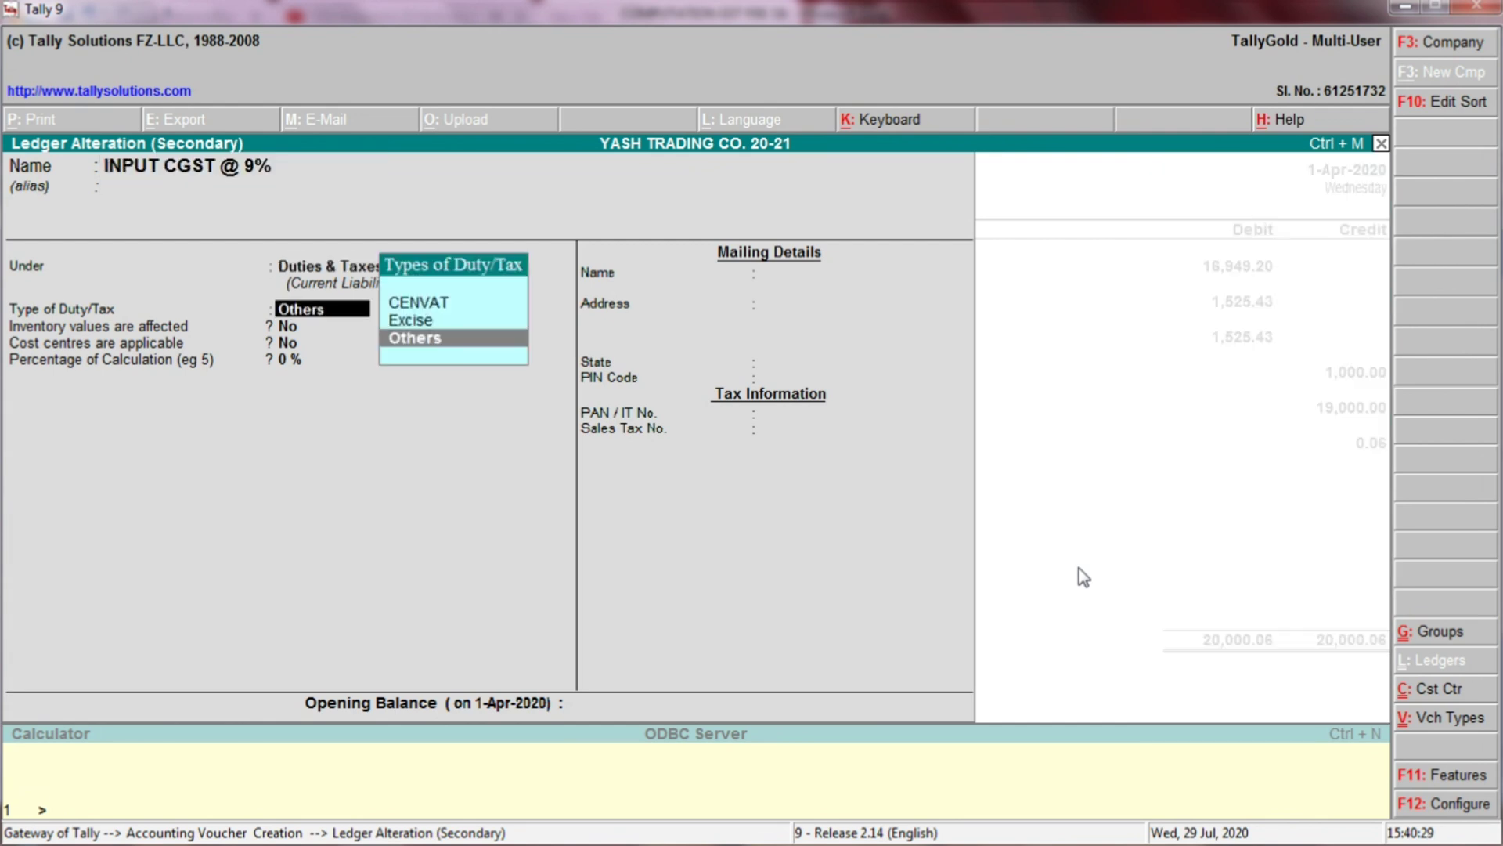
key(Return)
key(Return)
key(Return)
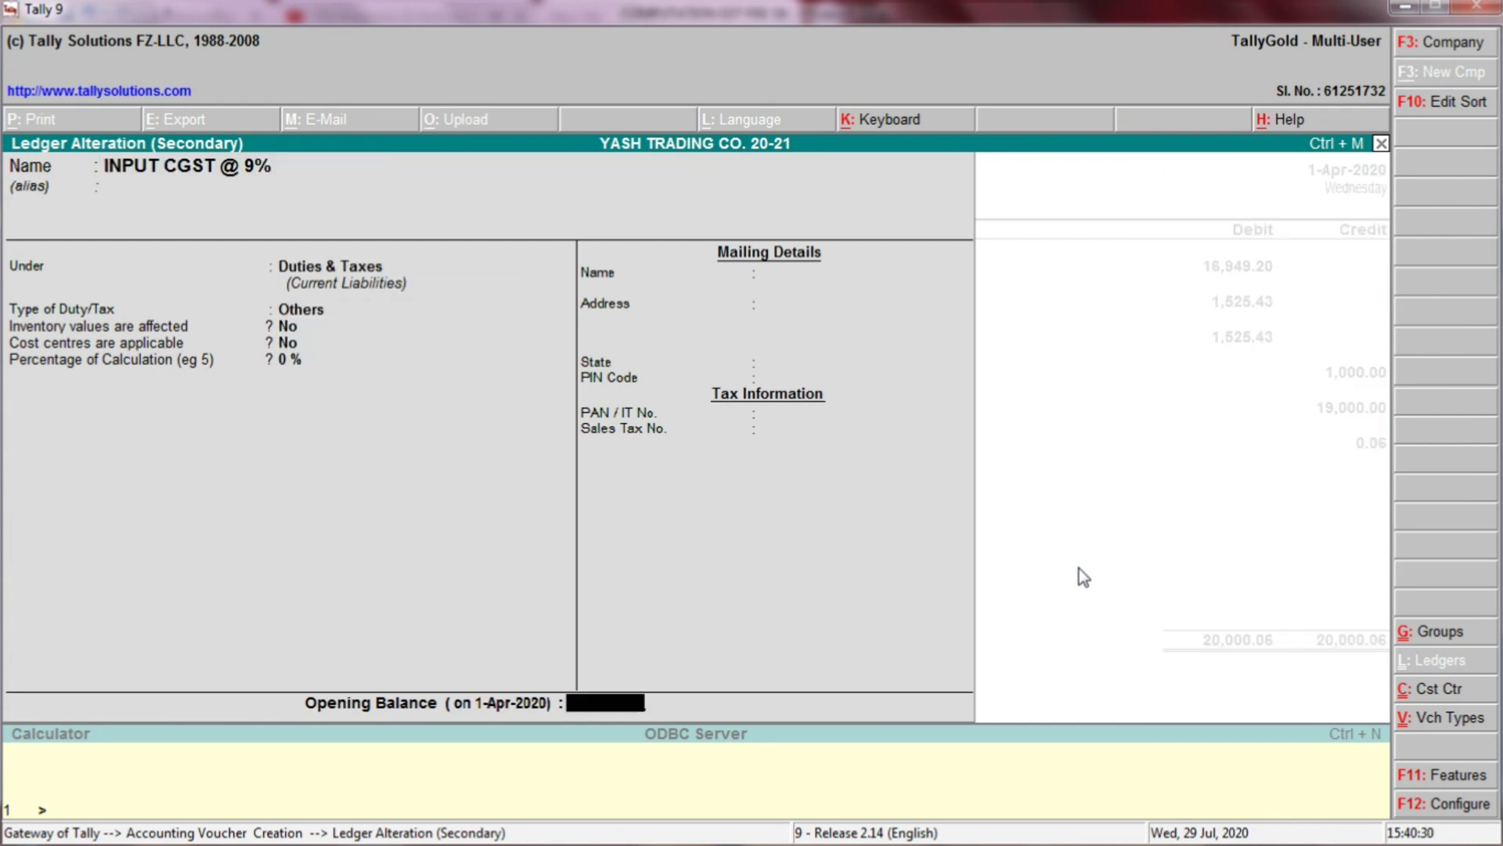
key(Return)
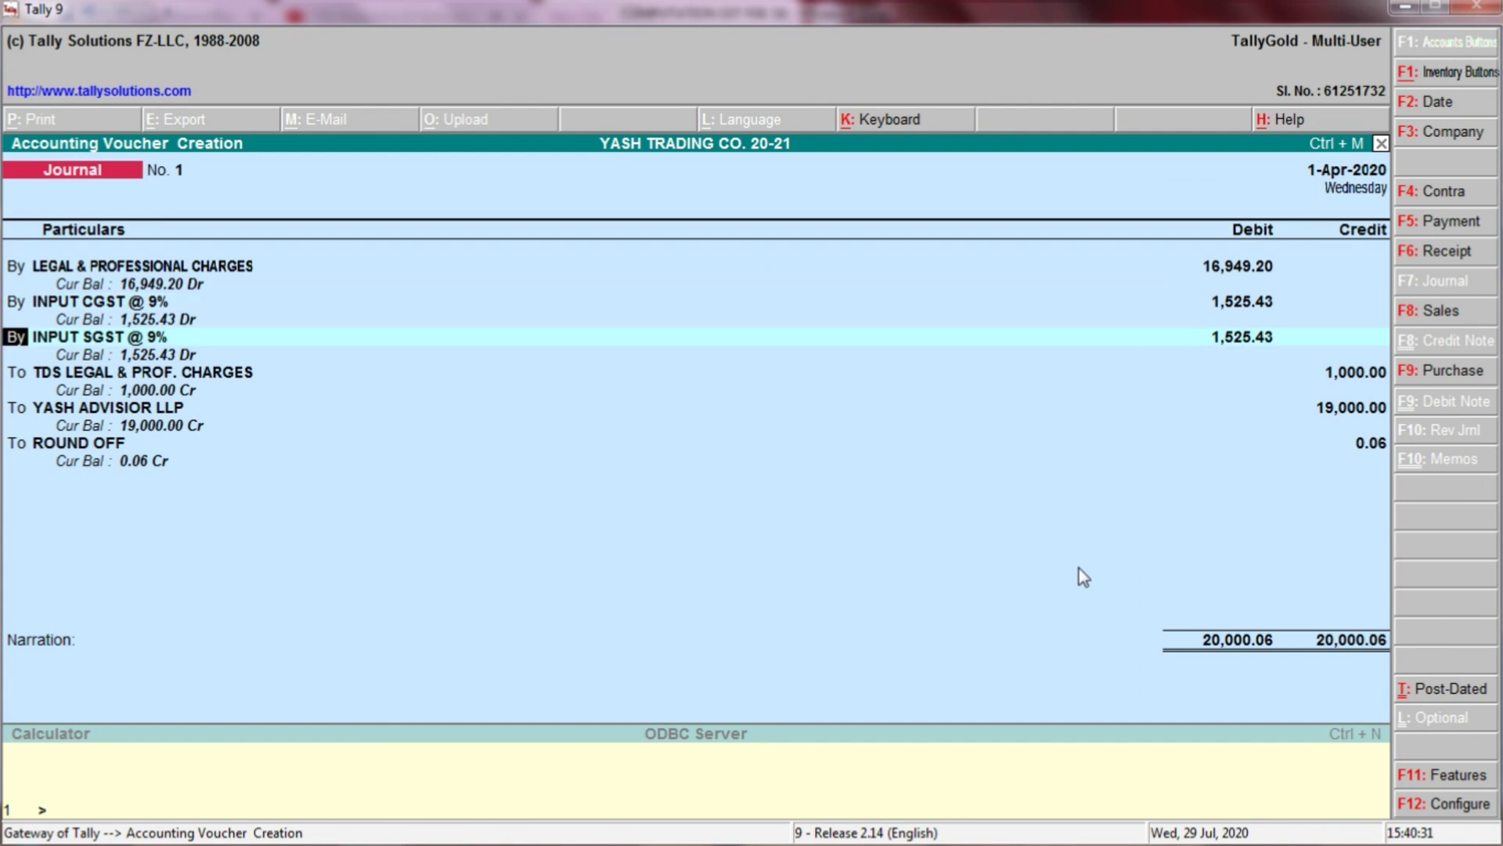
Step: Review the INPUT SGST @ 9% ledger master's group and duty/tax settings from its debit line, and return to the voucher
key(Return)
key(ctrl+Return)
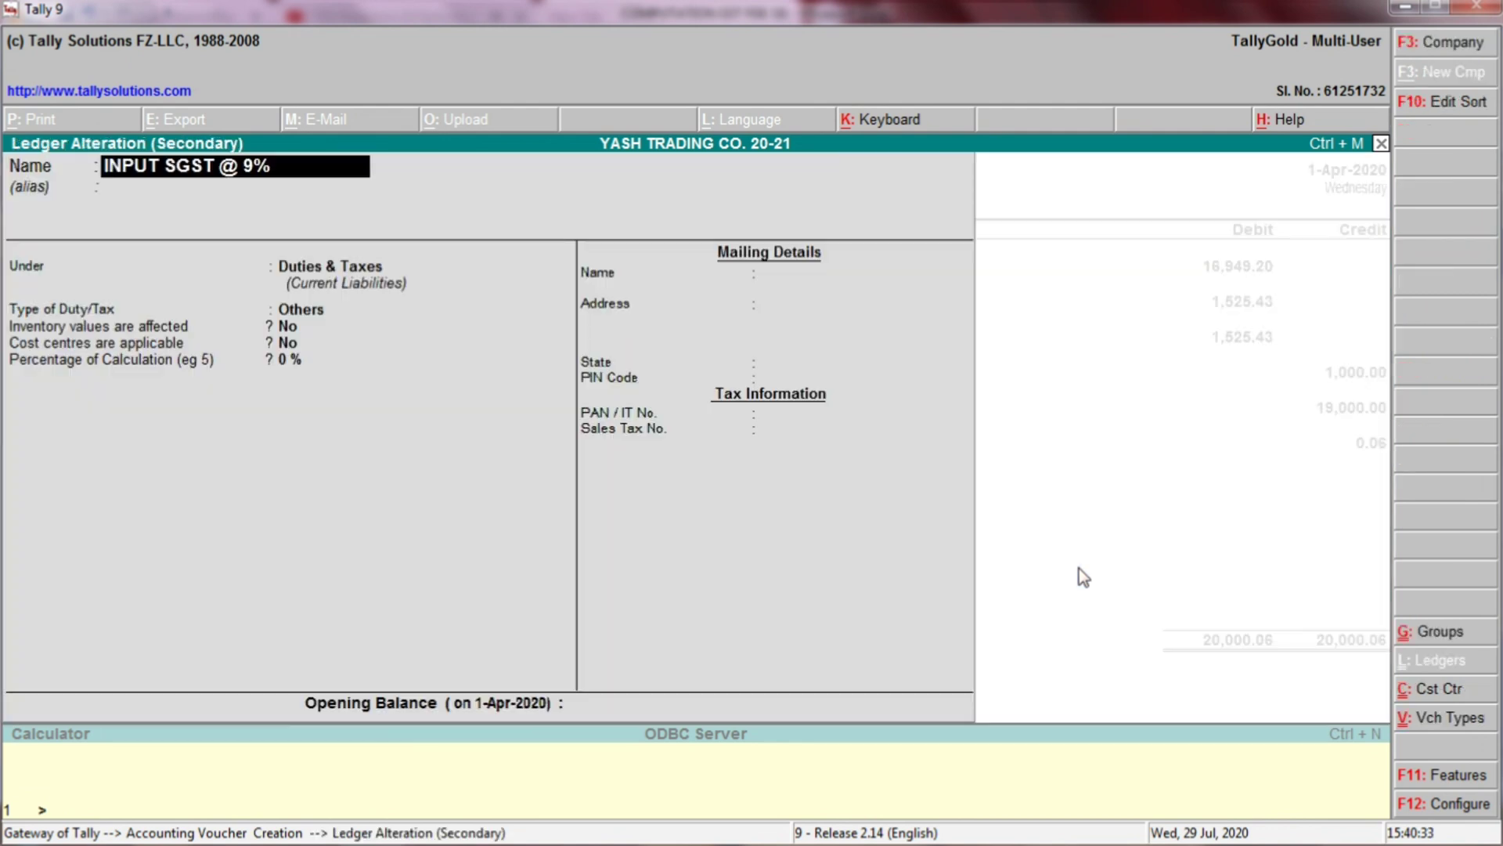
key(Return)
key(Return)
key(Return)
key(Return)
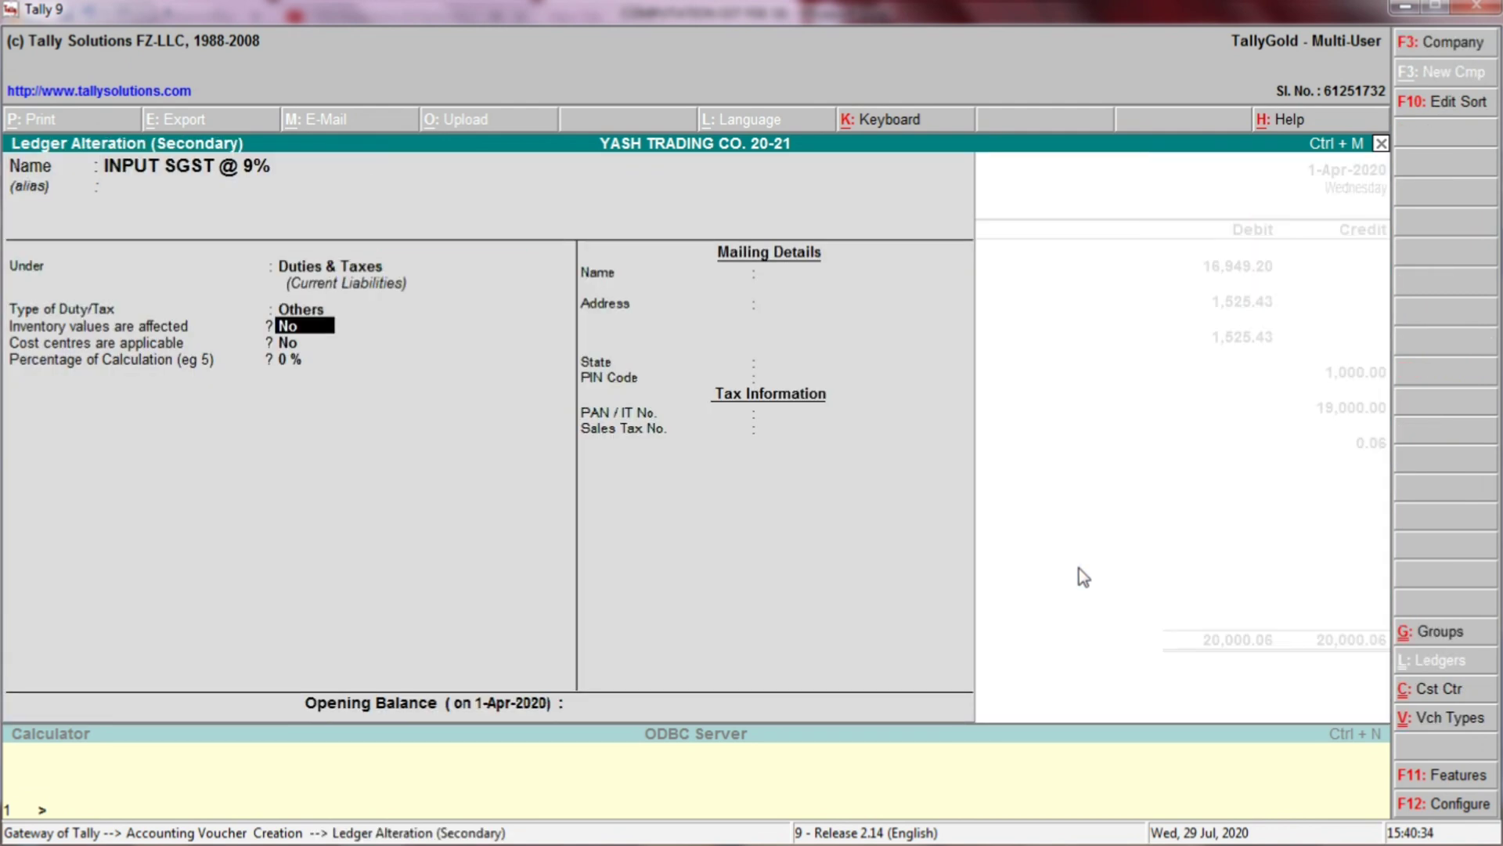
key(Return)
key(Return)
key(Return)
key(Return)
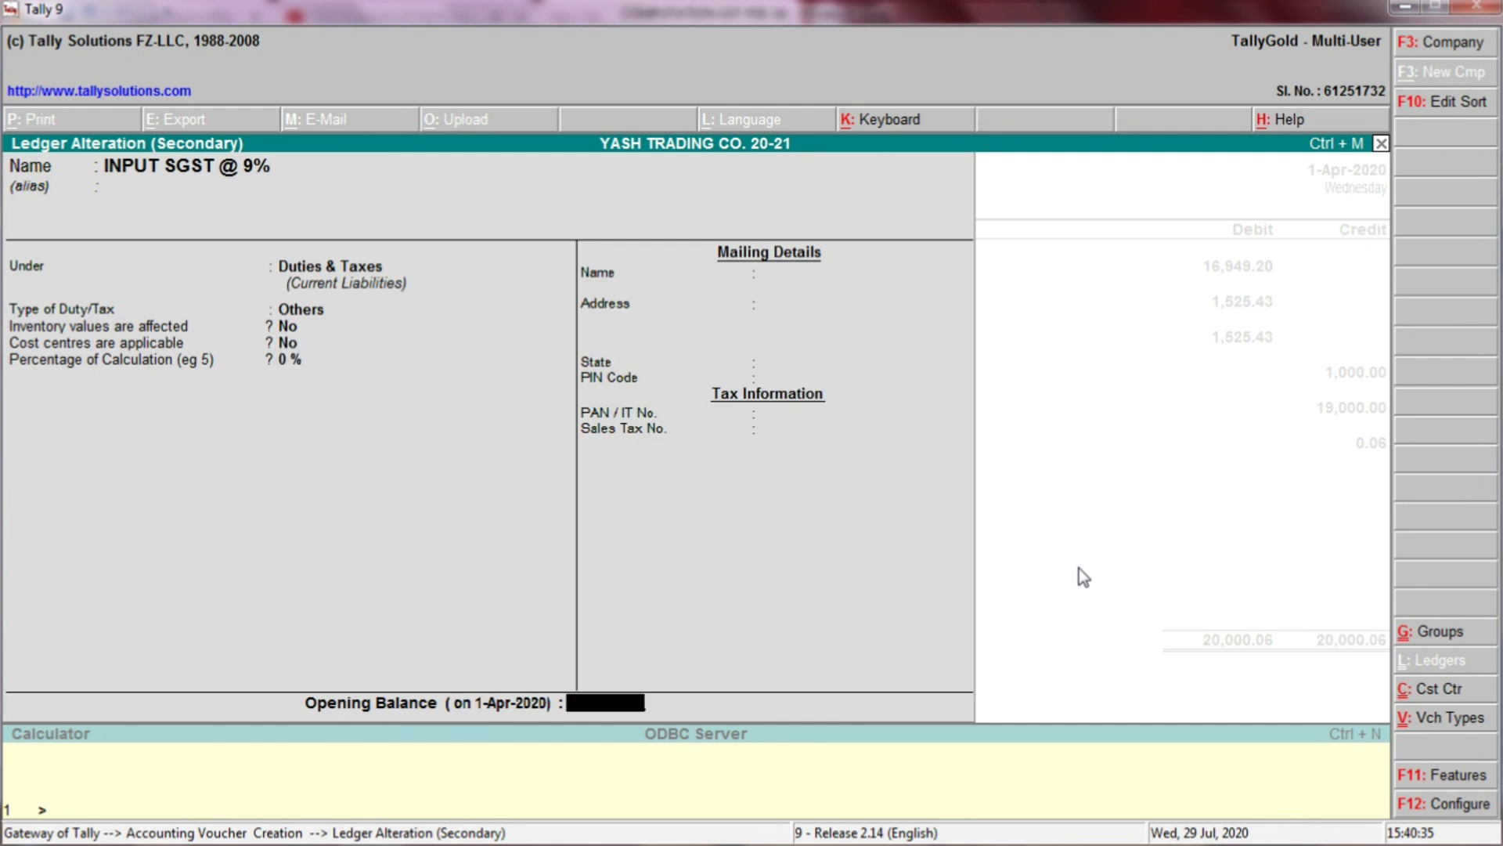
key(Return)
key(Return)
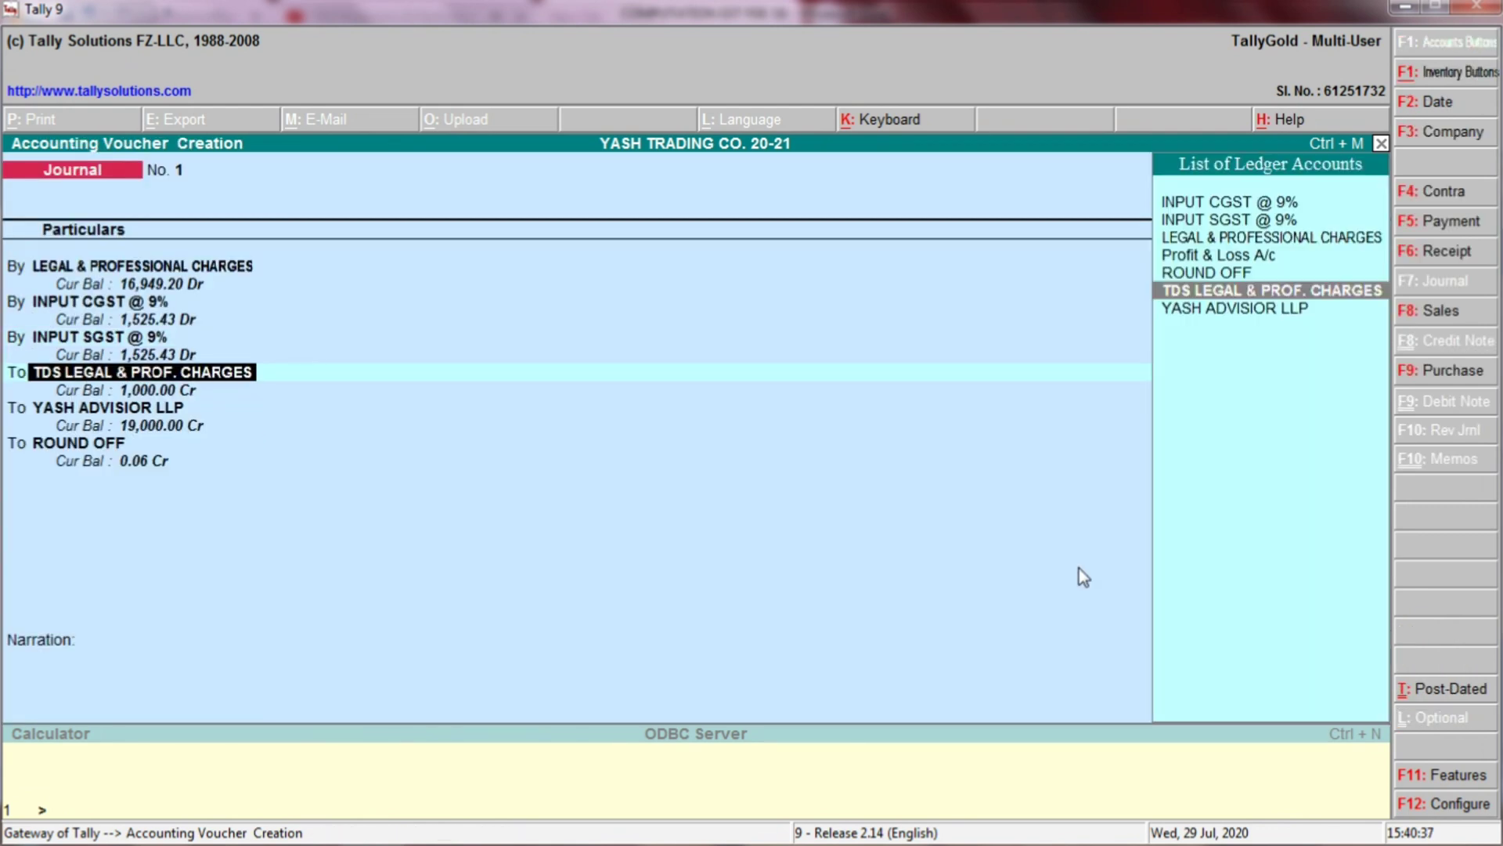
Step: Review the TDS LEGAL & PROF. CHARGES ledger master's group and duty/tax settings from its credit line, and return to the voucher
key(ctrl+Return)
key(Return)
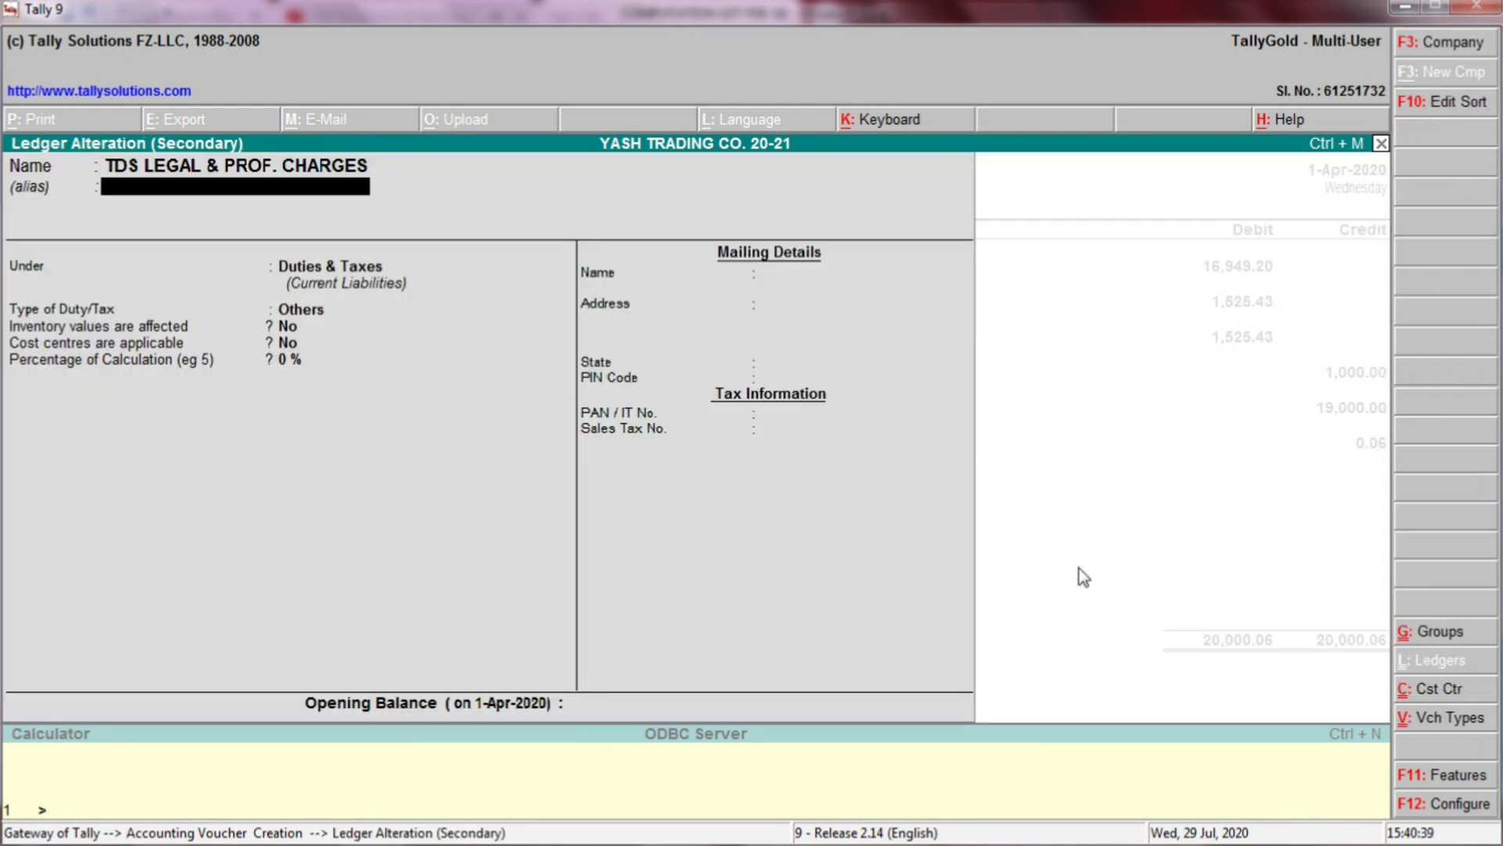
key(Return)
key(Return)
key(Return)
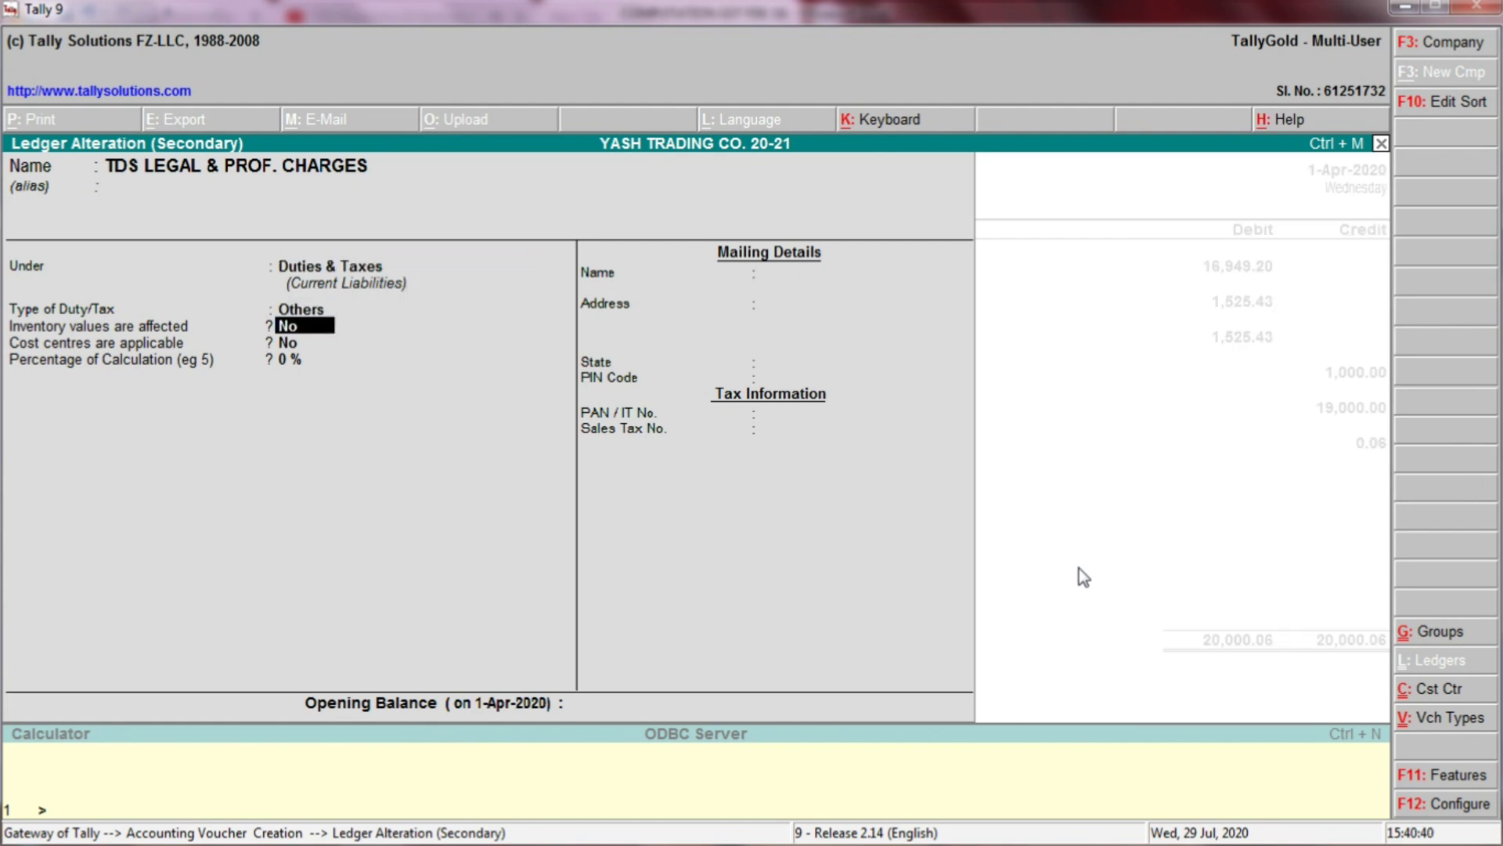
key(Return)
key(Return)
key(Return)
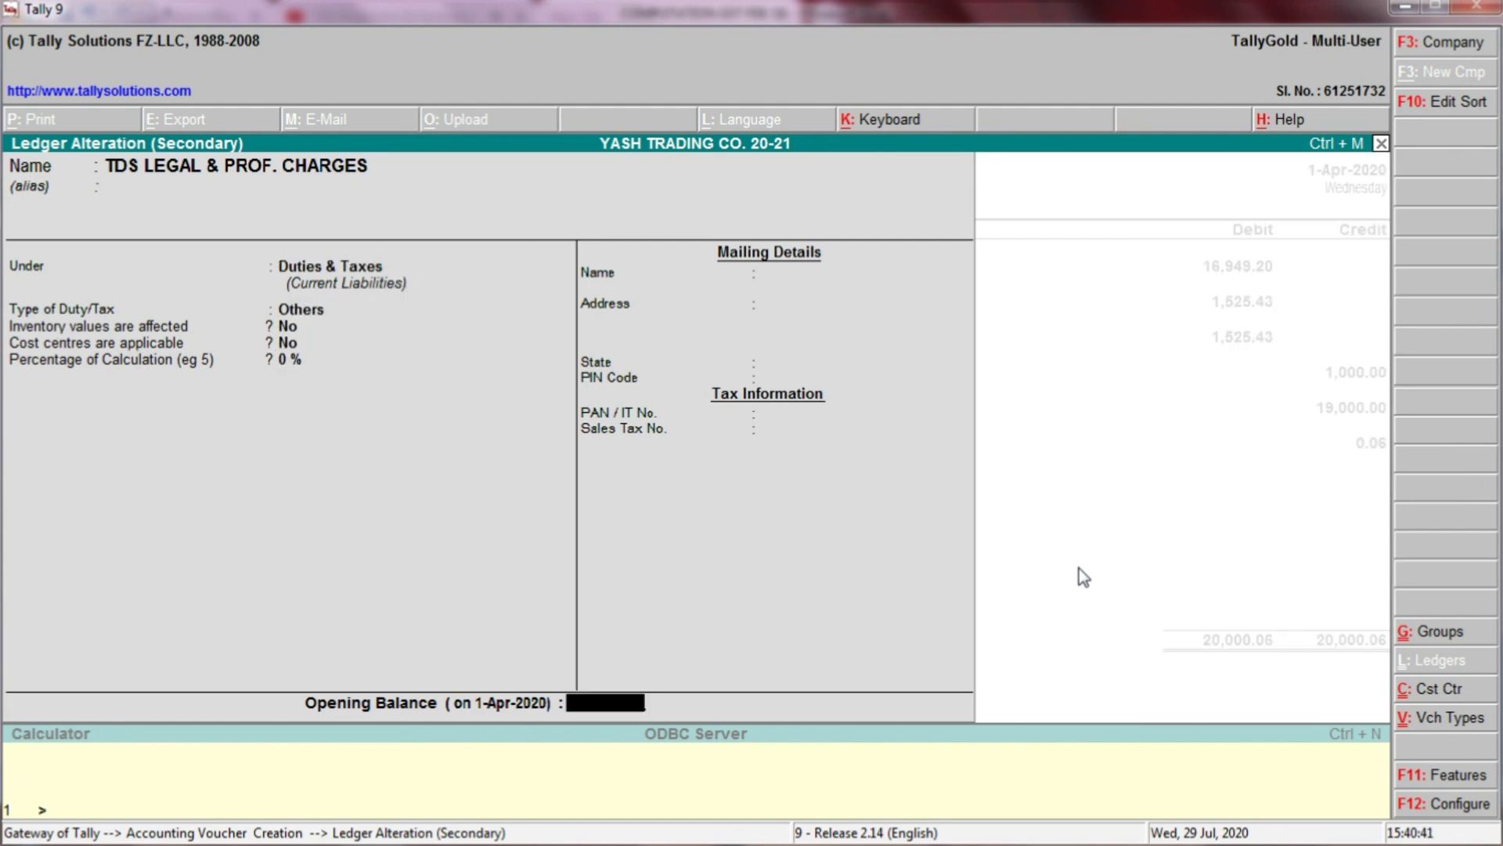
key(Return)
key(Return)
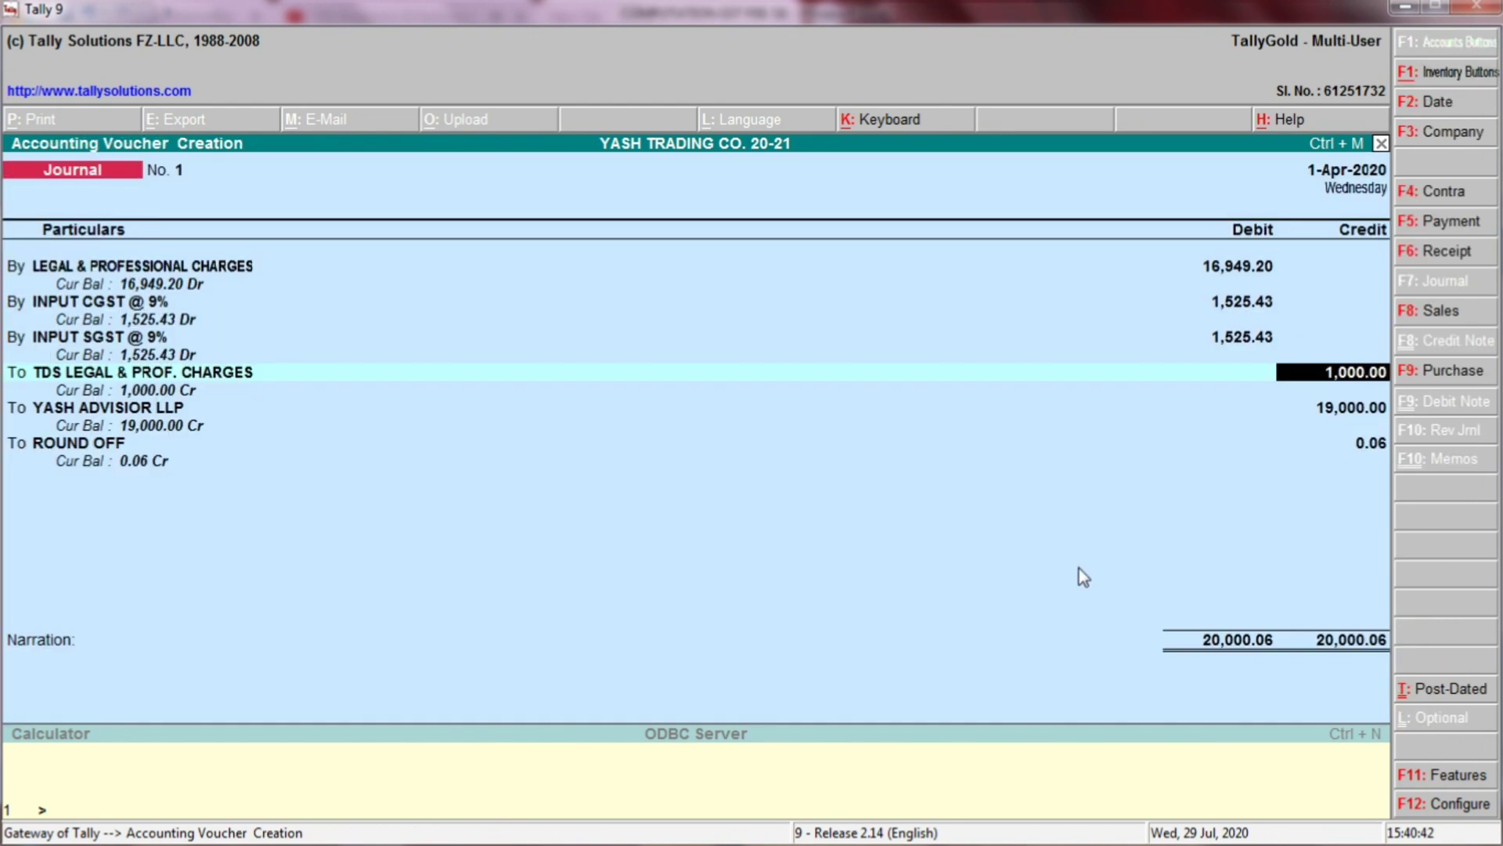
Step: Open the YASH ADVISIOR LLP ledger master from its credit line, and review its group, bill-by-bill and cost centre settings
key(Return)
key(Return)
key(ctrl+Return)
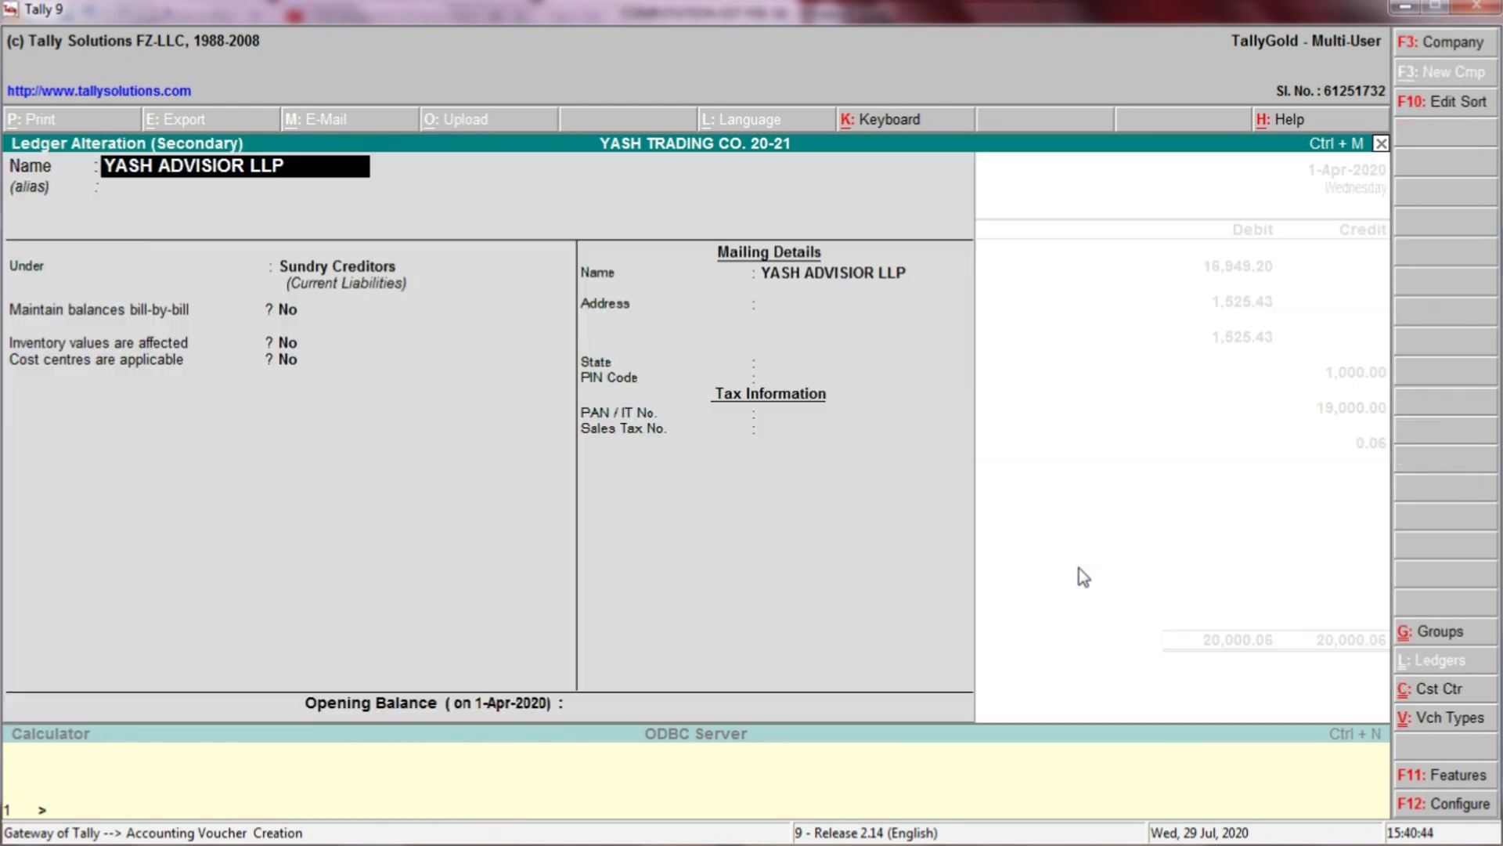
key(Return)
key(Return)
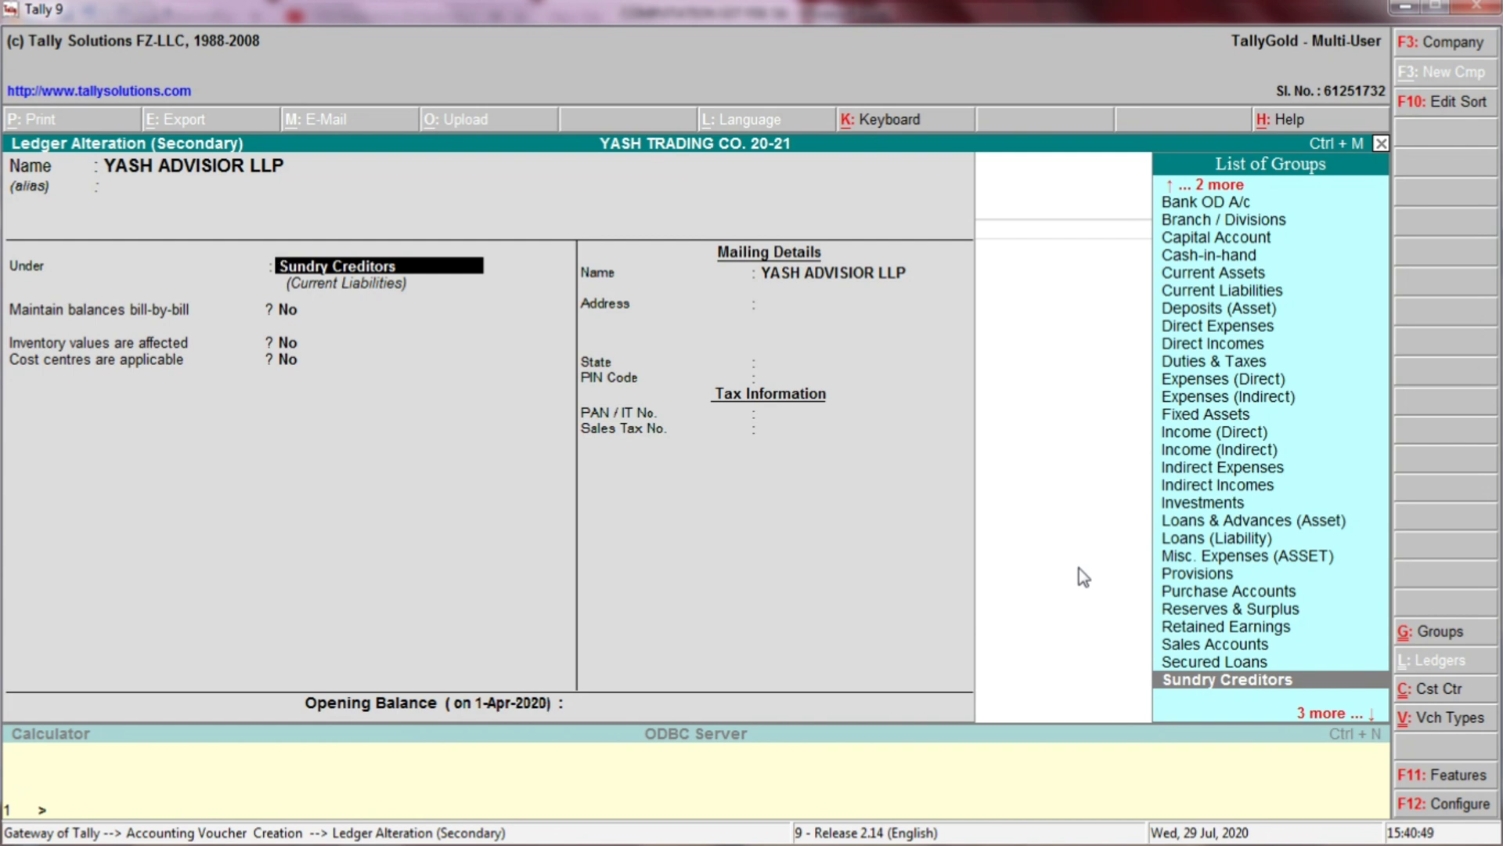
key(Return)
key(Return)
key(Return)
key(Return)
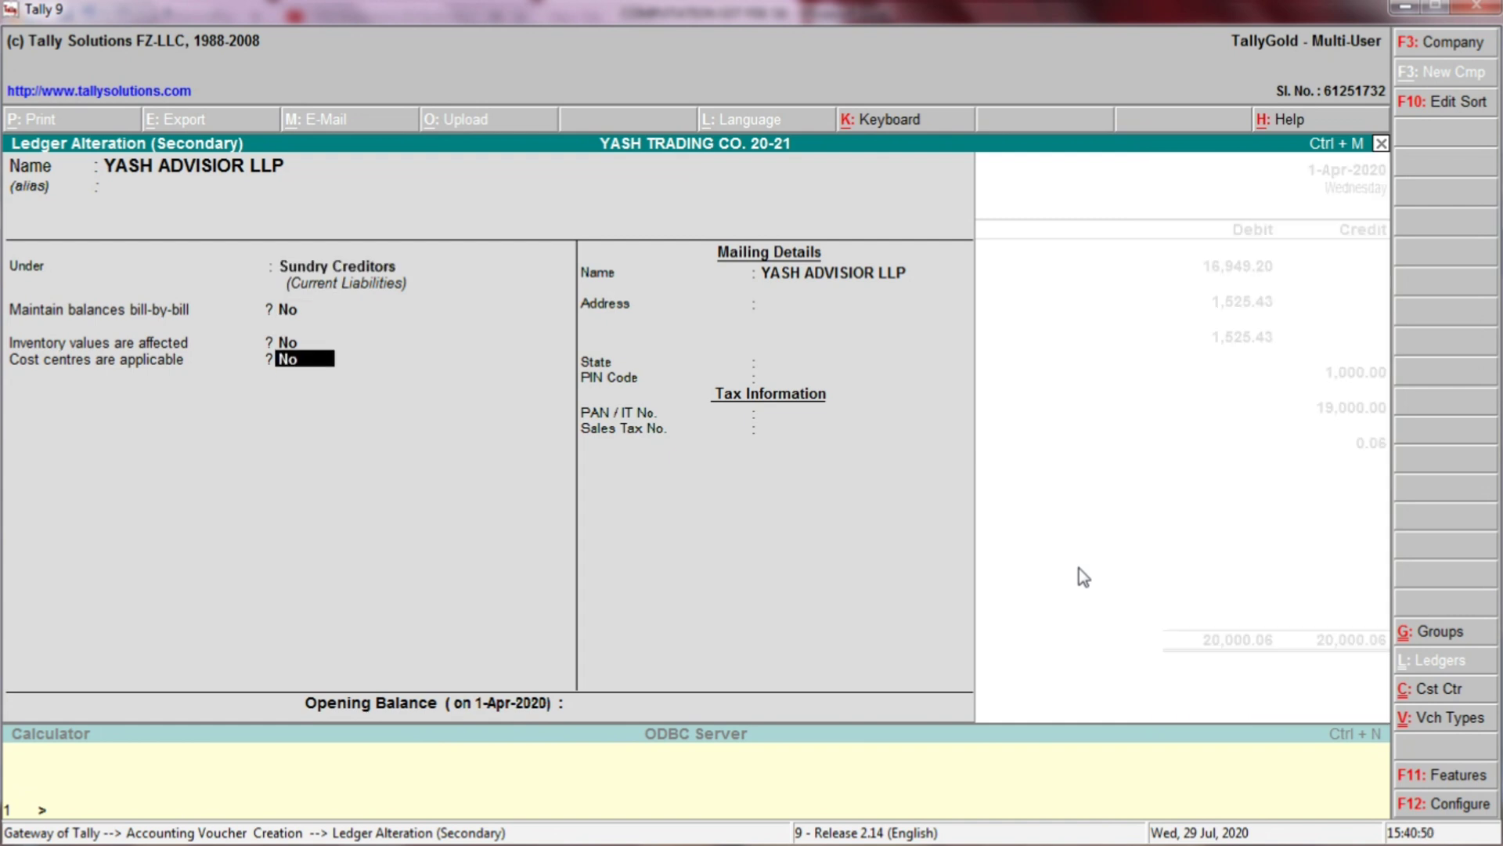
Step: Accept Not Applicable as the state in the YASH ADVISIOR LLP mailing details, and save the ledger master
key(Return)
key(Return)
key(Return)
key(Return)
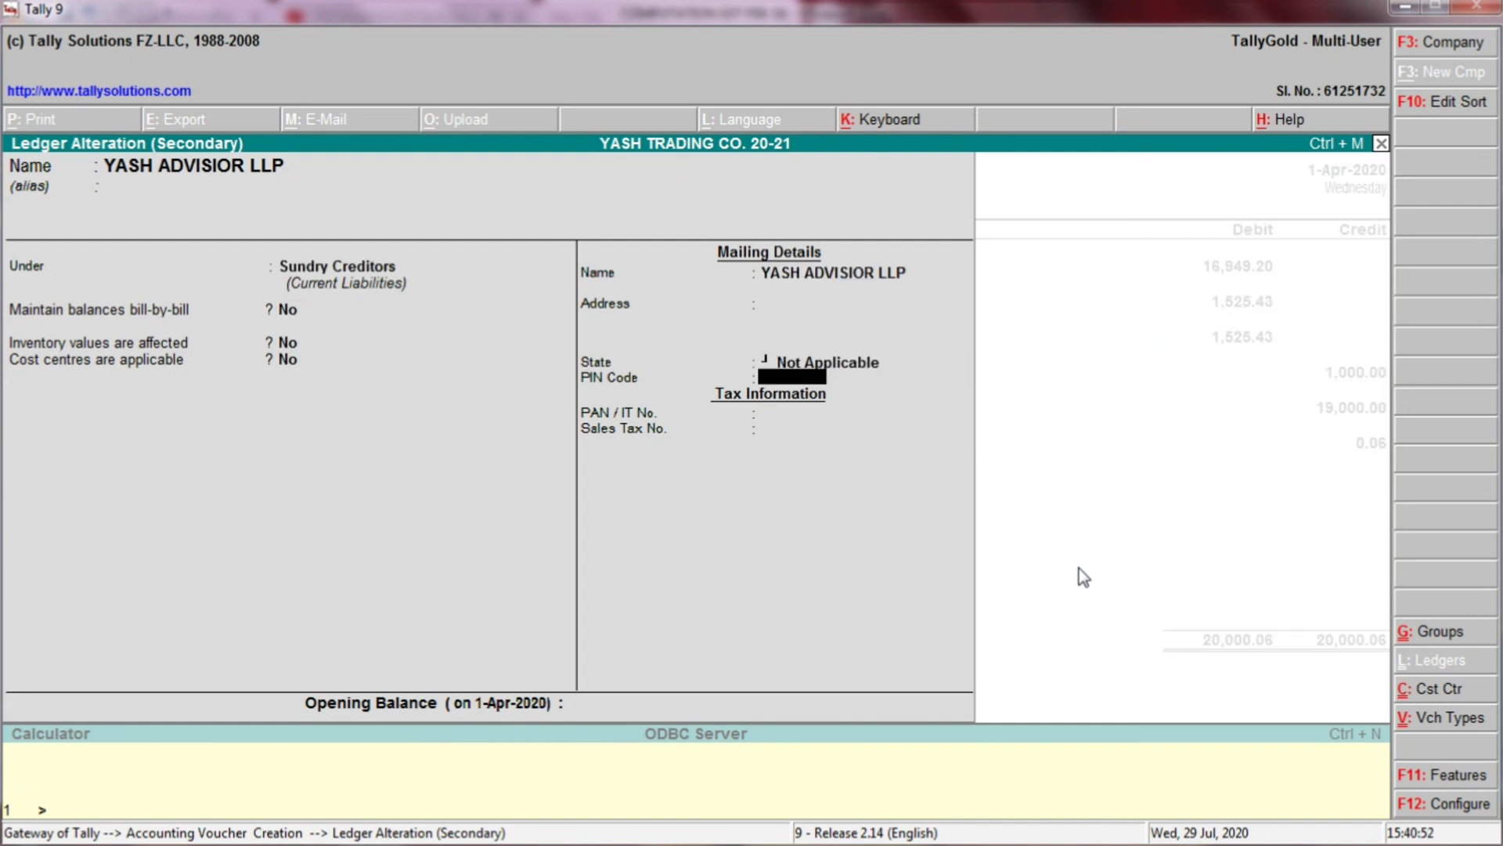
key(Return)
key(Return)
key(Return)
key(Return)
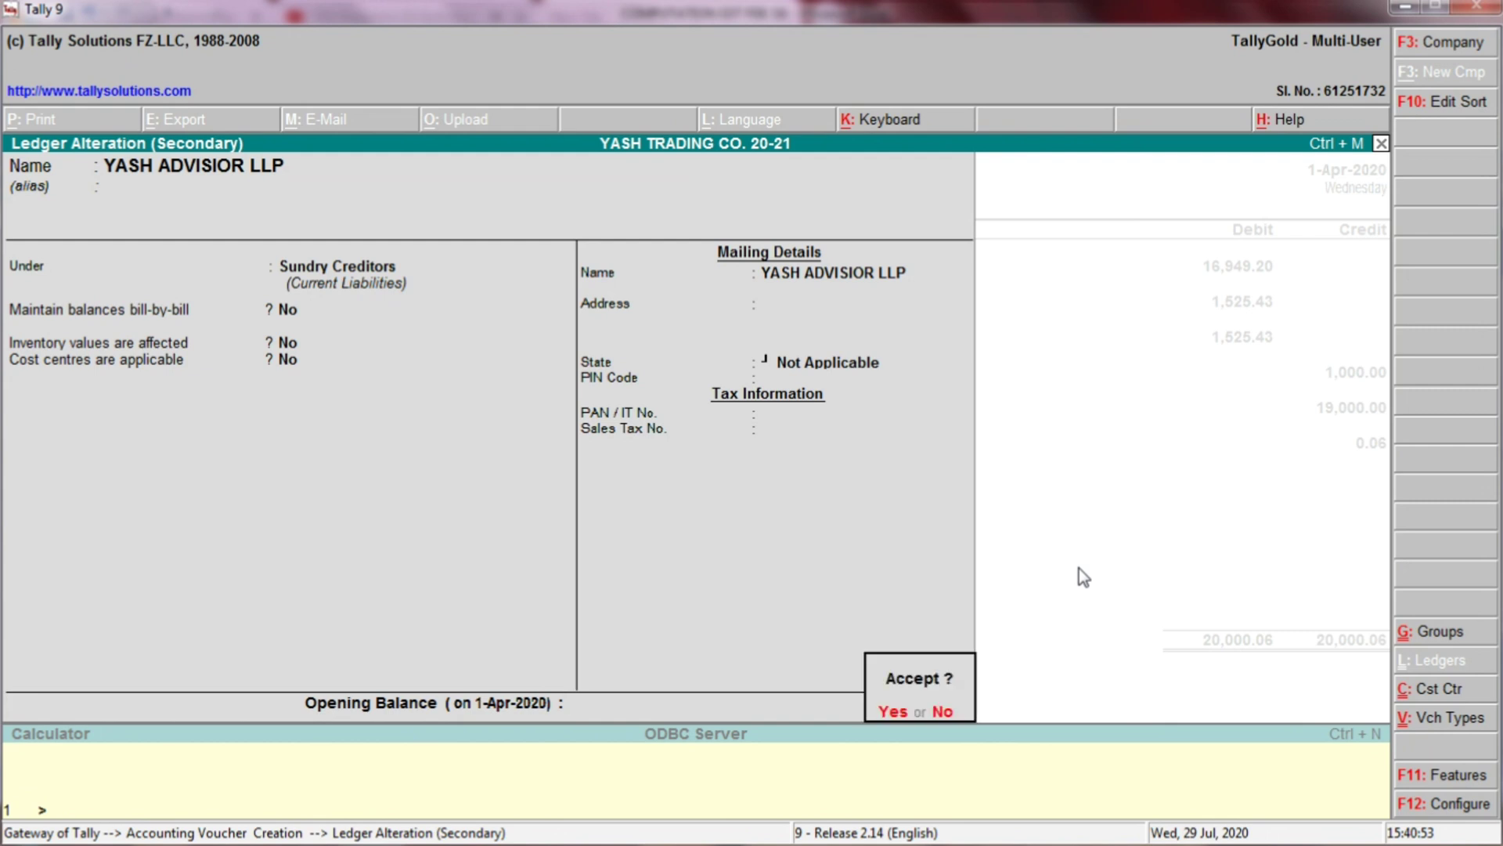
key(Return)
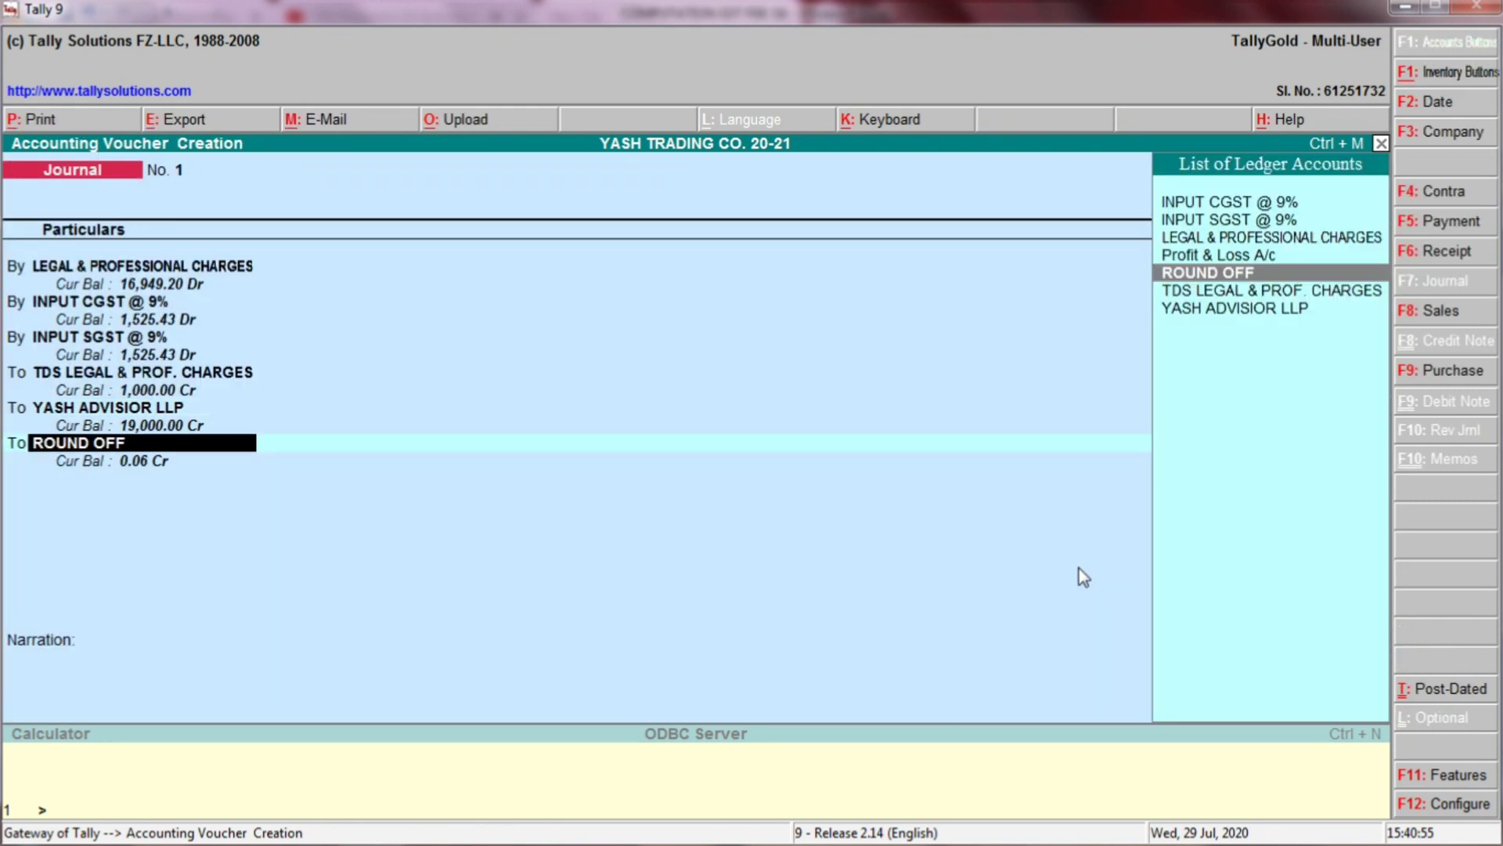
Step: Review the ROUND OFF ledger master's group and settings from its credit line, and return to the voucher
key(ctrl+Return)
key(Return)
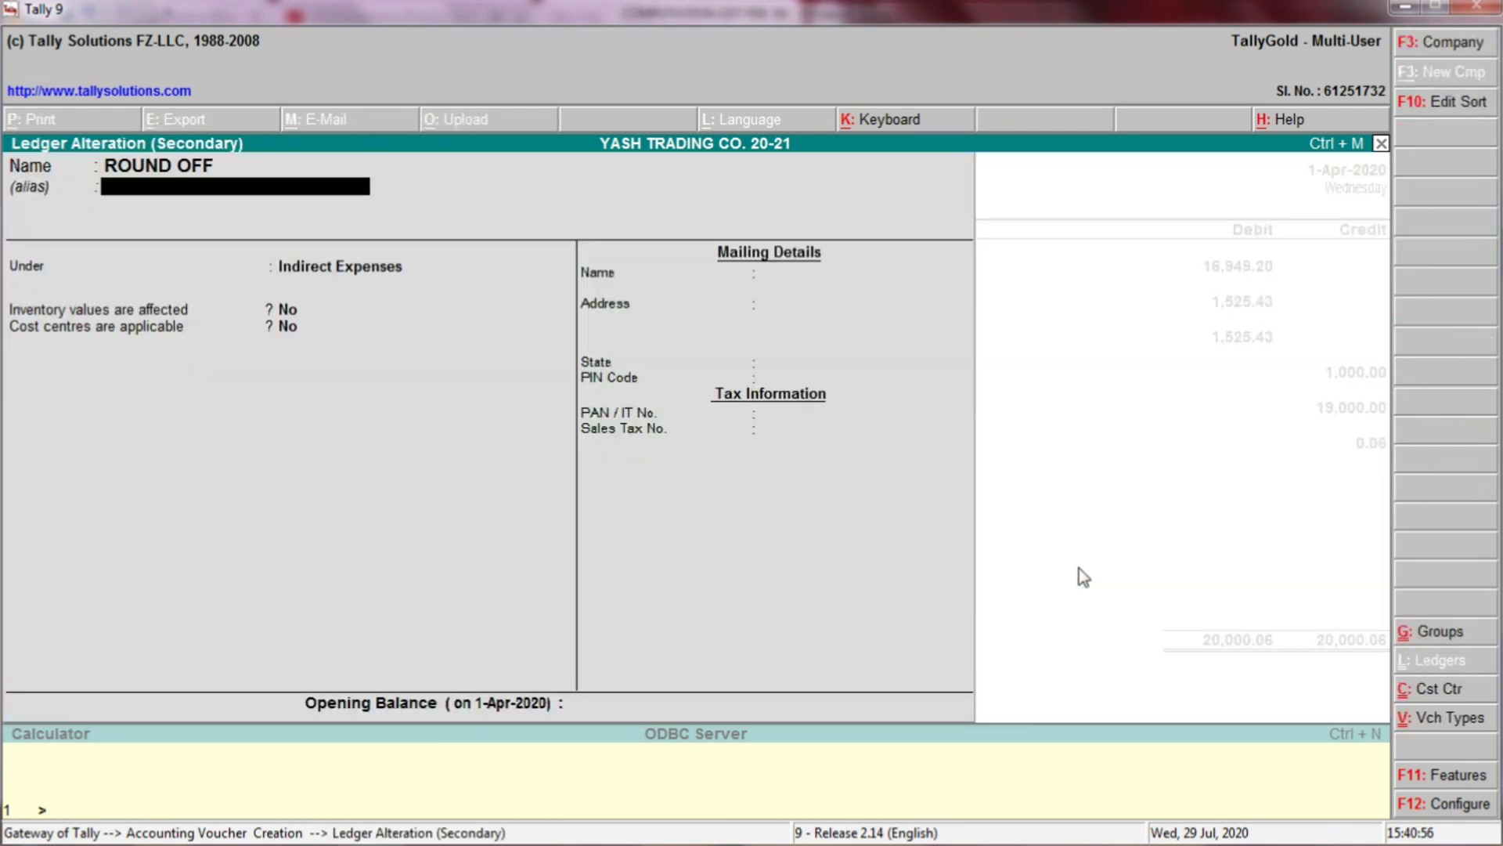
key(Return)
key(Return)
key(Return)
key(Return)
key(Return)
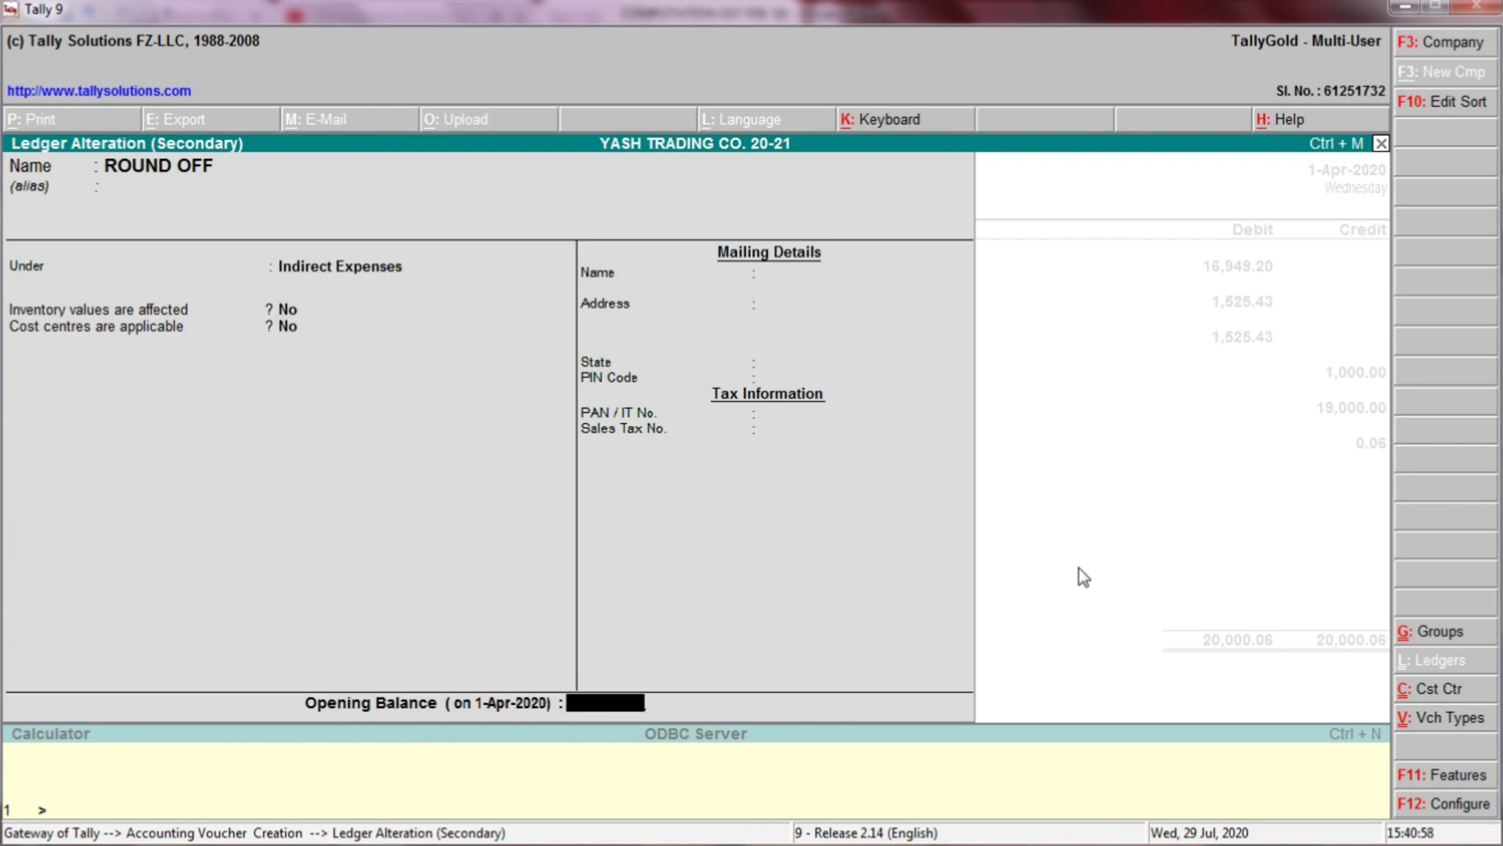
key(Return)
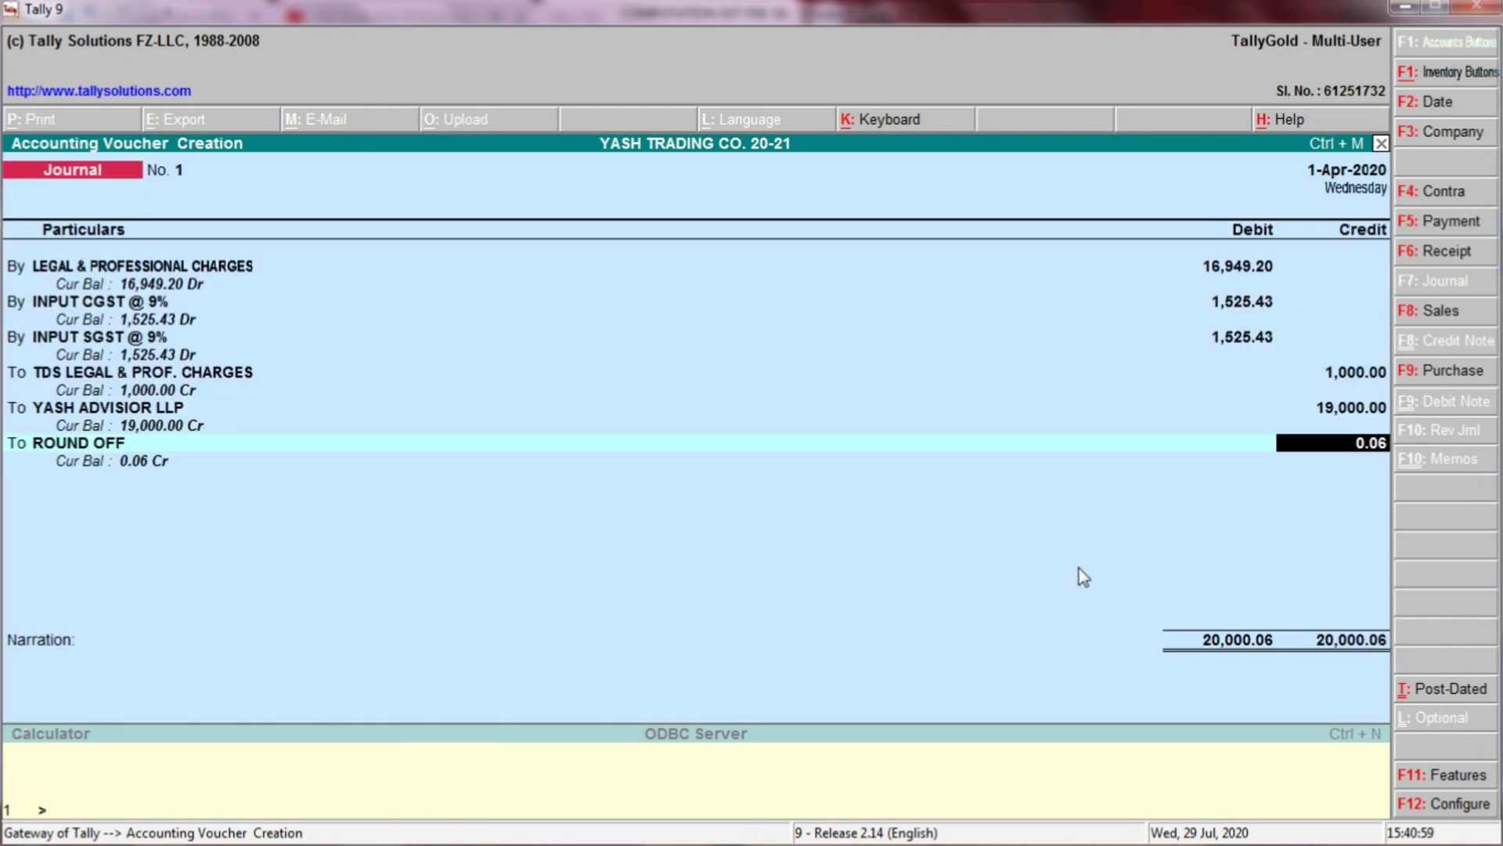
Step: Save the journal voucher with a blank narration, and leave voucher entry for the Gateway of Tally
key(Return)
key(Return)
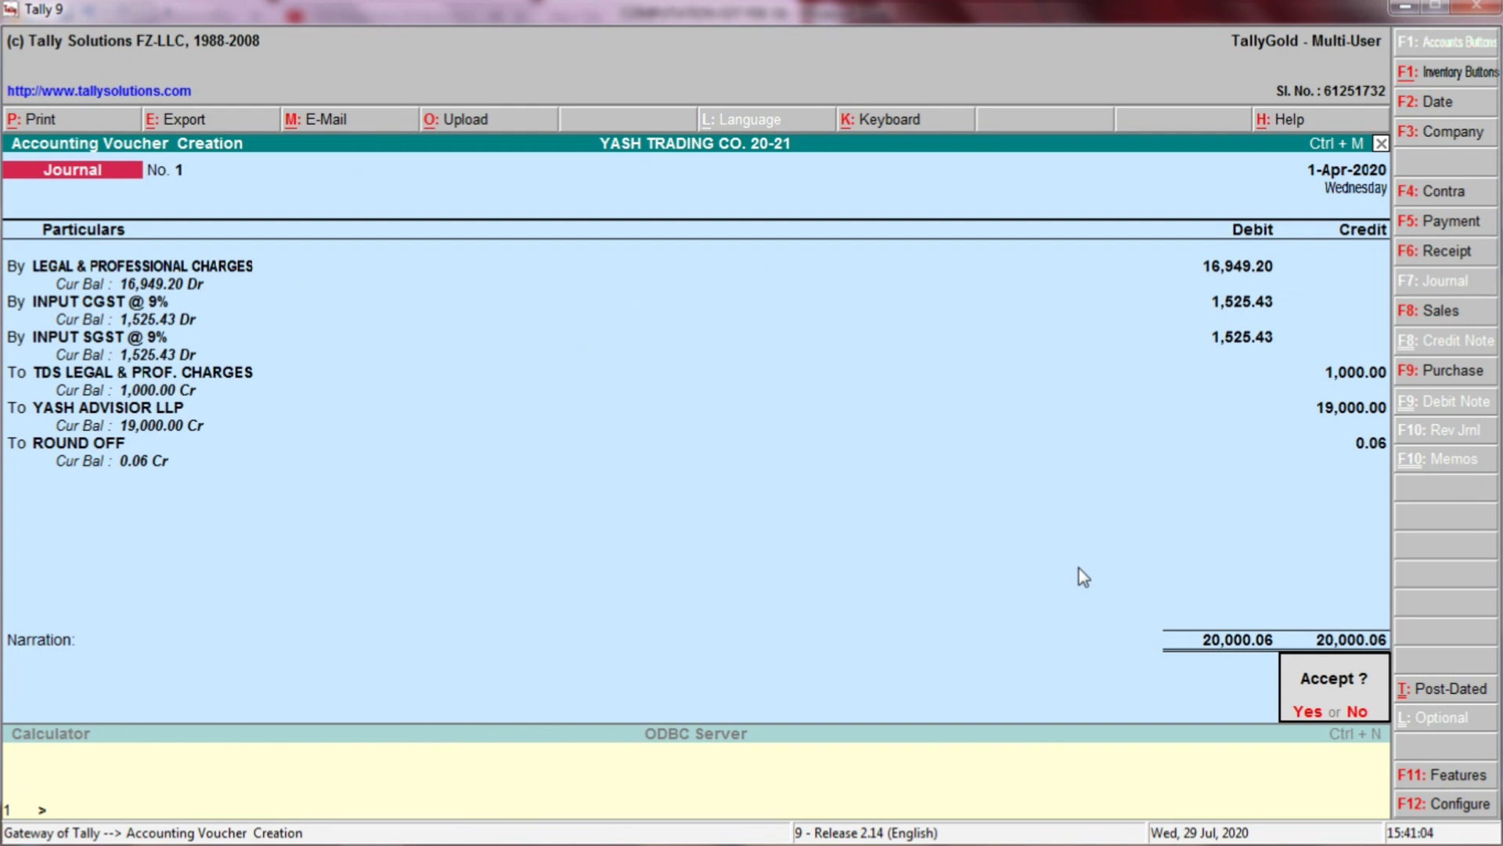
key(Return)
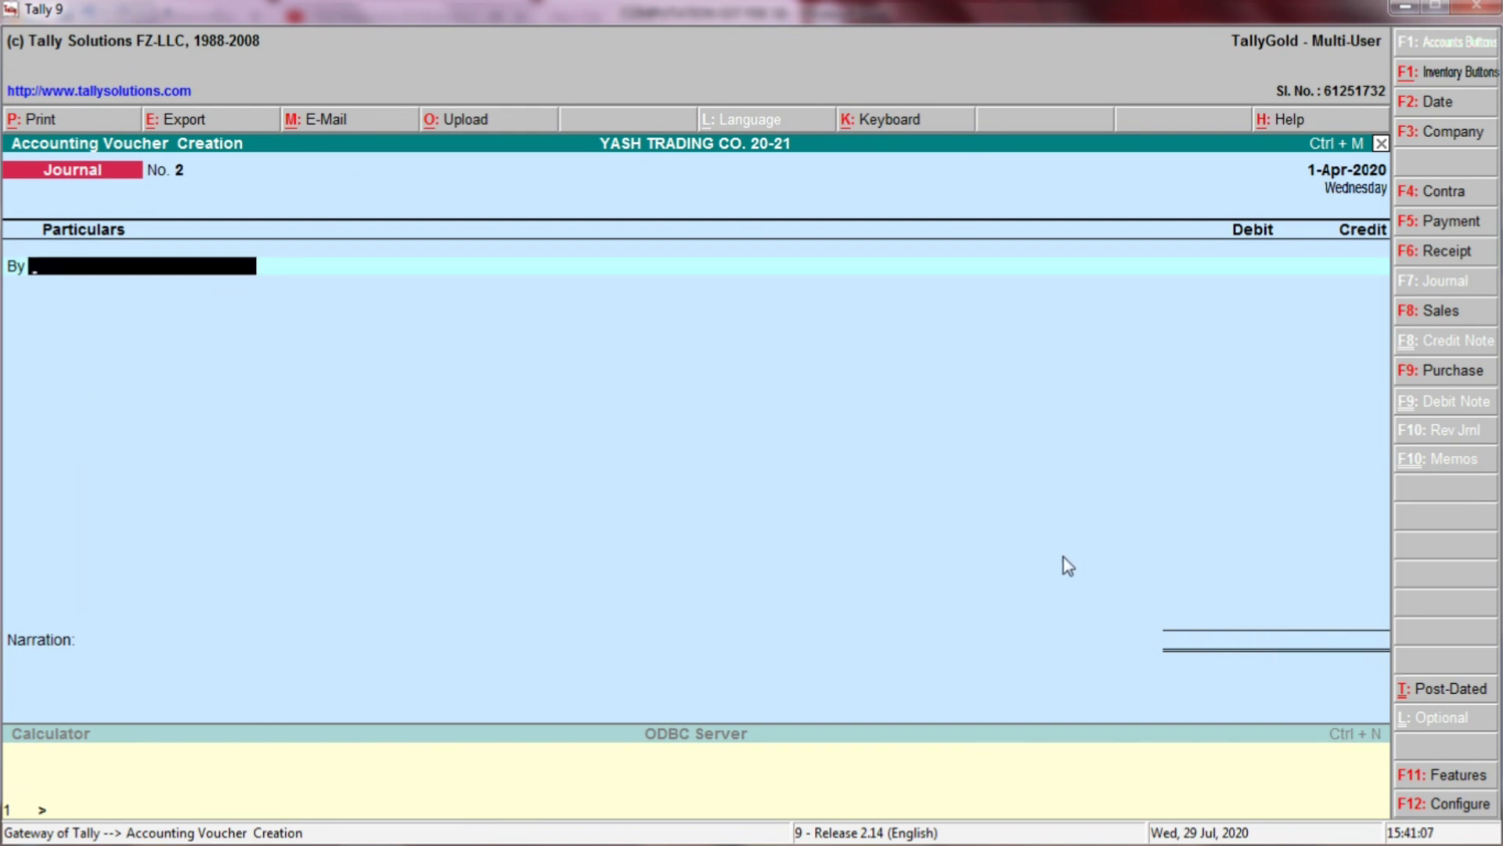
key(Escape)
key(Return)
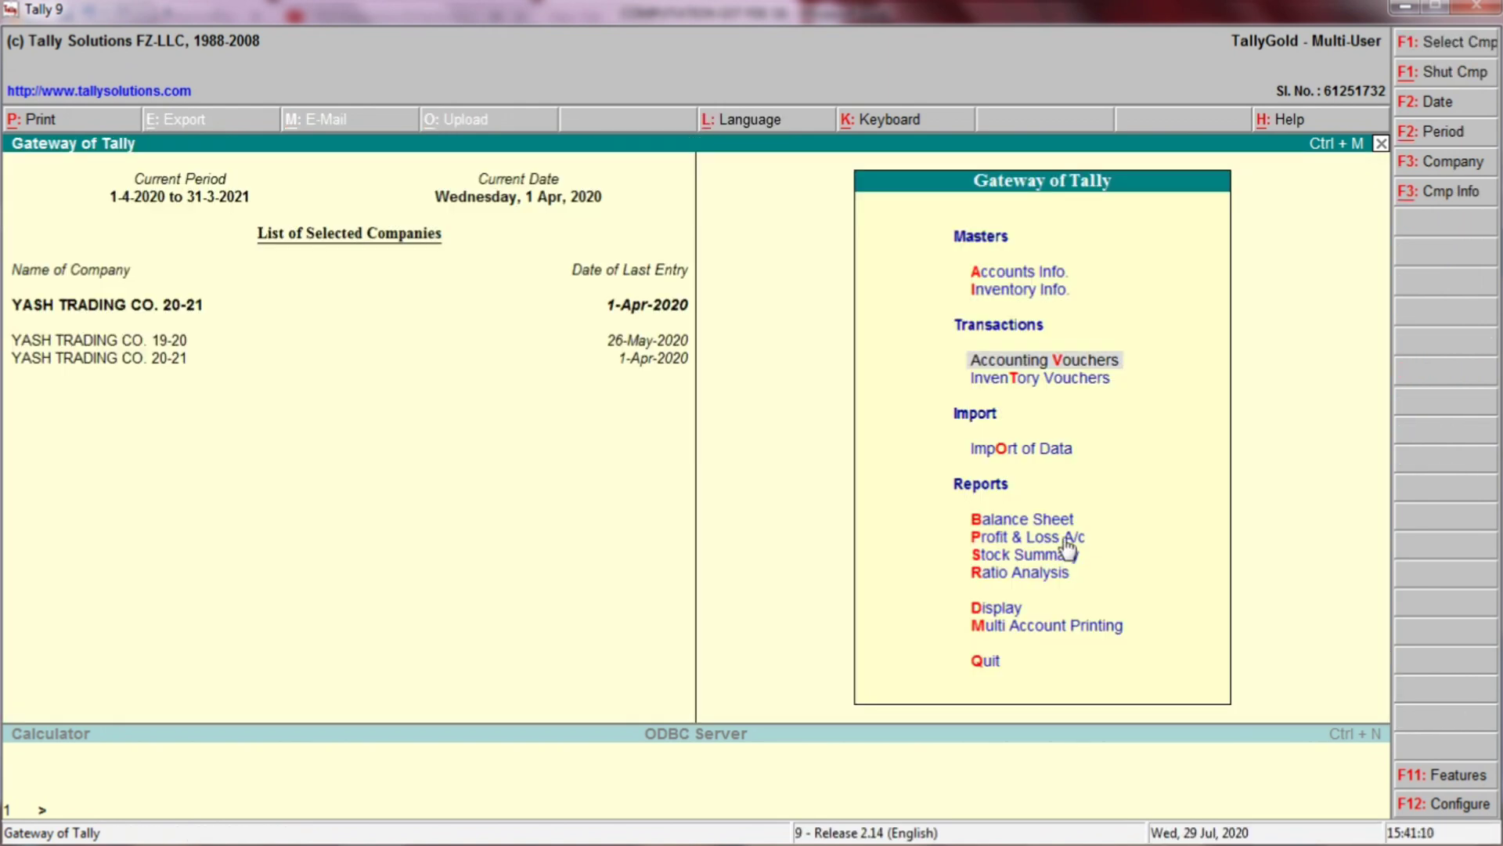
Step: Open the Profit & Loss A/c report, and expand it to show the ledgers under Indirect Expenses
click(1063, 535)
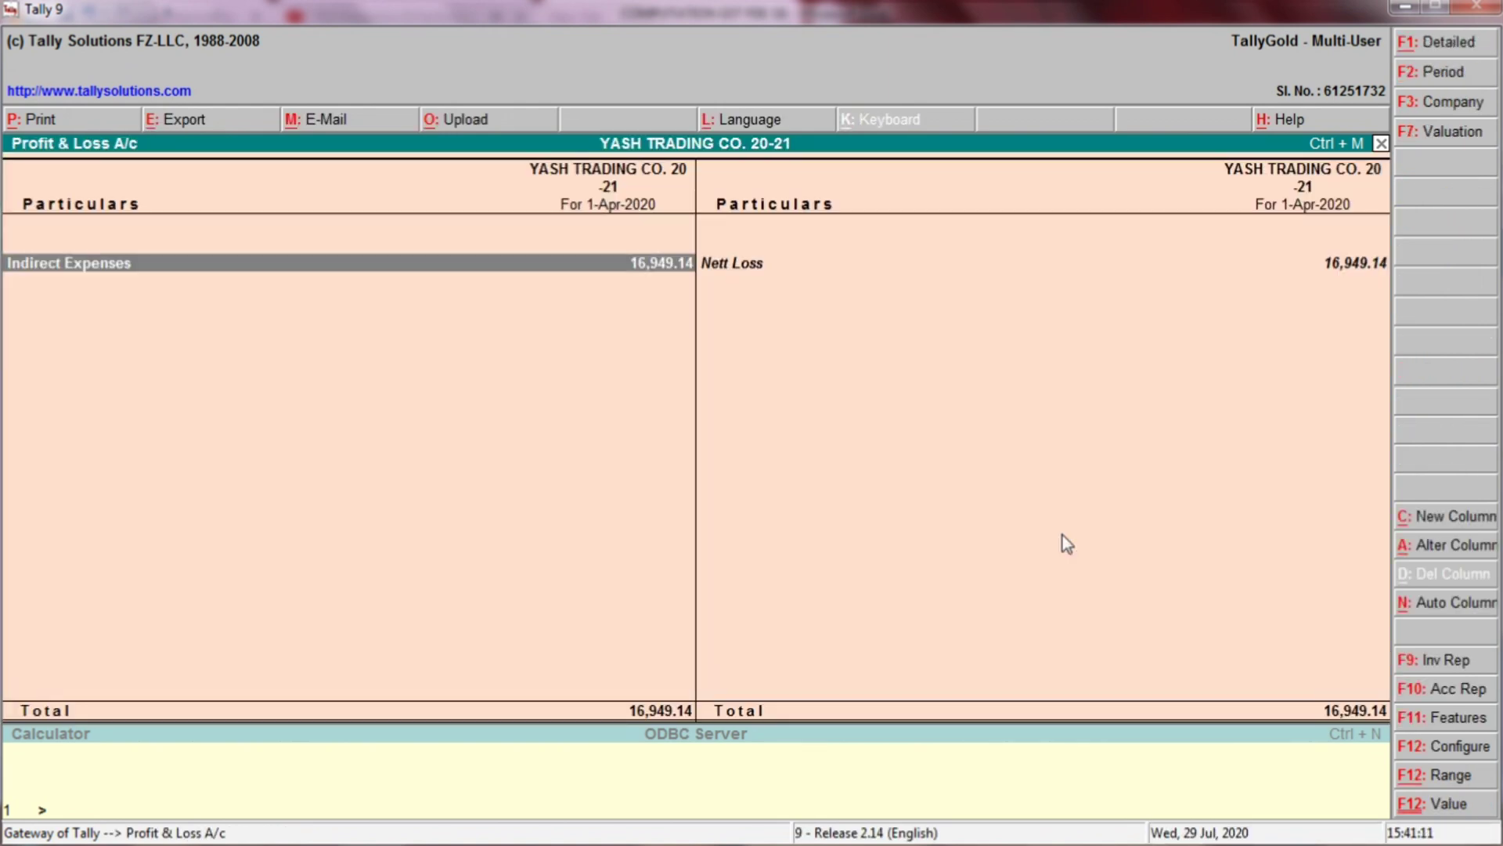
key(alt+F1)
key(Down)
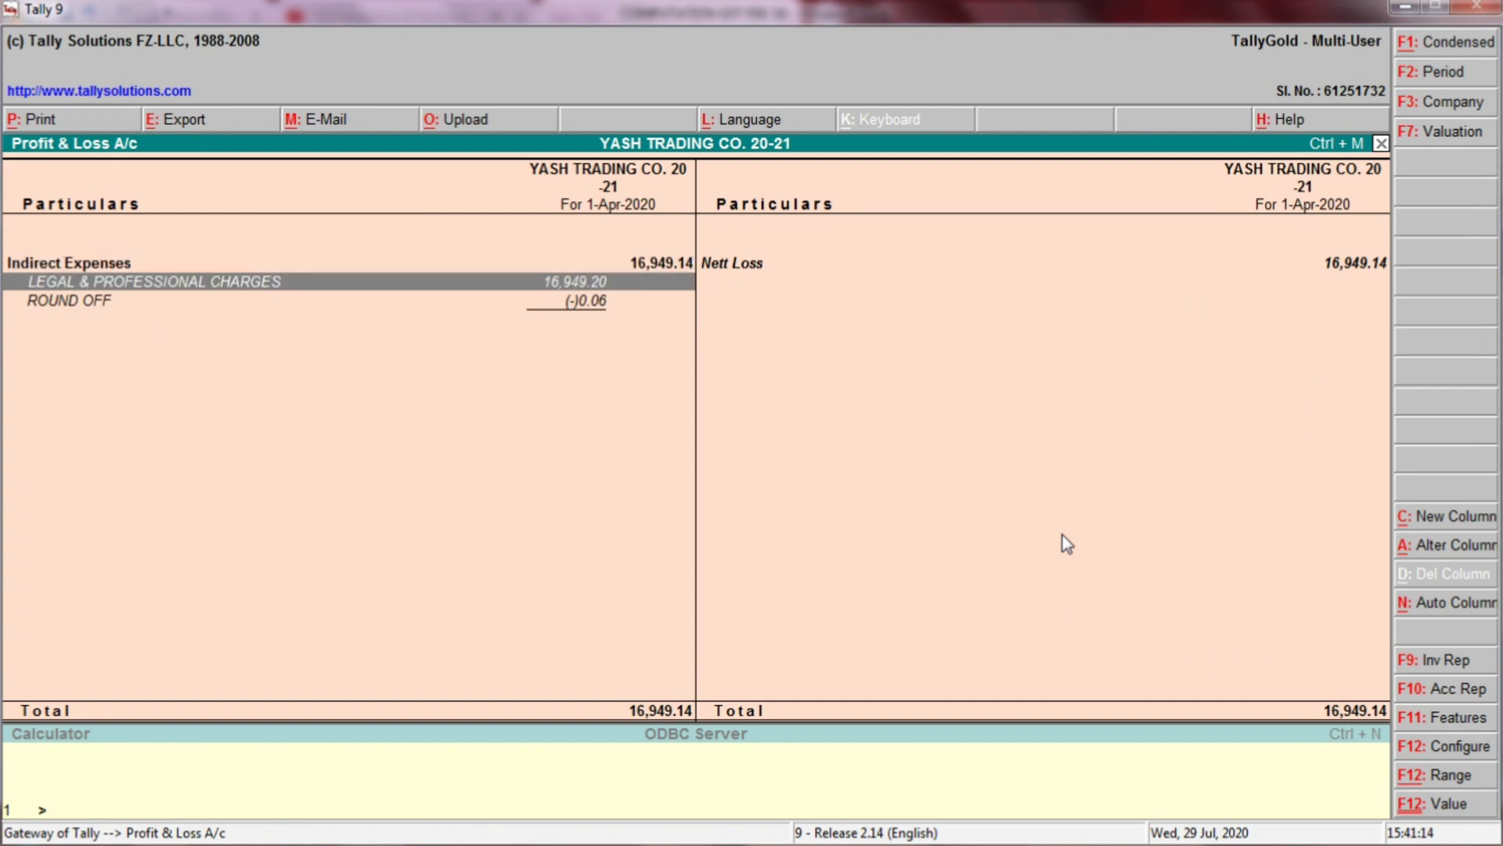
Step: Switch to Excel to check the Legal & Professional Chrges debit row against the report, and return to Tally
key(alt+Tab)
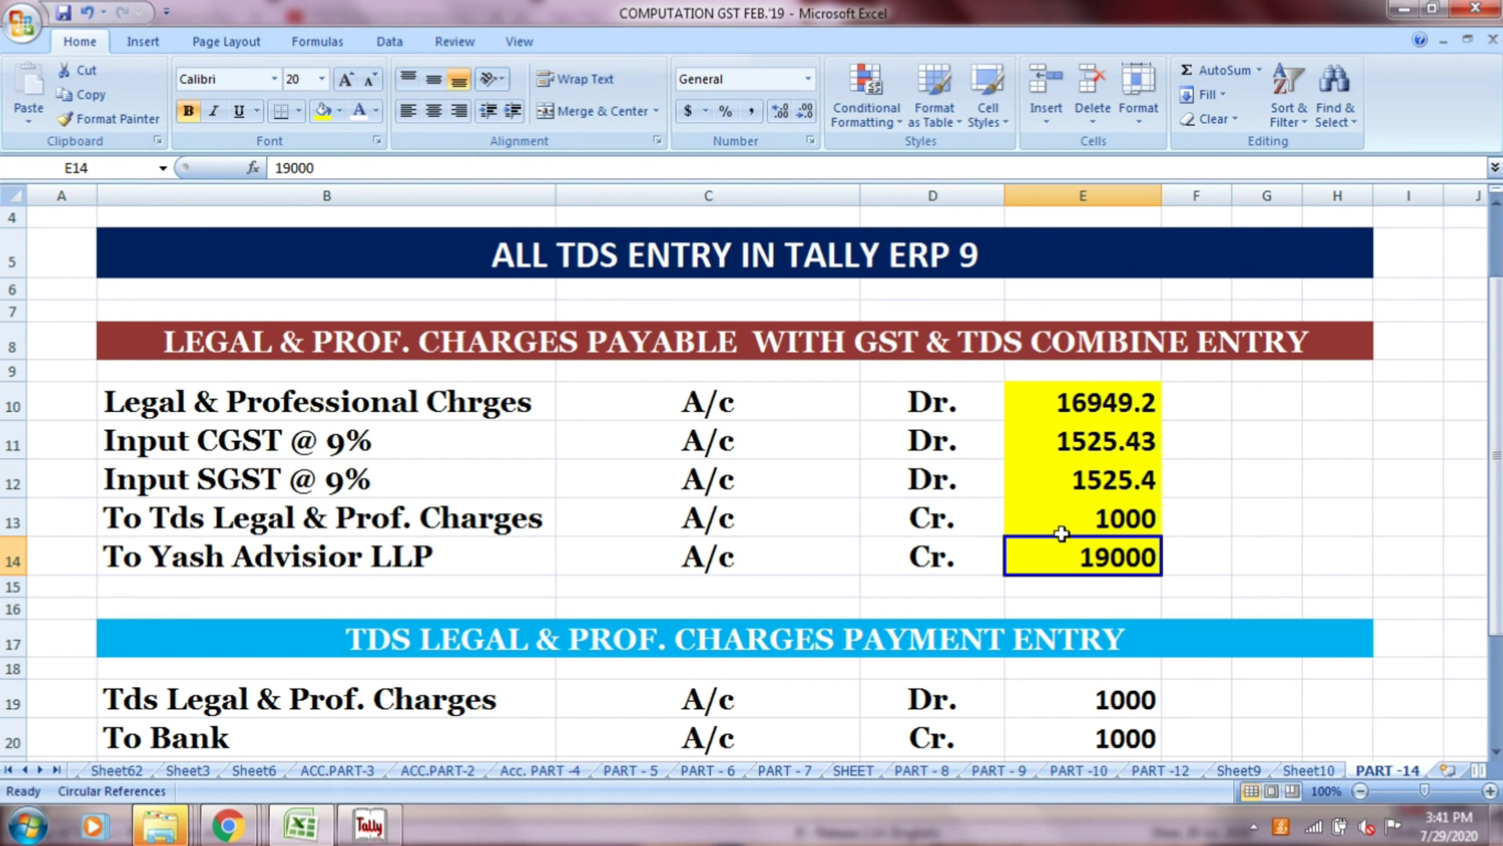
click(1108, 407)
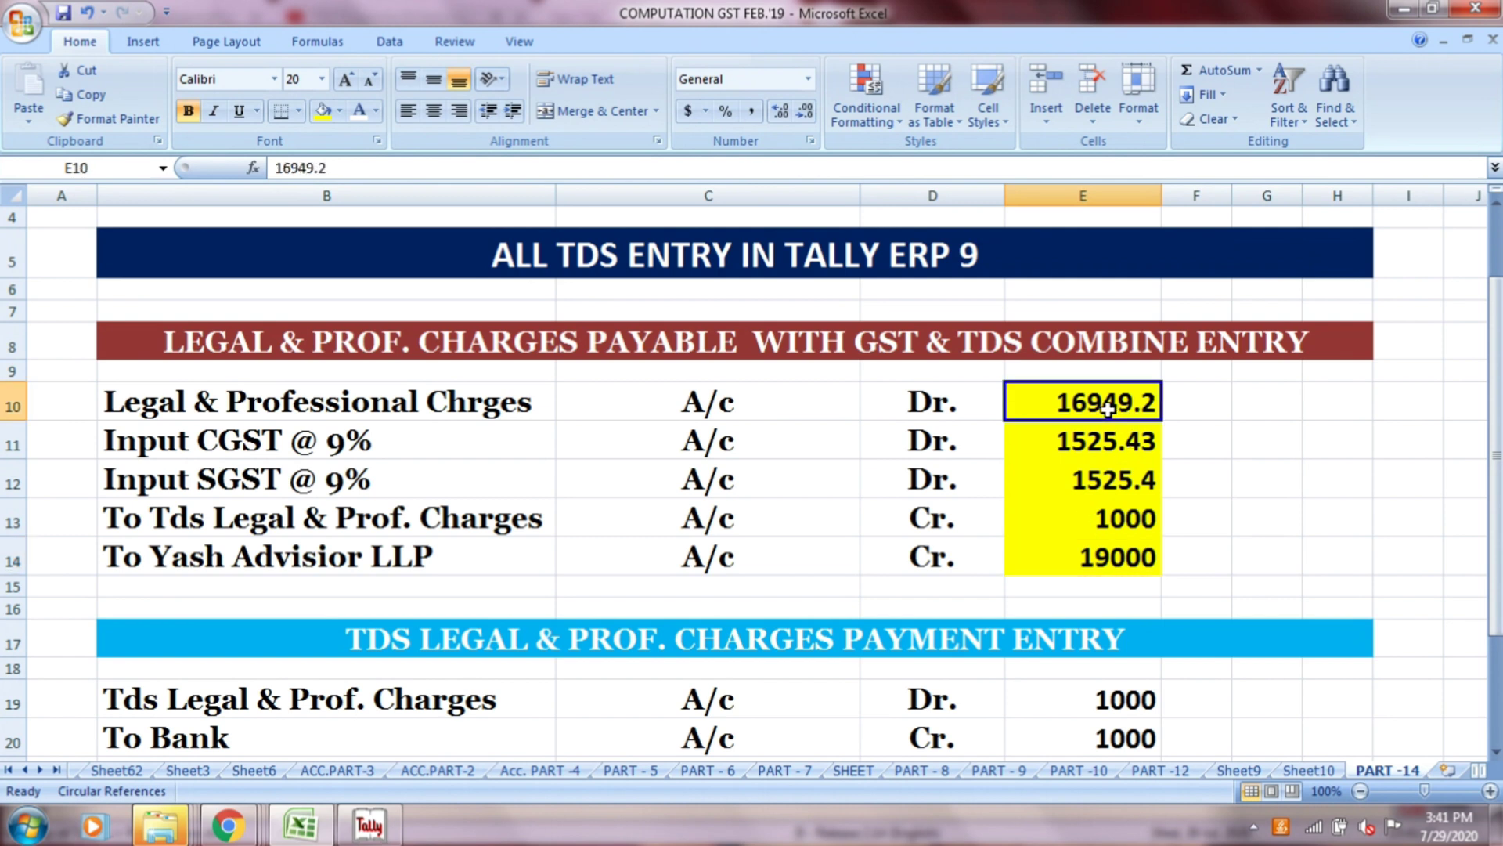
click(513, 409)
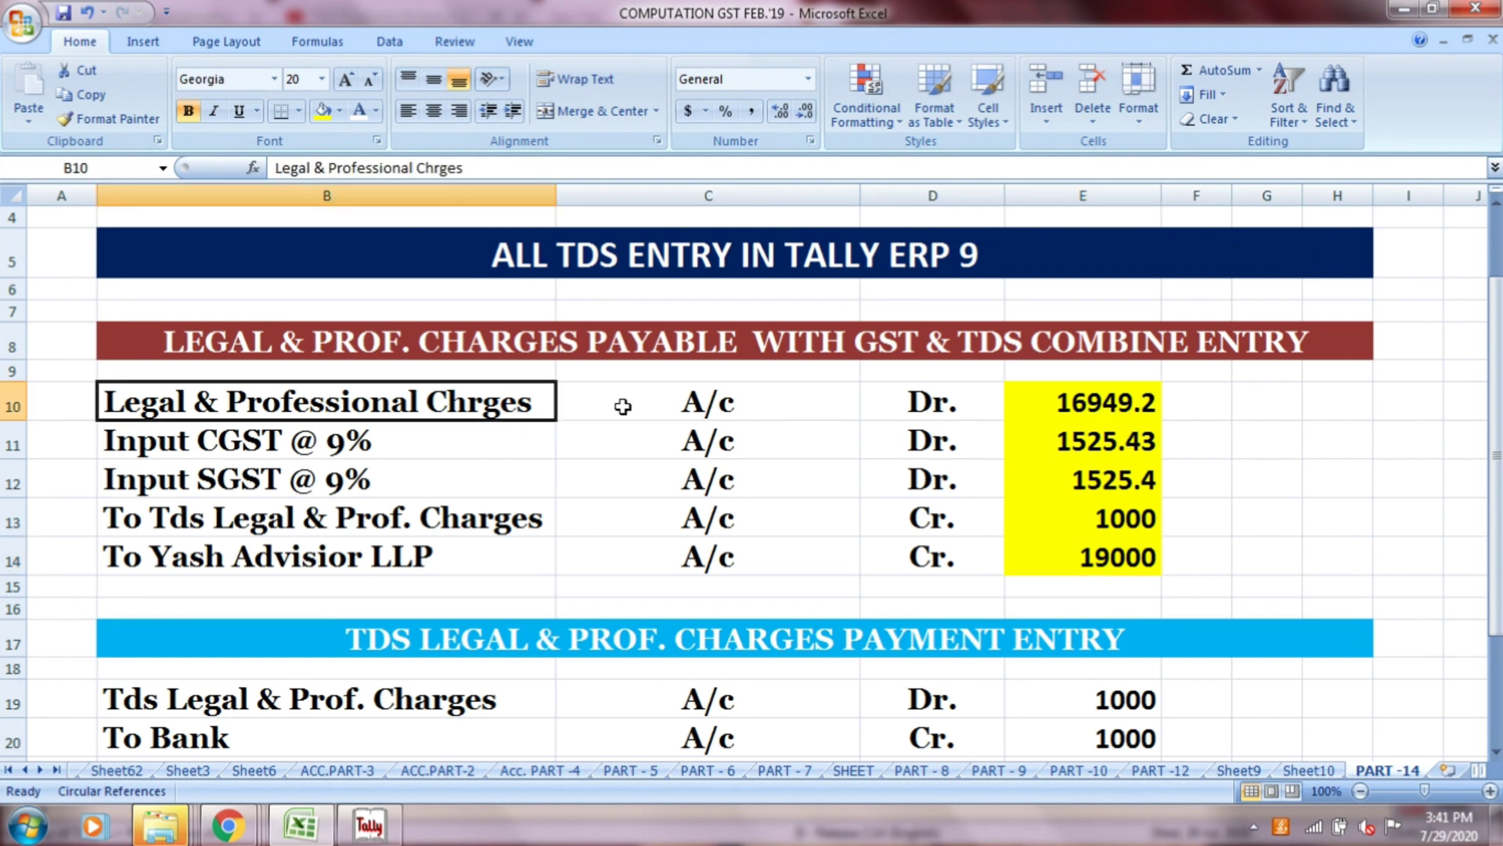
click(681, 407)
click(931, 404)
click(1090, 404)
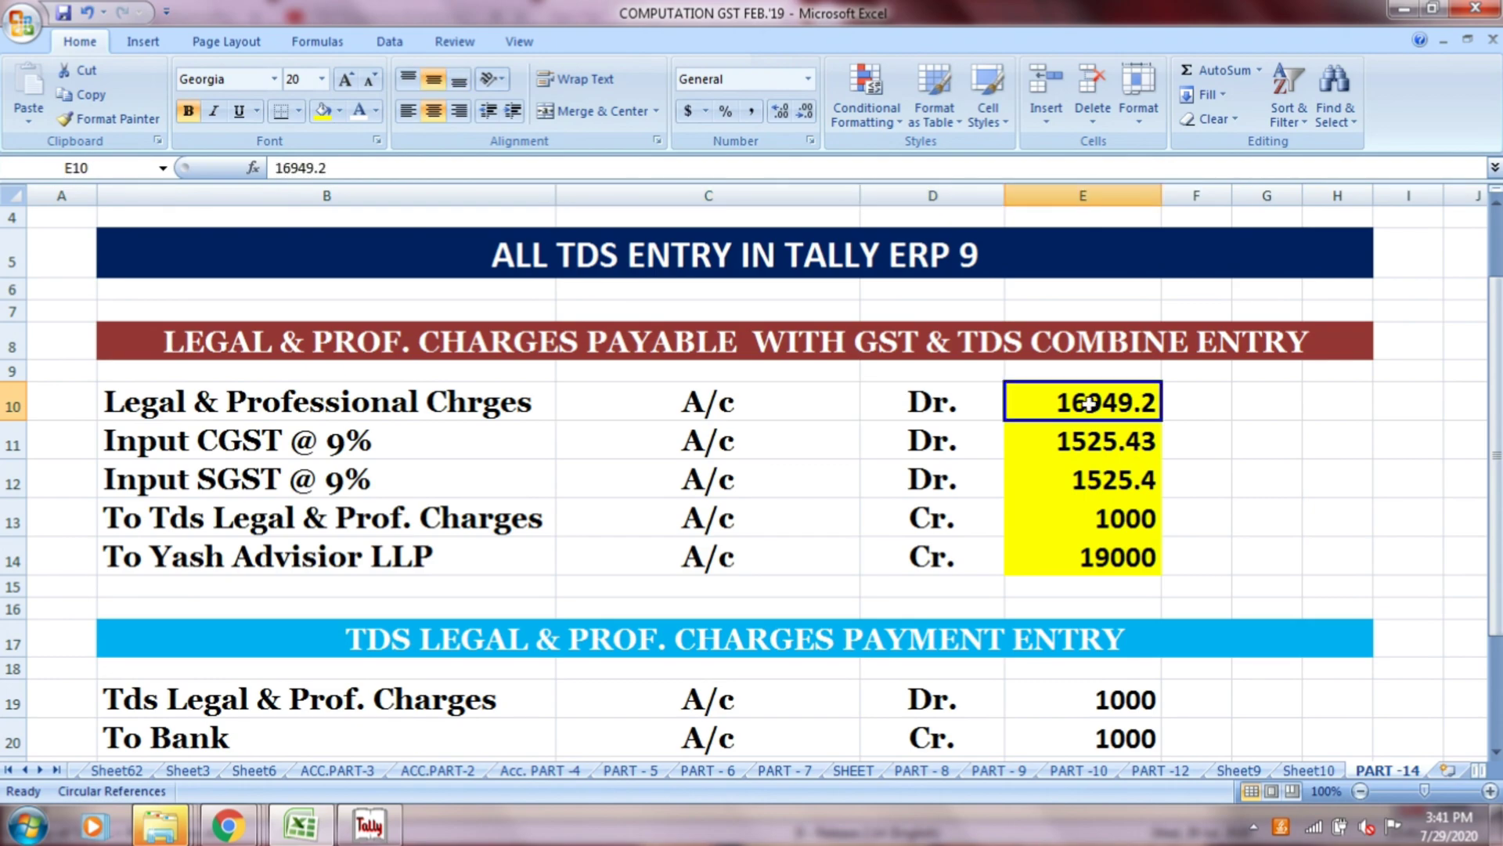
key(alt+Tab)
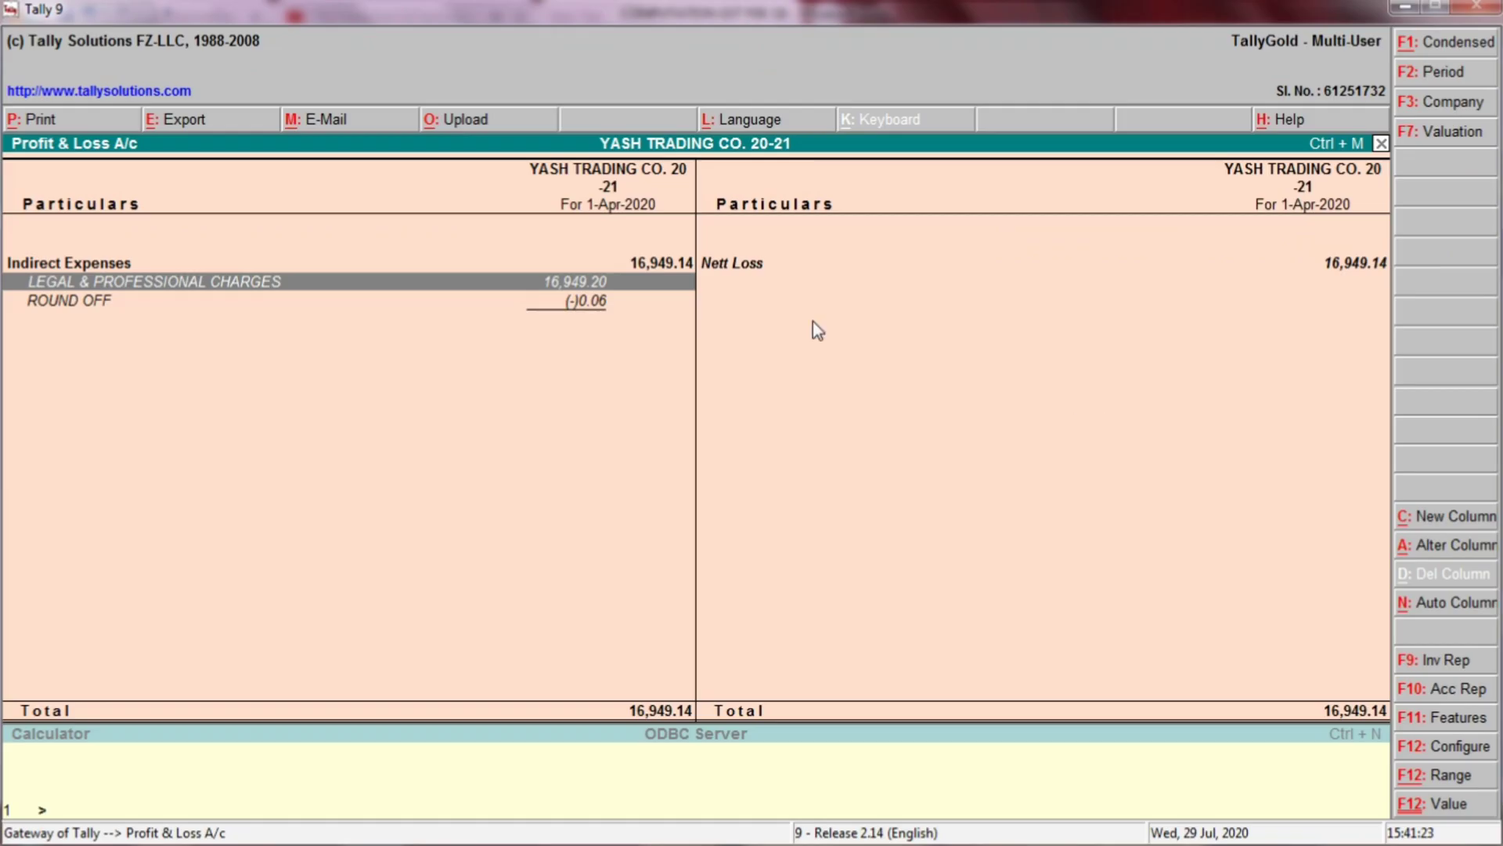
Step: View the ROUND OFF ledger's monthly summary, go back to the Profit & Loss A/c, and recheck the entry in Excel
click(600, 303)
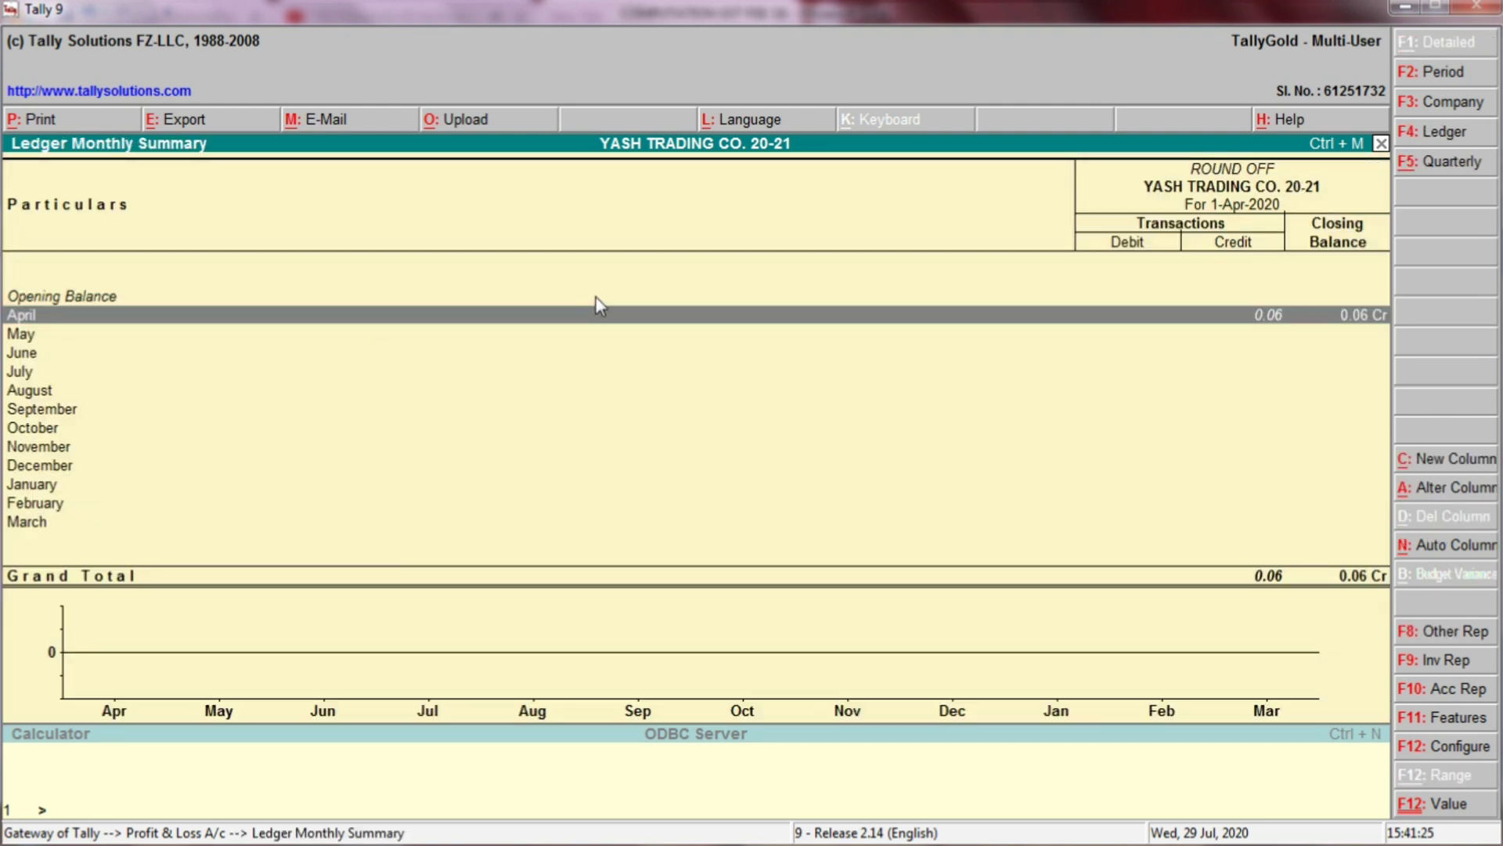
key(Escape)
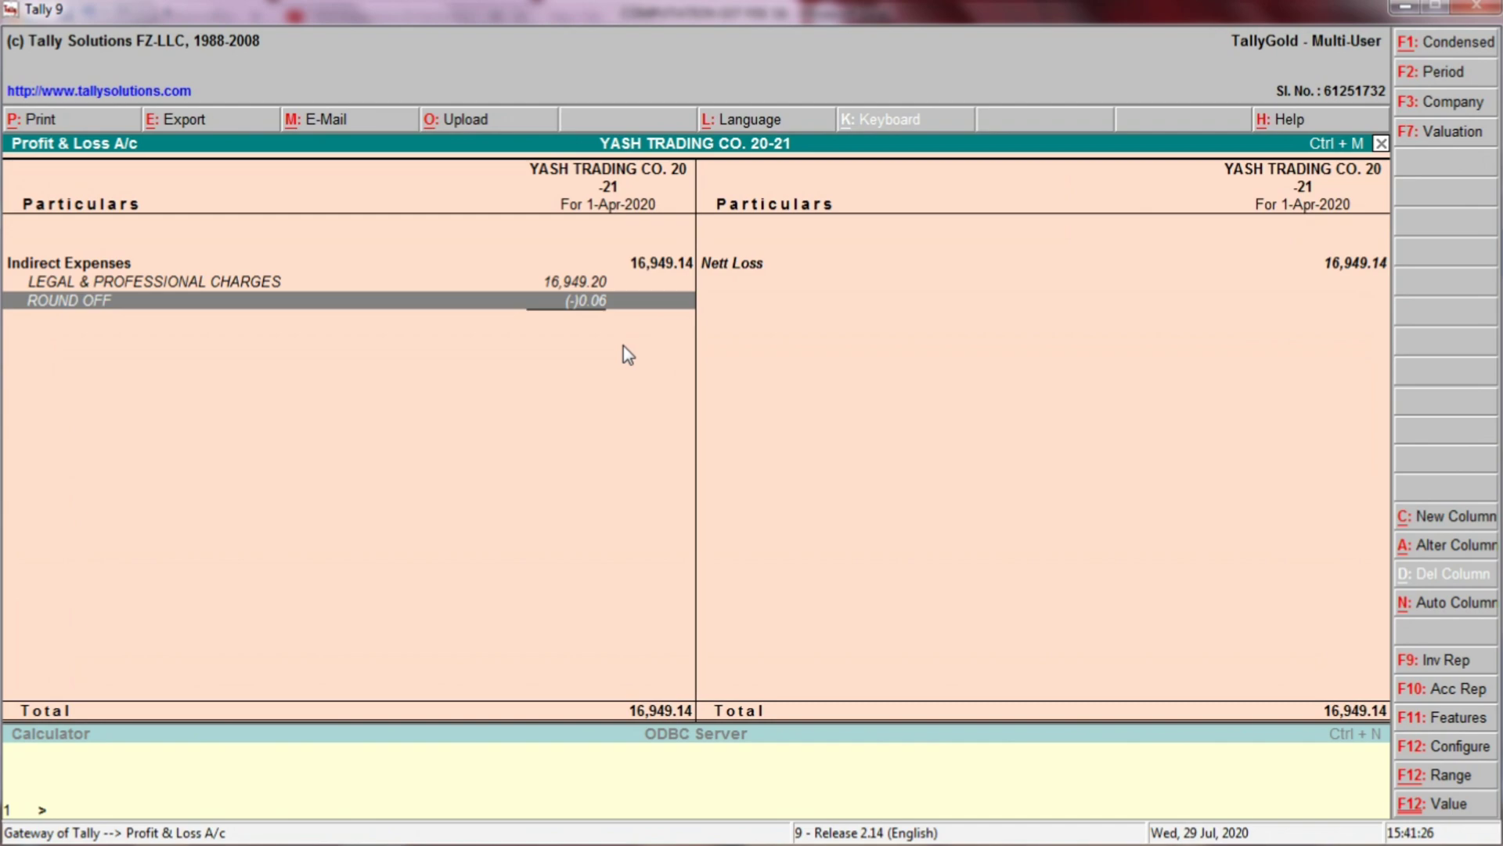
key(alt+Tab)
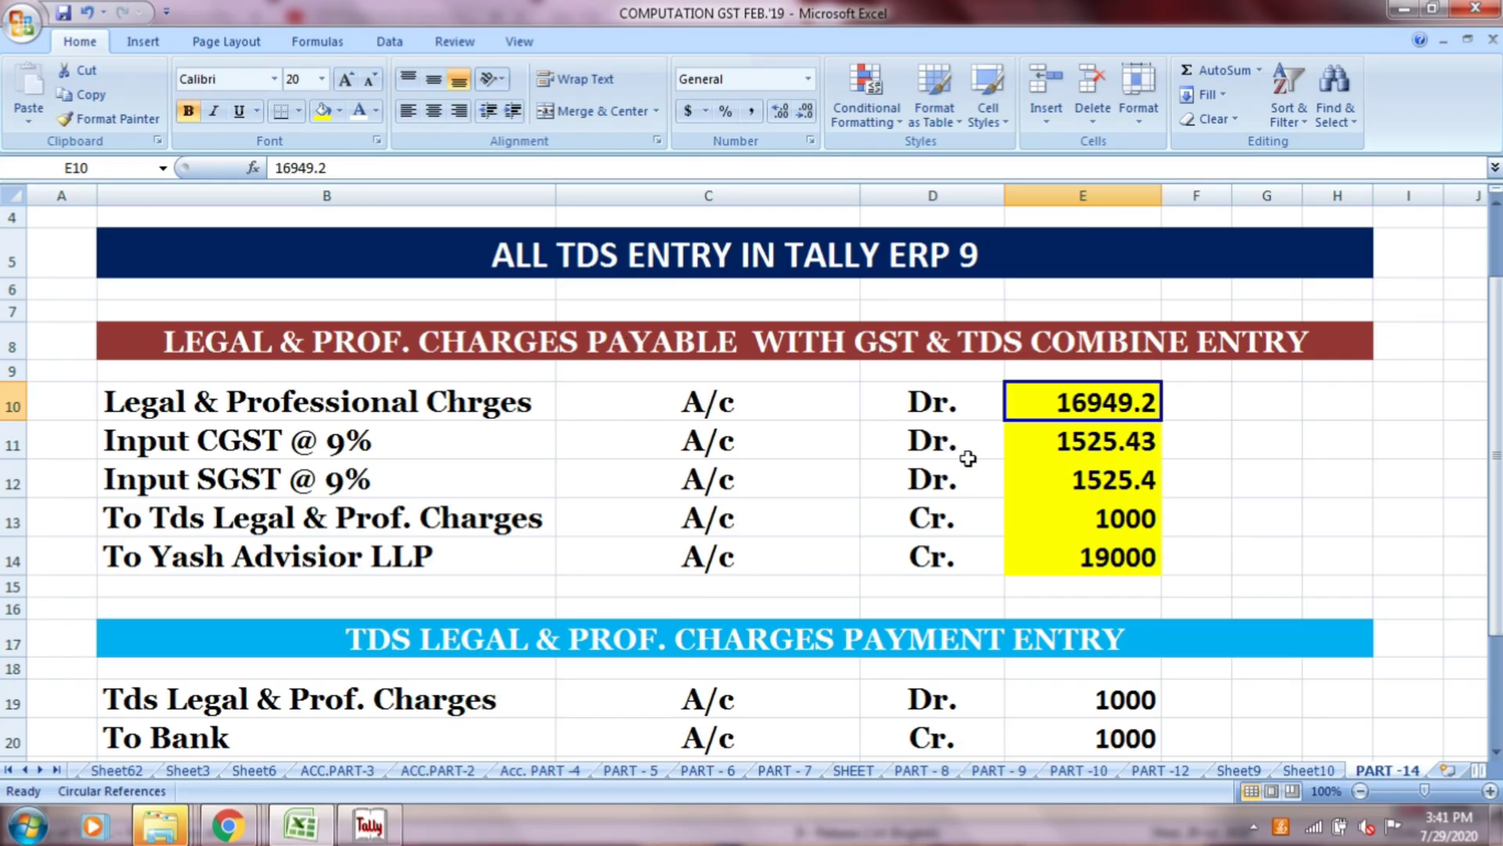
key(alt+Tab)
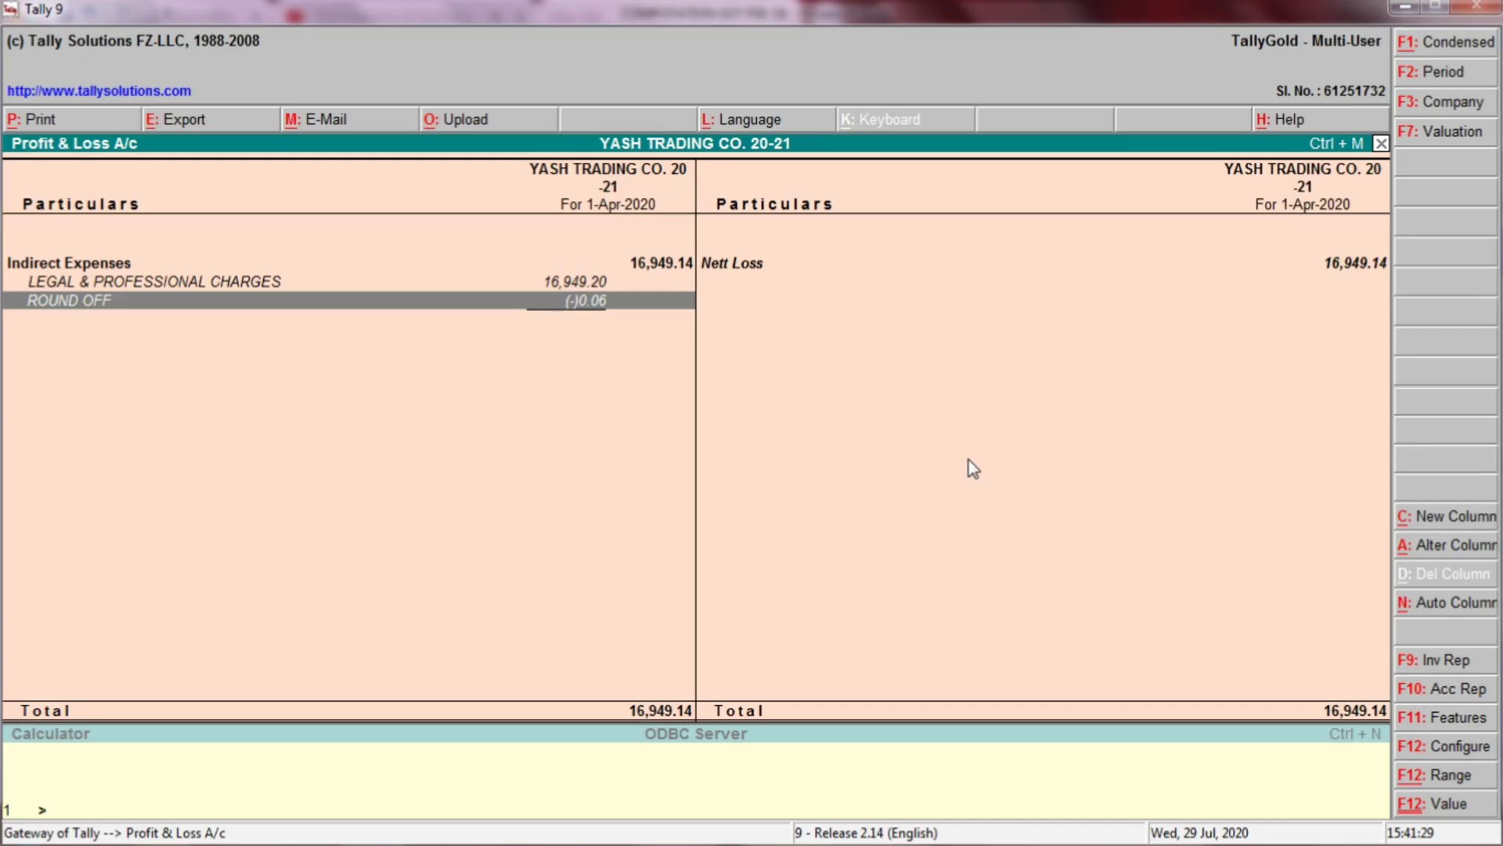
Step: Leave the Profit & Loss A/c, and open the Balance Sheet in detailed view
key(Escape)
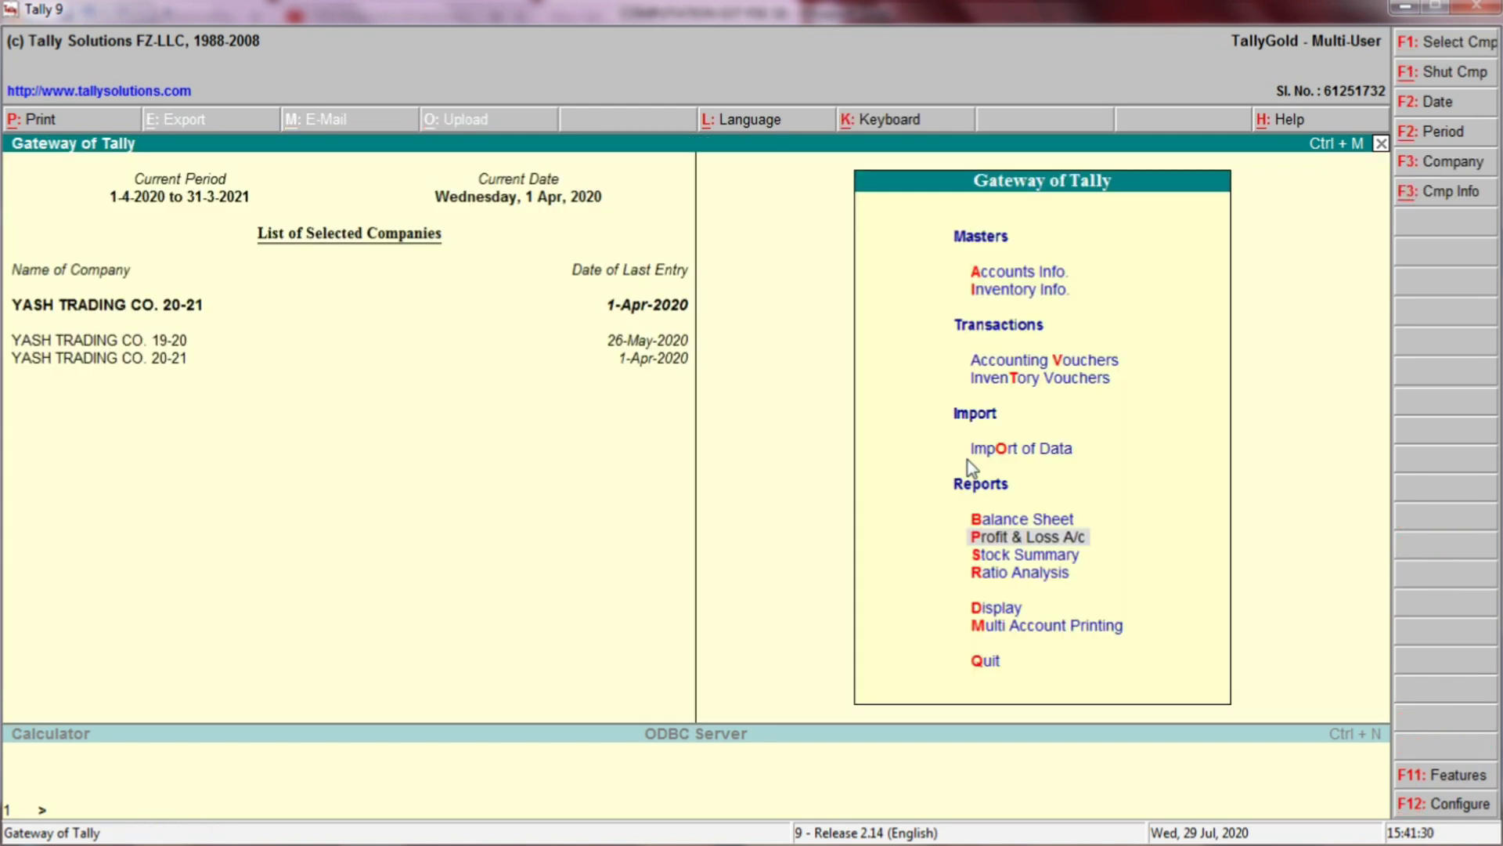
click(1006, 522)
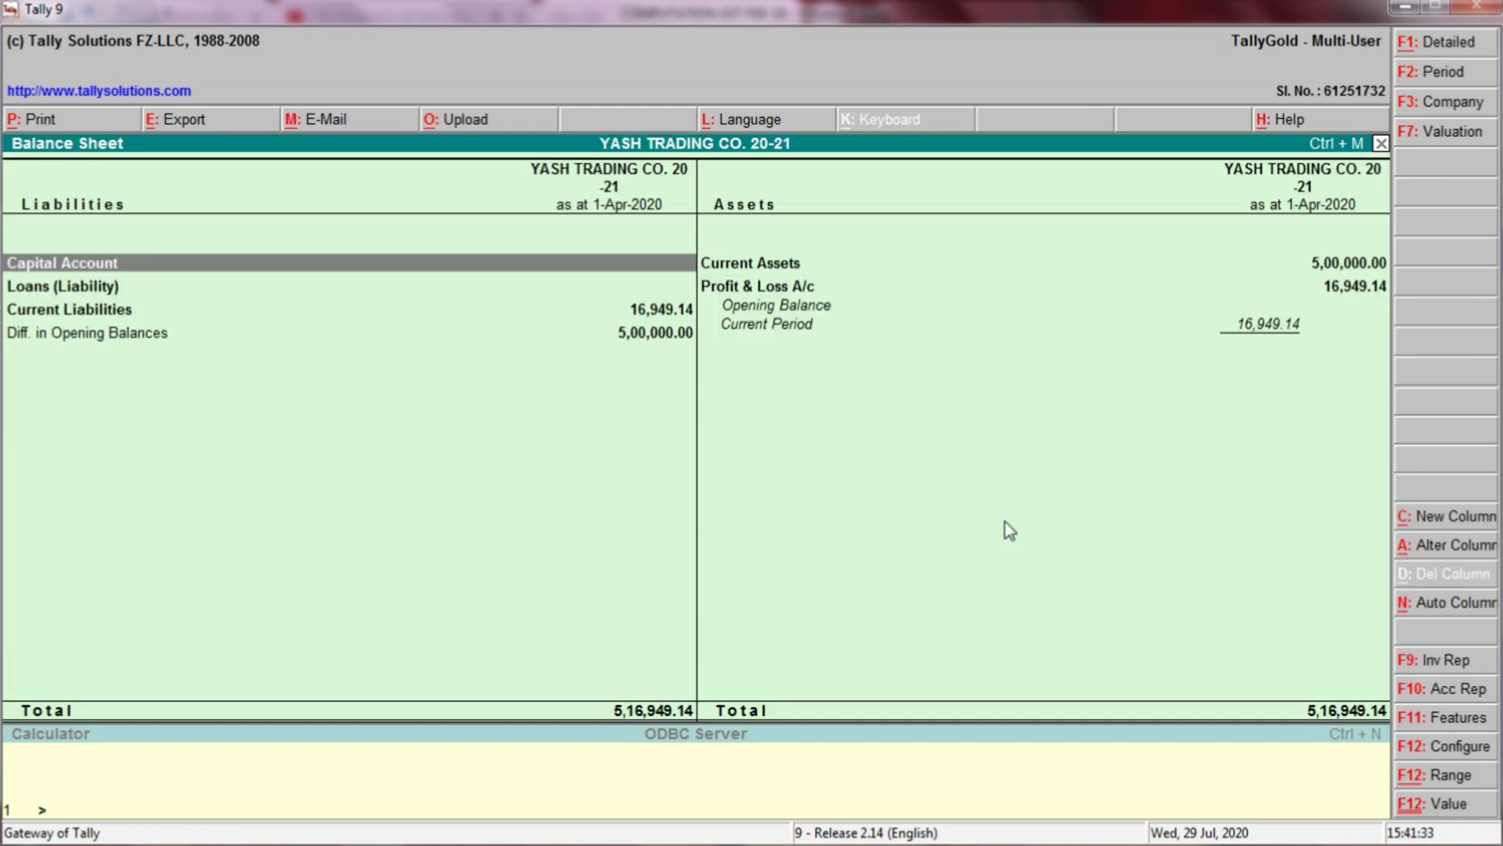
key(alt+F1)
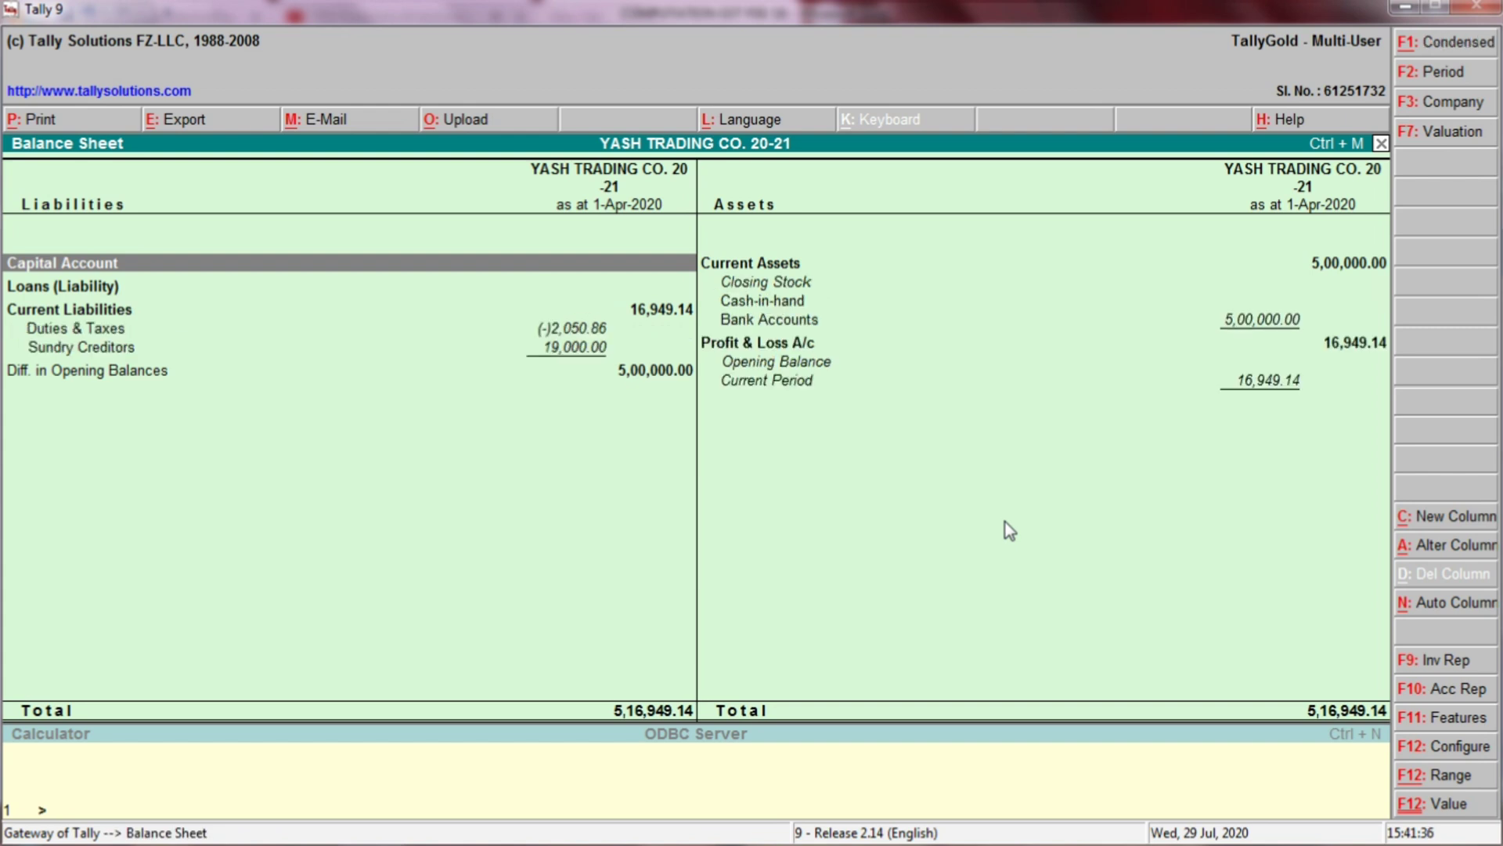
Step: Switch to Excel and review the Input CGST @ 9% and Input SGST @ 9% debit rows of the combined entry
key(alt+Tab)
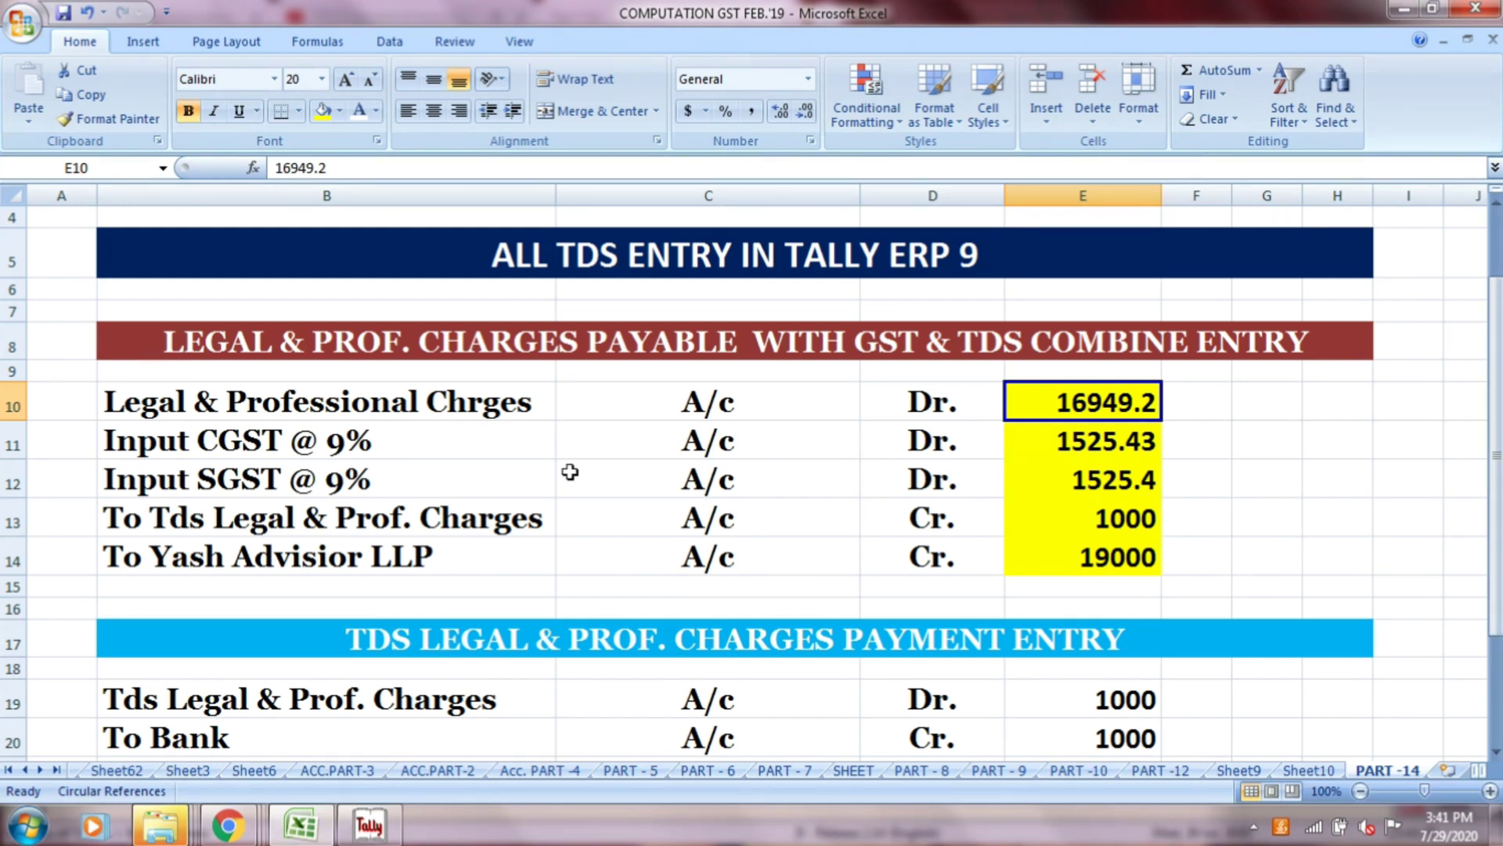
click(517, 438)
click(686, 446)
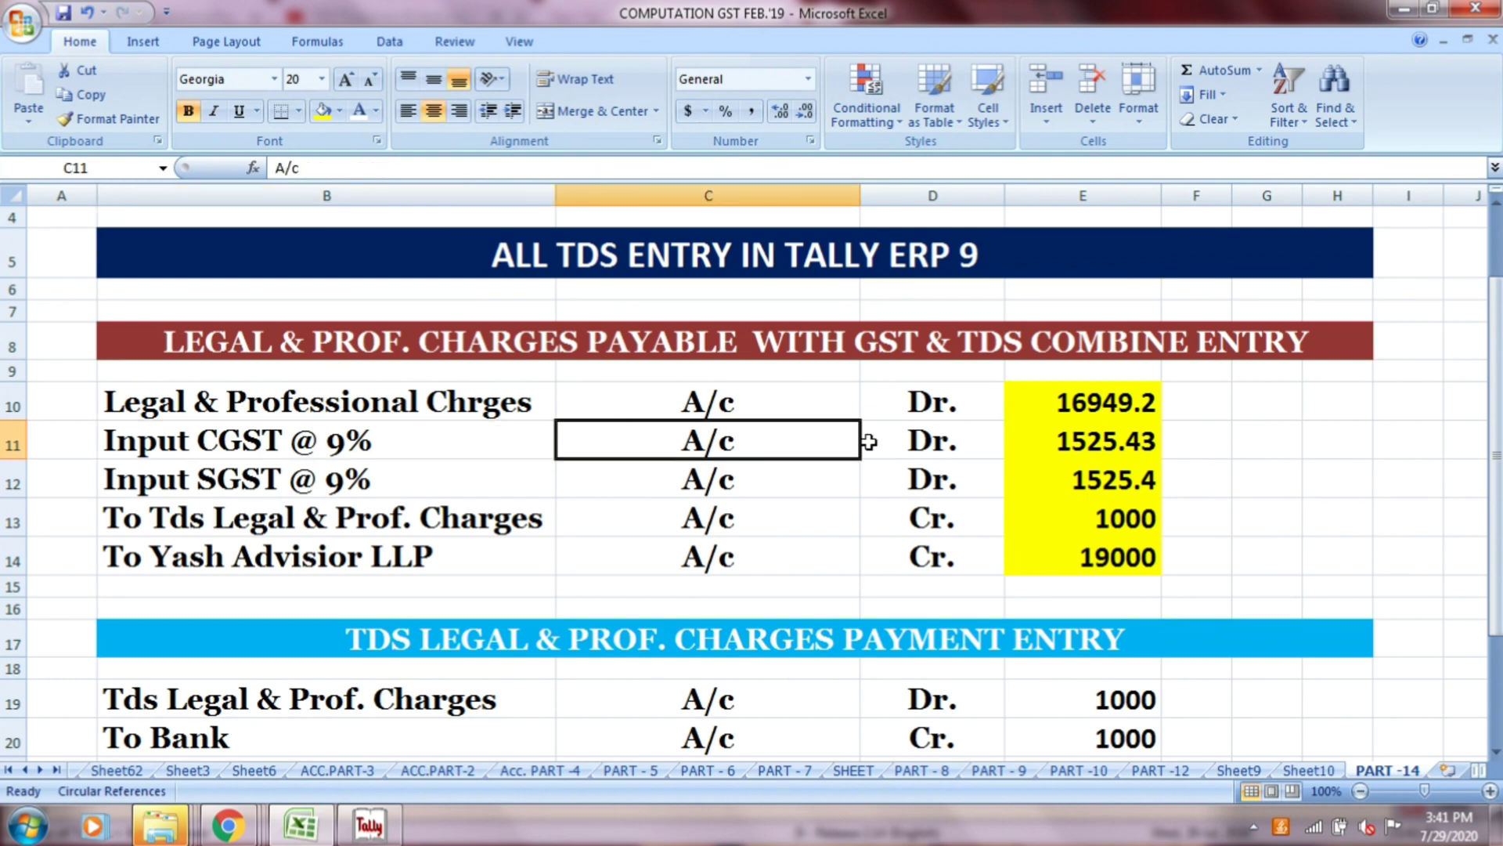
click(926, 440)
click(1048, 439)
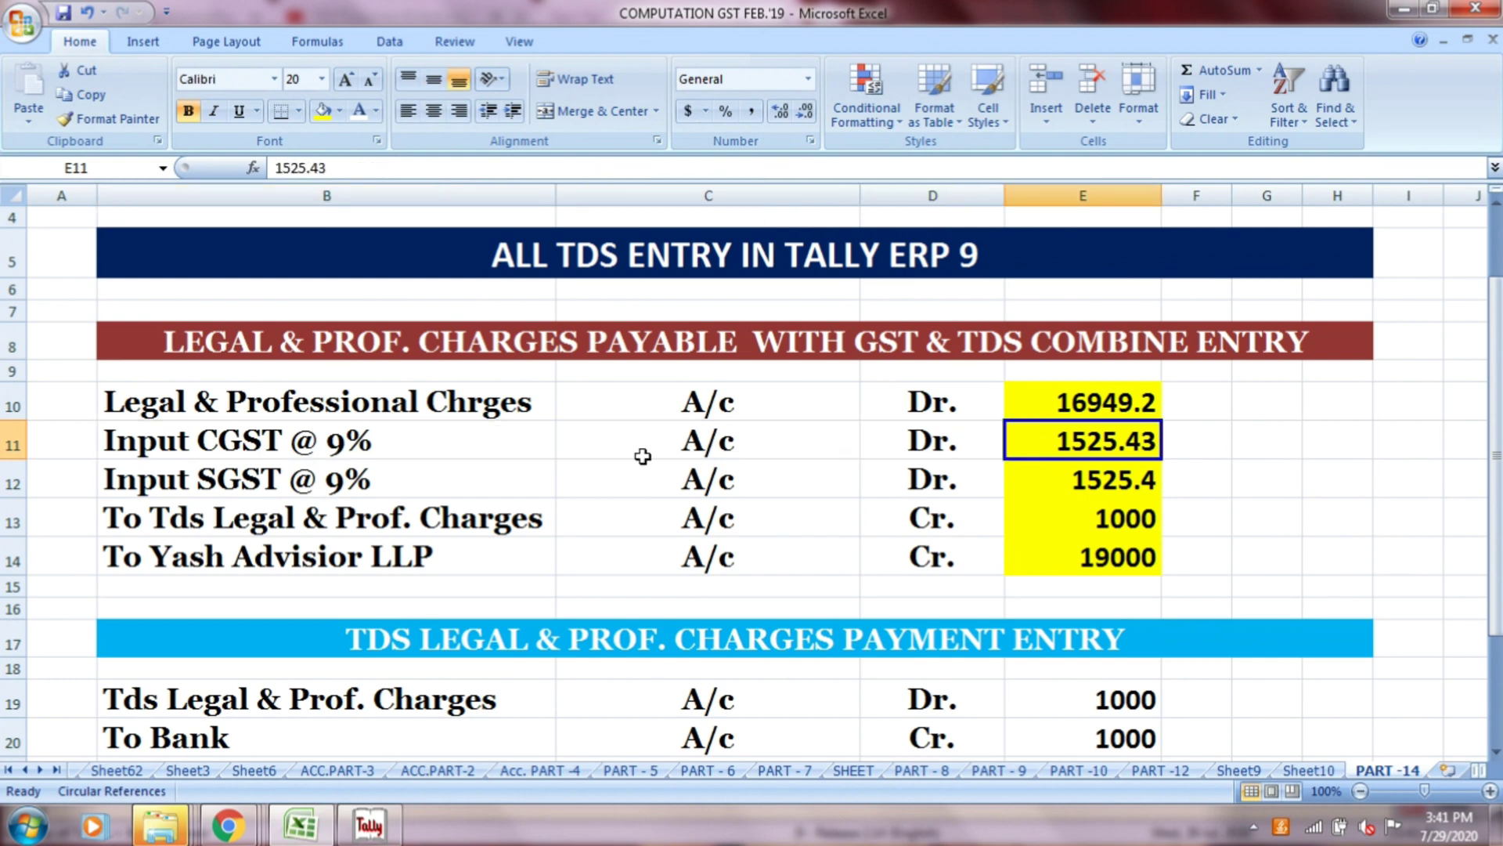
click(439, 479)
click(765, 473)
click(906, 479)
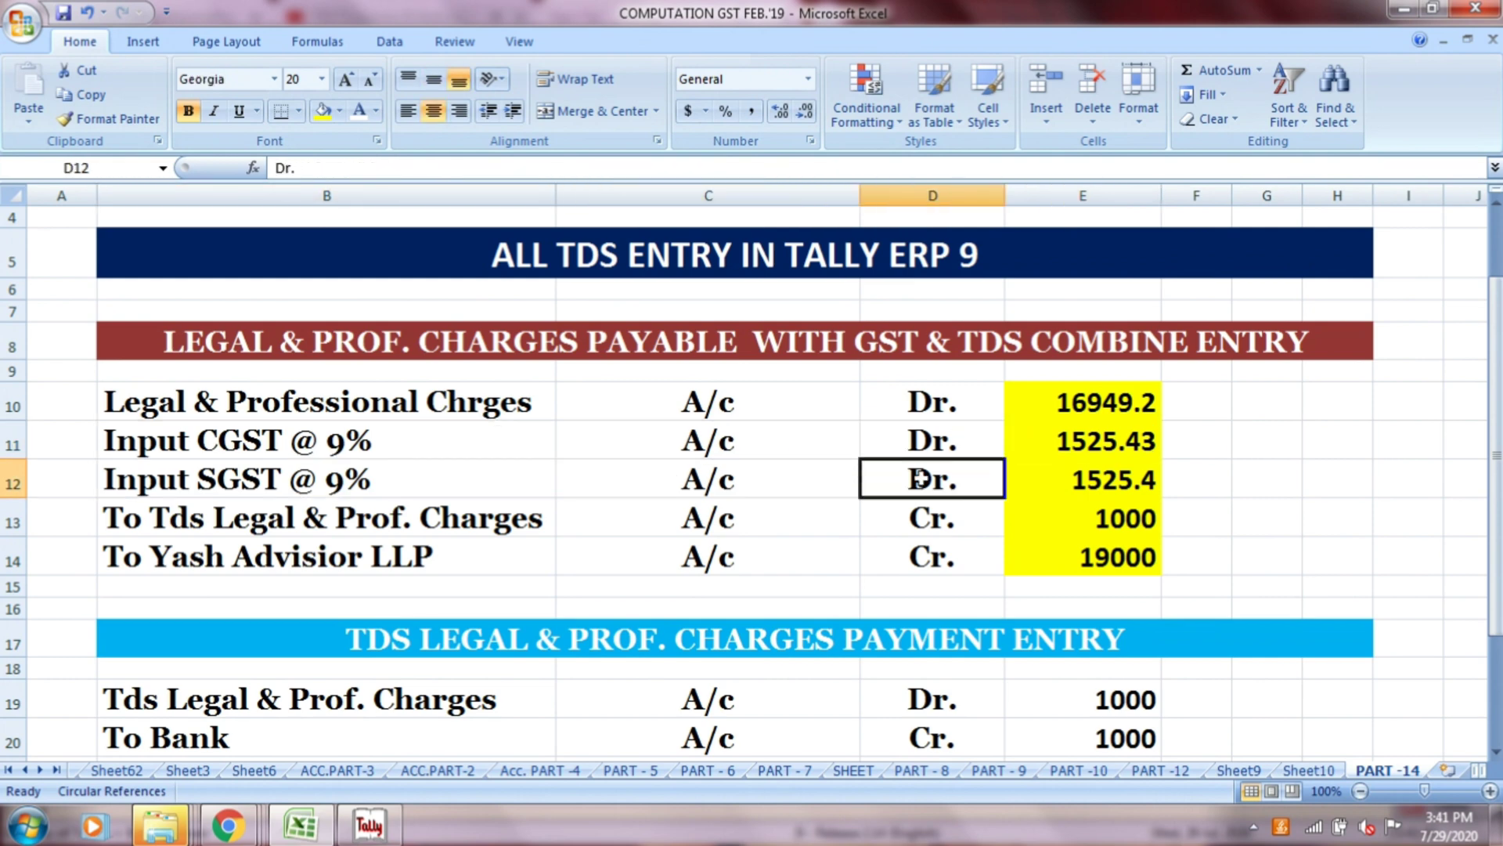
Step: Return to Tally, open the Duties & Taxes group from the Balance Sheet, and check the INPUT CGST and INPUT SGST ledgers
key(alt+Tab)
key(Down)
key(Down)
key(Down)
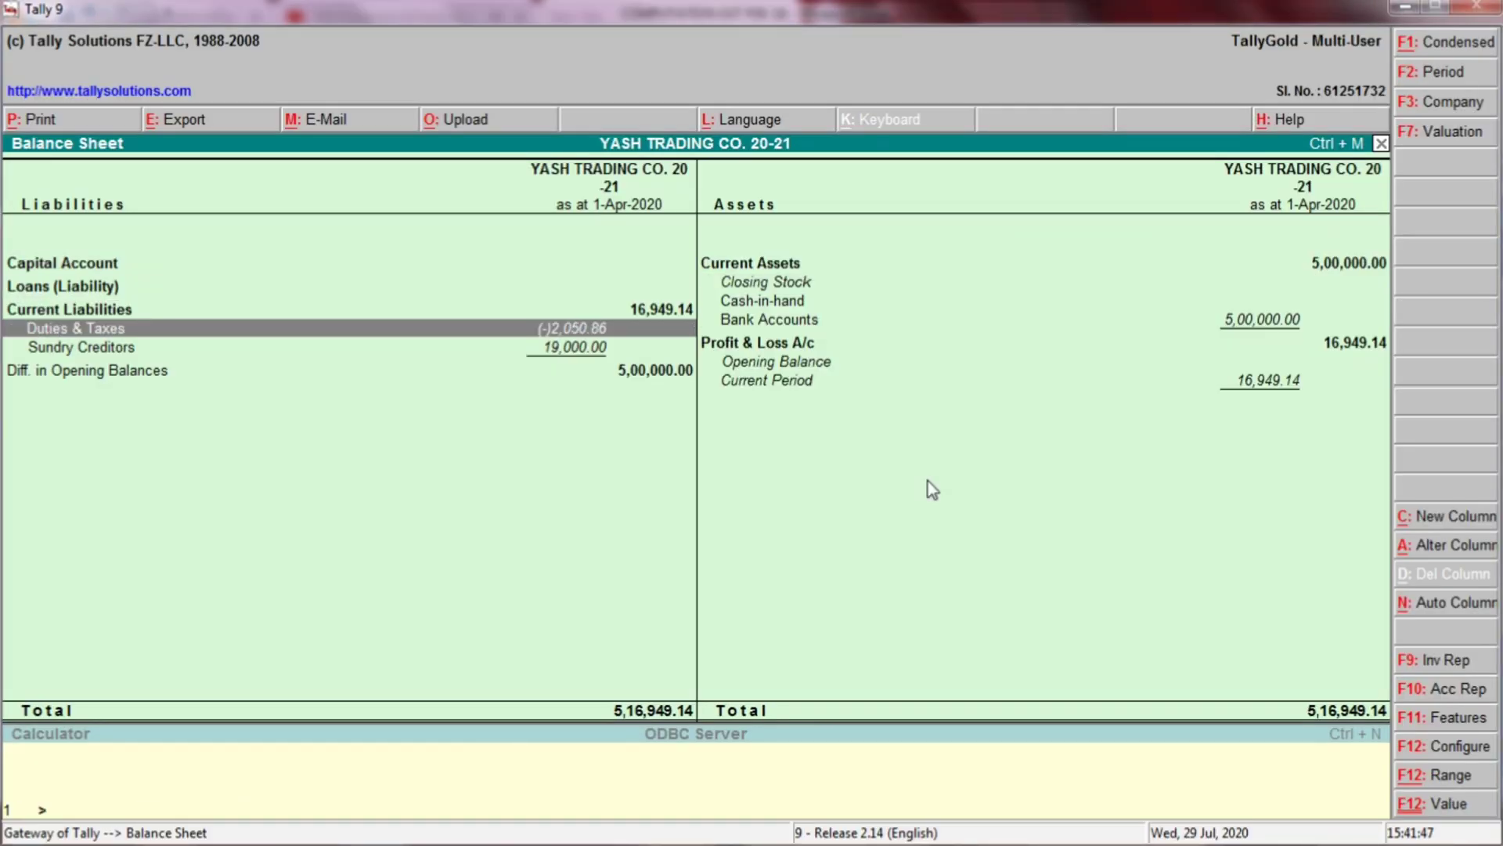
key(Return)
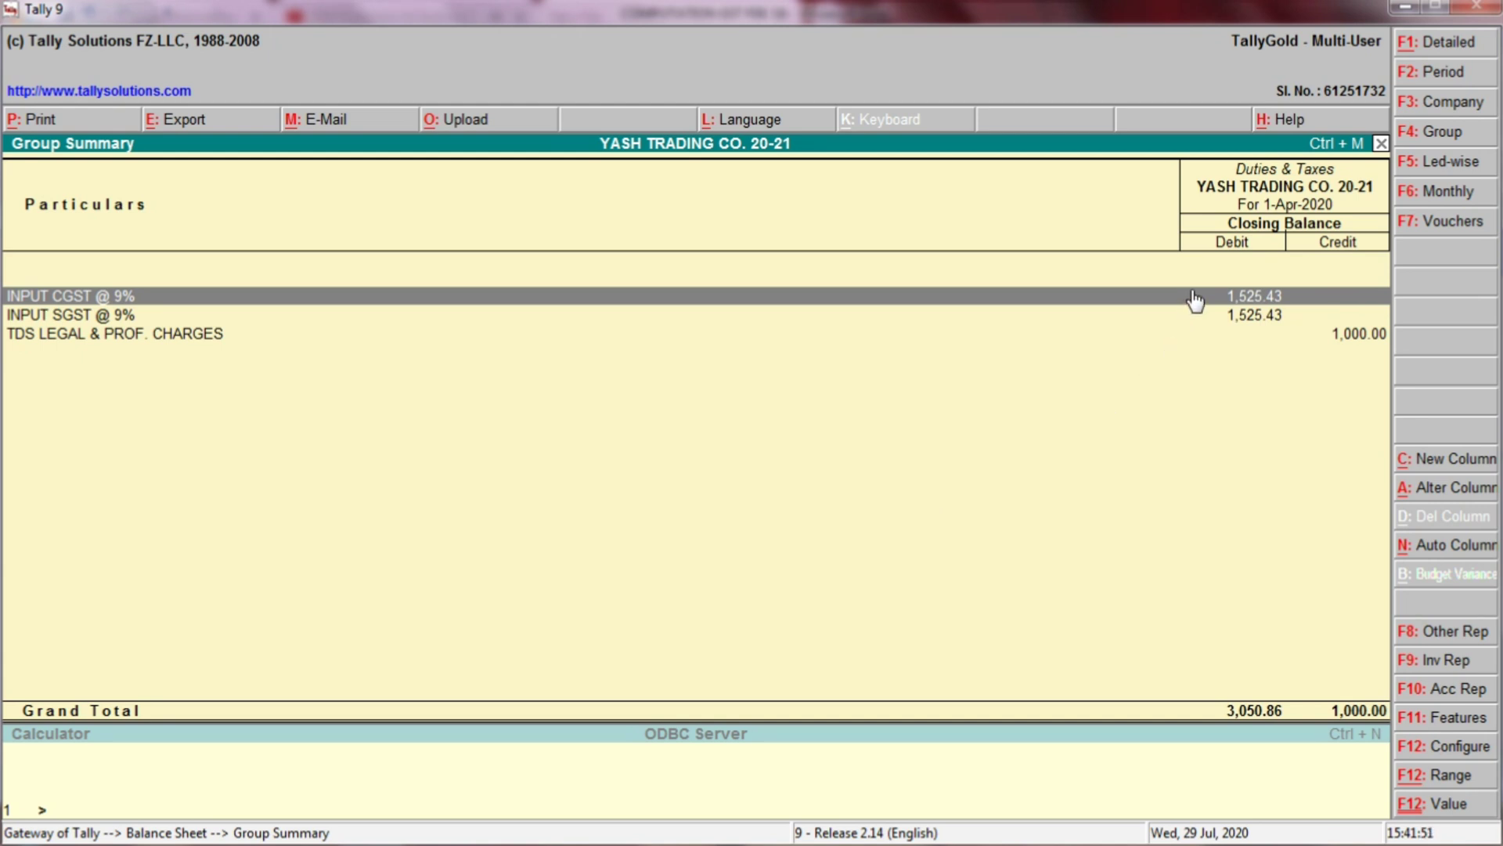
key(Down)
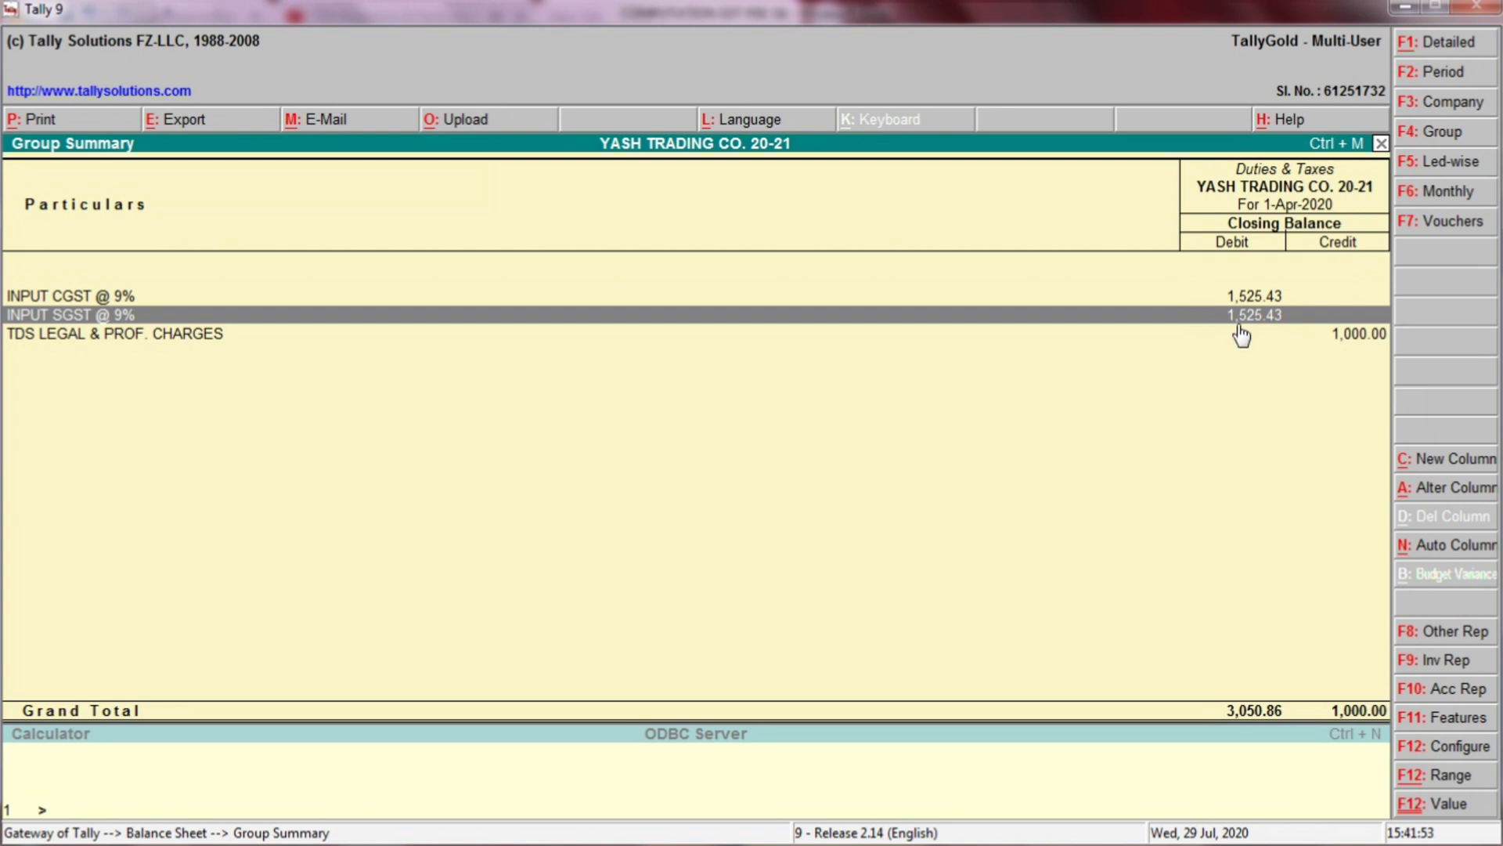
Step: Compare the Tds Legal & Prof. Charges credit row in Excel with the TDS LEGAL & PROF. CHARGES ledger in Tally
key(alt+Tab)
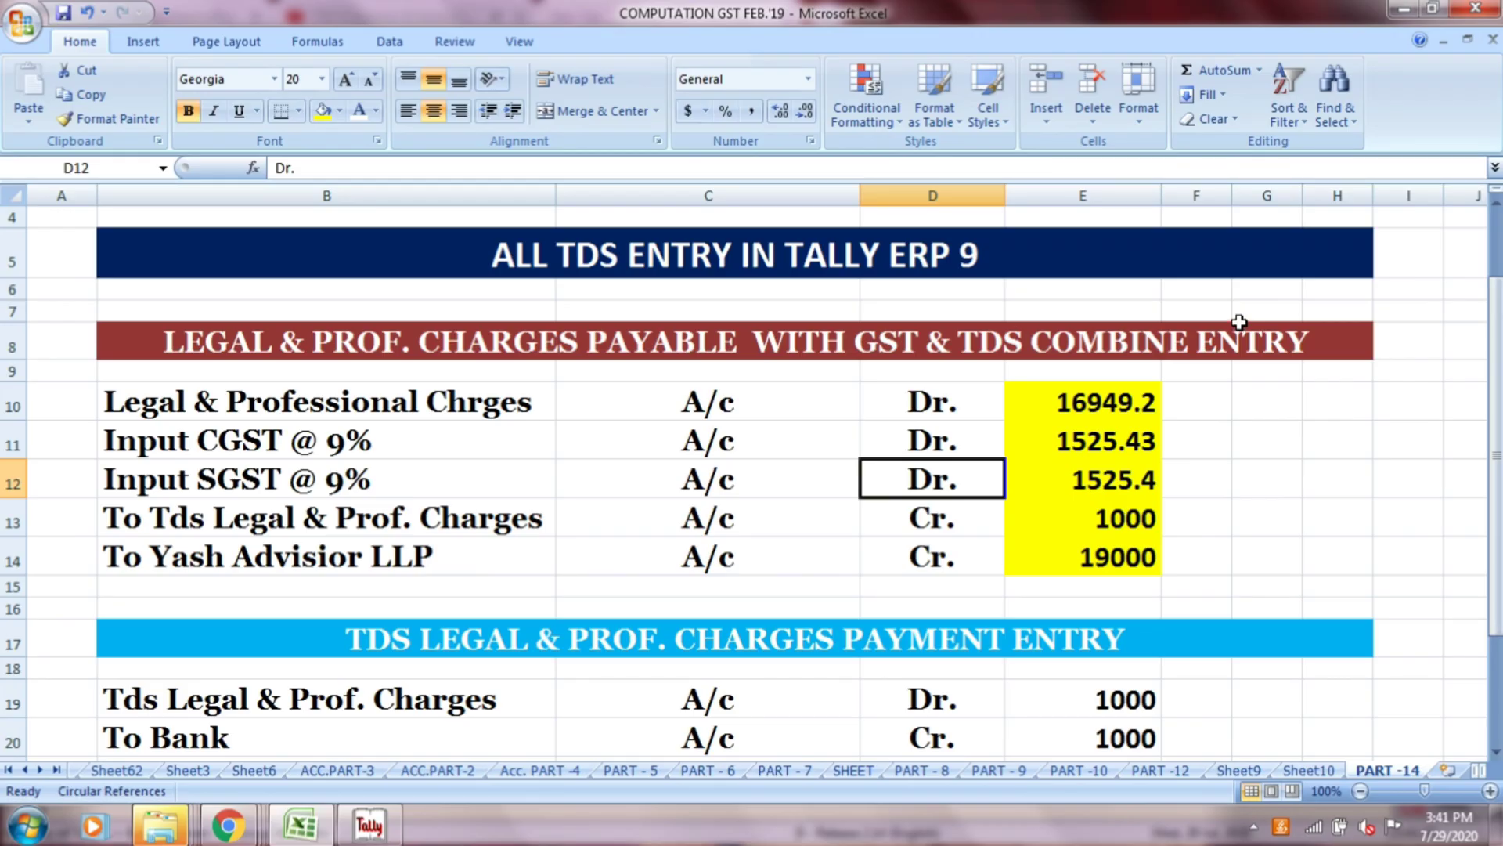
click(502, 513)
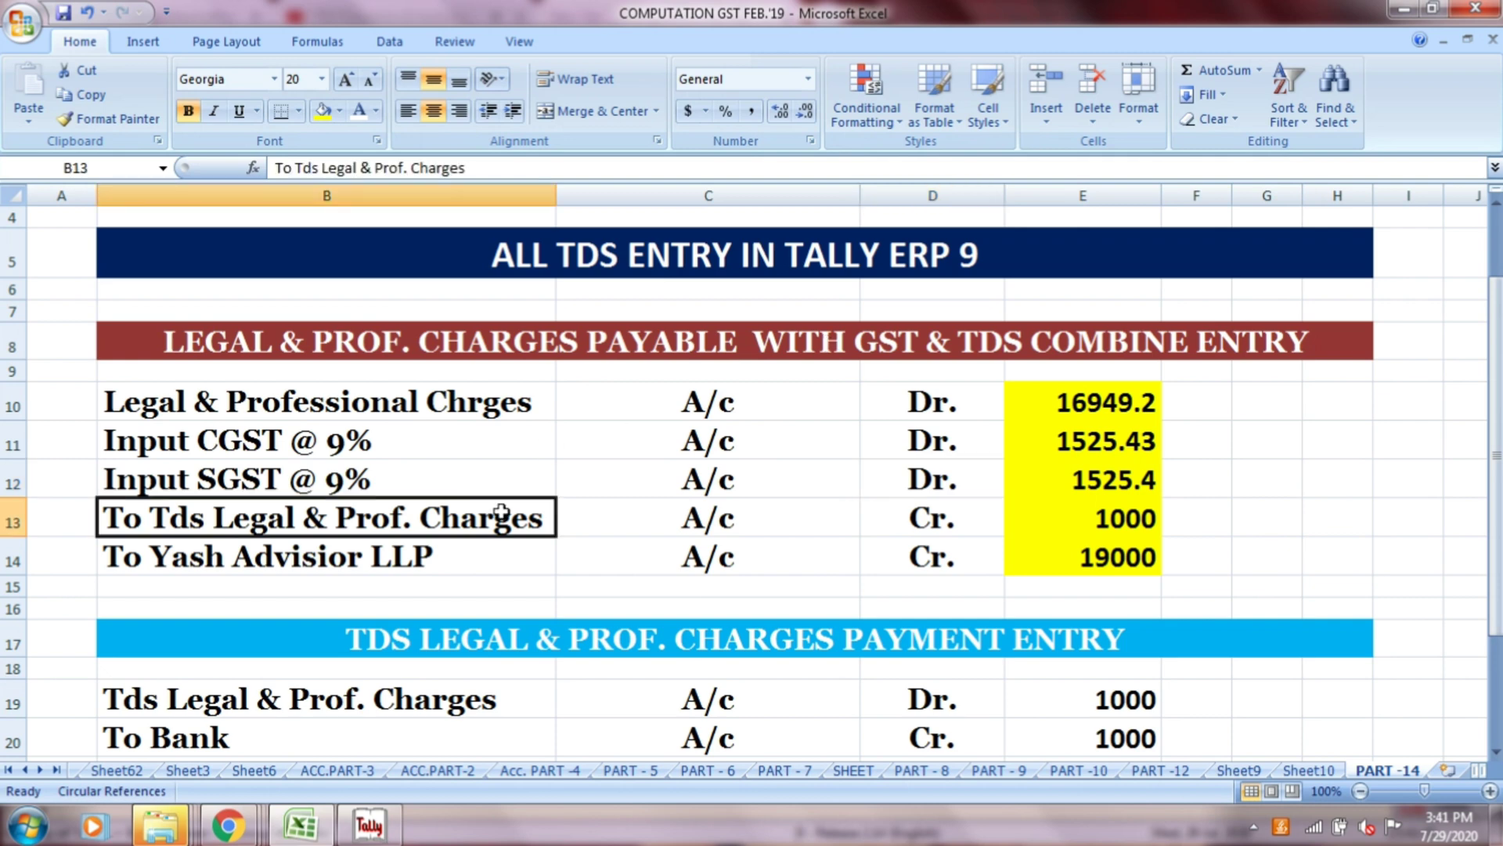
click(667, 503)
click(925, 522)
click(1073, 526)
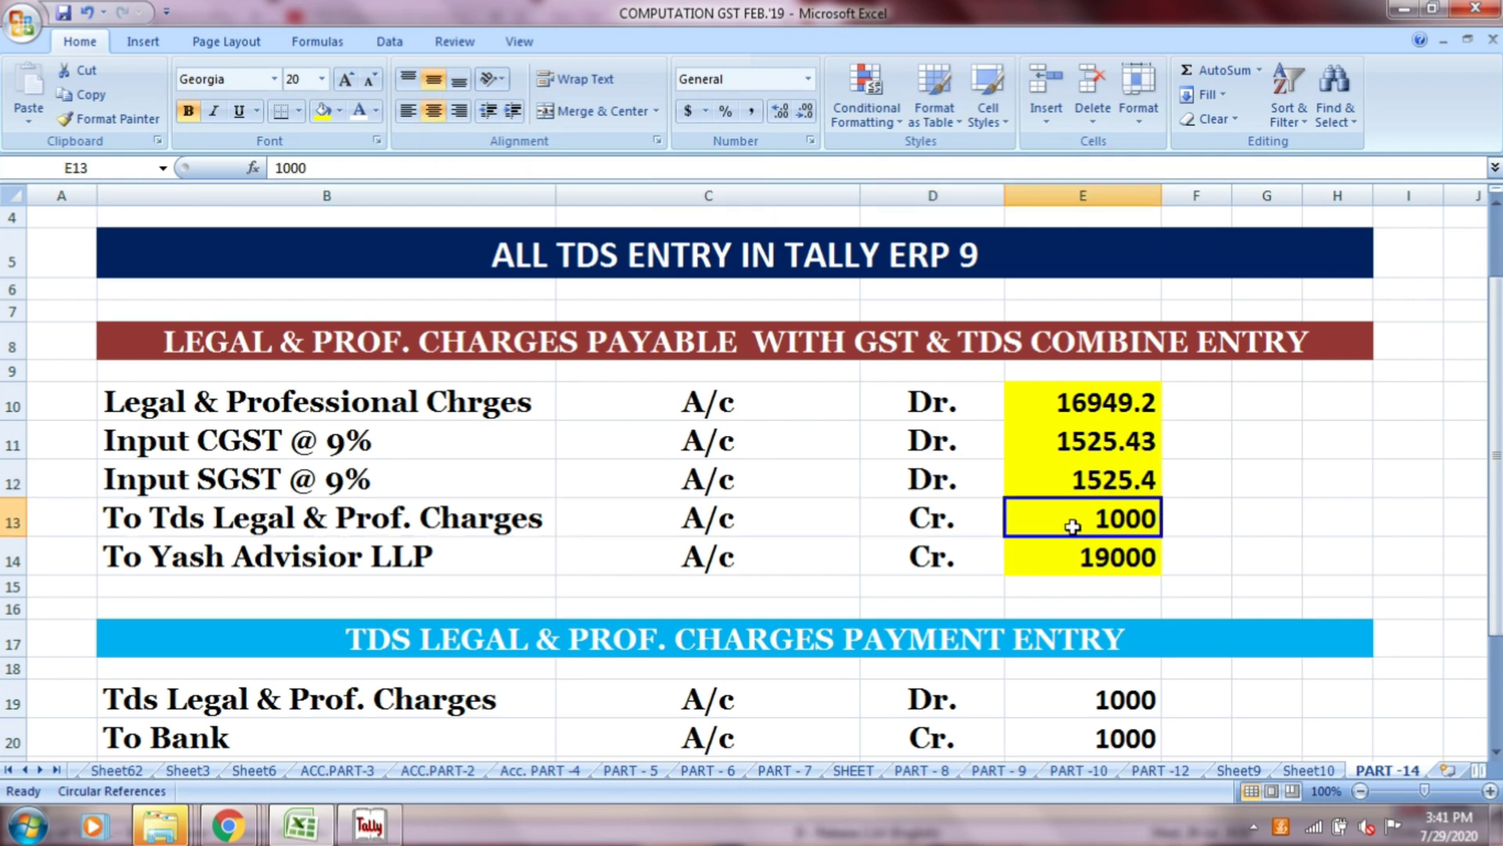
key(alt+Tab)
key(Down)
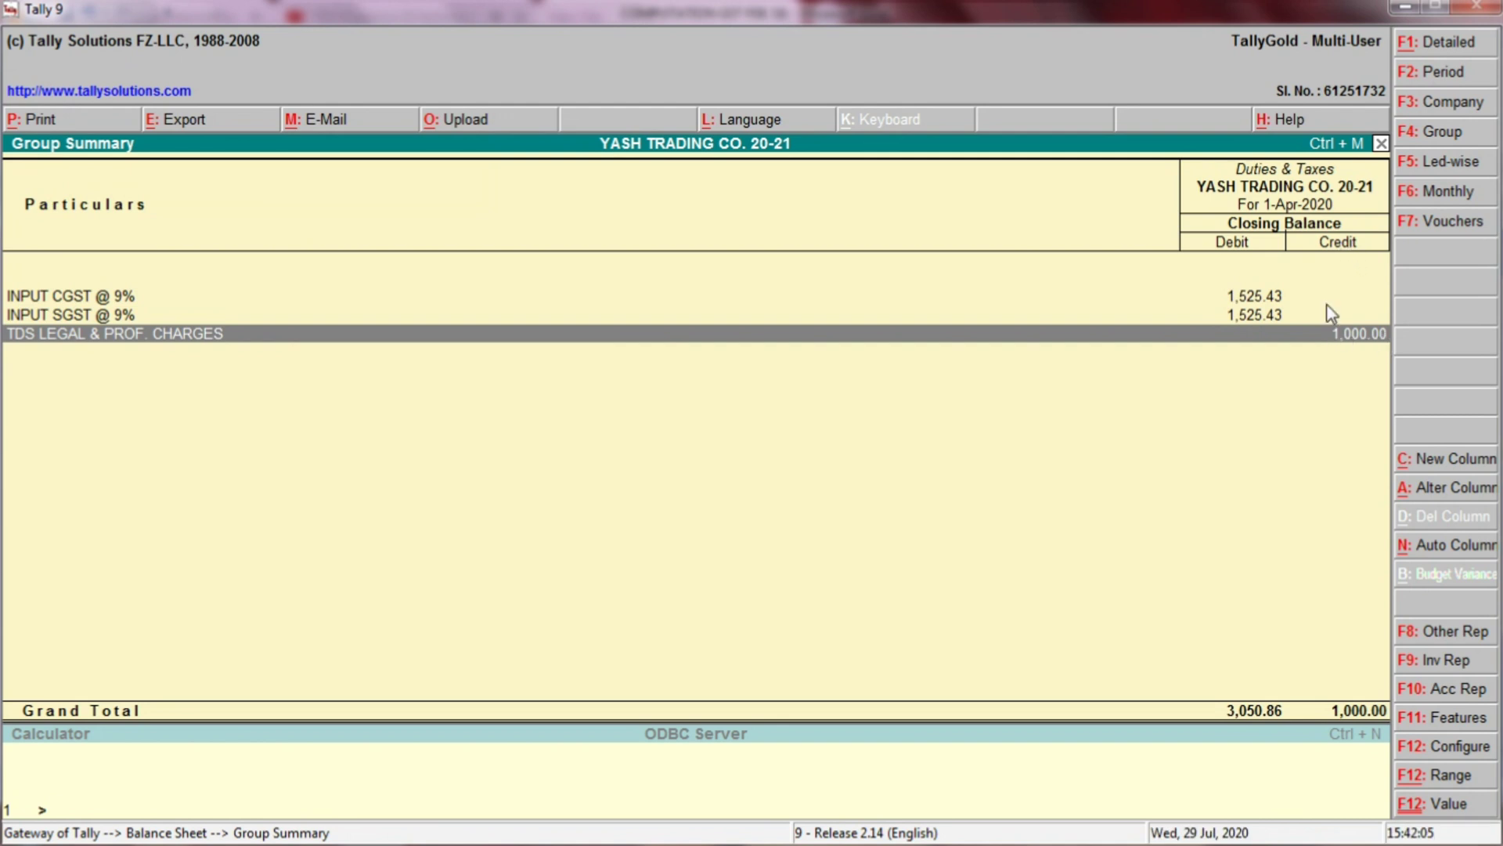
key(alt+Tab)
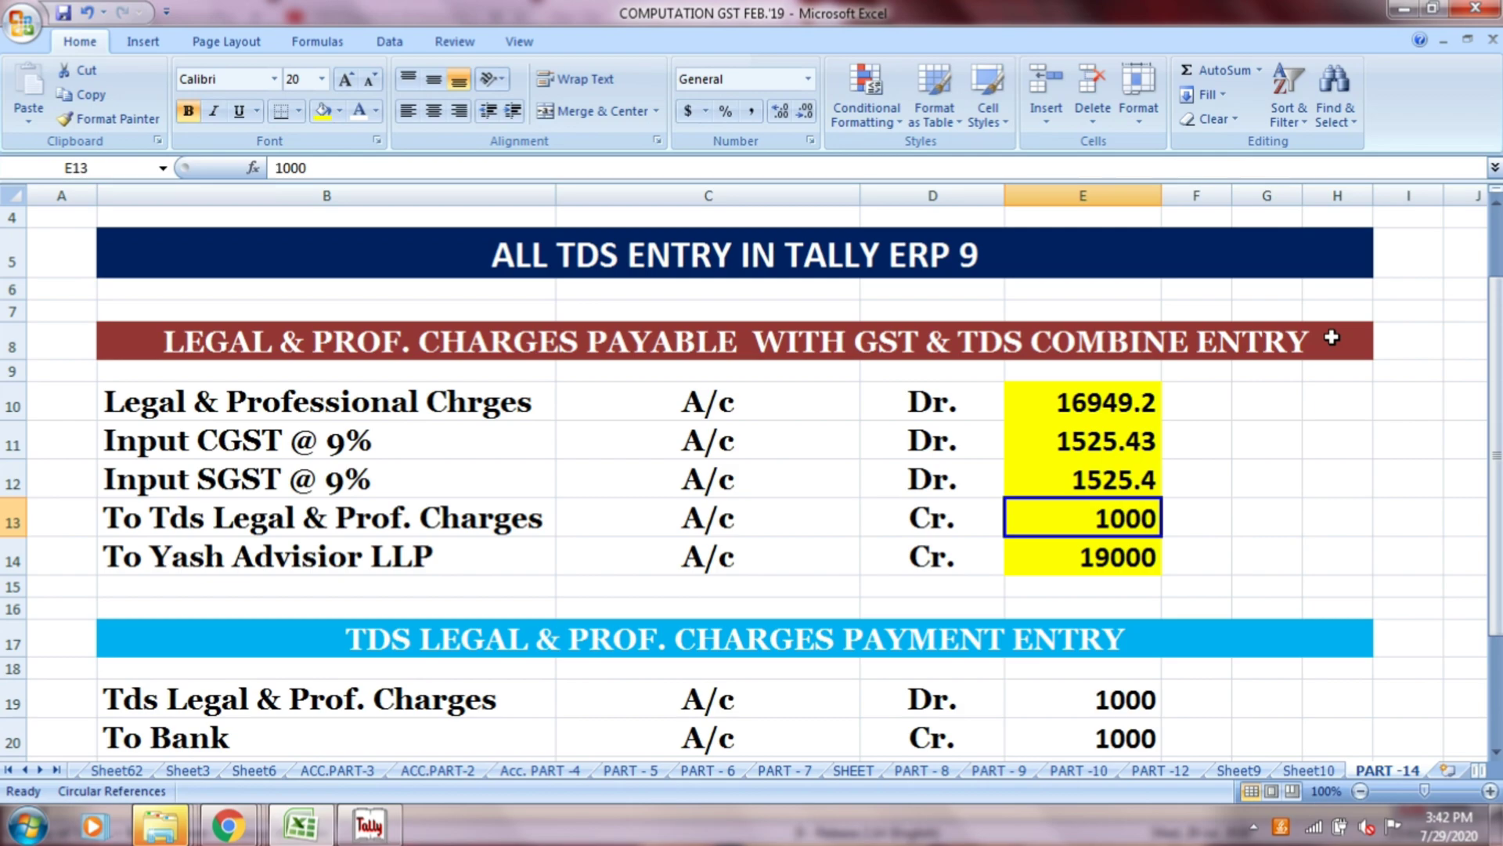
key(alt+Tab)
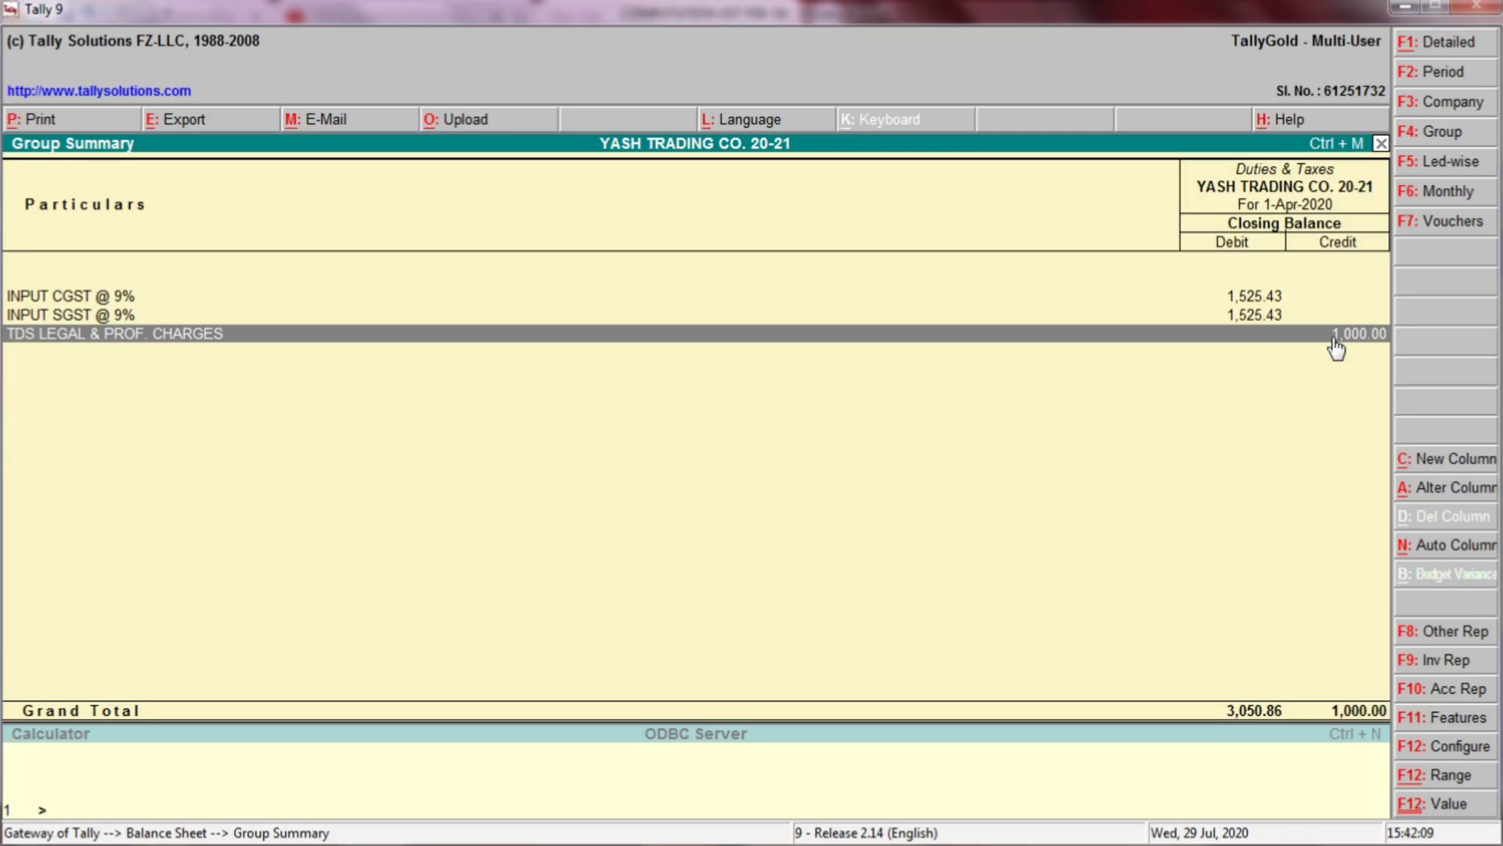
Step: Go back to the Balance Sheet, and compare Sundry Creditors with the Yash Advisior LLP credit amount in Excel
key(Escape)
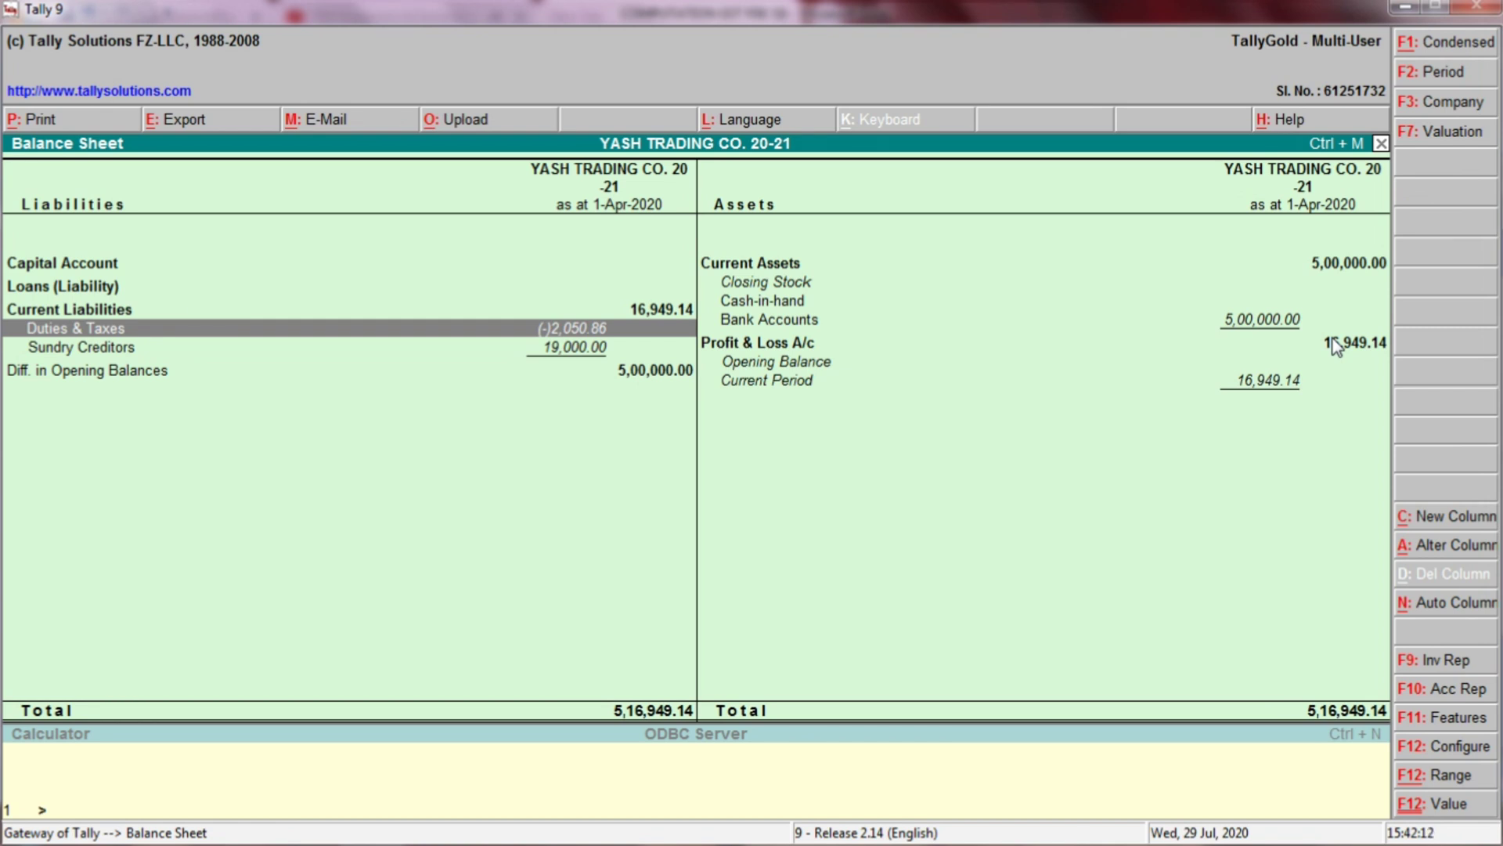
key(Down)
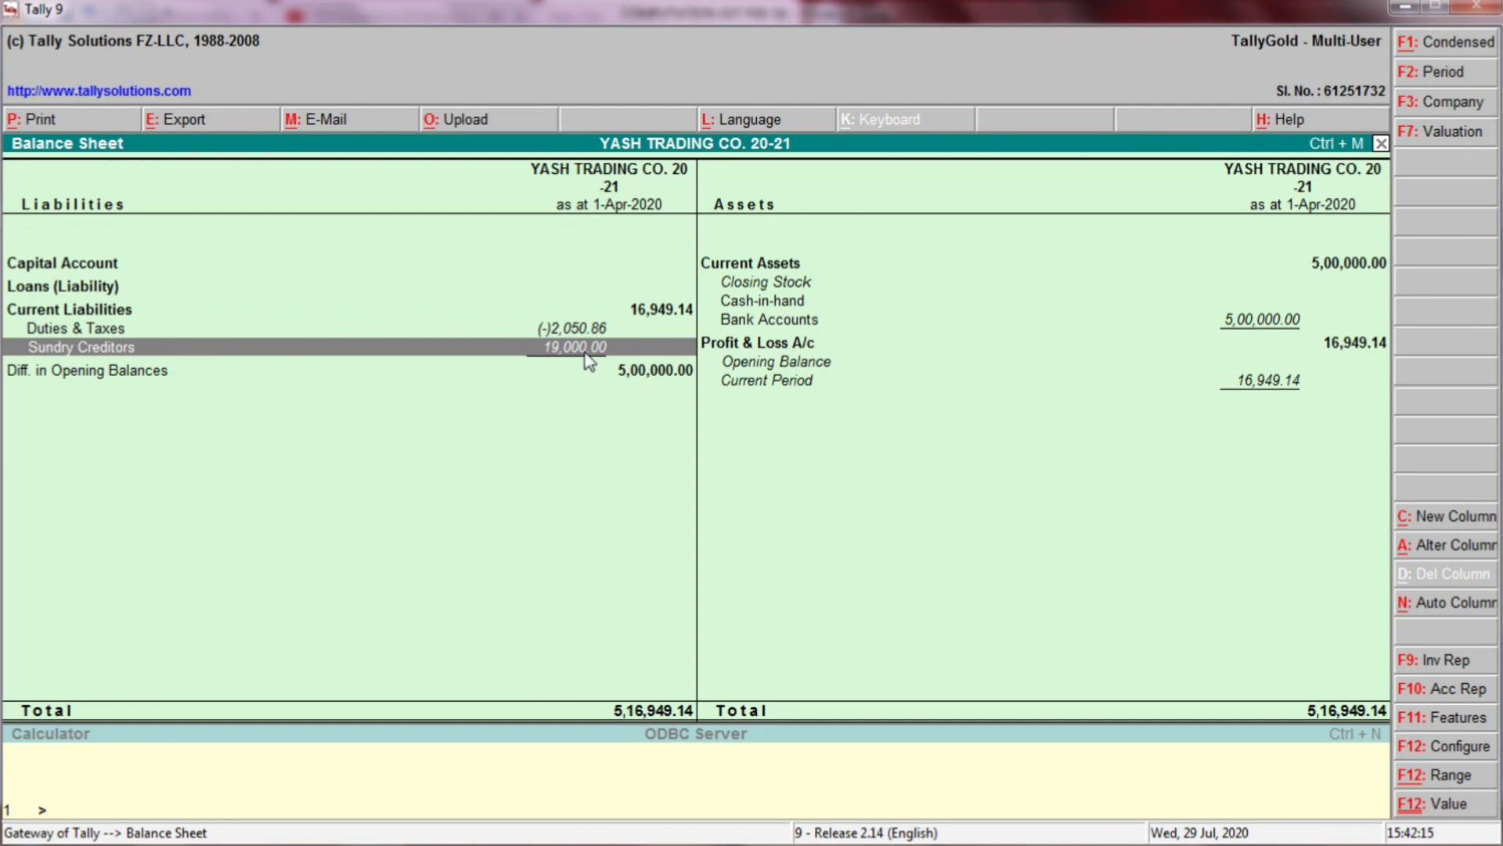
key(alt+Tab)
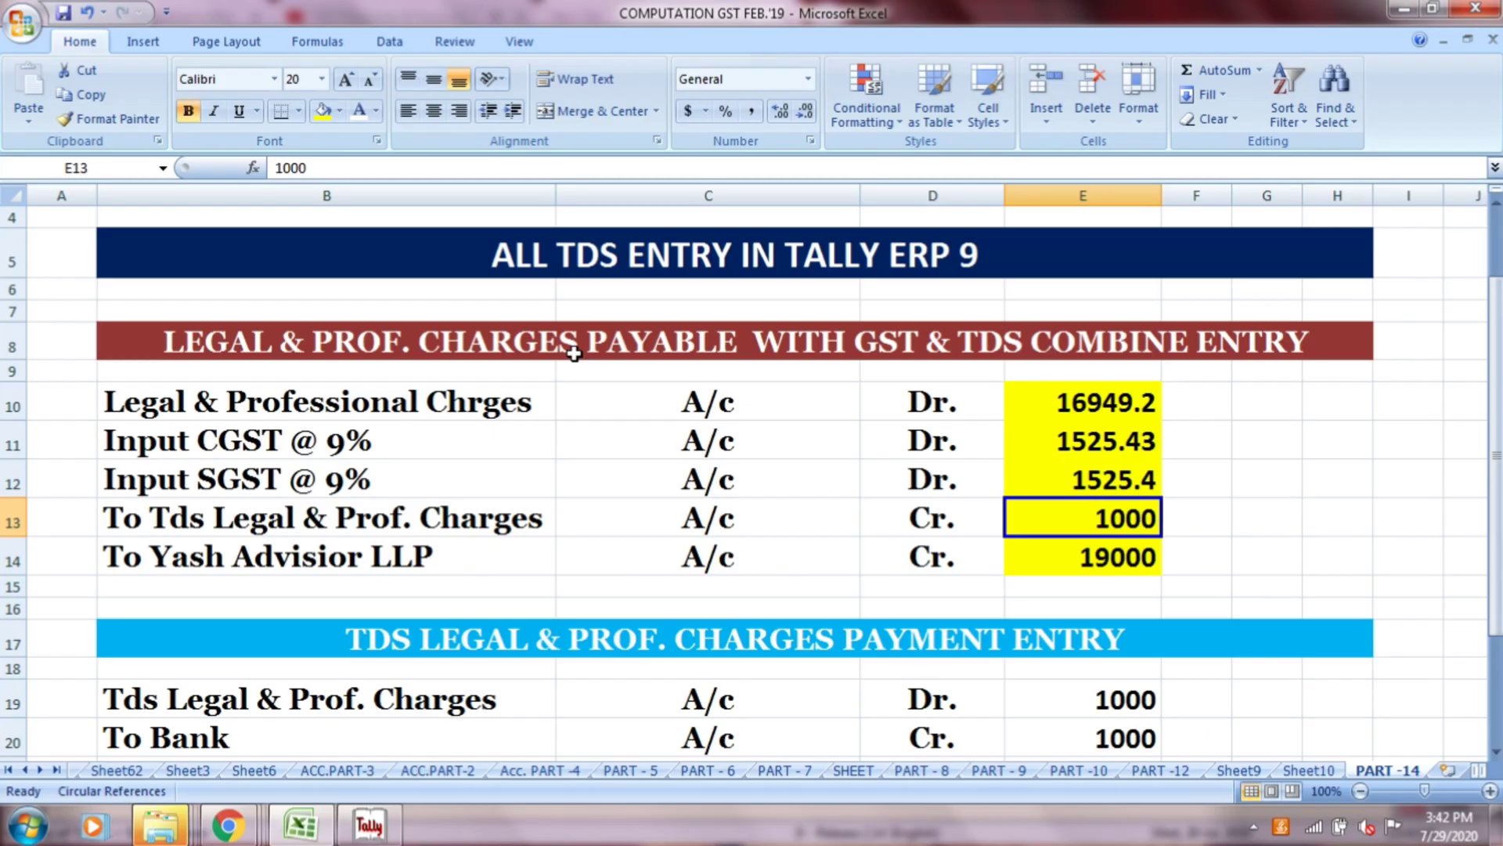
click(1103, 556)
key(alt+Tab)
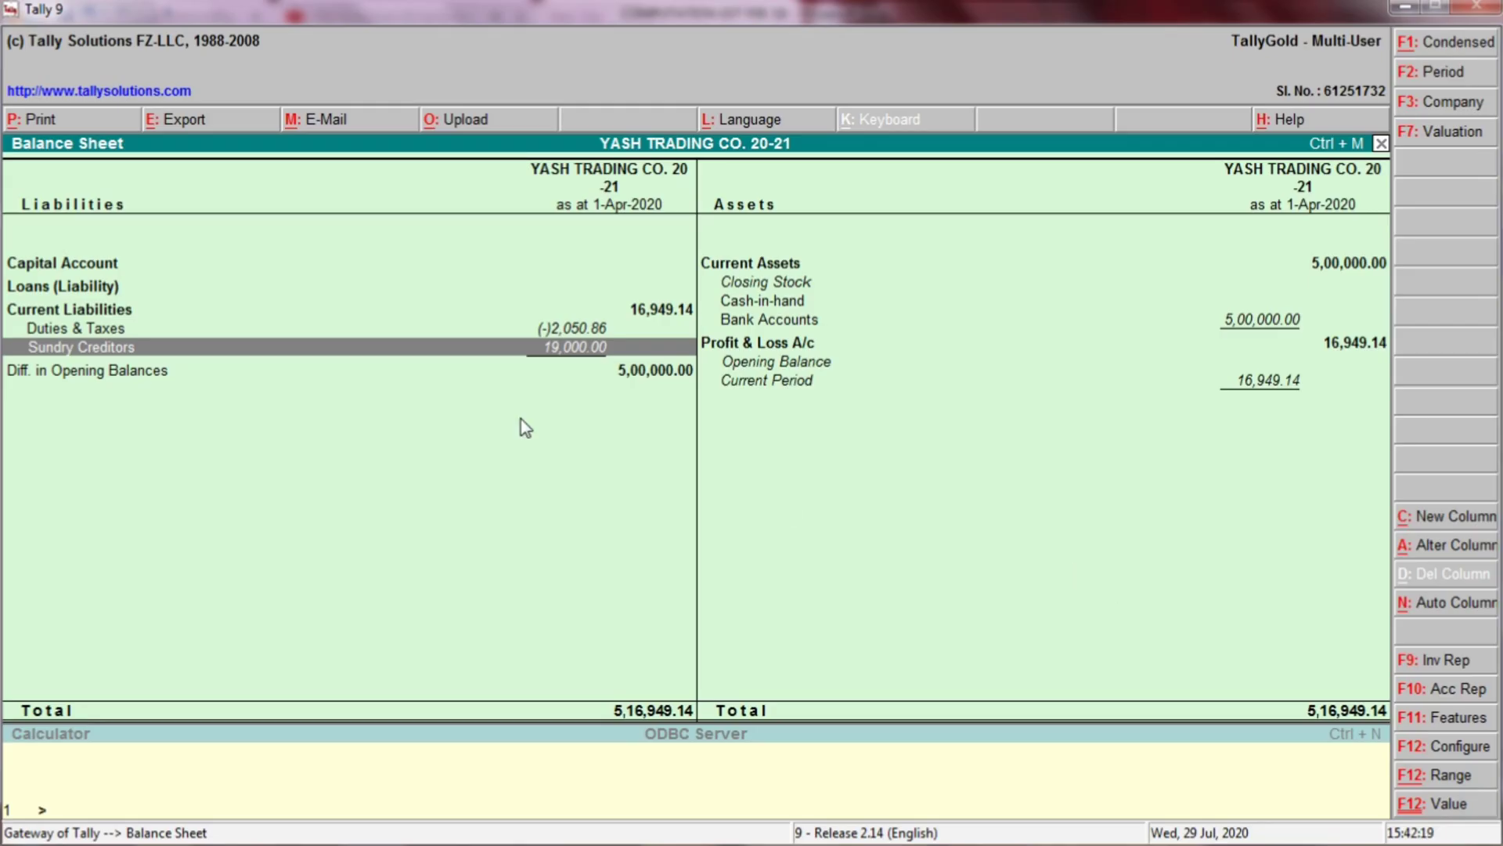
Step: Drill from Sundry Creditors into YASH ADVISIOR LLP's April ledger vouchers, and return to the Gateway of Tally
double_click(569, 348)
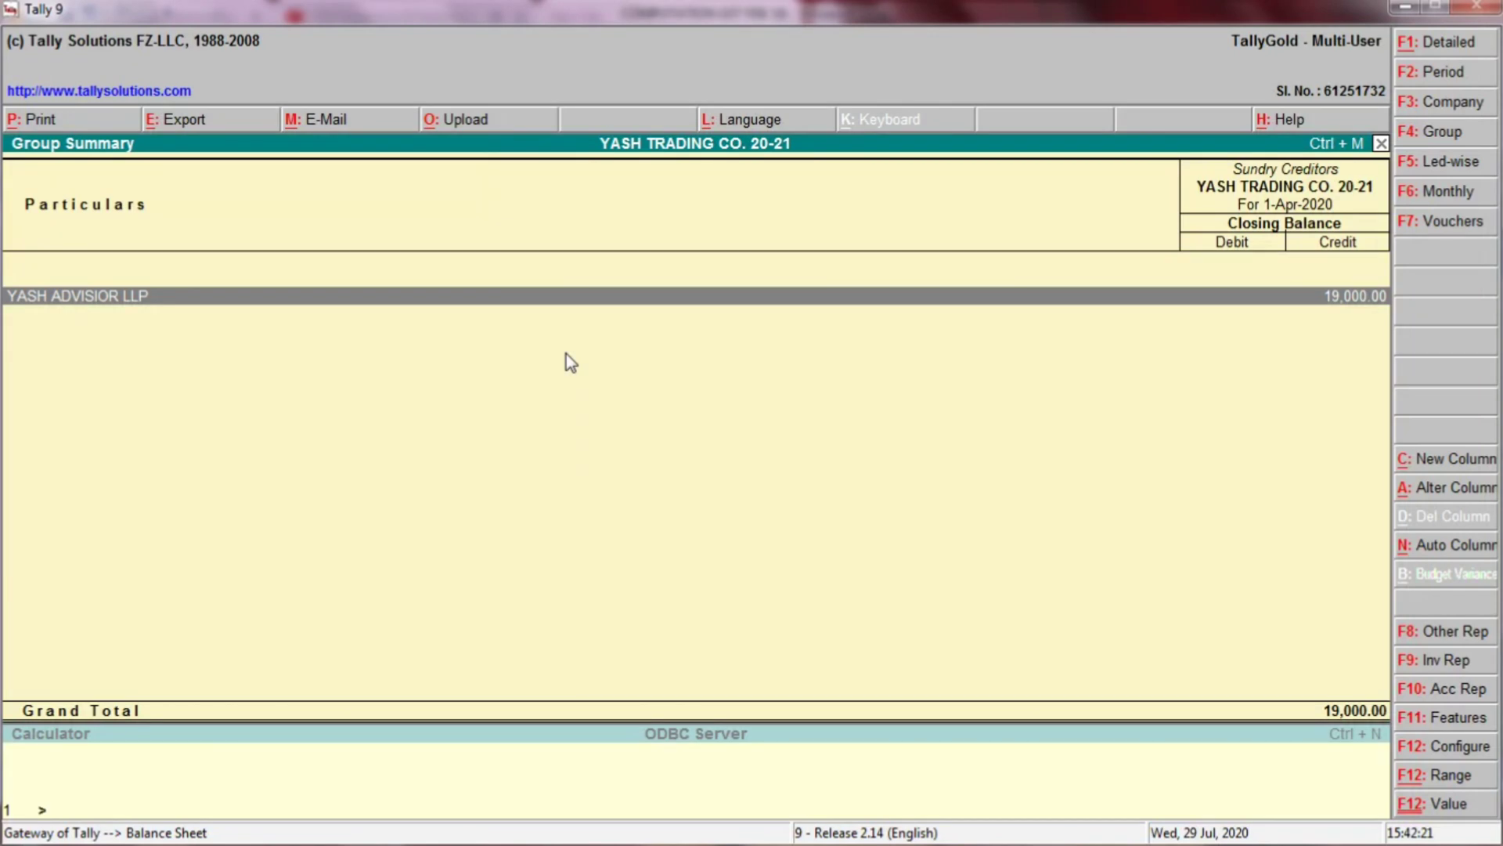
key(Return)
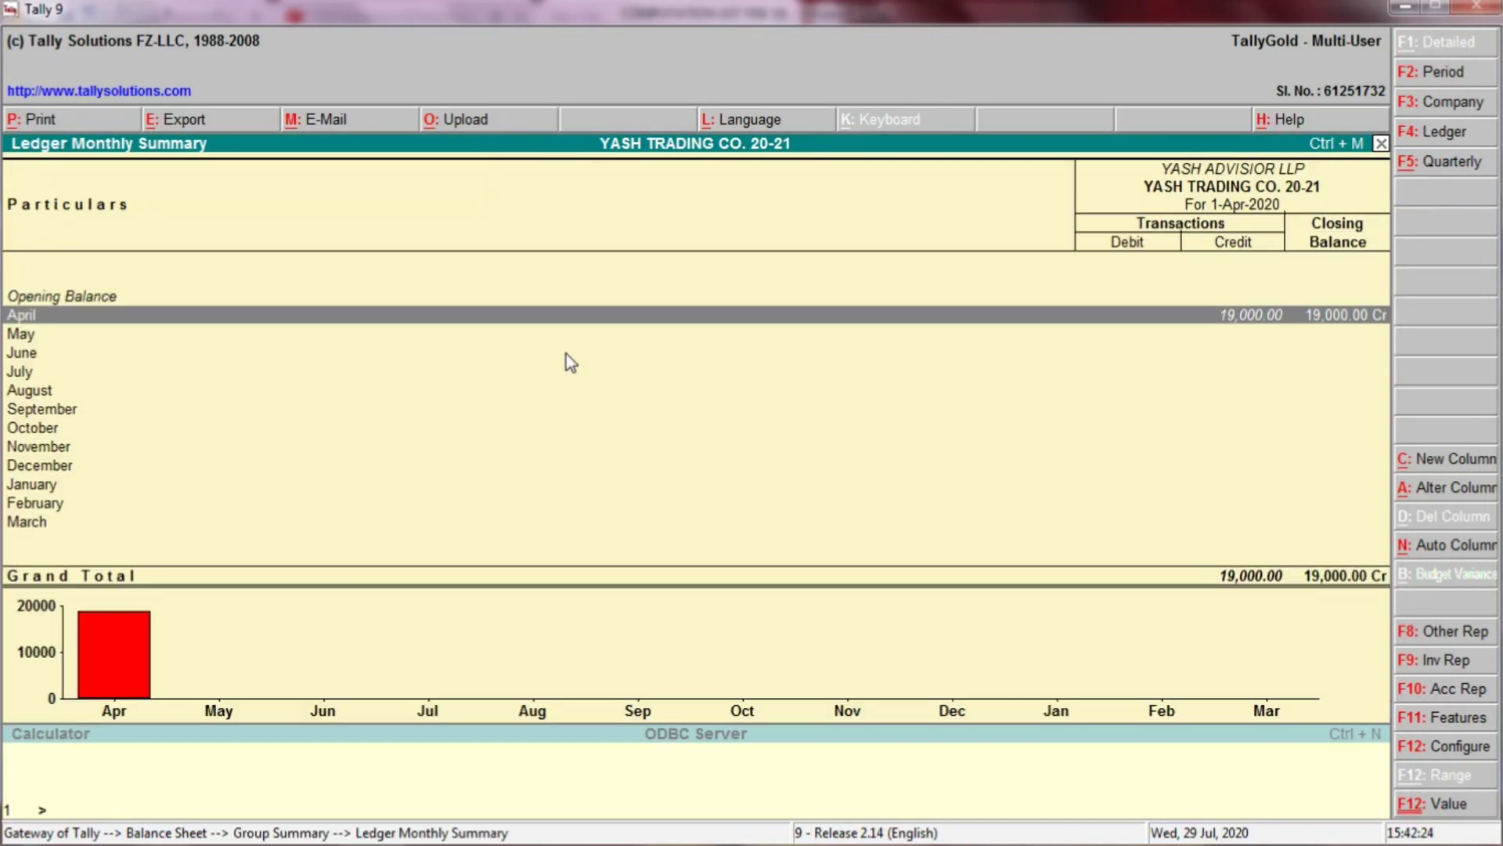
key(Return)
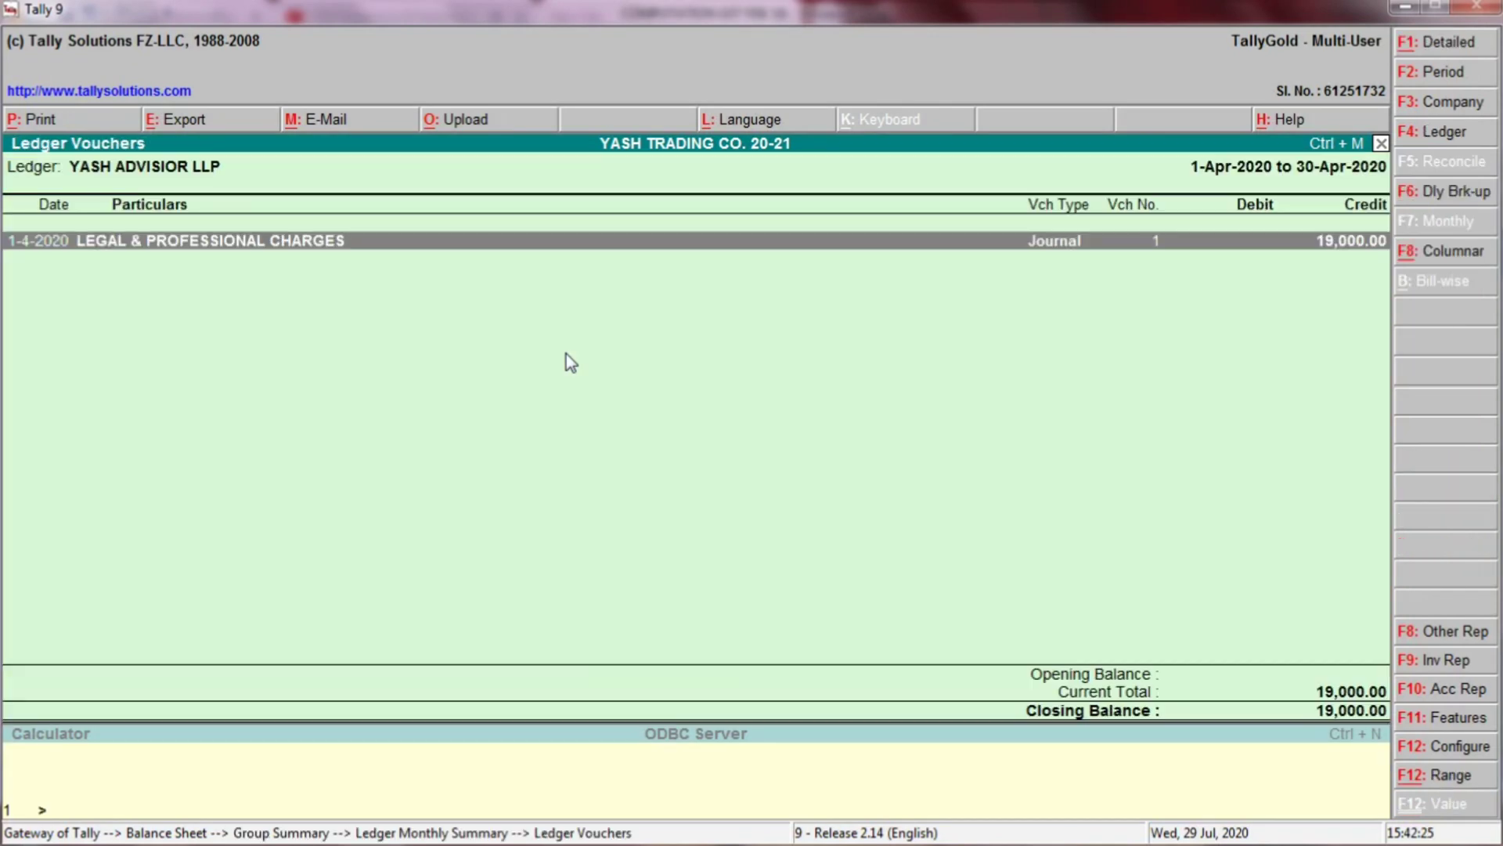
key(Escape)
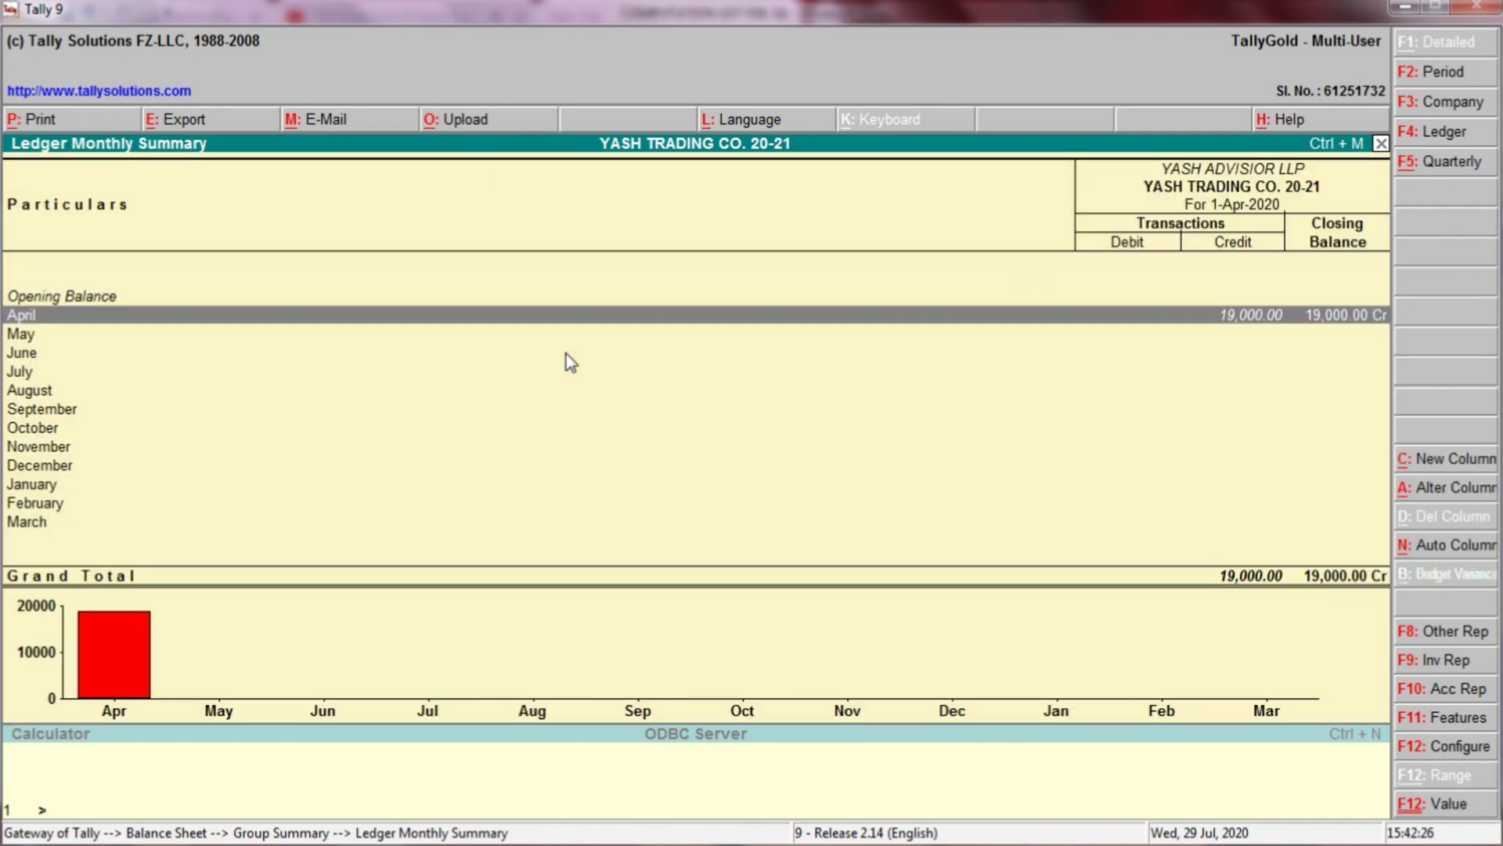
key(Escape)
key(Escape)
key(Escape)
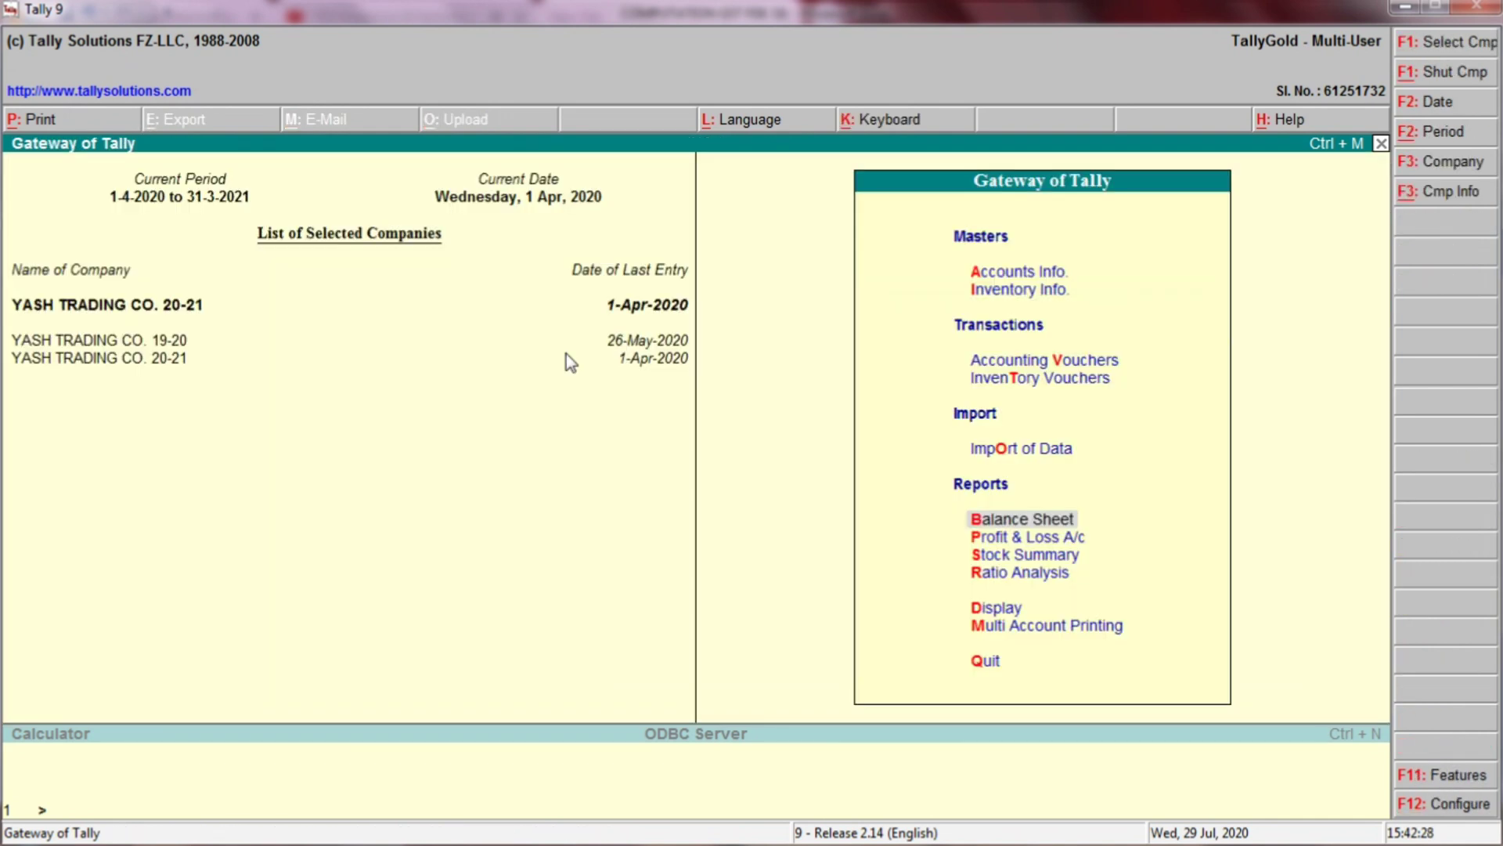
Step: Switch to Excel and review the Tds Legal & Prof. Charges debit row under the TDS payment entry heading
key(alt+Tab)
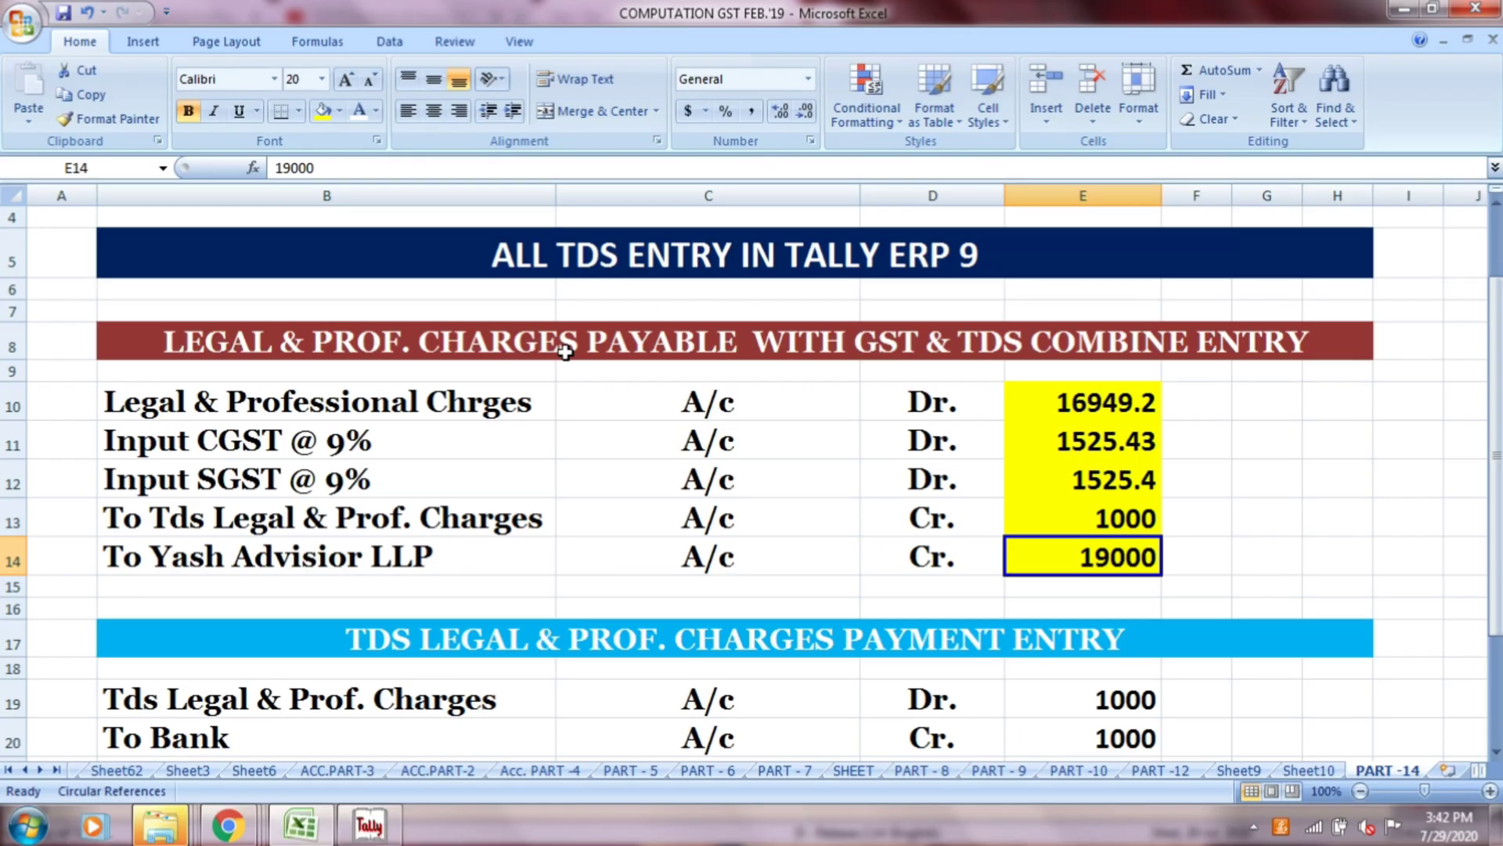
scroll(805, 397, down, 1)
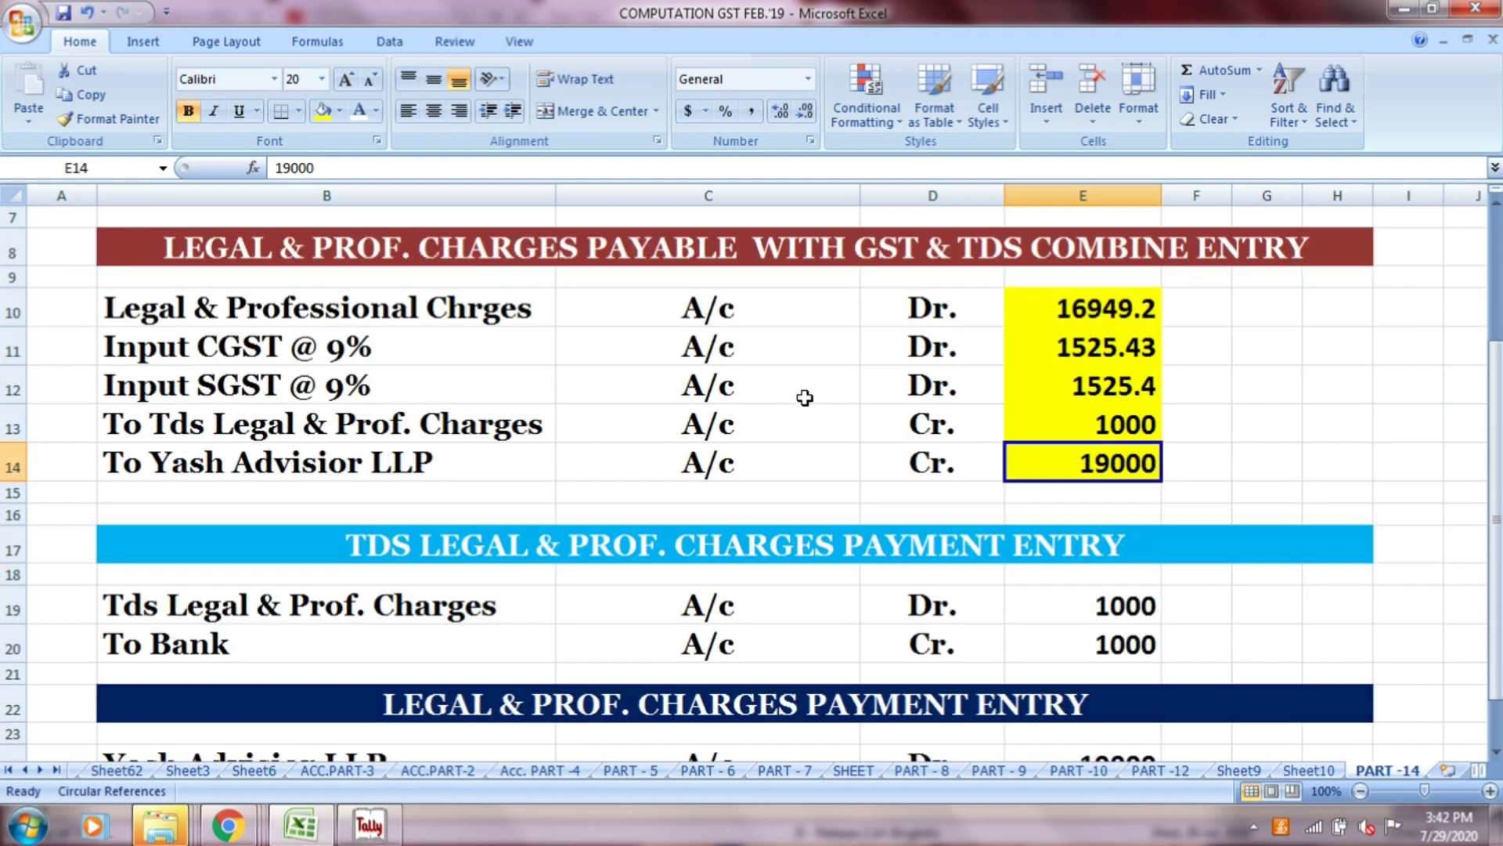
scroll(805, 397, down, 2)
click(800, 355)
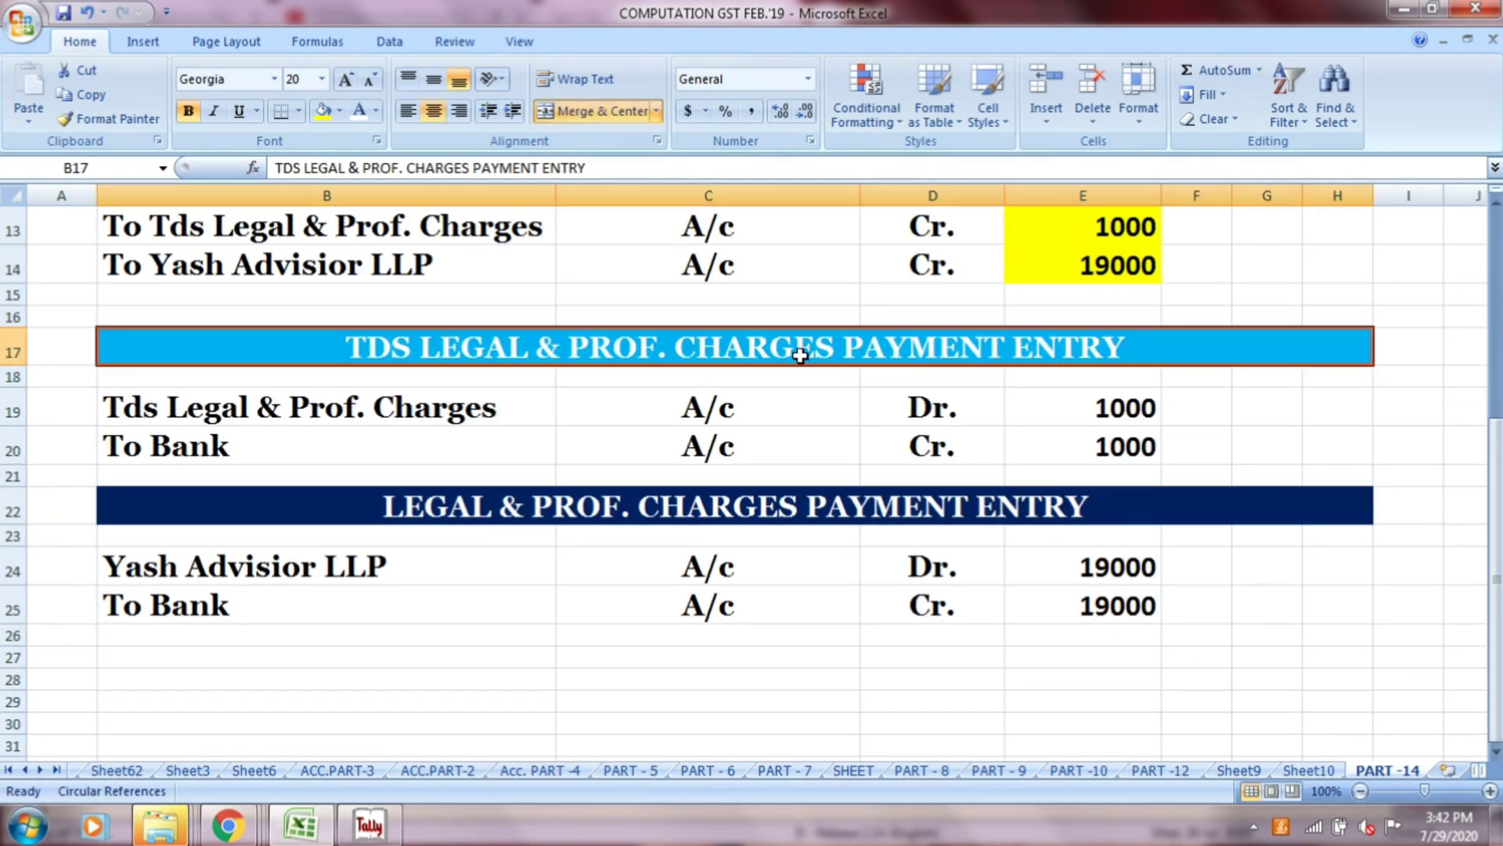
click(505, 408)
click(646, 405)
click(918, 416)
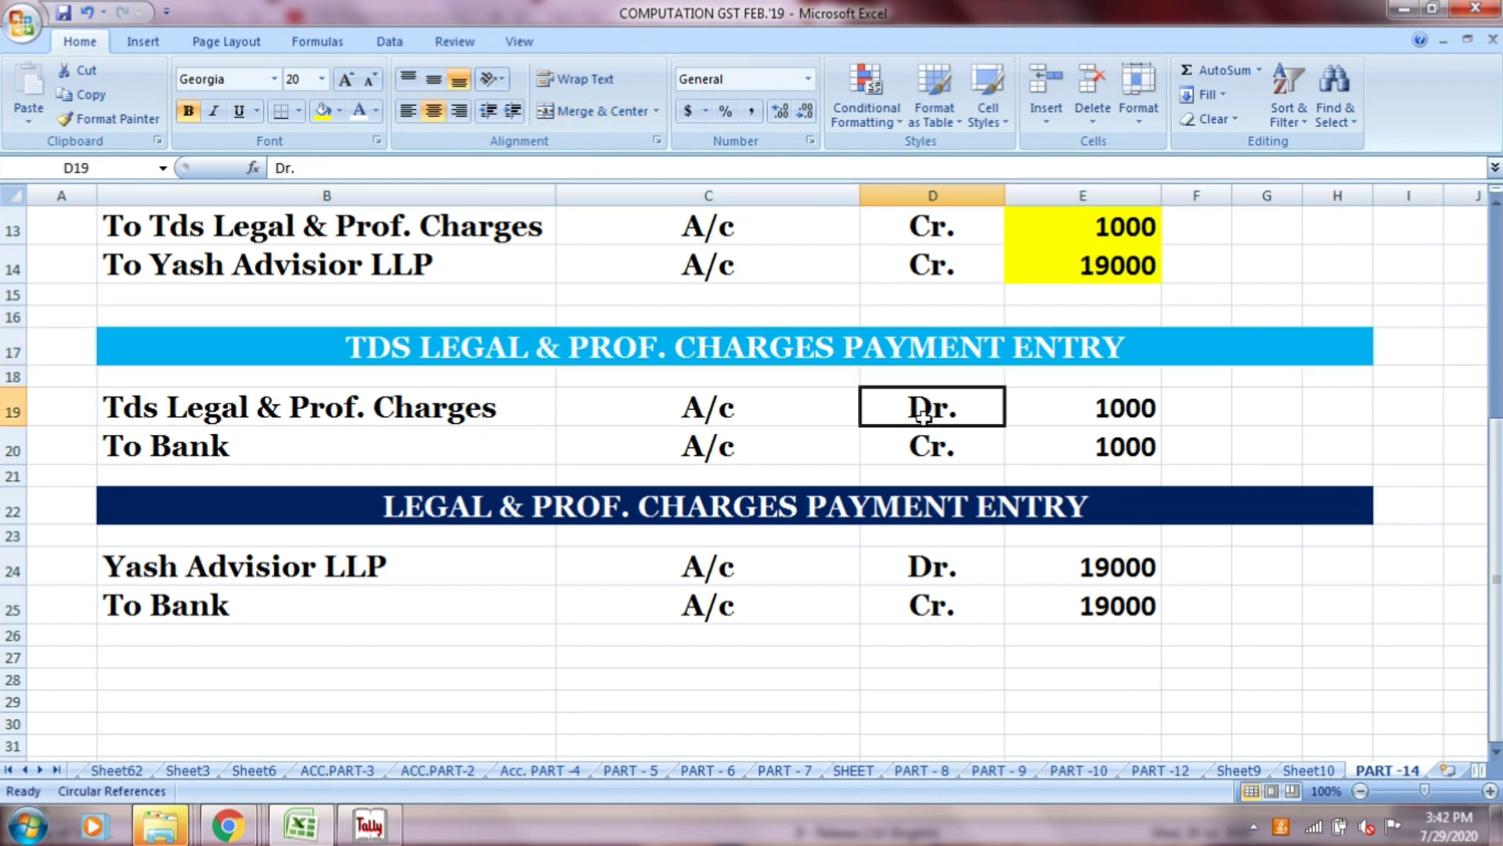
click(1098, 417)
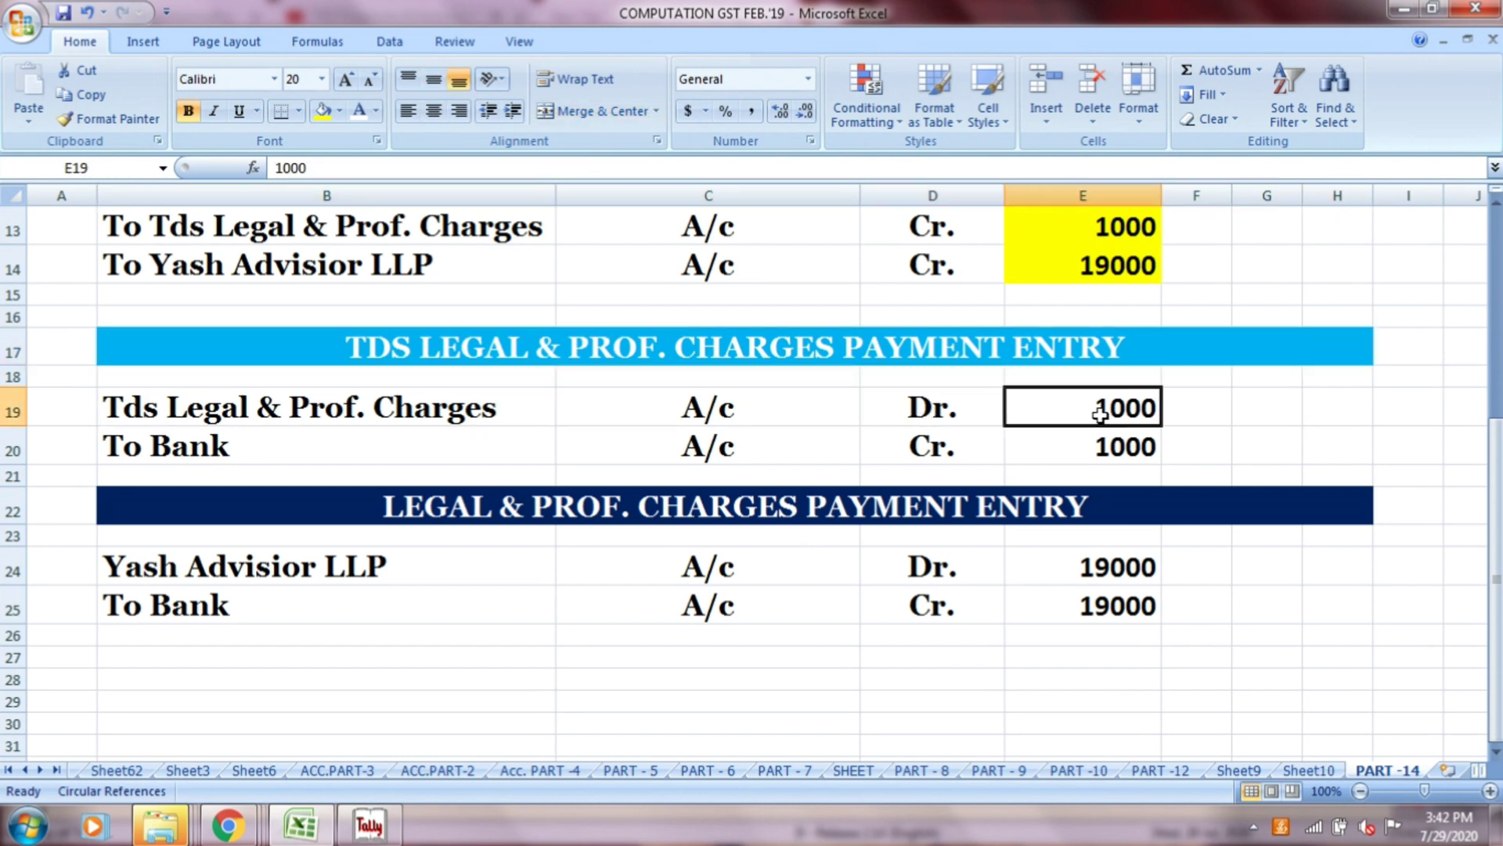
Step: Start a Payment voucher in Tally's accounting voucher entry, and switch to Excel to consult the TDS payment entry
key(alt+Tab)
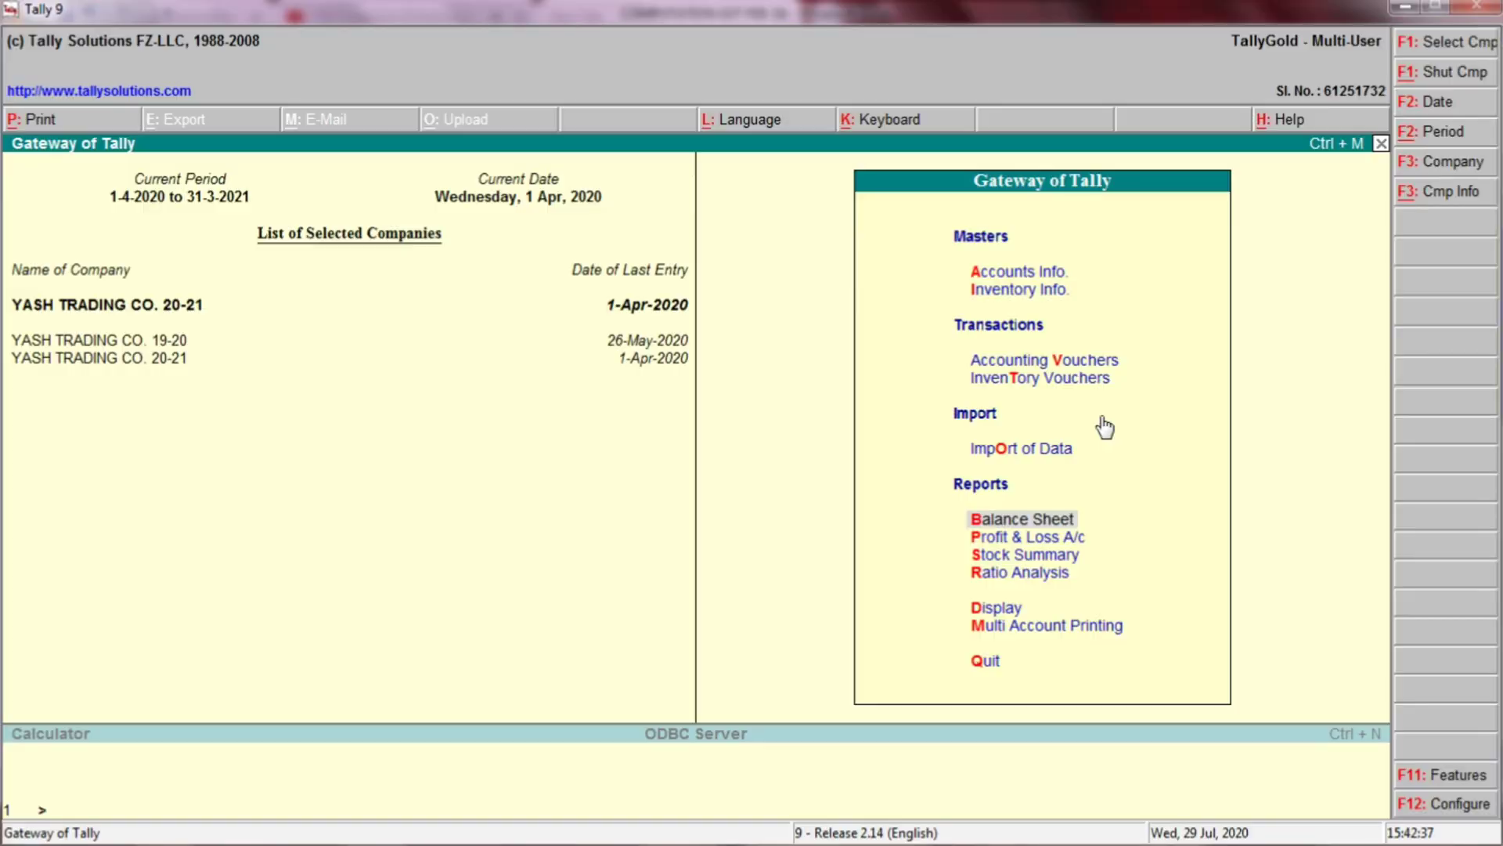
key(Up)
key(Up)
key(Up)
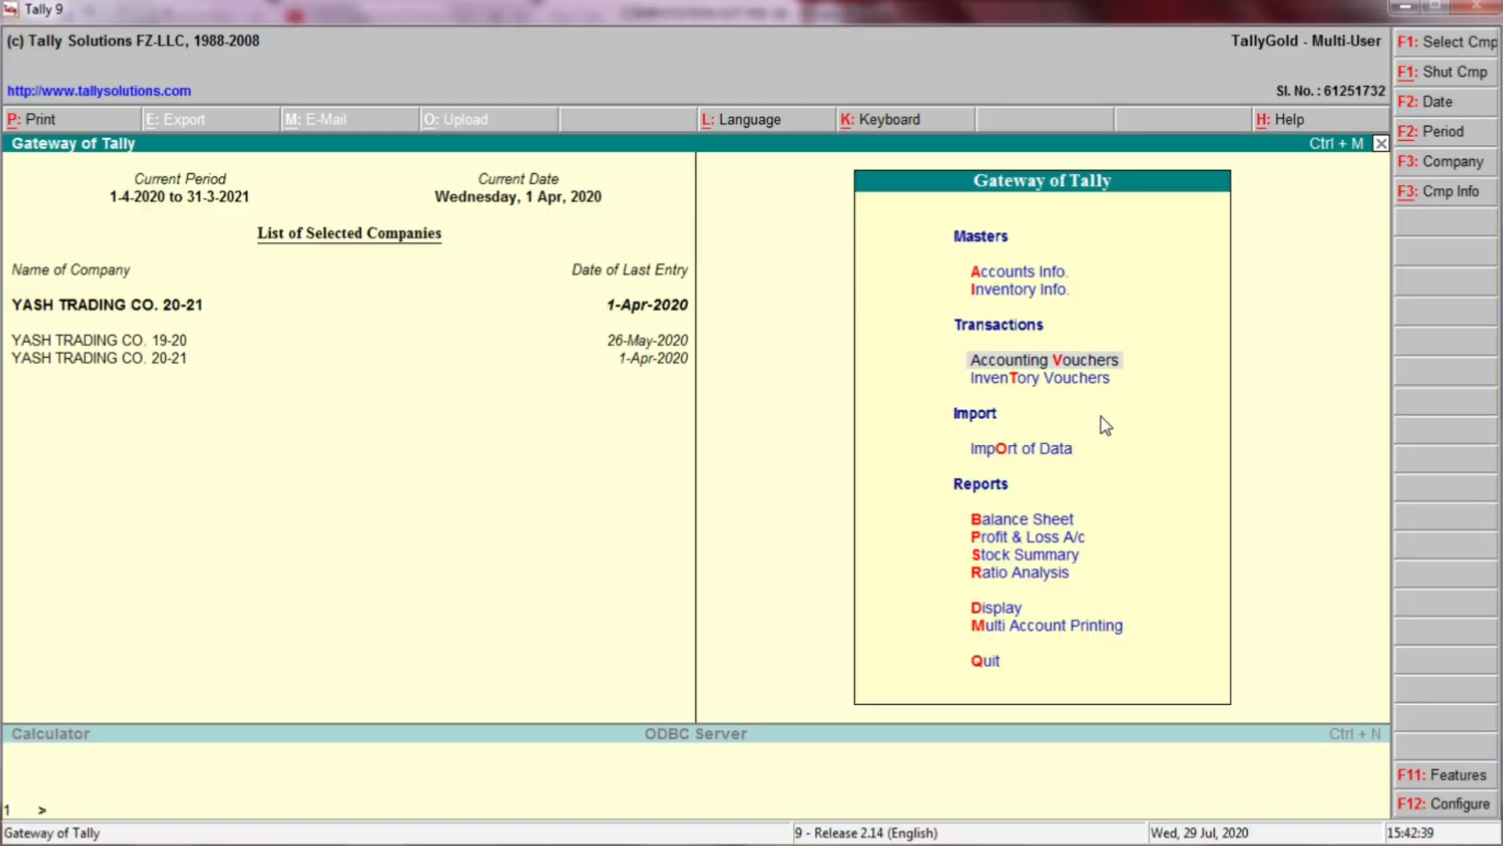
key(Return)
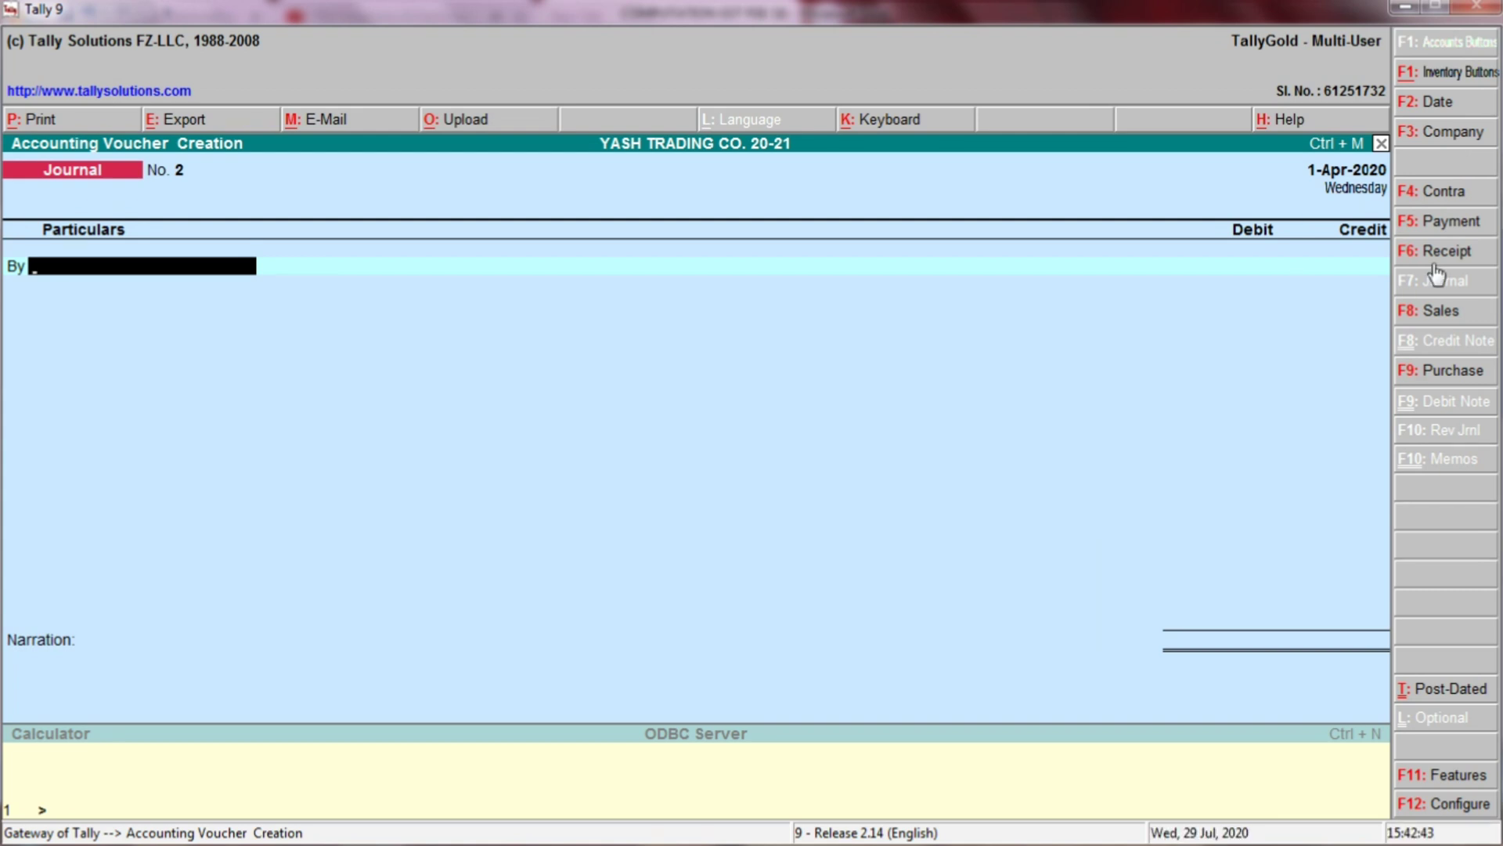
click(1461, 220)
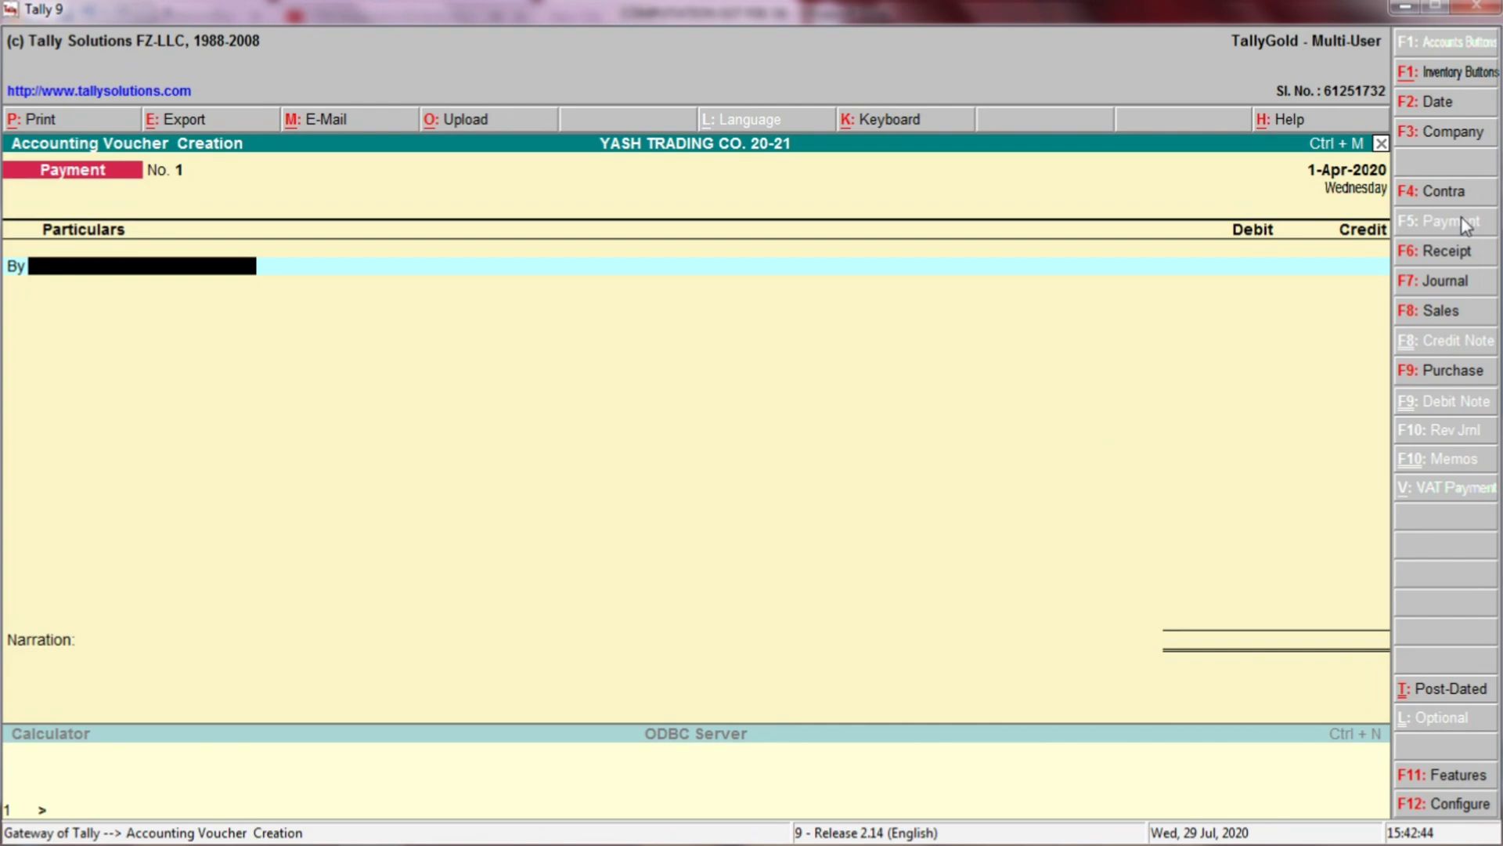
key(alt+Tab)
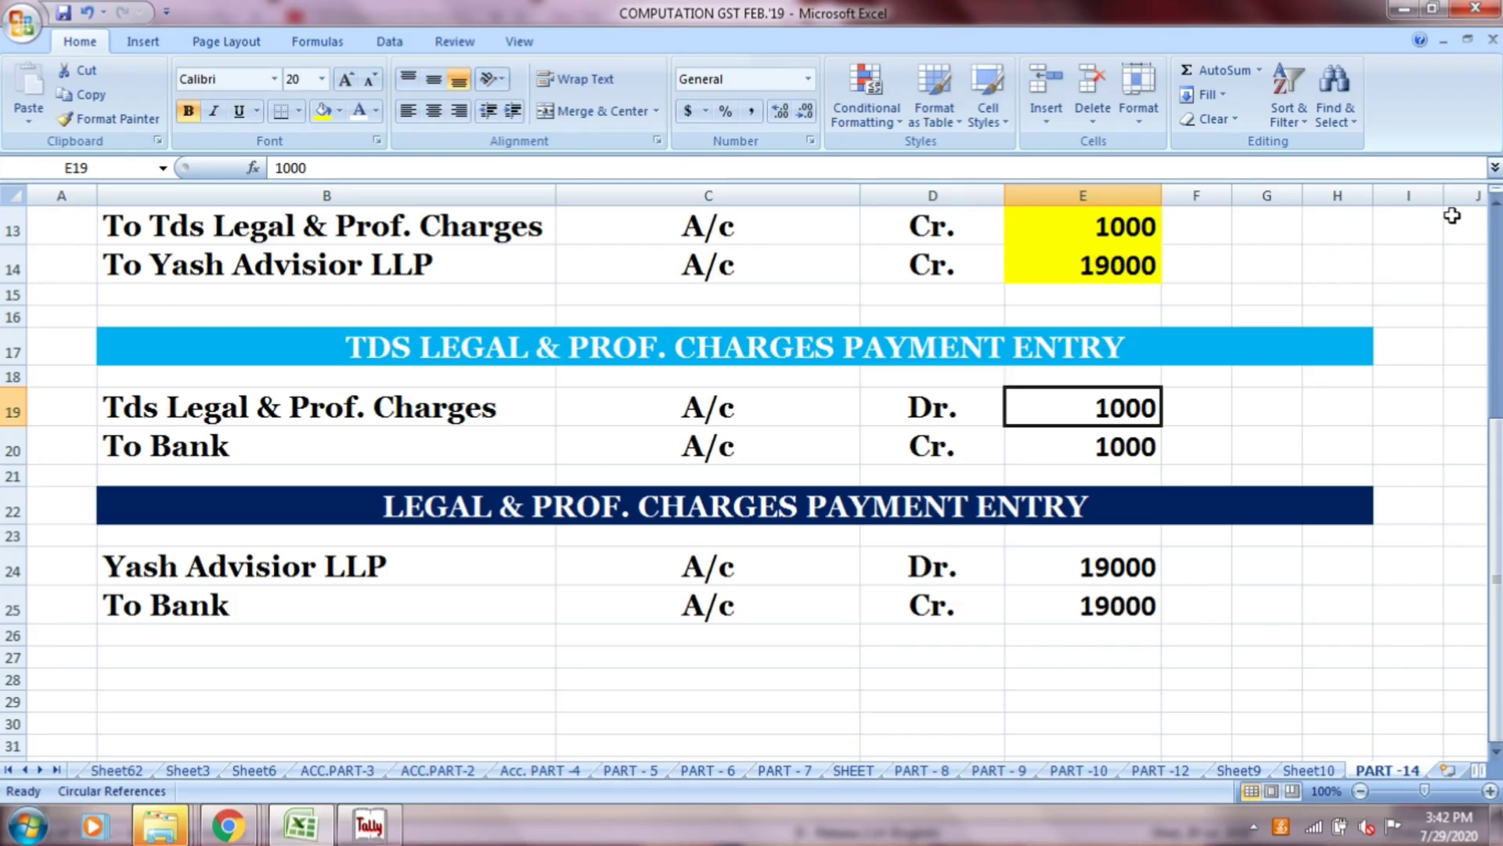
Step: Check the account name, Dr. marker and amount of the Tds Legal & Prof. Charges row in the TDS payment entry
click(450, 406)
click(666, 406)
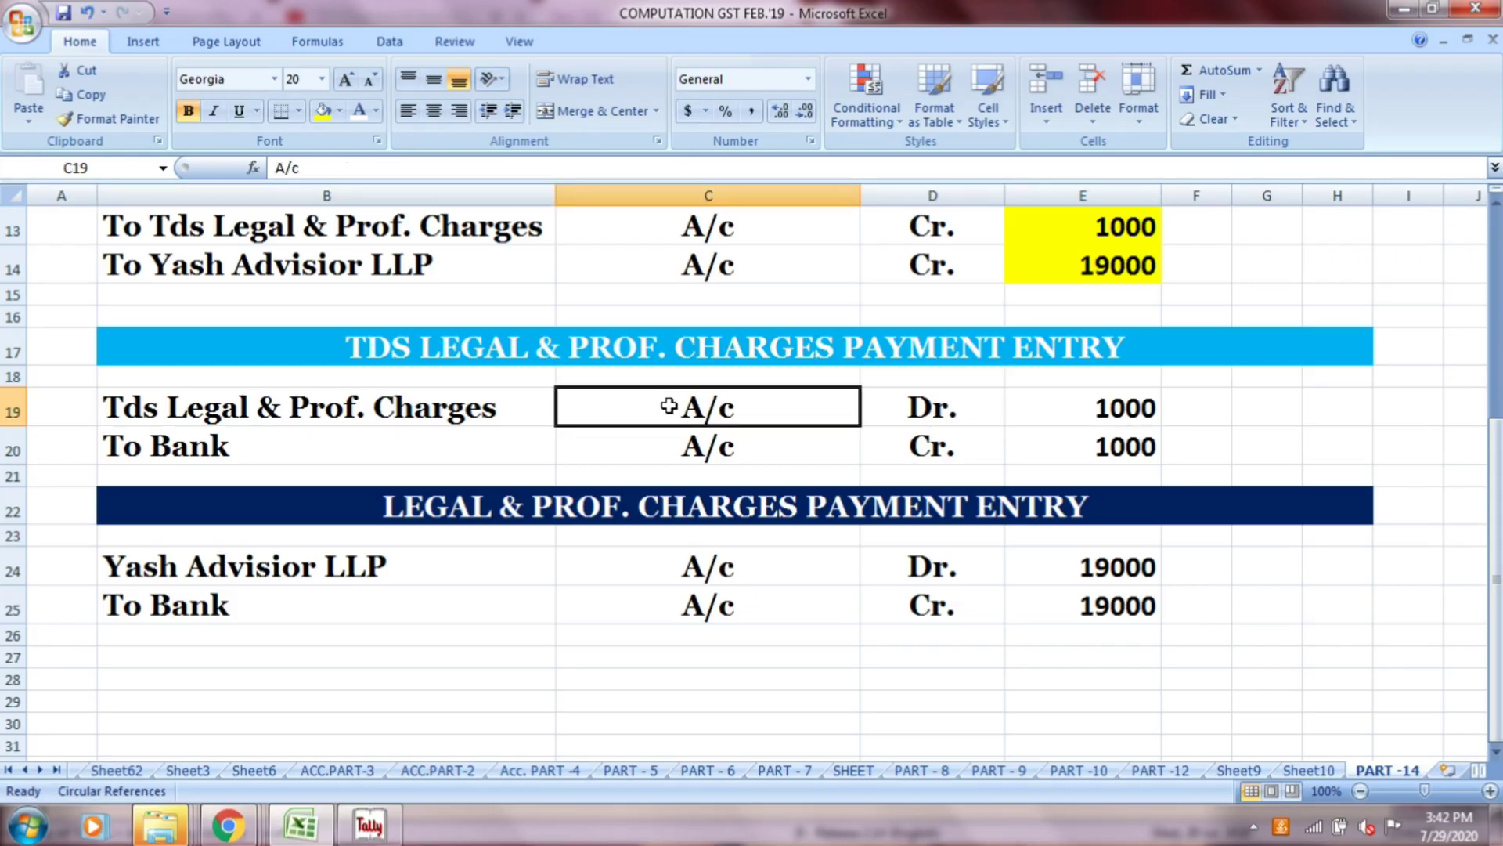
click(921, 406)
click(1094, 408)
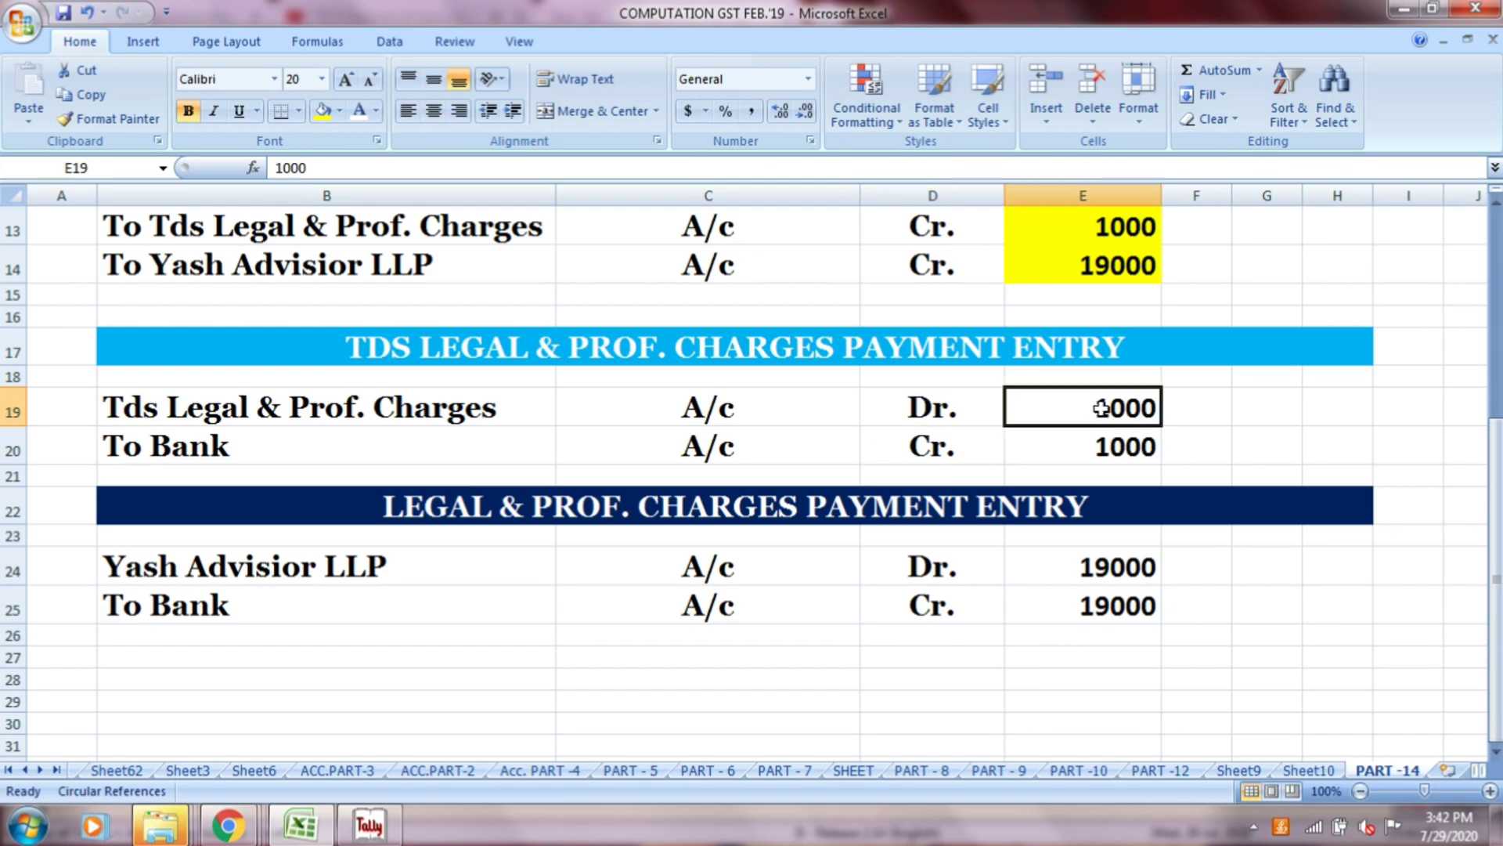
Step: Switch to Tally and fill the Payment voucher, debiting TDS LEGAL & PROF. CHARGES 1000 and crediting HDFC BANK 1,000
key(alt+Tab)
text(TDS)
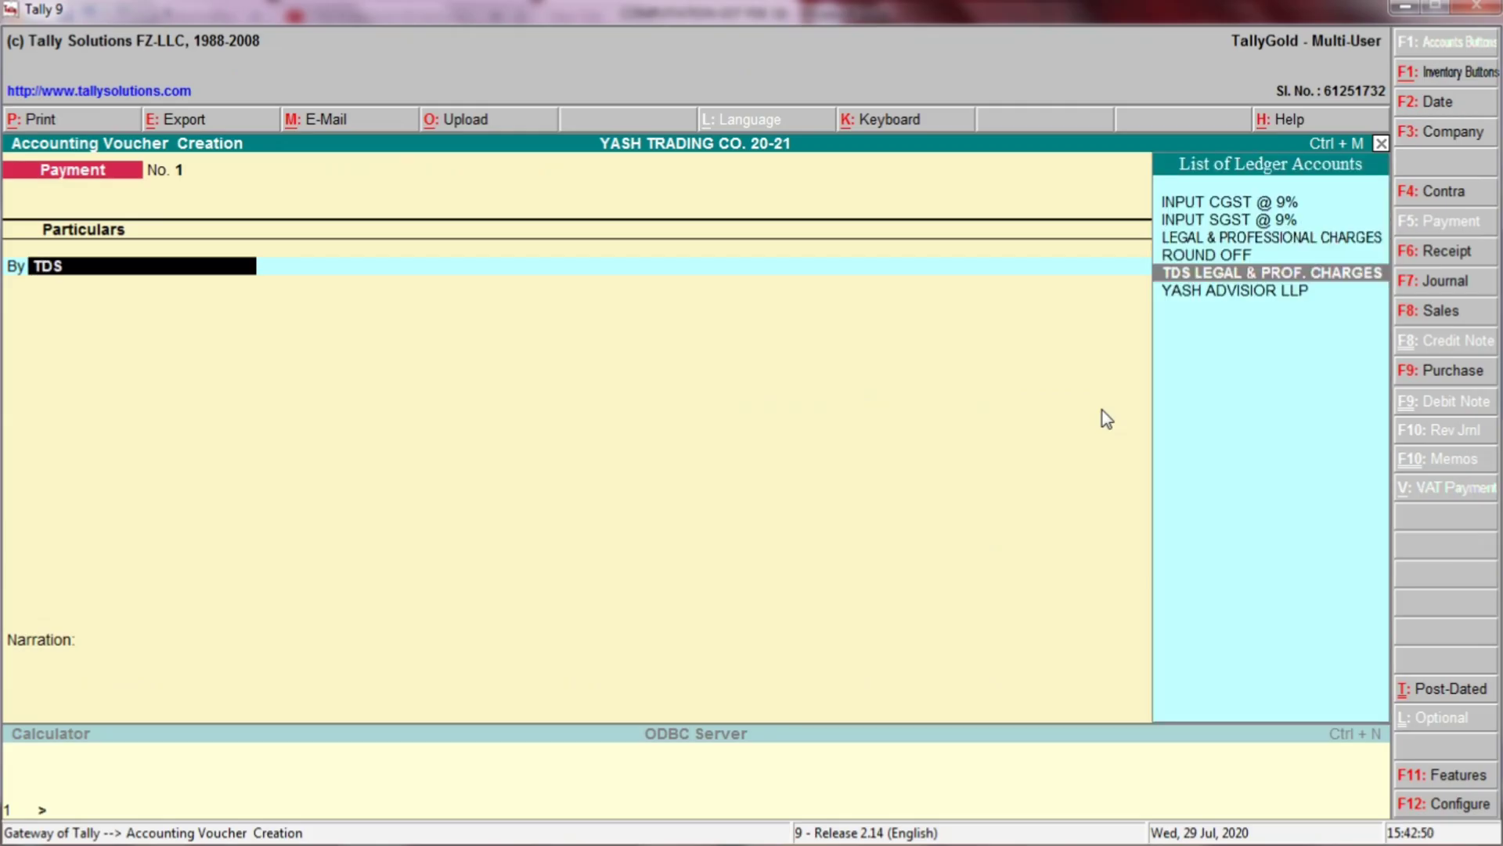
key(Return)
text(1000)
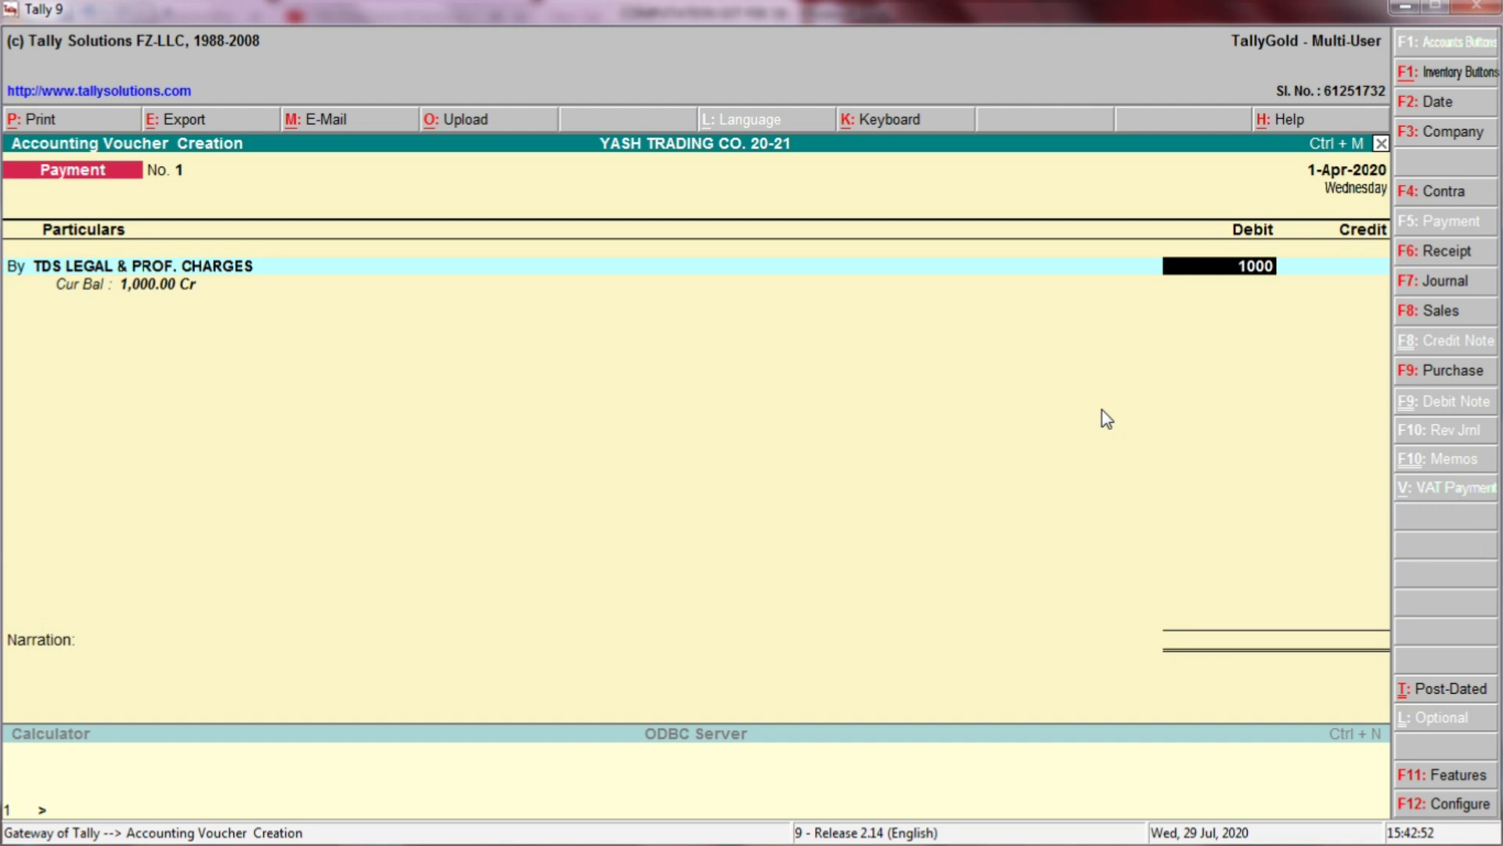
key(Return)
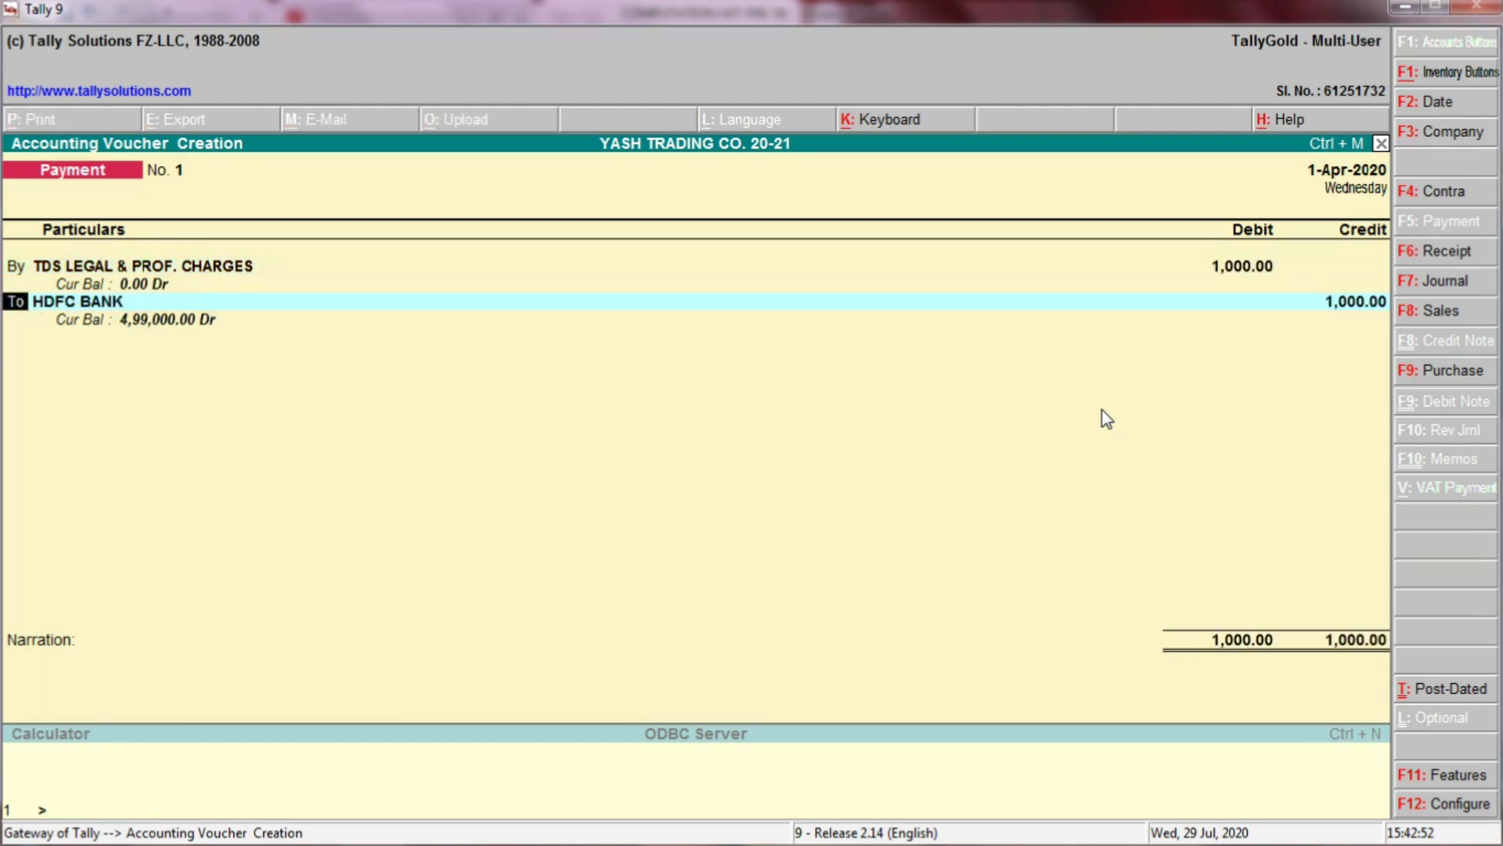
key(Return)
key(Return)
key(Return)
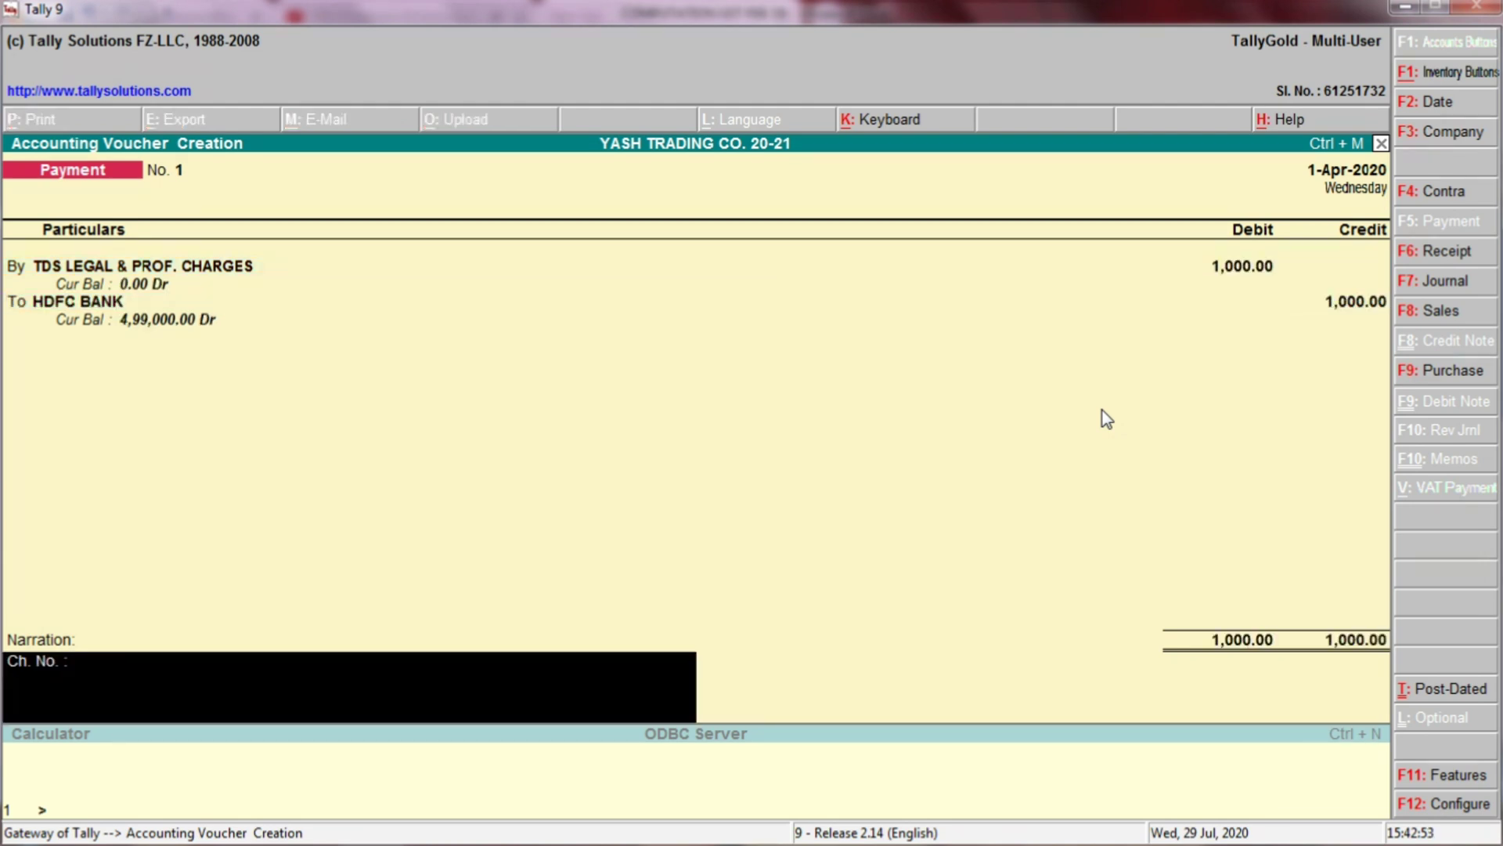
Step: Switch to Excel and check the To Bank credit row of the TDS payment entry
key(alt+Tab)
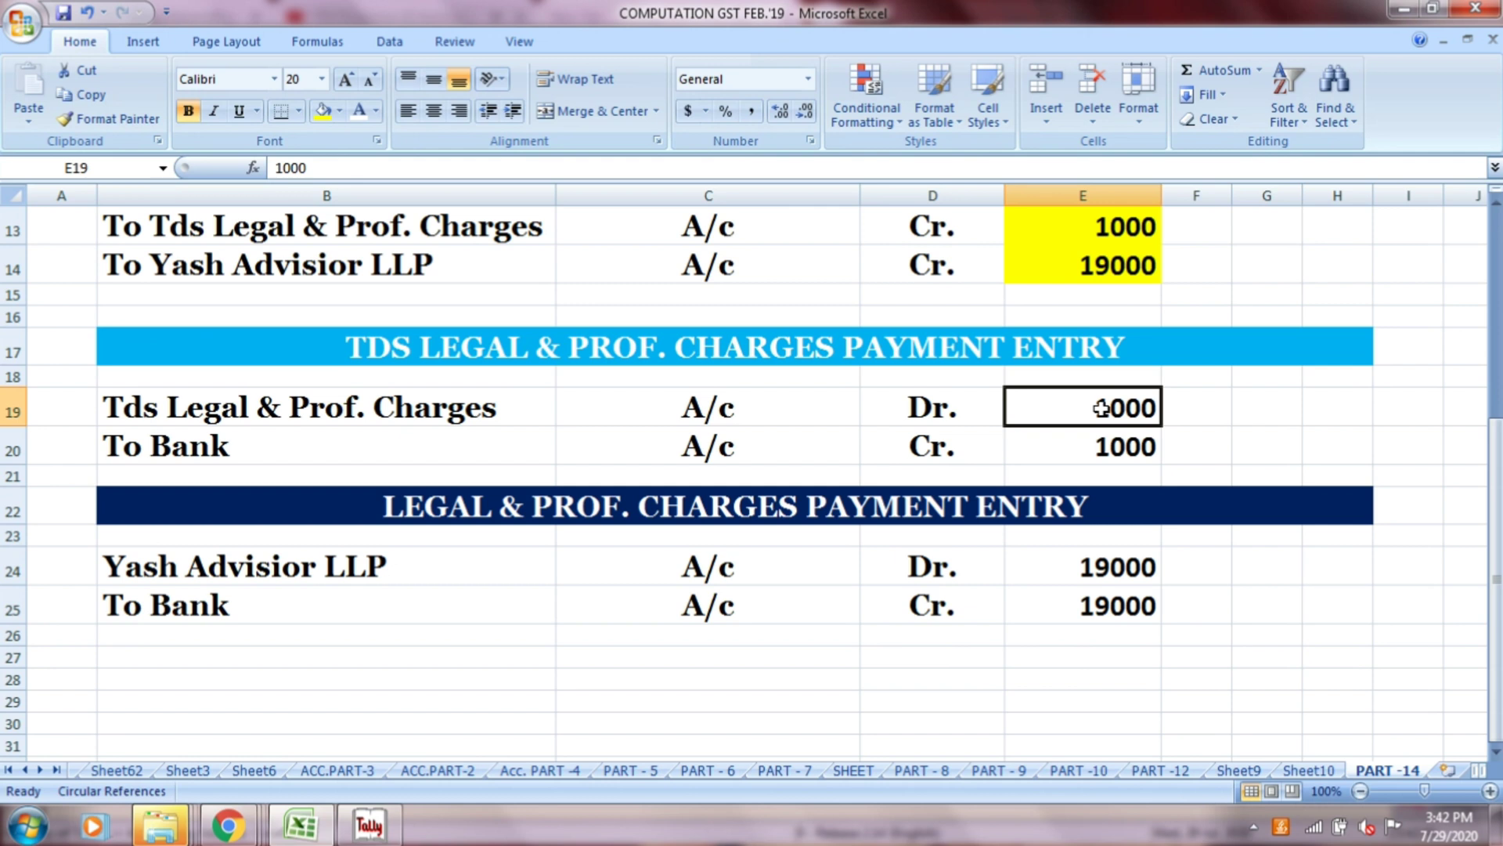
click(482, 436)
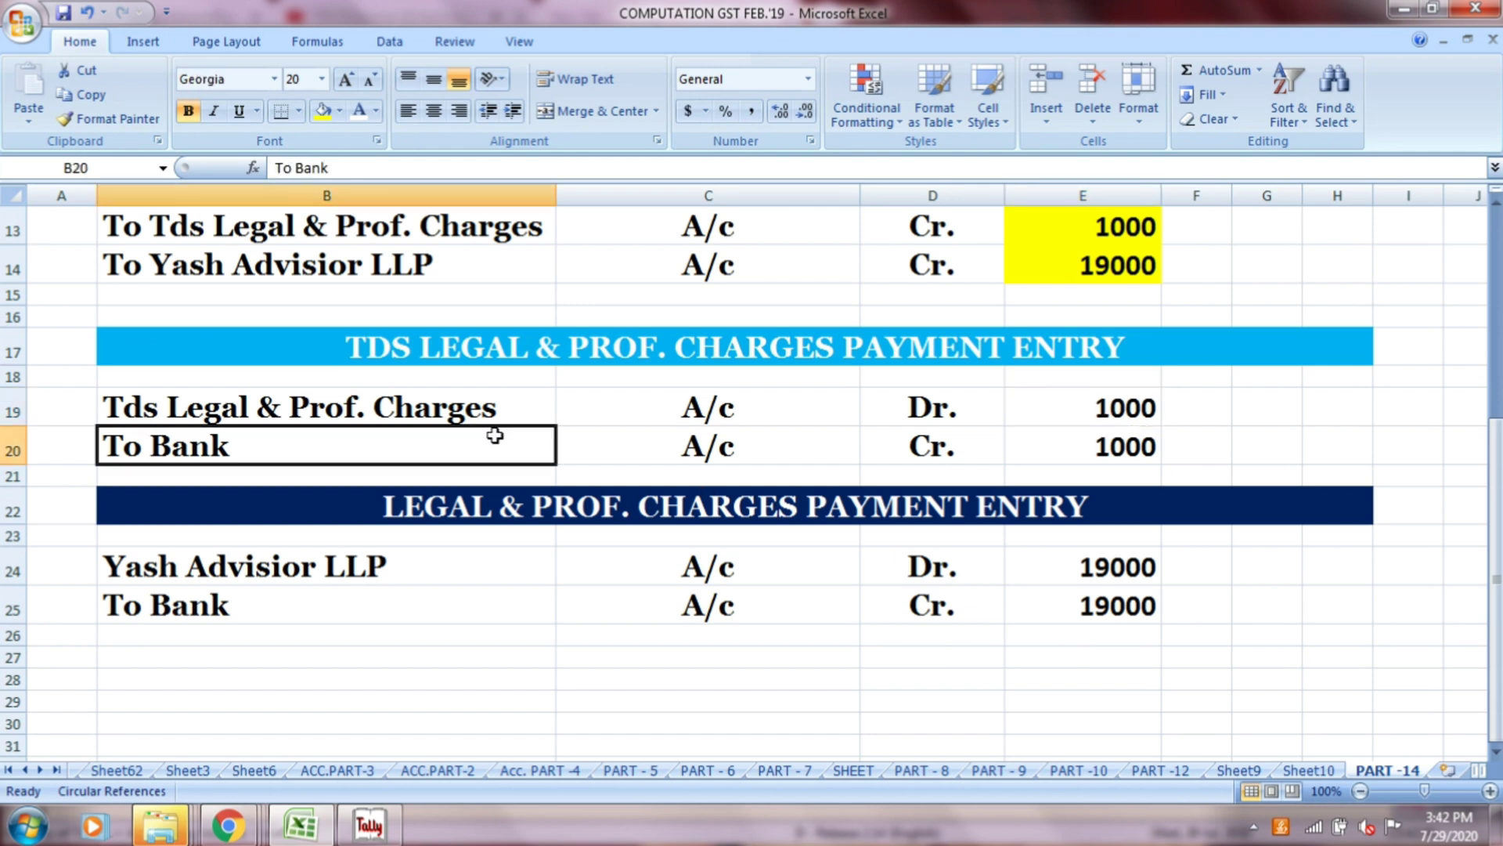
click(699, 448)
click(876, 447)
click(1096, 450)
Step: Switch back to Tally, save the TDS payment voucher with the cheque number left blank, and return to the Gateway of Tally
key(alt+Tab)
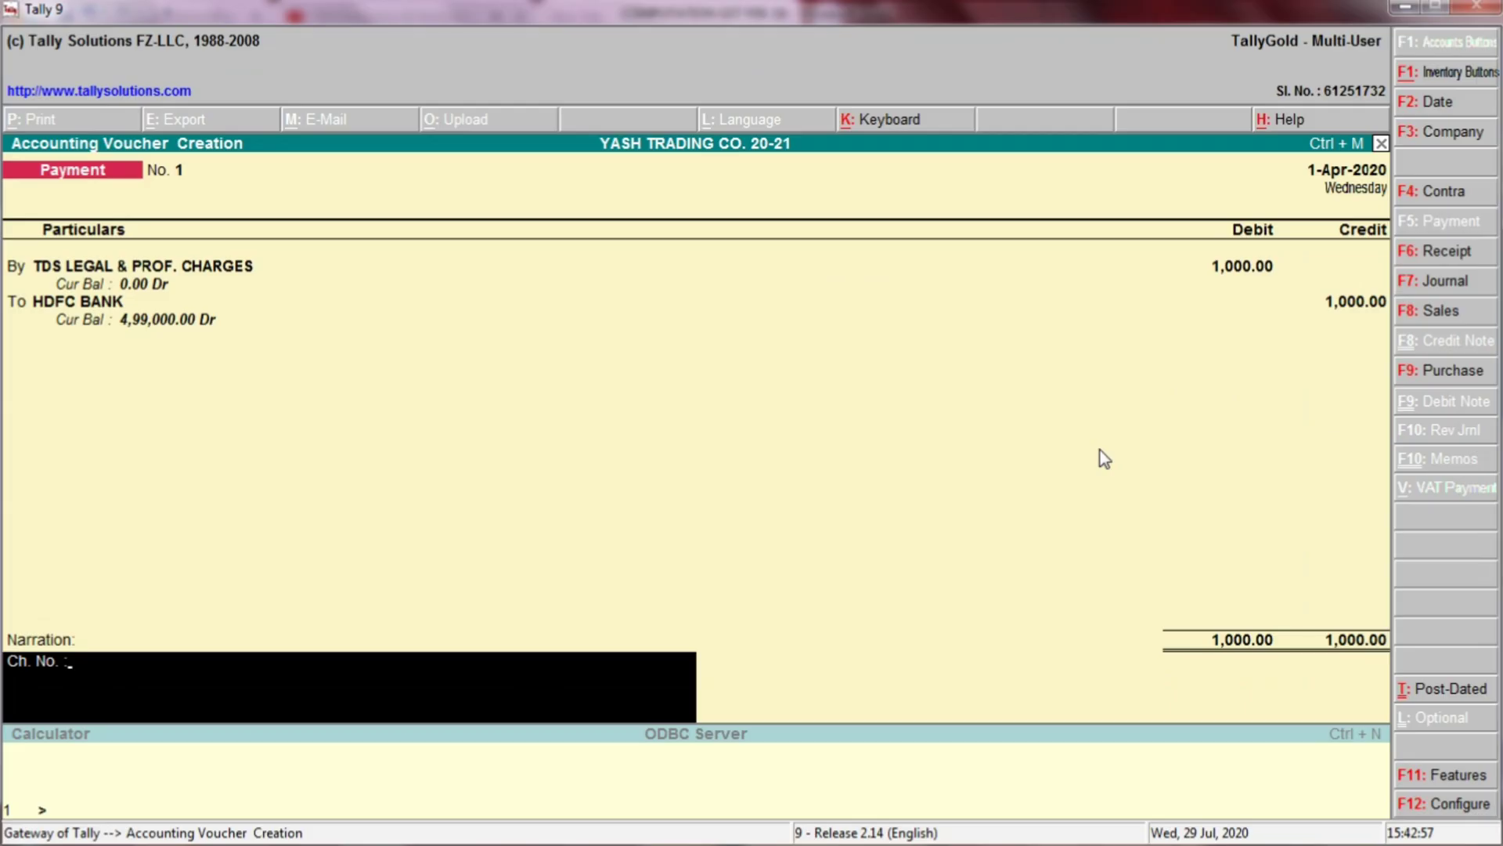
key(Return)
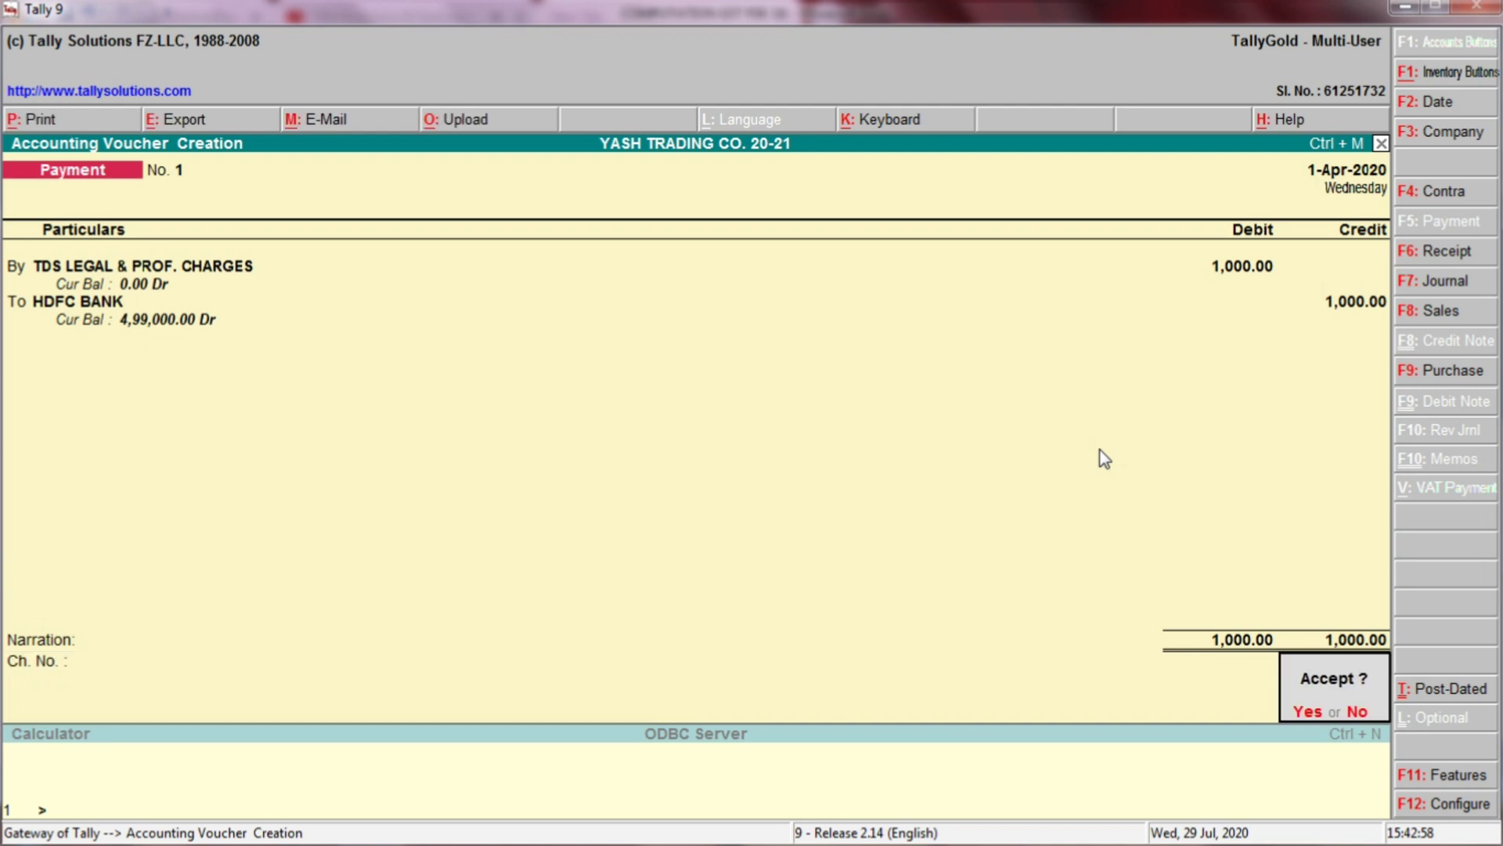
key(Return)
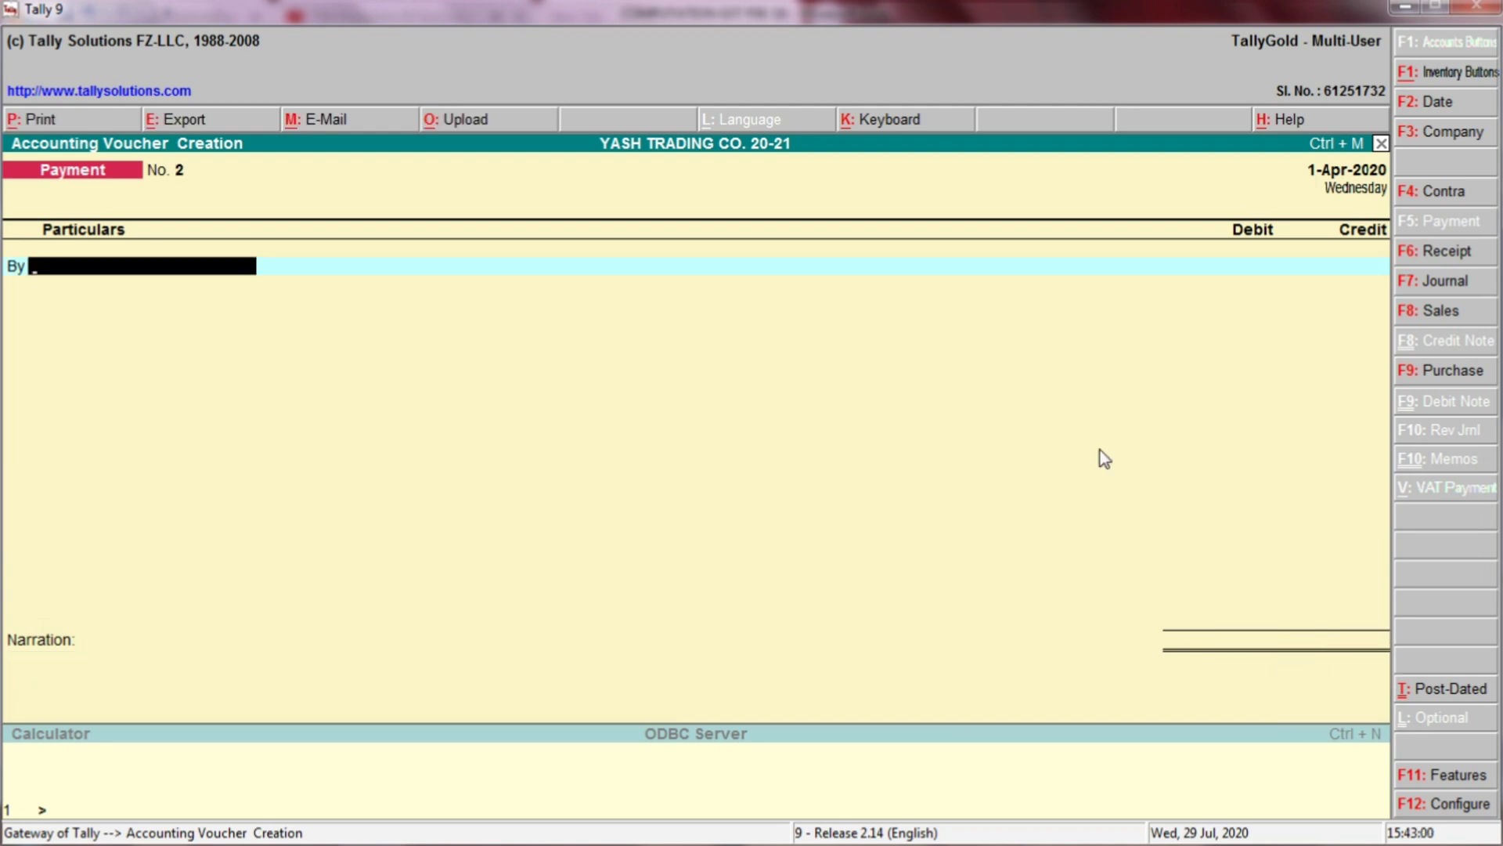
key(Escape)
key(Return)
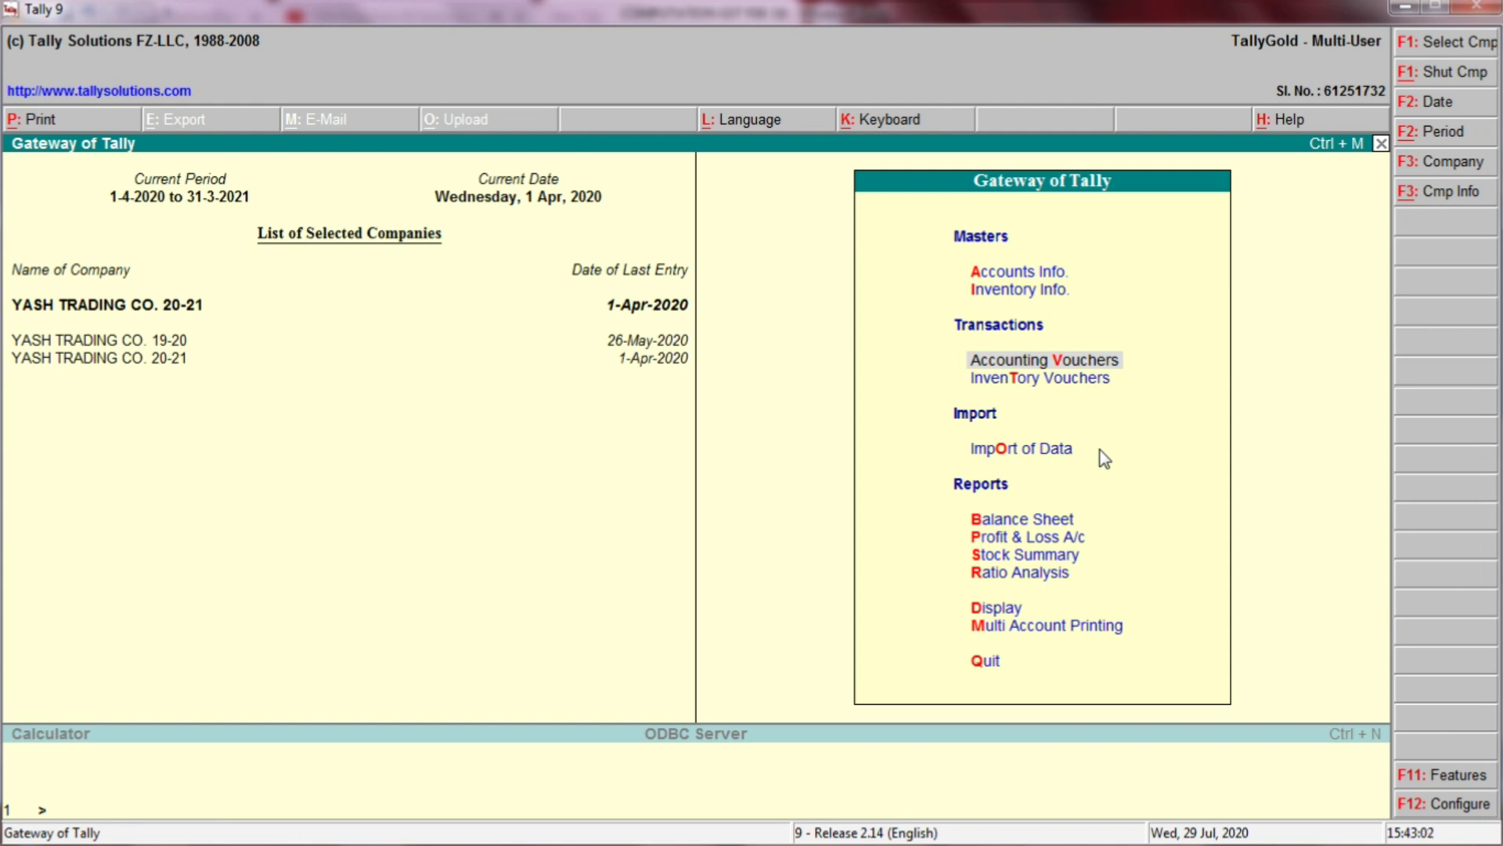
Step: Review Legal & Professional Charges and Round Off in the Profit & Loss A/c, and return to the Gateway of Tally
click(1039, 539)
key(Down)
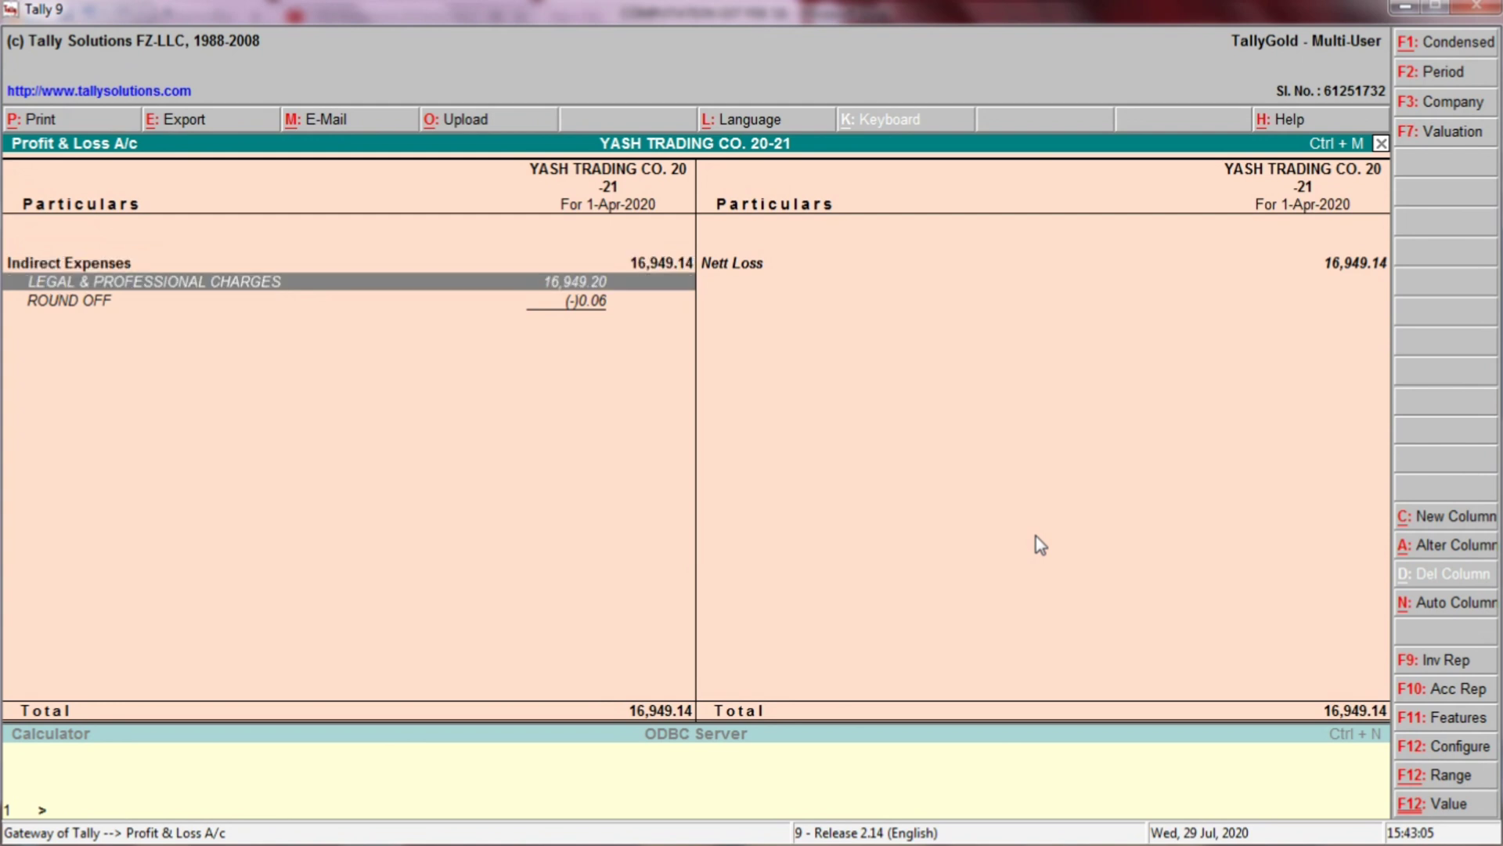
key(Down)
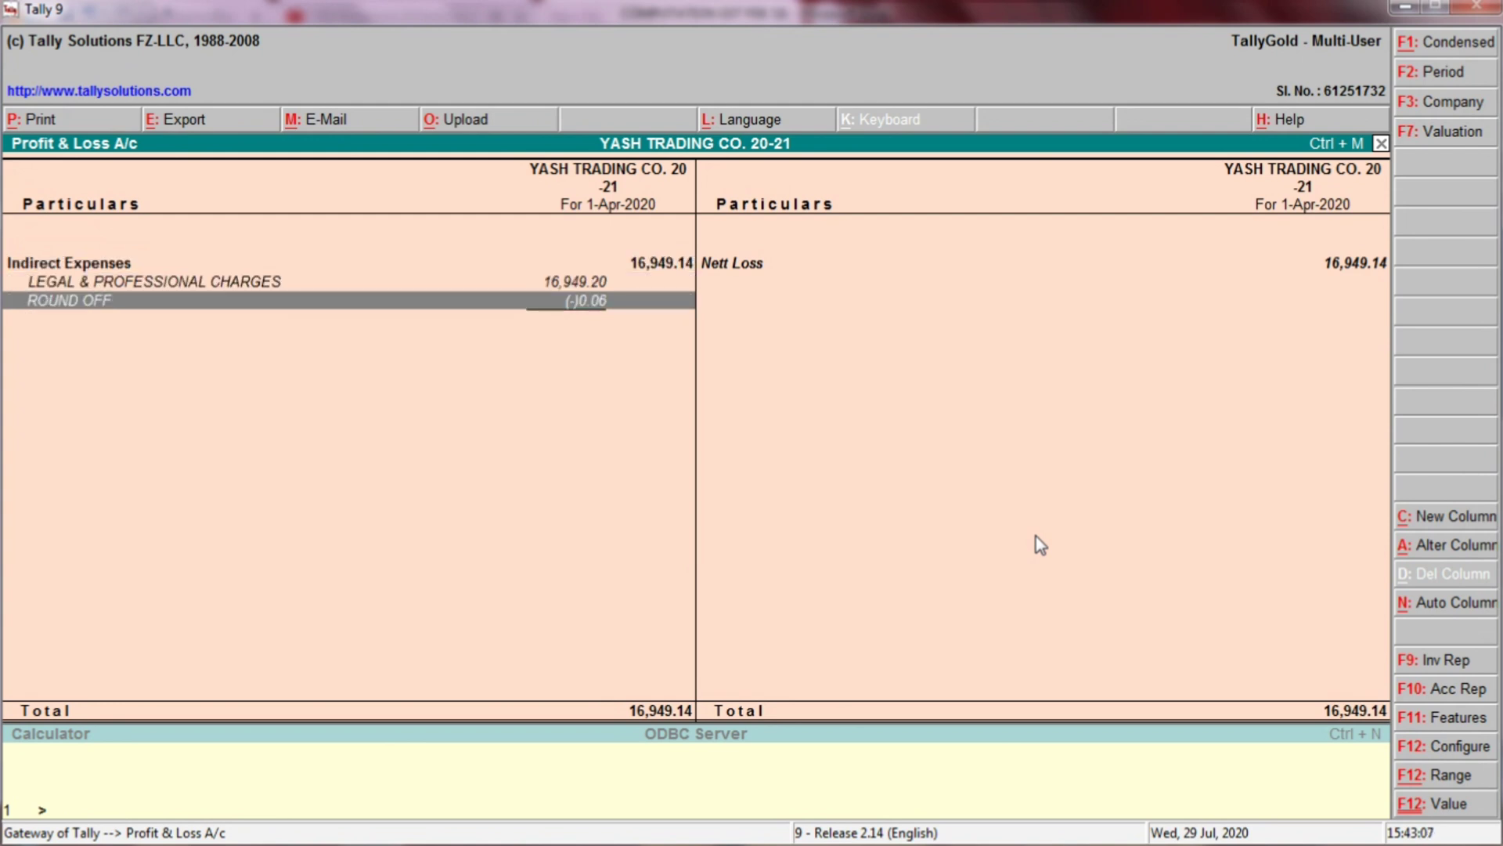
key(Escape)
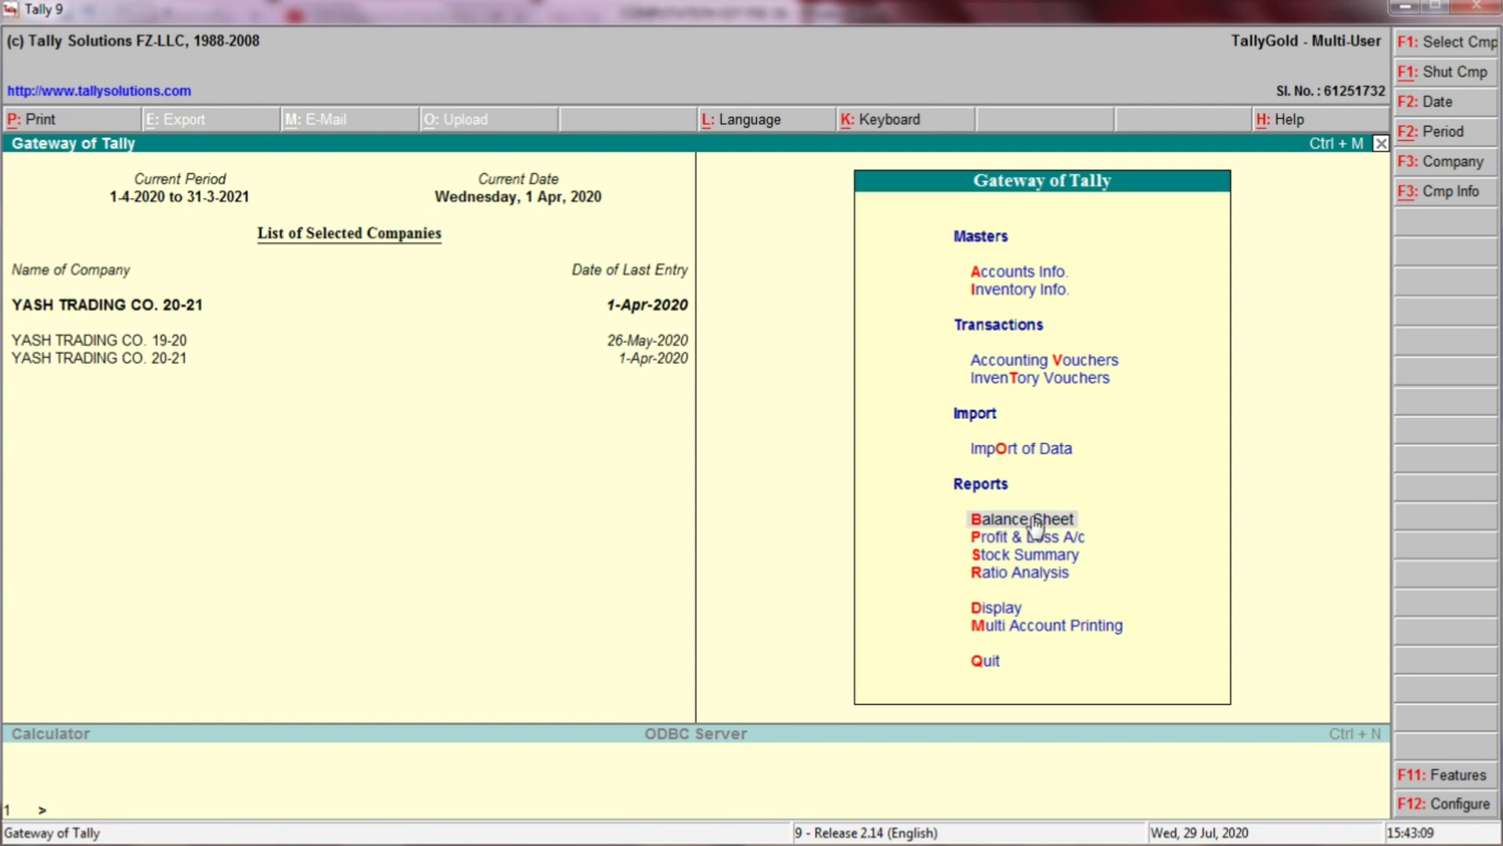
Step: Display the Balance Sheet in detailed form and drill into Duties & Taxes under Current Liabilities
click(1036, 520)
key(alt+F1)
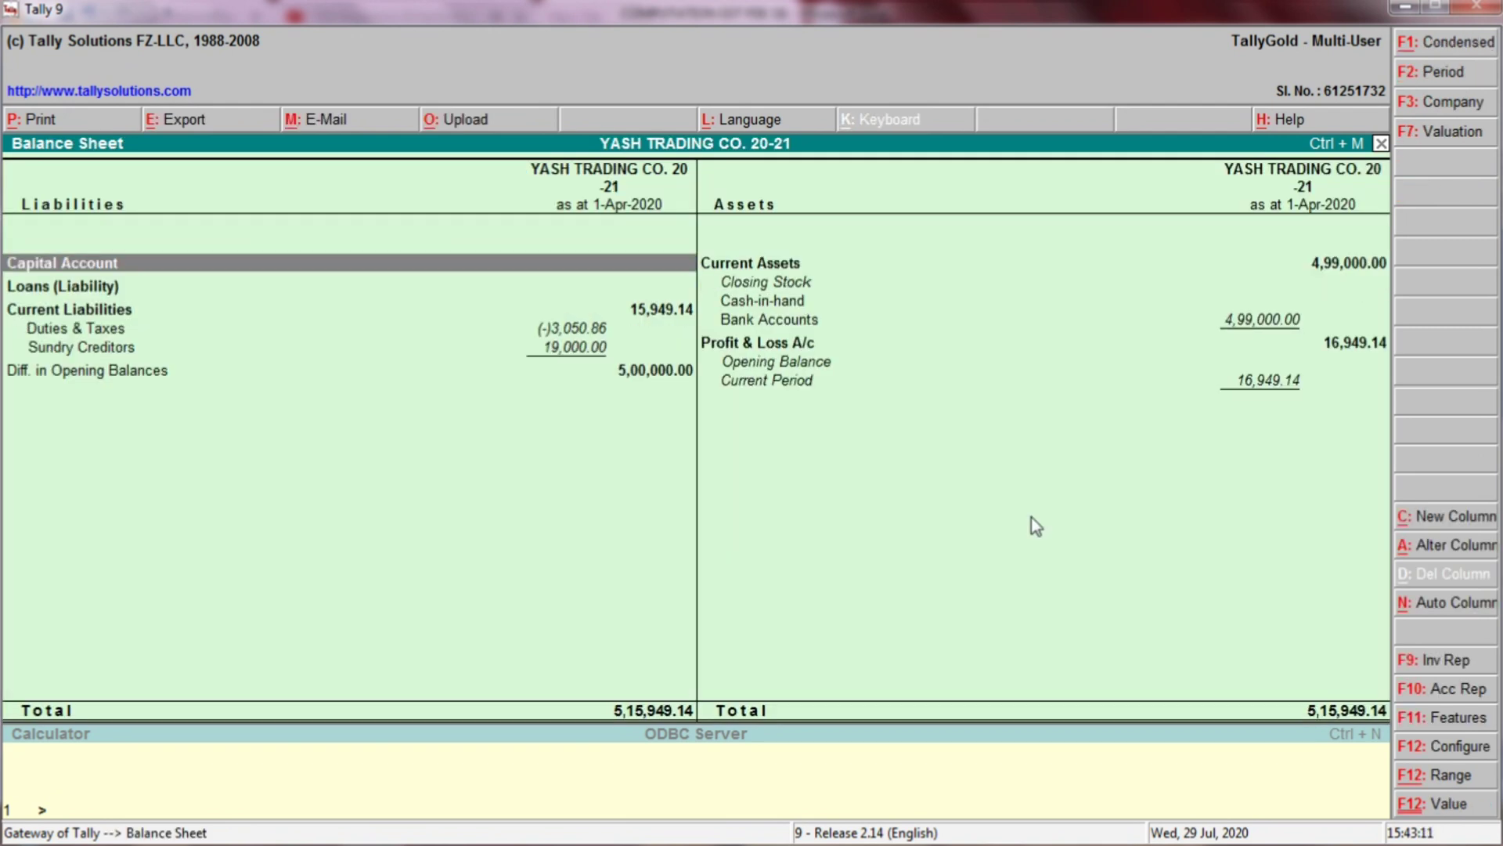
key(Down)
key(Down)
key(Down)
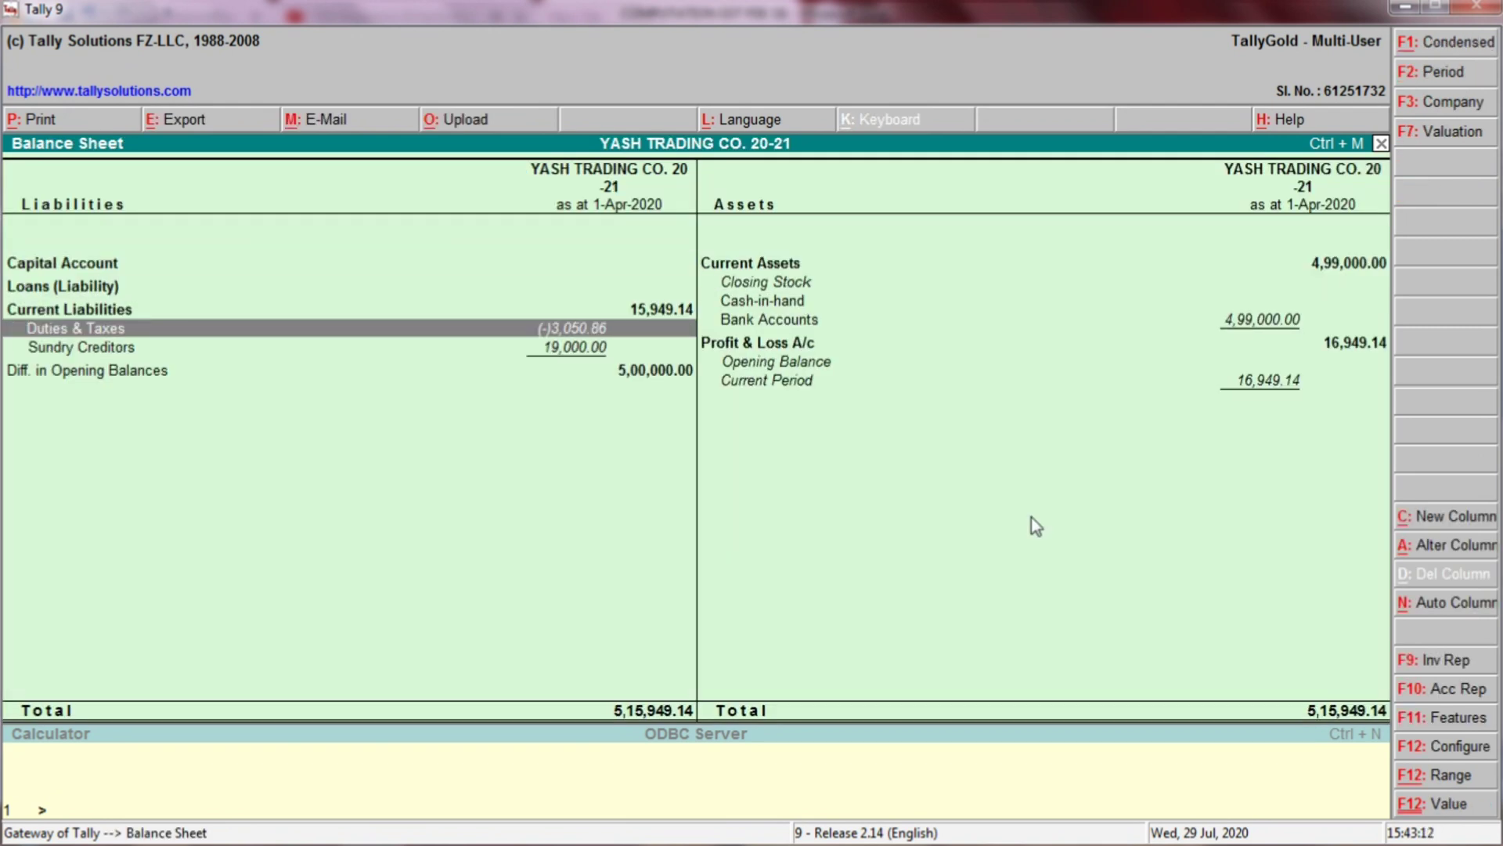
key(Return)
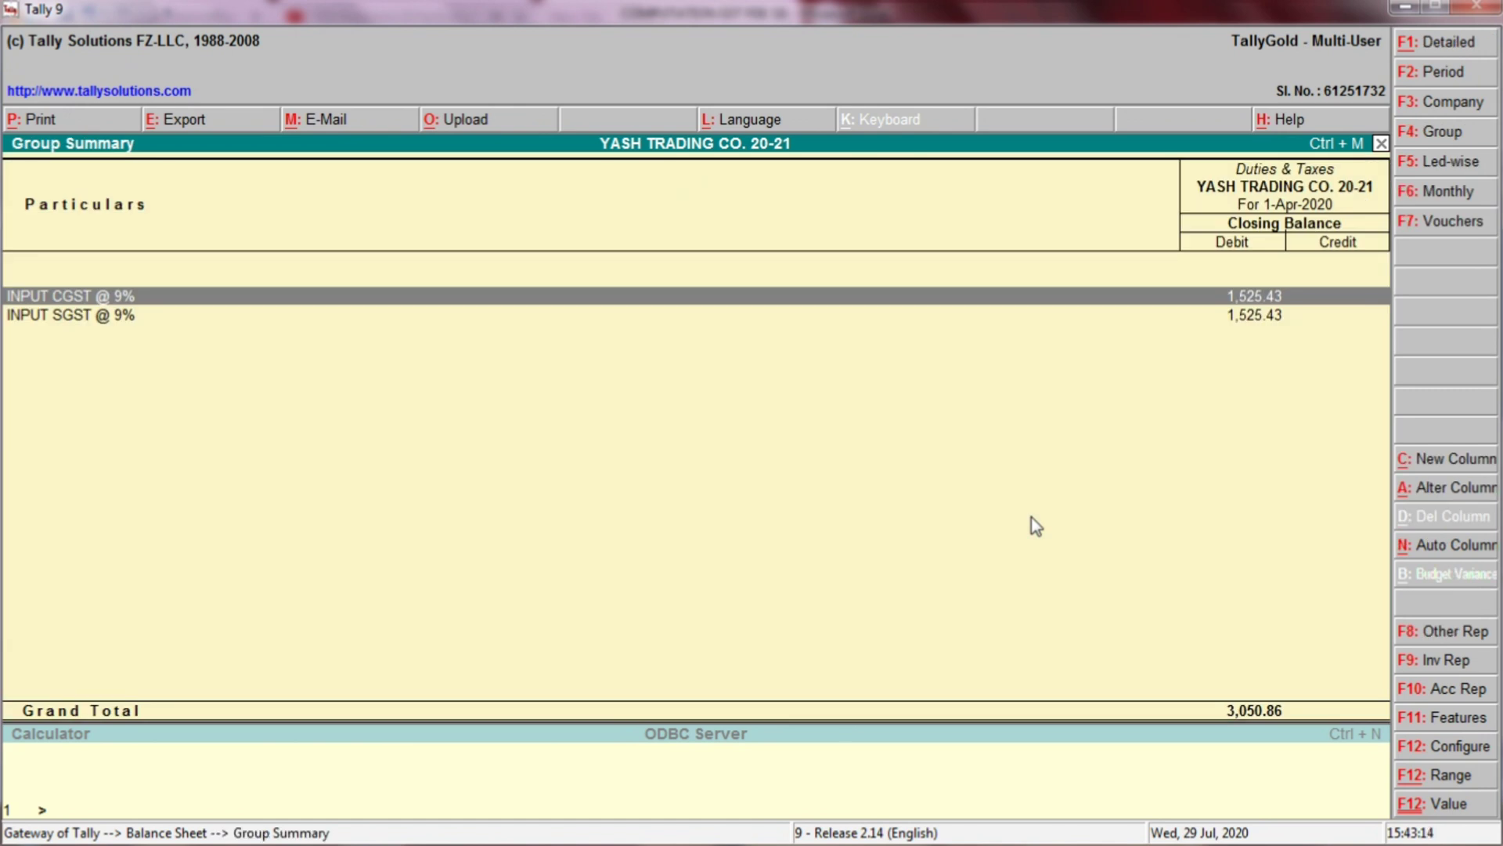
Step: Examine the INPUT CGST @ 9% and INPUT SGST @ 9% balances in the Duties & Taxes summary, and return to the Gateway of Tally
key(Down)
key(Up)
key(Down)
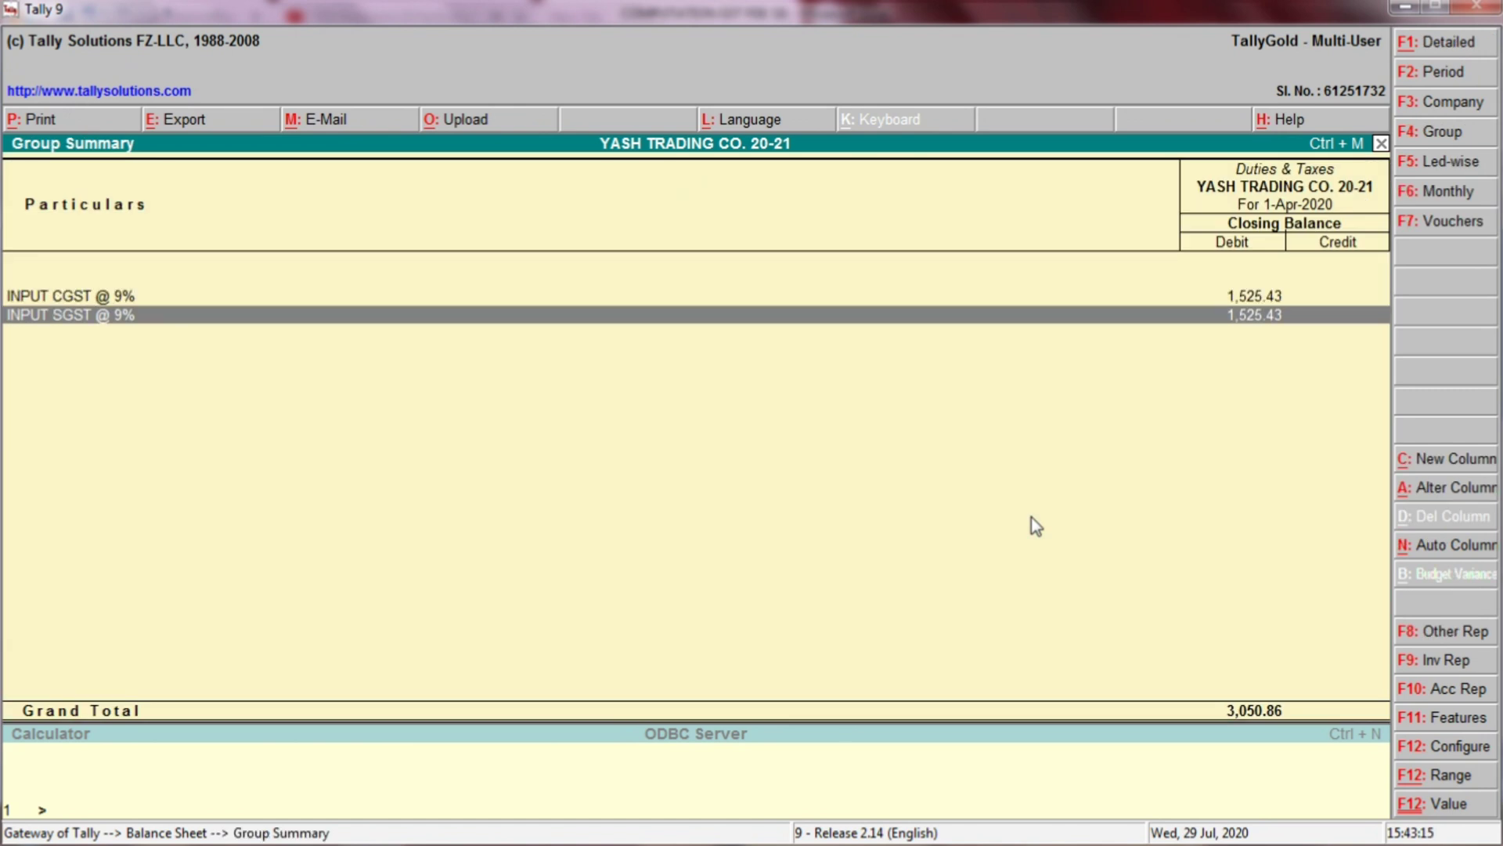
key(Up)
key(Down)
key(Up)
key(Down)
key(Up)
key(Down)
key(Up)
key(Down)
key(Up)
key(Down)
key(Up)
key(Down)
key(Up)
key(Down)
key(Up)
key(Down)
key(Up)
key(Down)
key(Up)
key(Down)
key(Up)
key(Down)
key(Up)
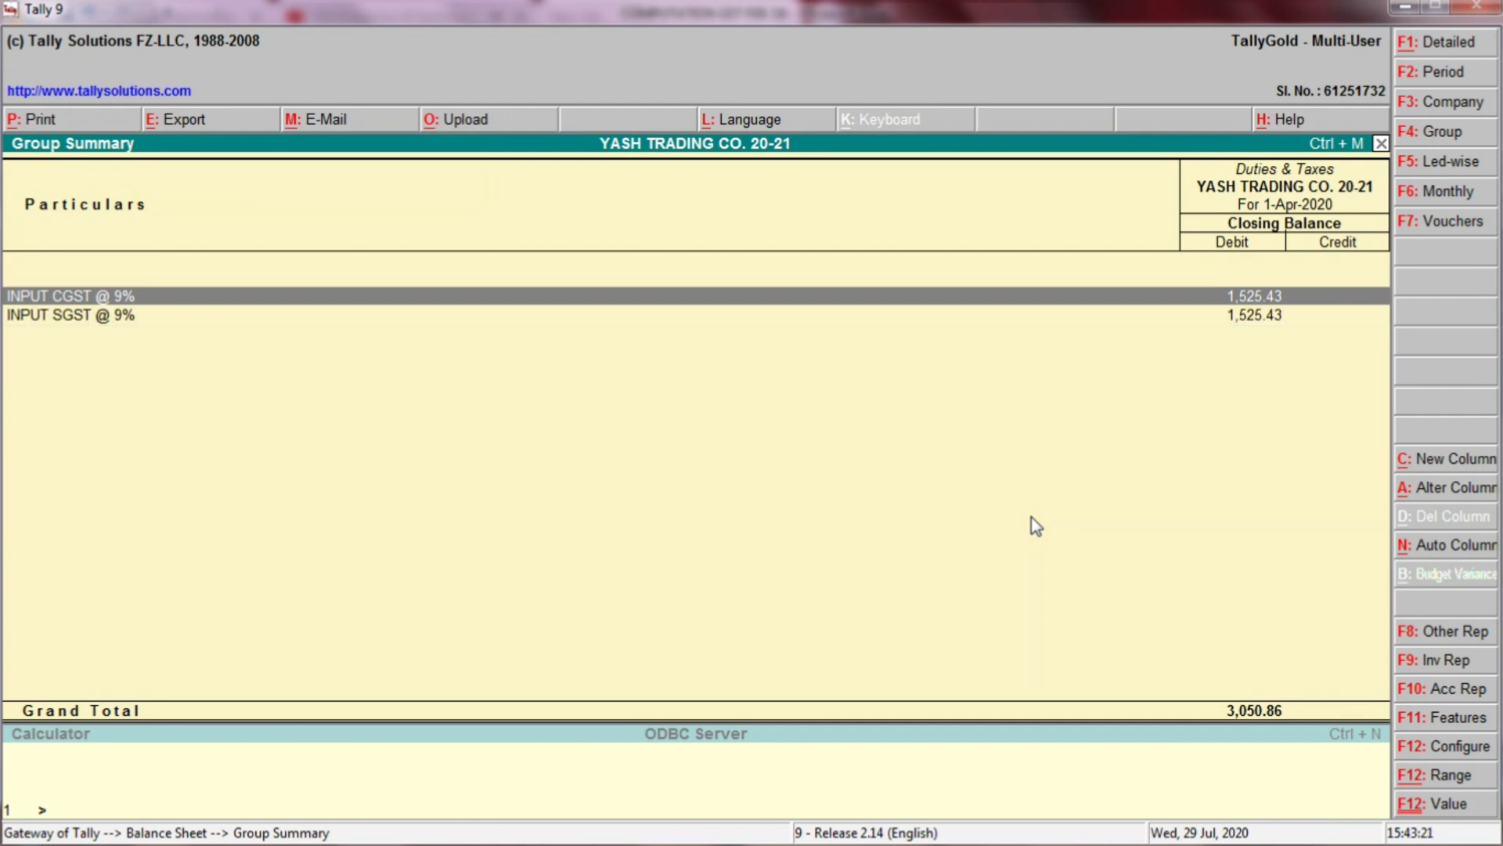
key(Down)
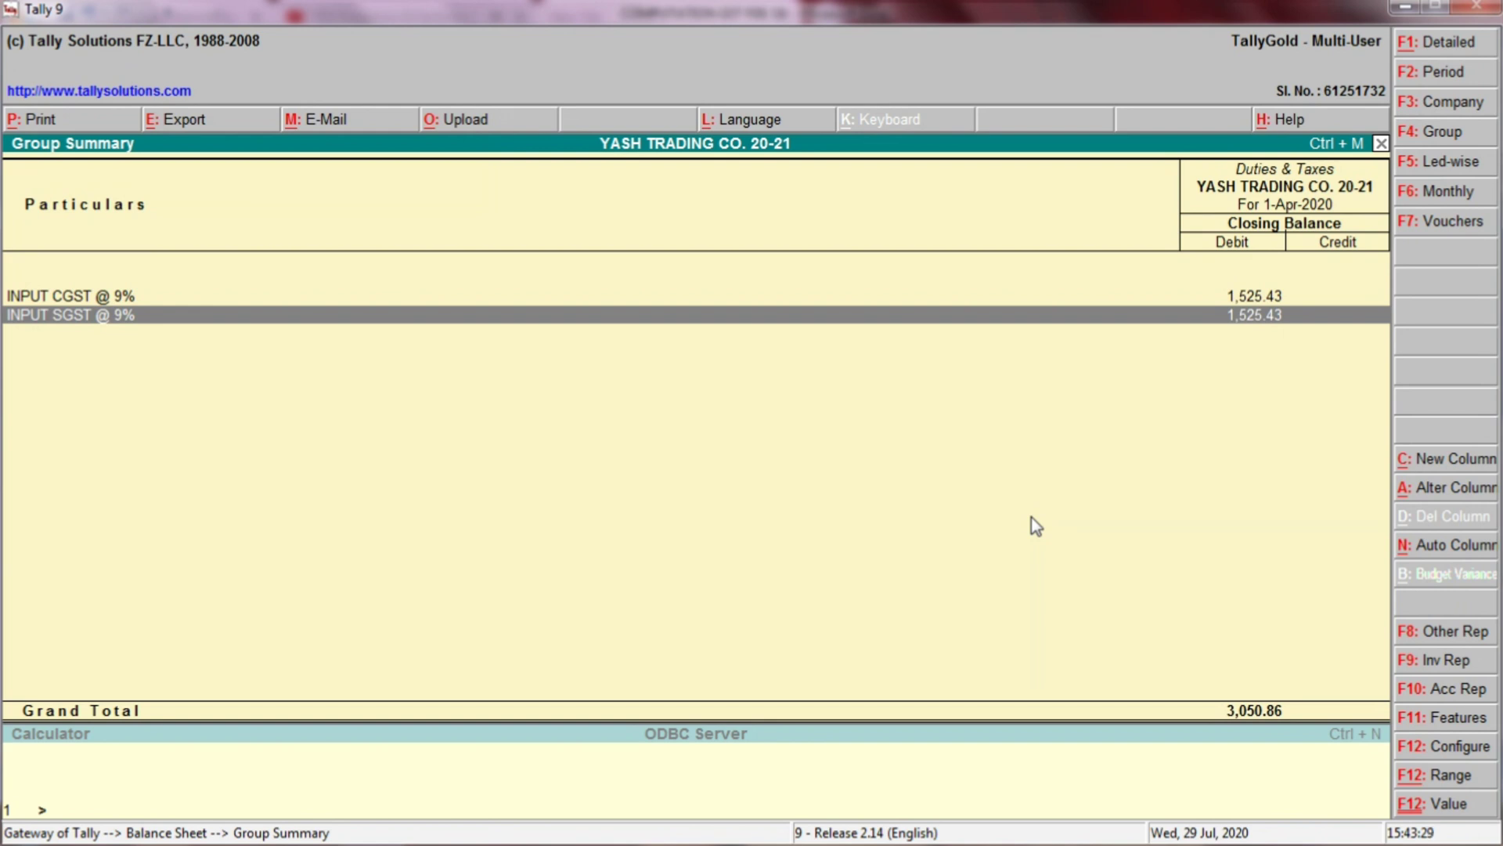
key(Escape)
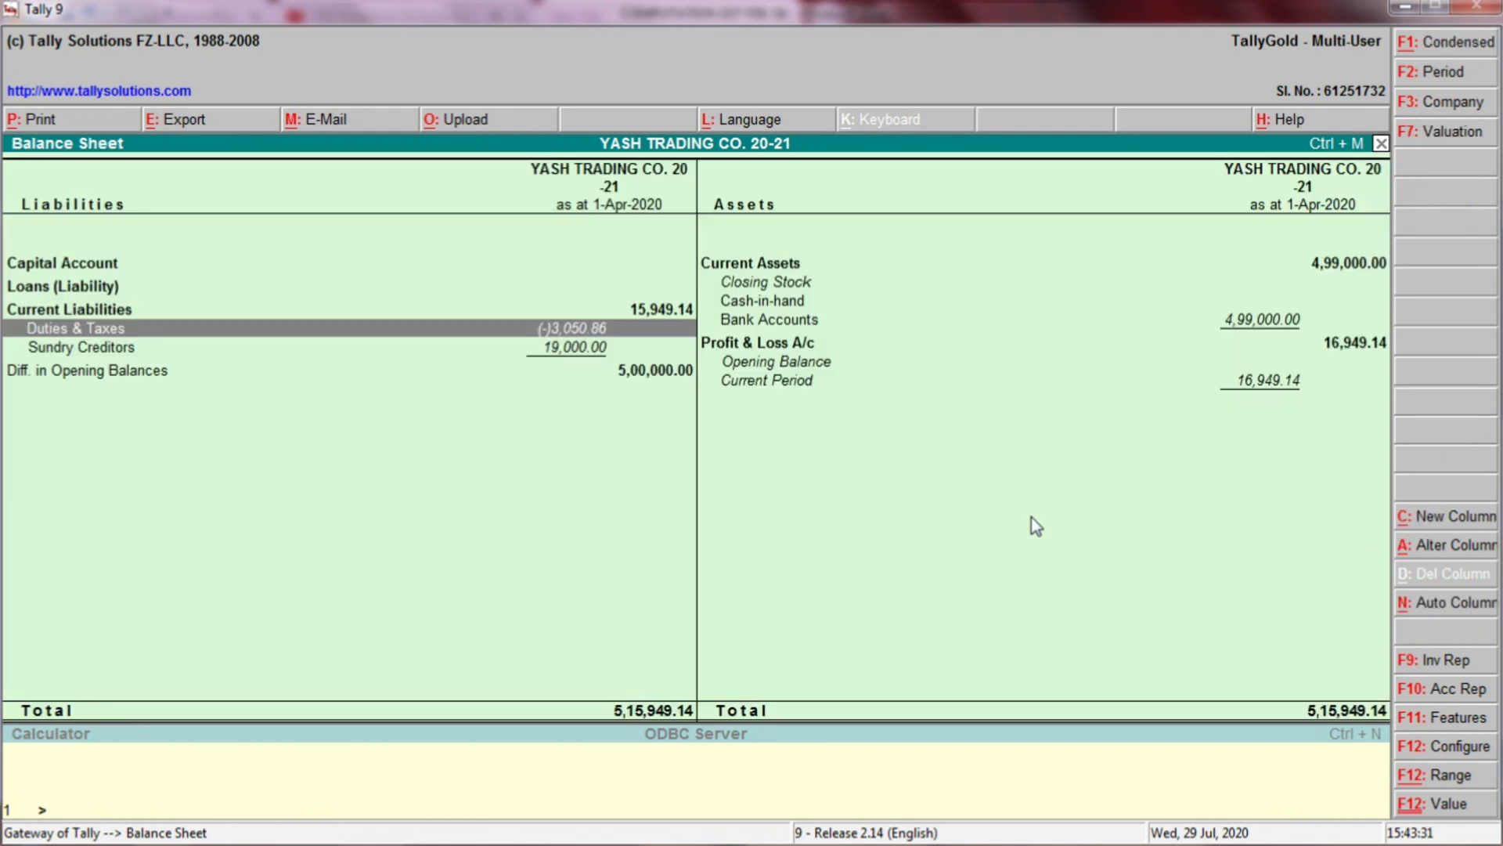
key(Escape)
Step: Start a new Payment voucher in accounting voucher entry
key(Up)
key(Up)
key(Up)
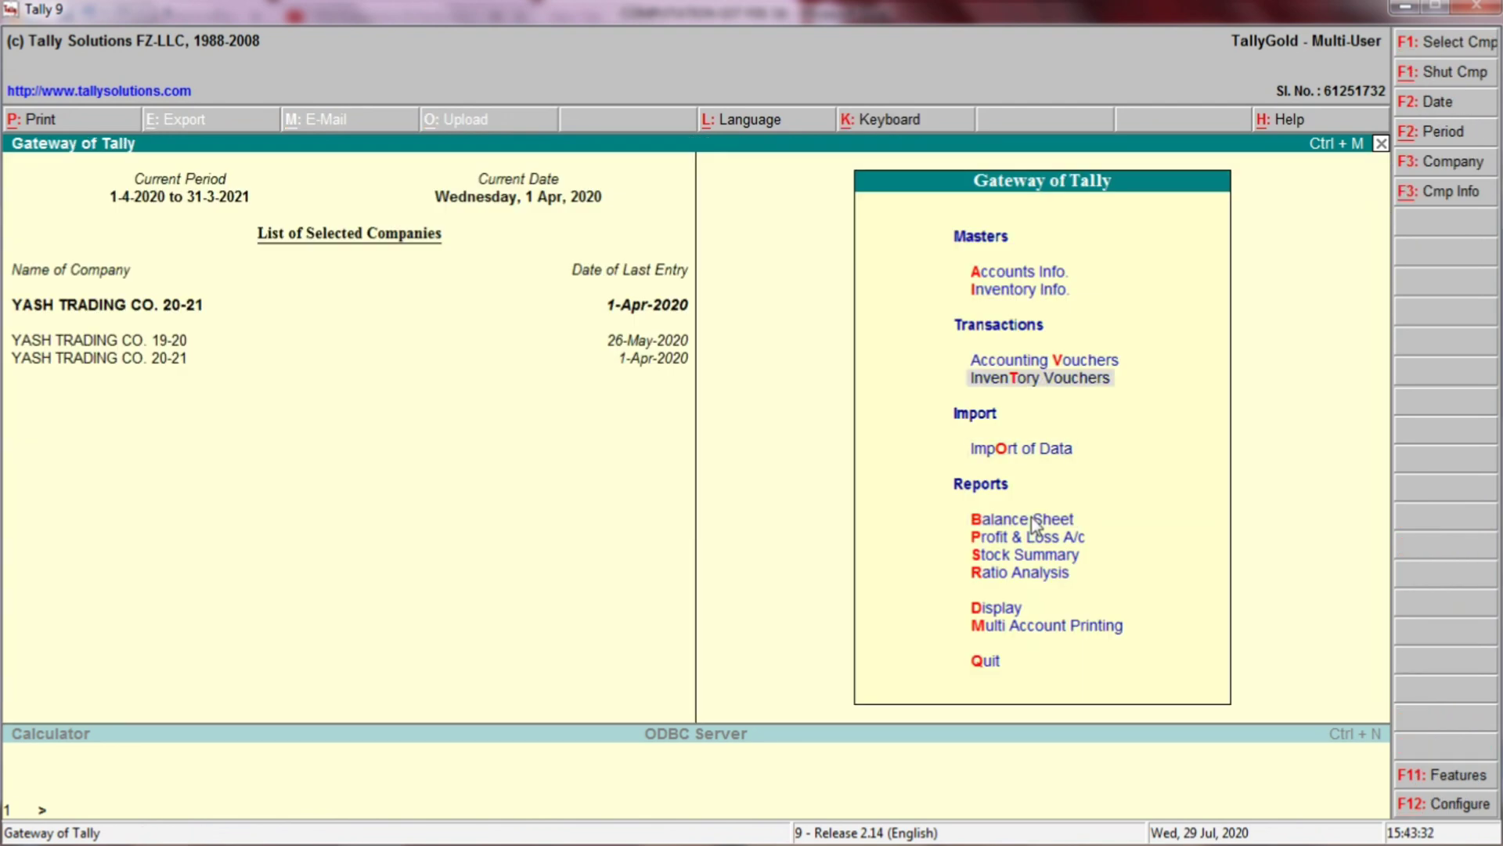
key(Return)
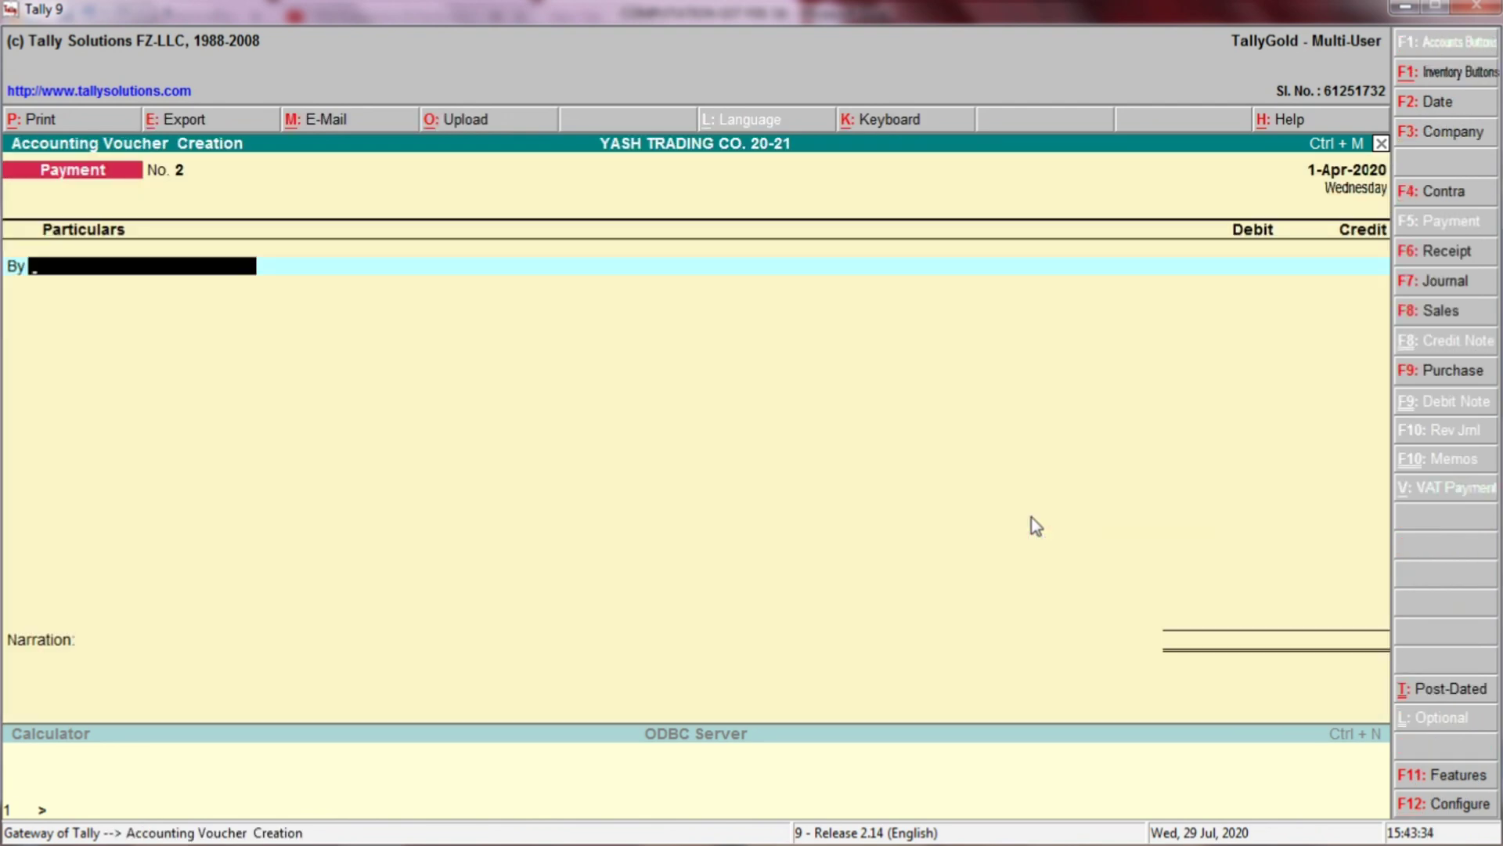
Step: Switch to Excel and review the Yash Advisior LLP debit row under the Legal & Prof. Charges payment entry heading
key(alt+Tab)
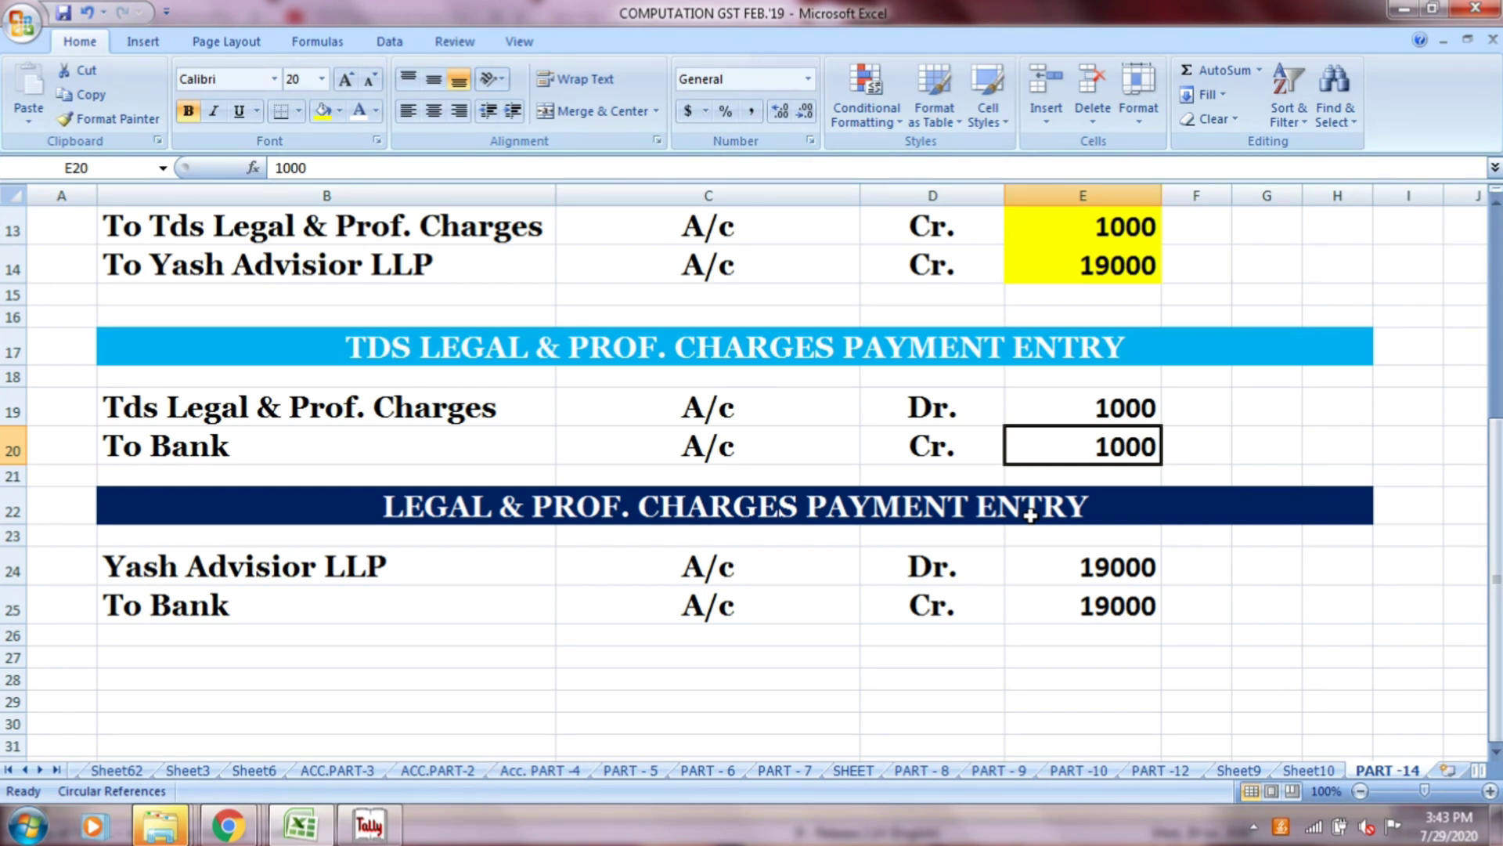
click(1030, 516)
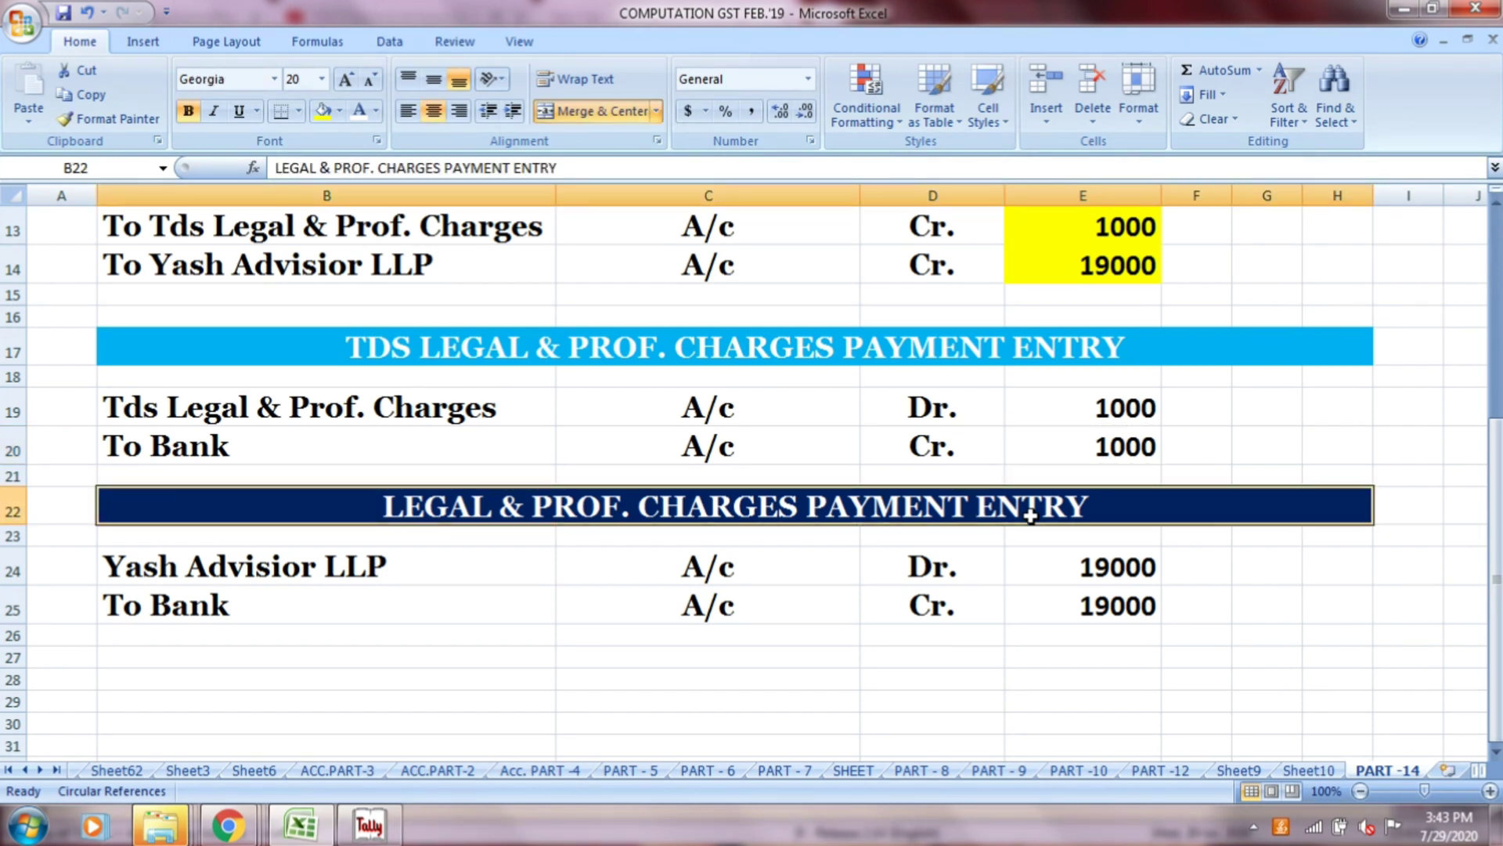
click(500, 568)
click(695, 565)
click(909, 563)
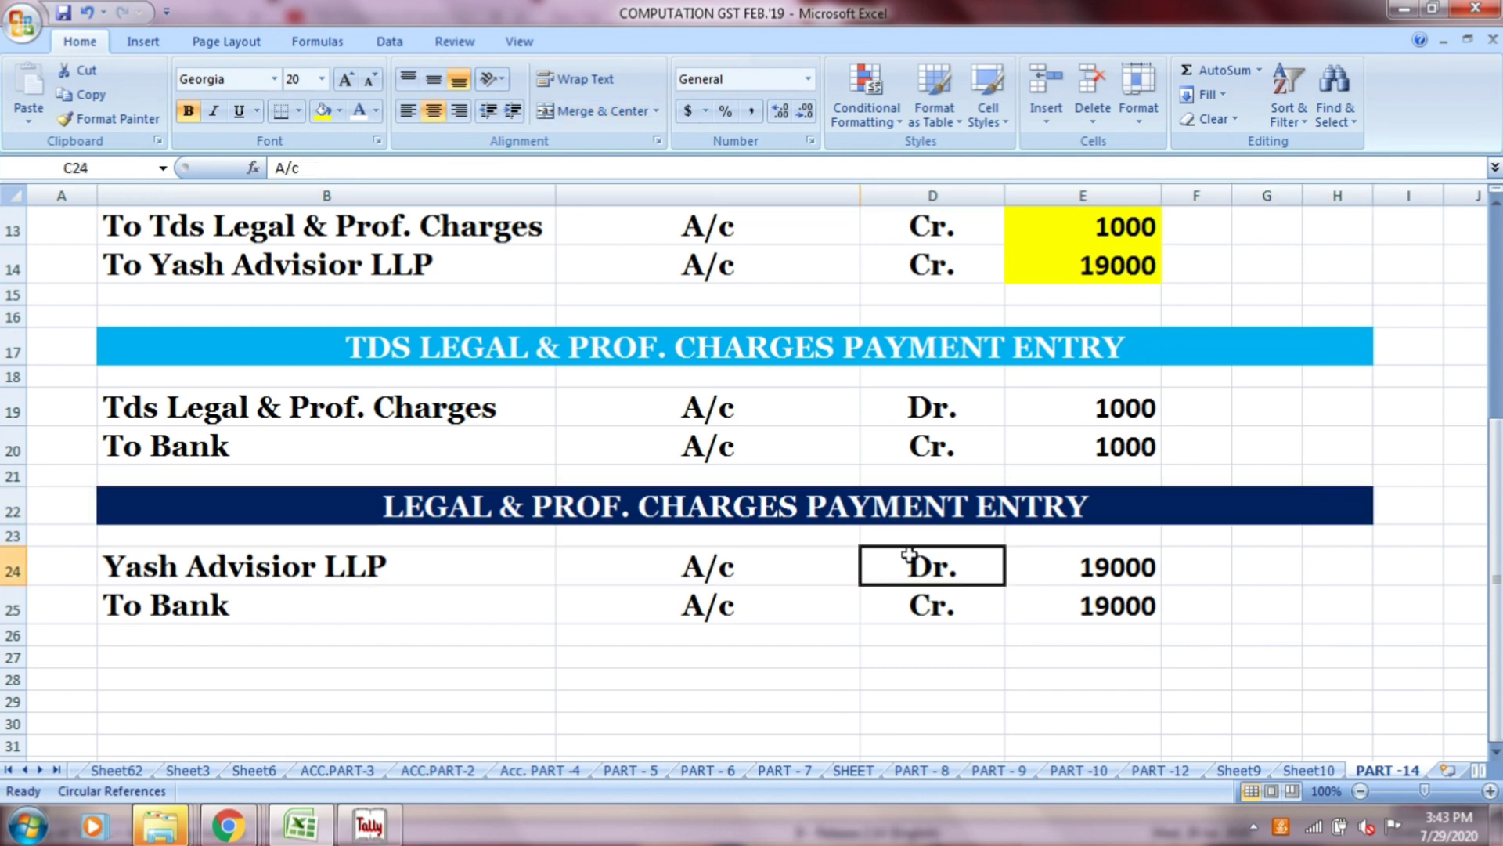
click(1110, 569)
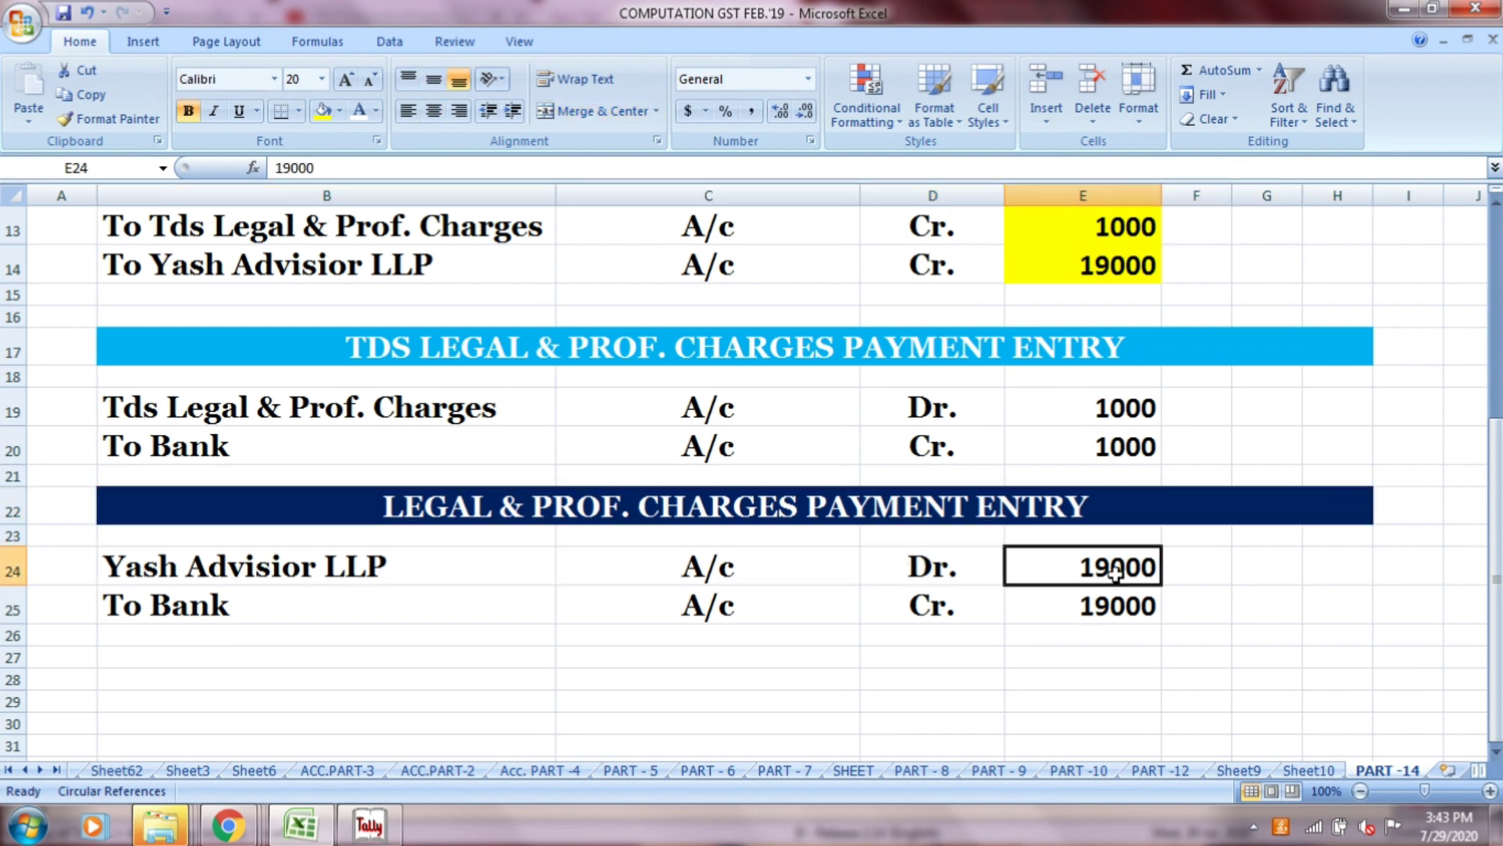
Step: Switch to Tally and debit YASH ADVISIOR LLP 19000 in the Payment voucher
key(alt+Tab)
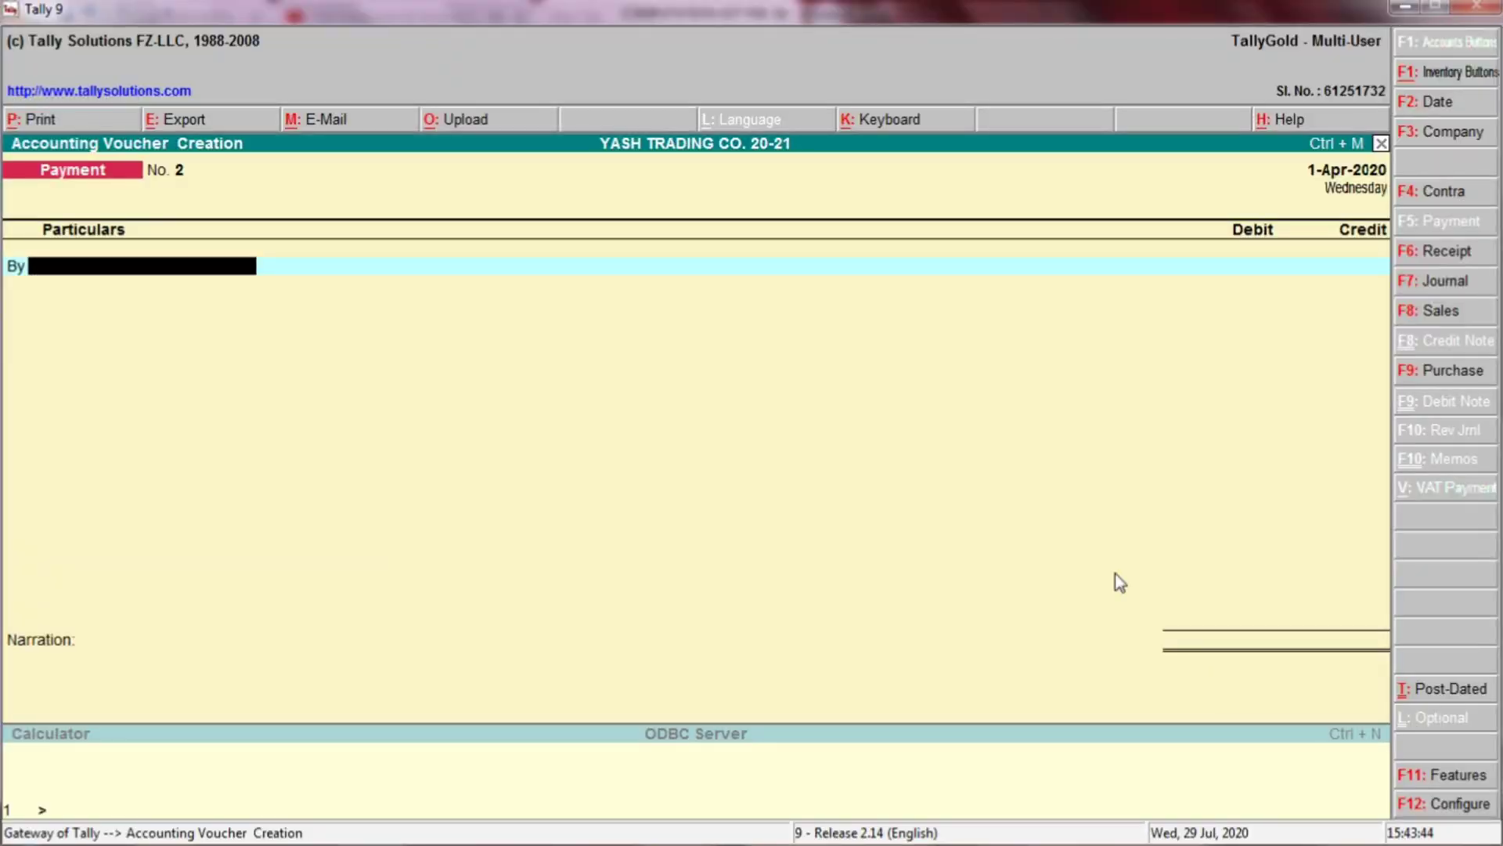
text(YASH)
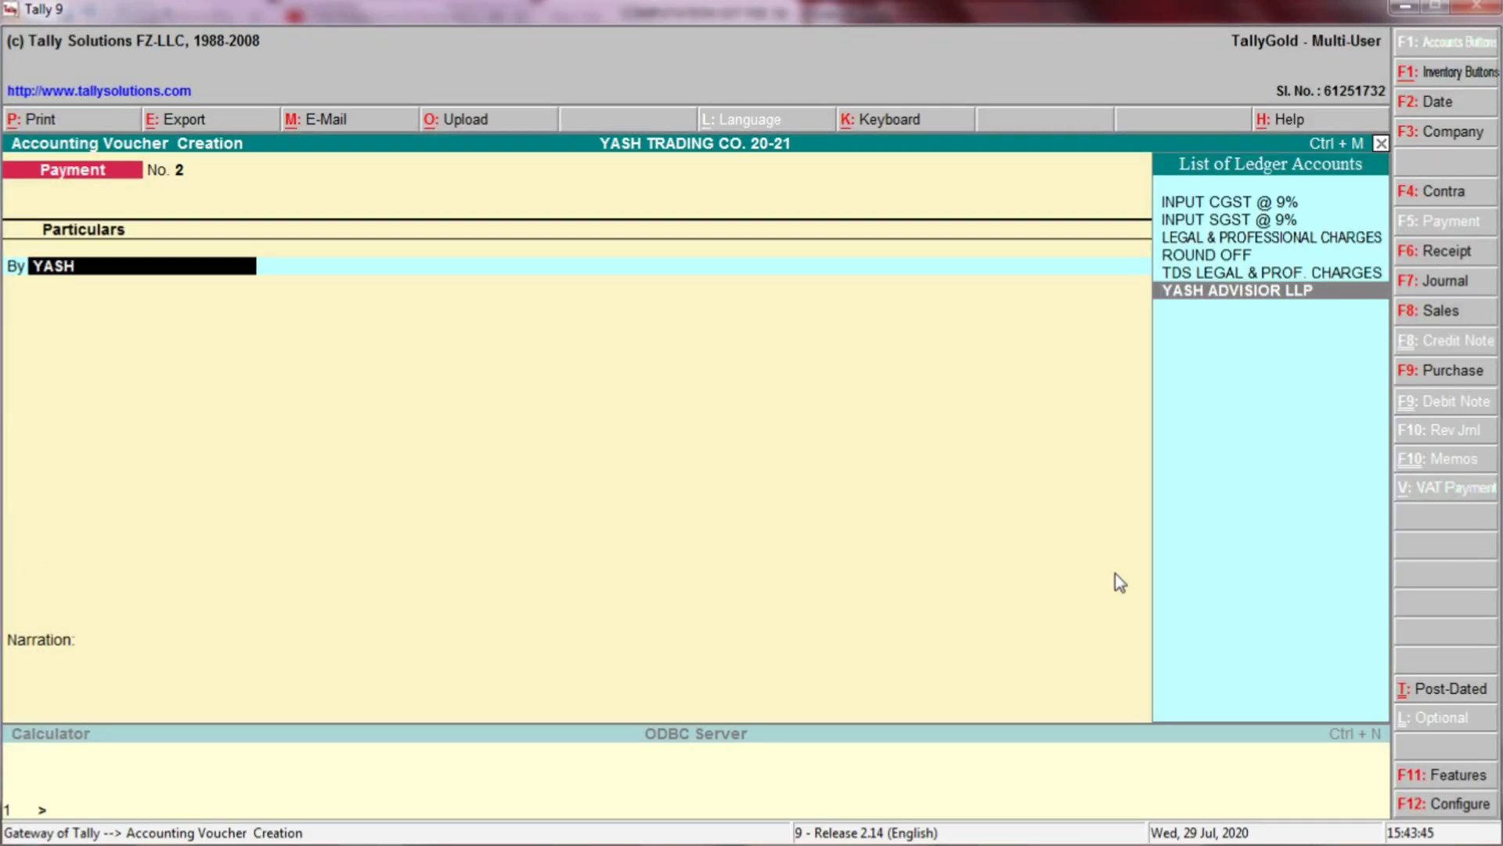
key(Return)
text(19000)
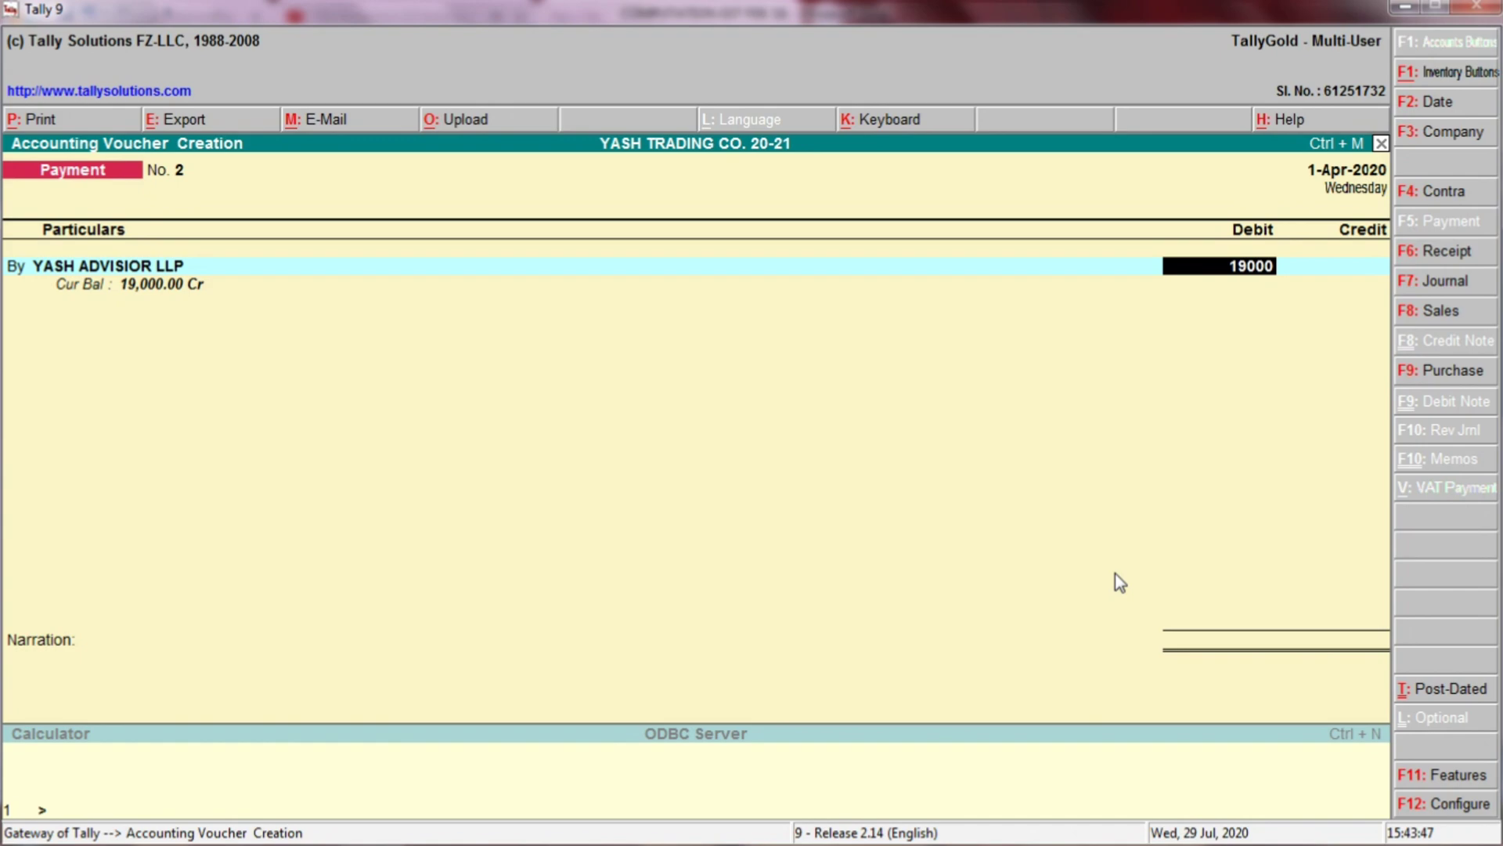
key(Return)
Step: Switch to Excel and check the To Bank credit row of the Legal & Prof. Charges payment entry
key(alt+Tab)
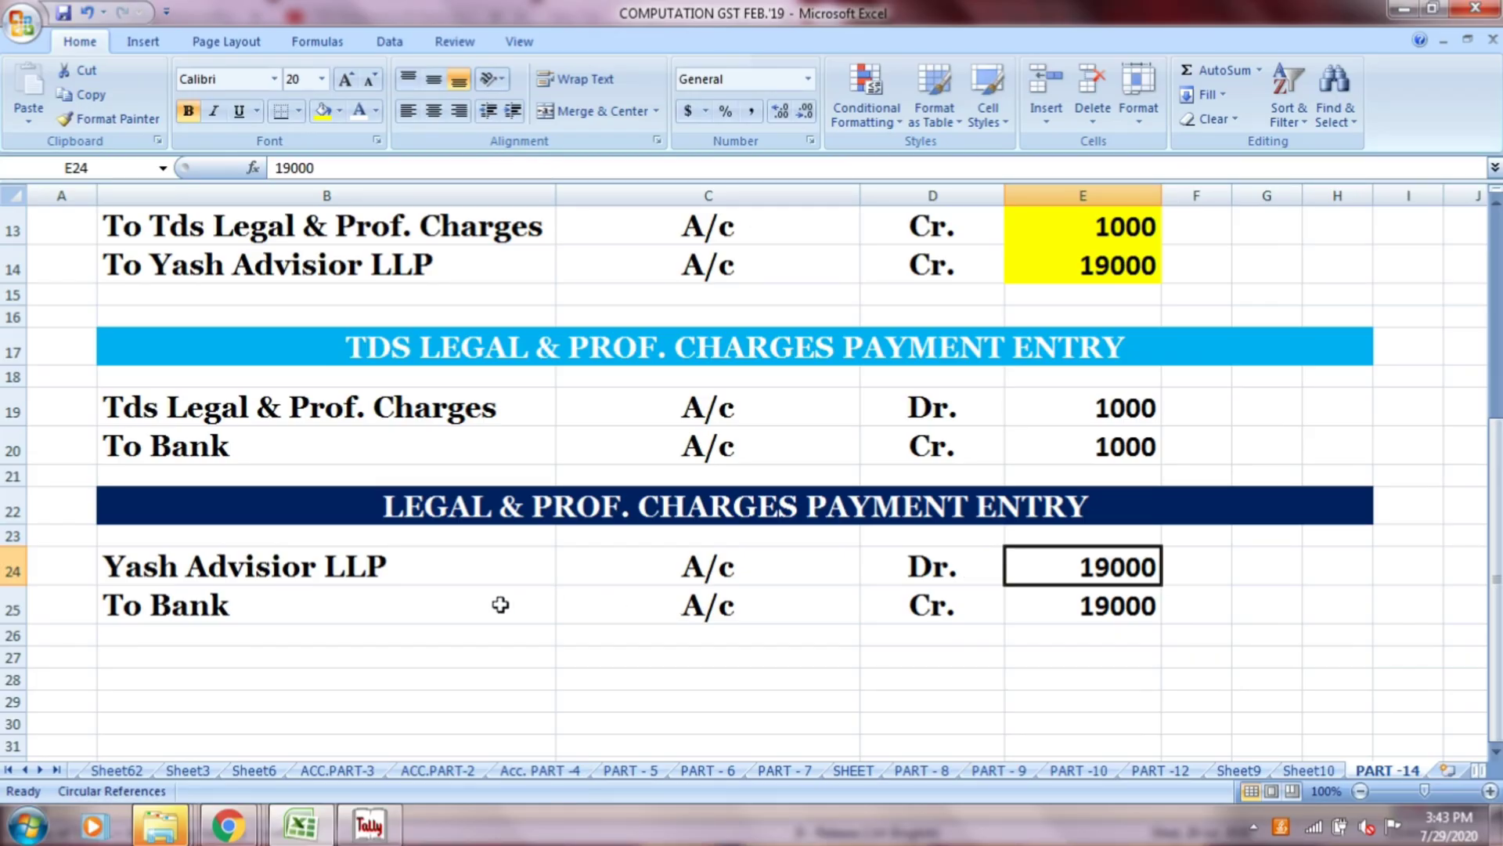
click(471, 608)
click(673, 617)
click(885, 609)
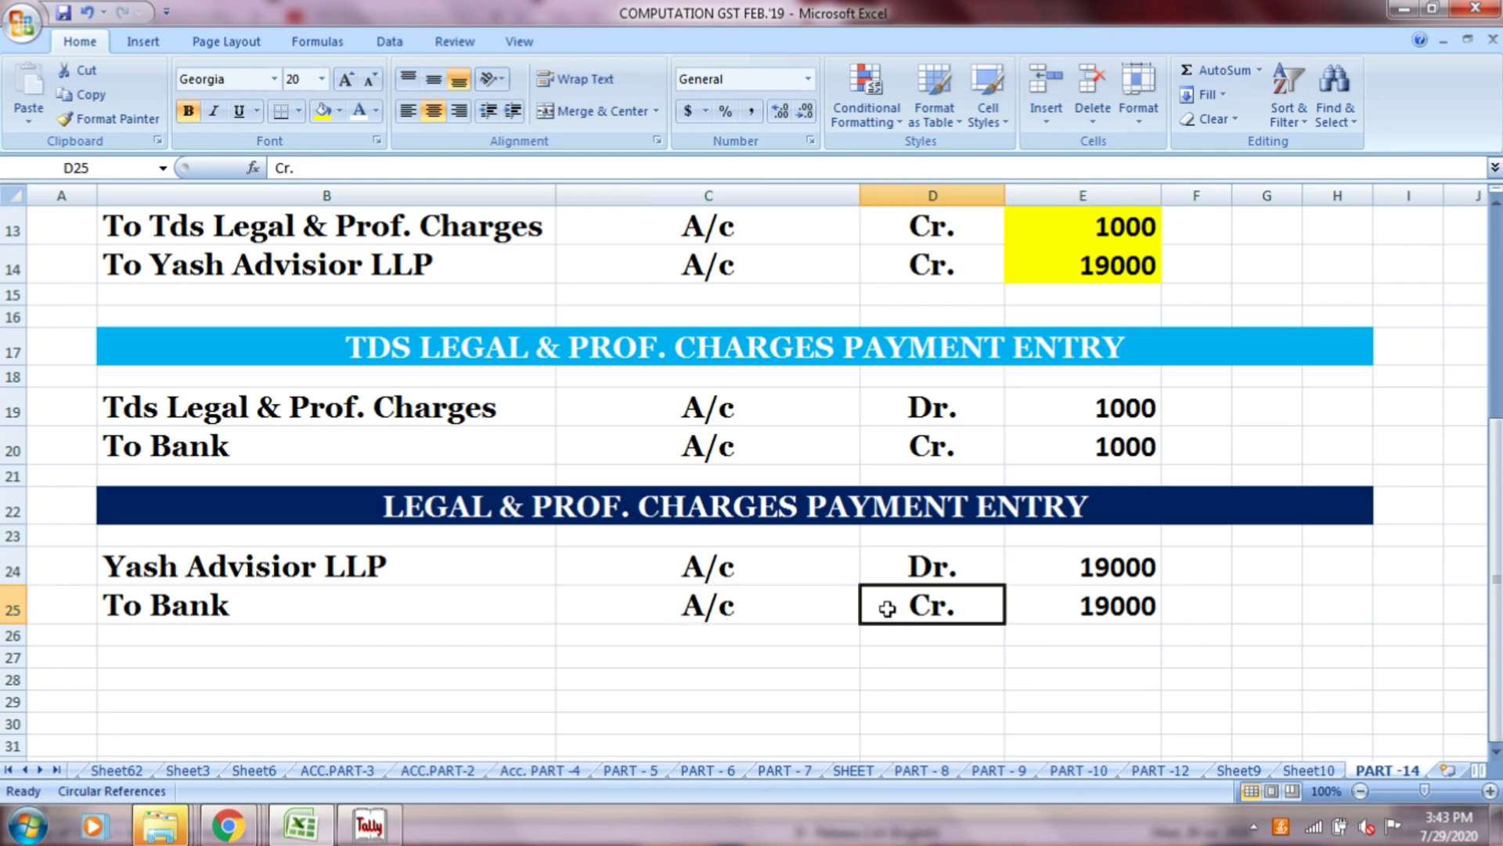
click(1079, 614)
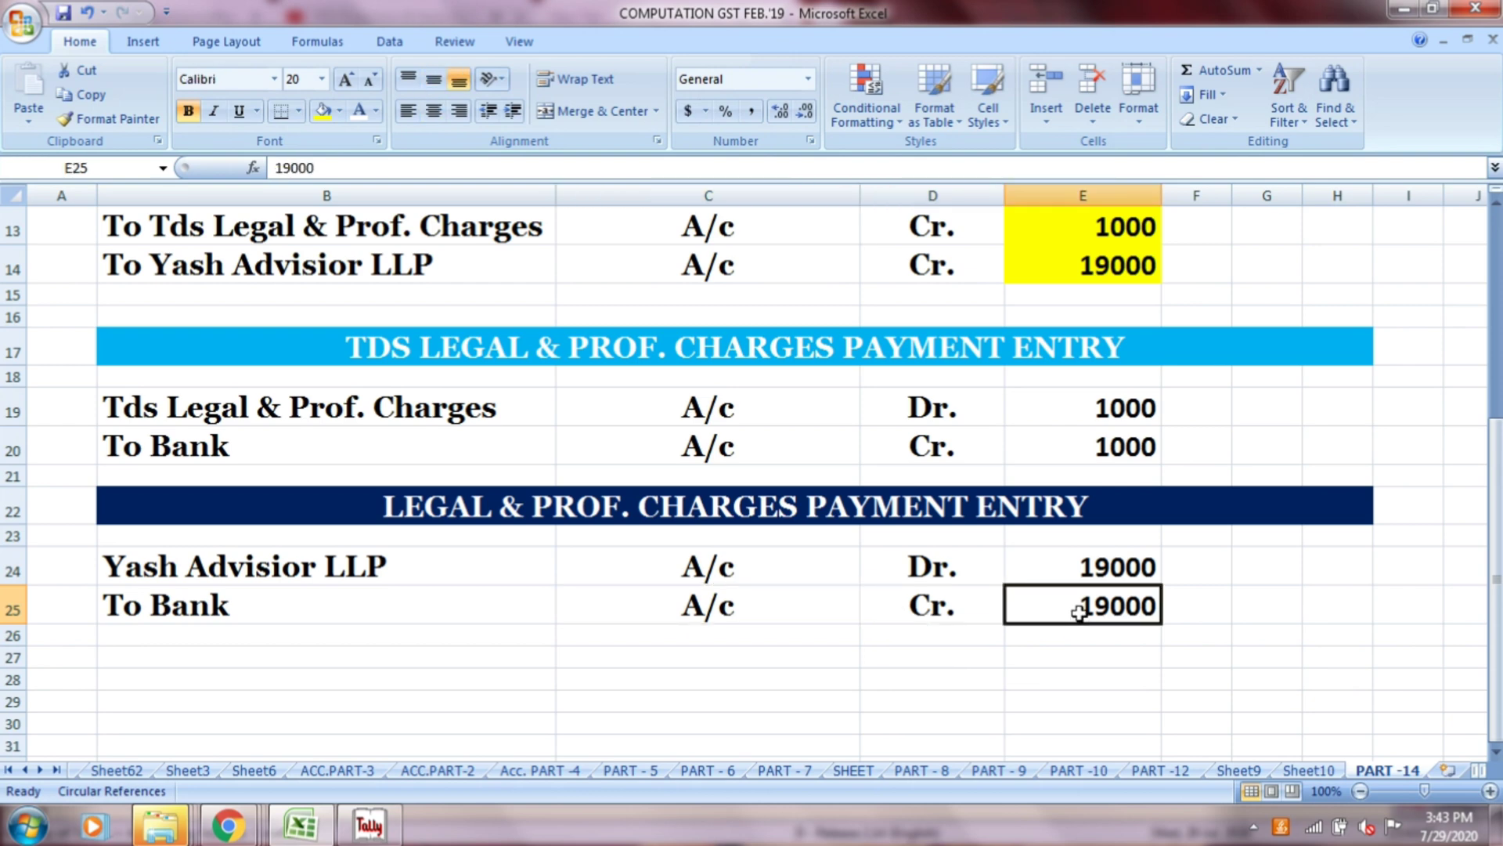
Step: Switch to Tally, credit HDFC BANK 19000 in the Payment voucher, and save it with the cheque number and narration blank
key(alt+Tab)
key(Return)
key(Return)
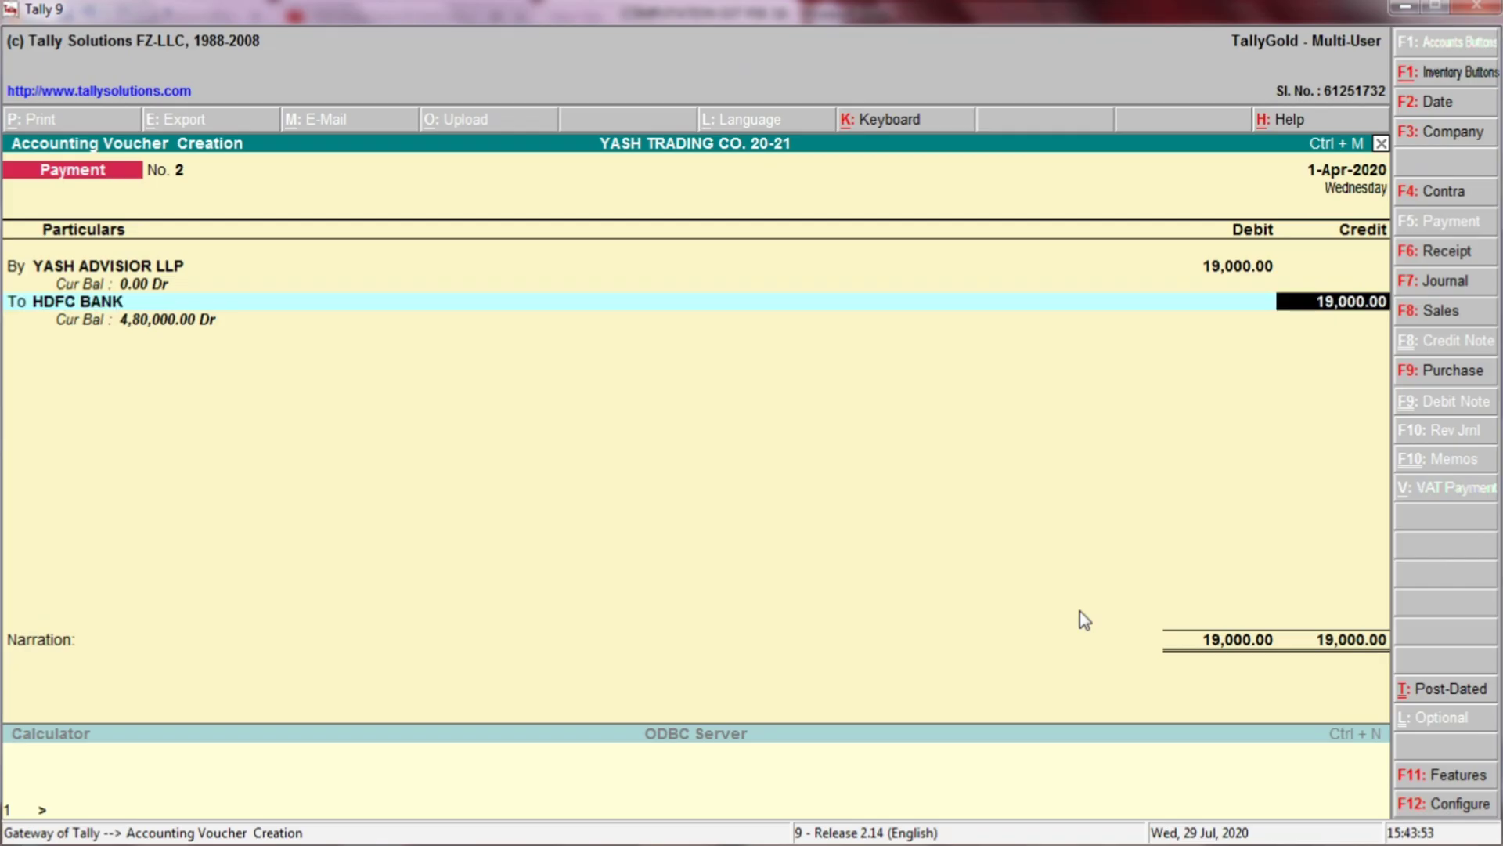
key(Return)
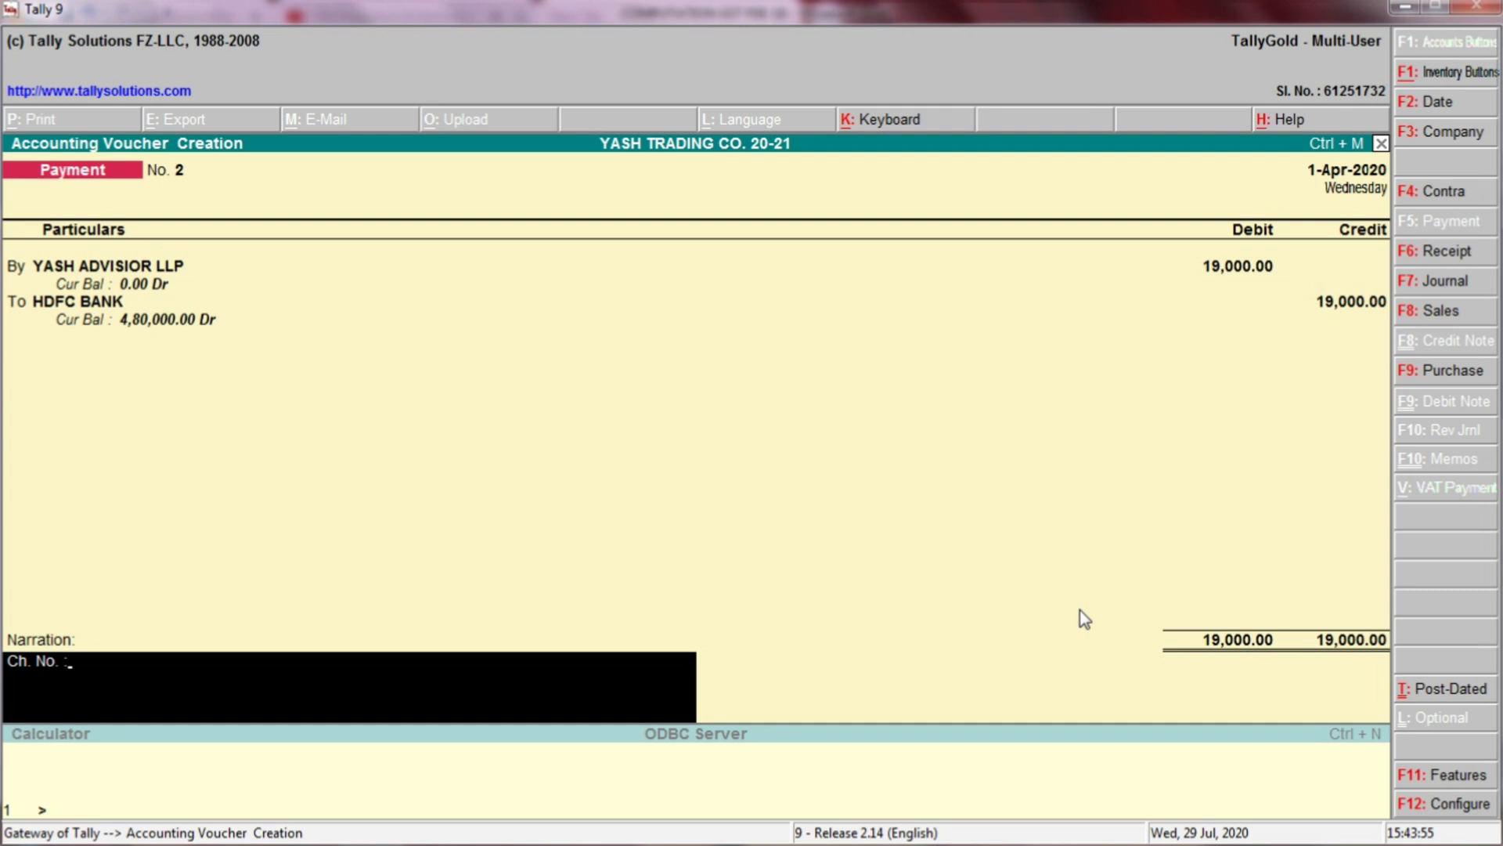
key(Return)
key(Return)
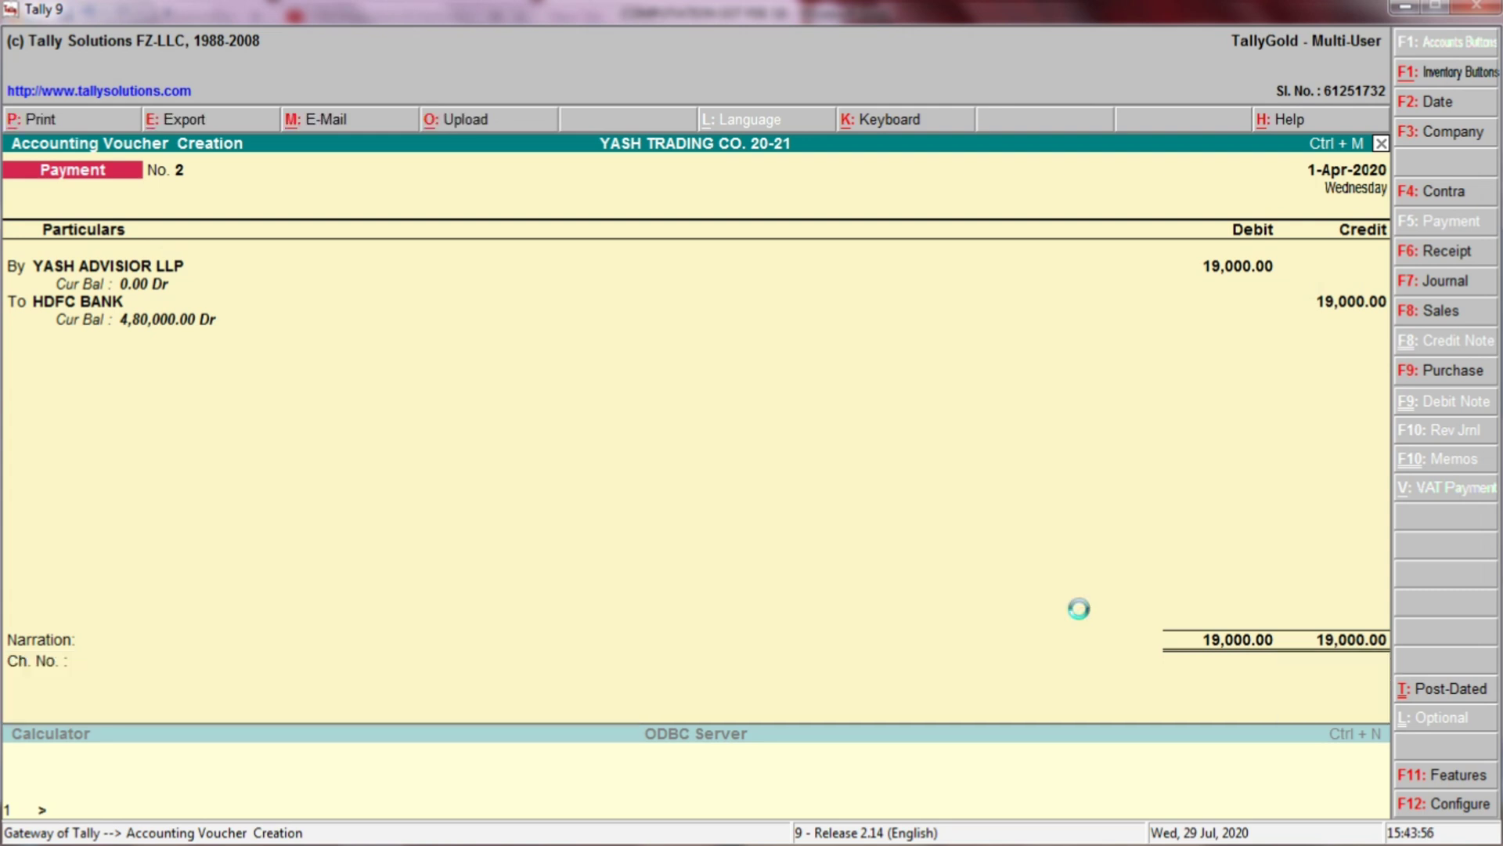
key(Escape)
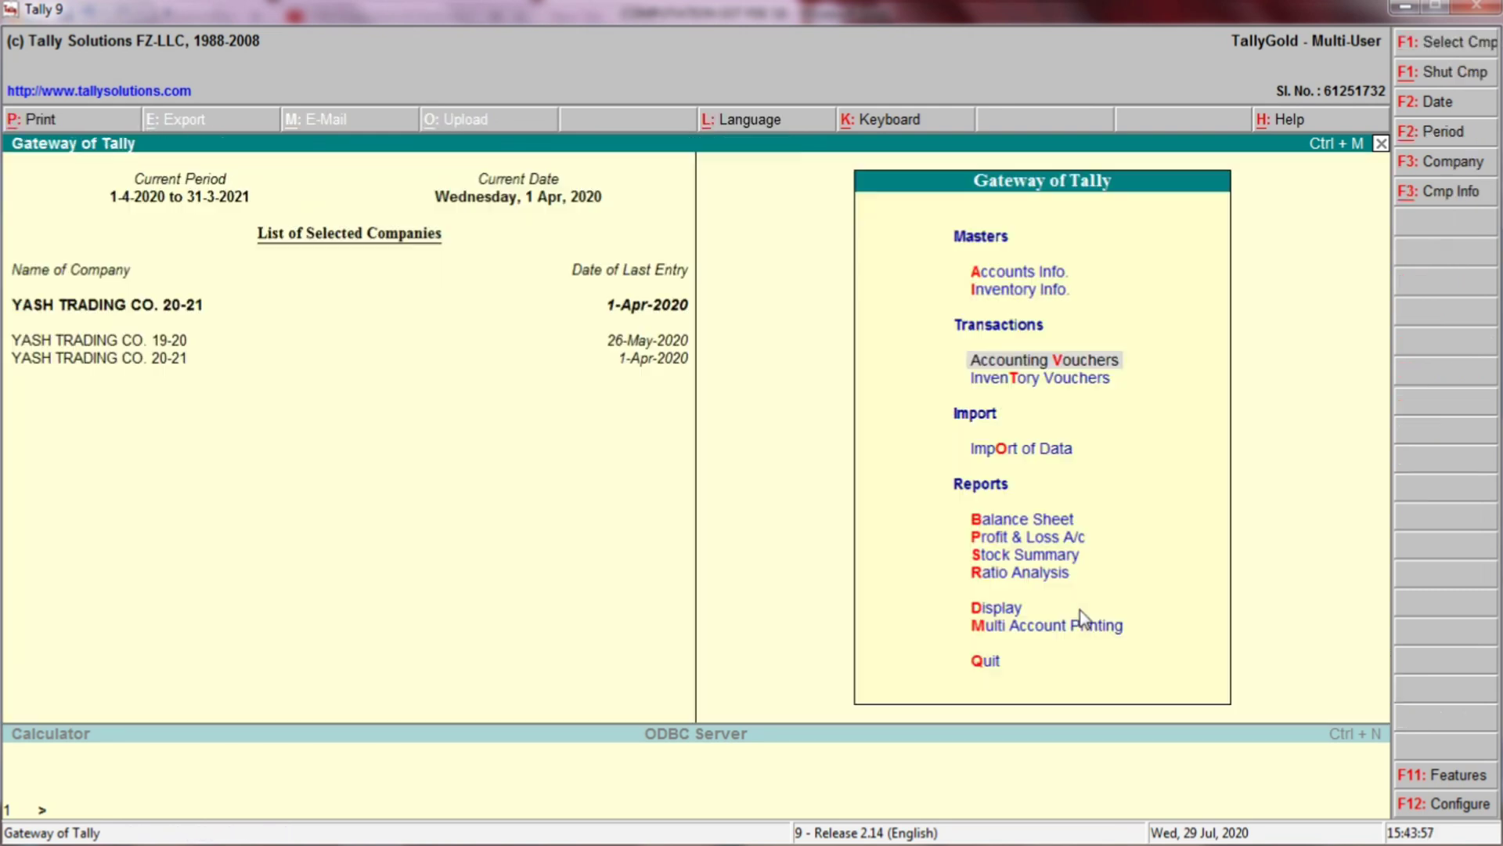
Step: Open the Profit & Loss A/c in detailed view and check the legal and professional charges and round off under Indirect Expenses
key(Down)
key(Down)
key(Down)
key(Down)
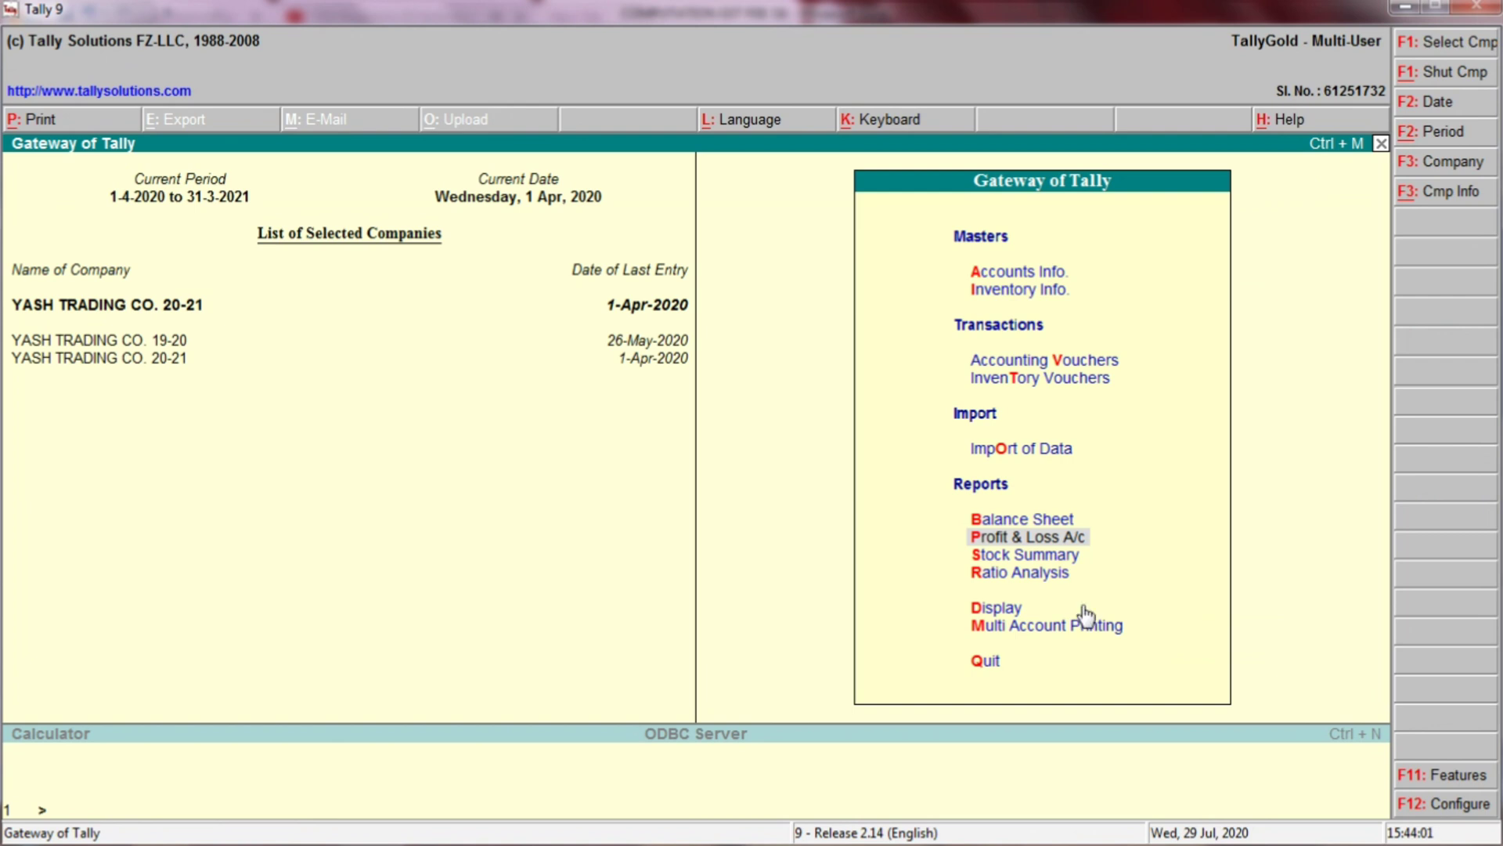
click(1078, 548)
key(alt+F1)
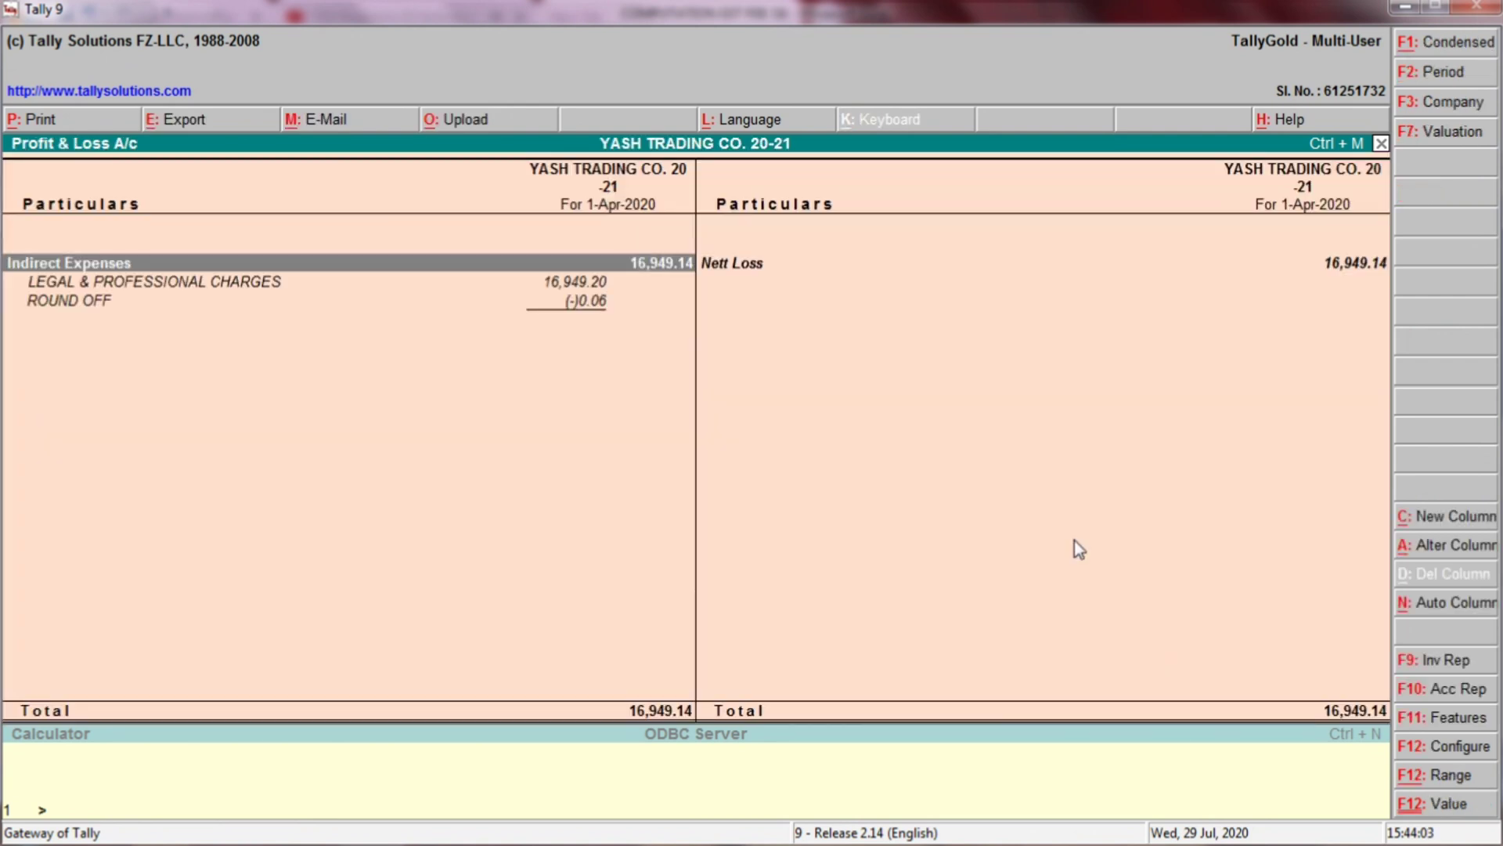
key(Down)
key(Down)
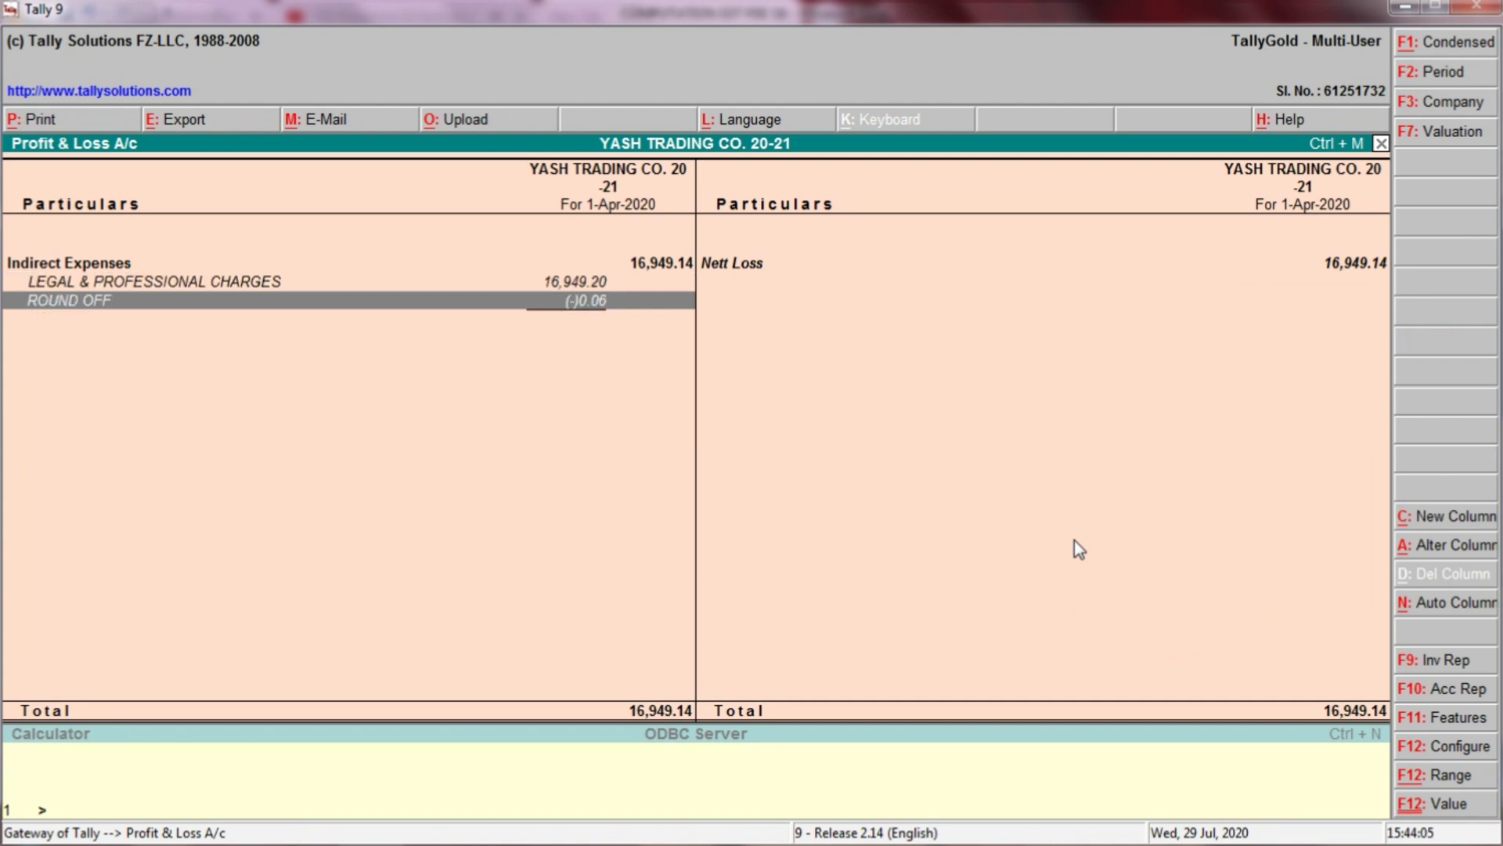
key(Up)
key(Down)
key(Escape)
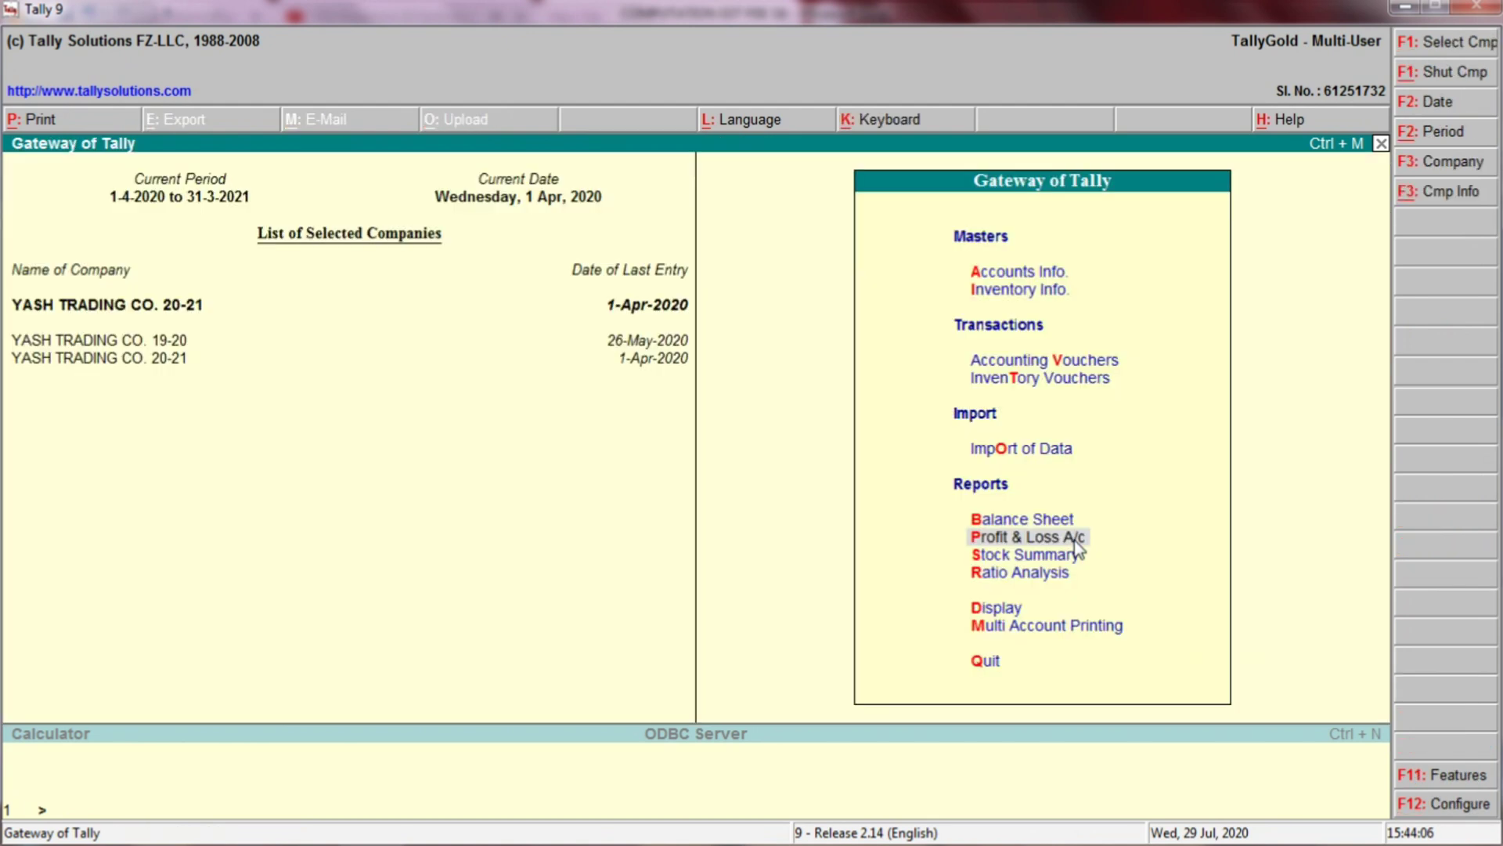
Step: Open the Balance Sheet in detailed view and look into the Loans (Liability) group summary
key(Up)
key(Return)
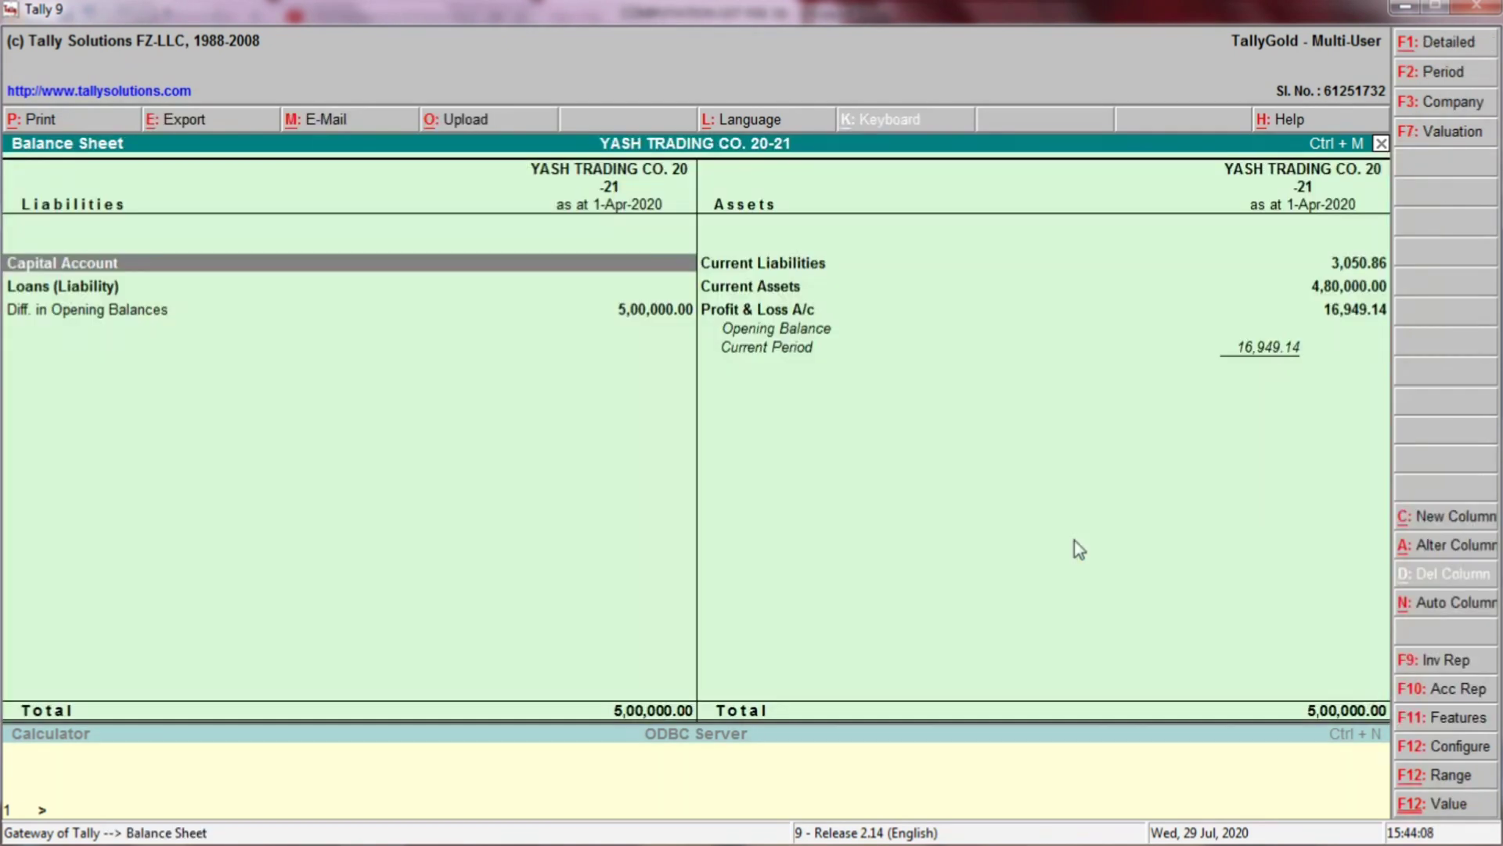
key(alt+F1)
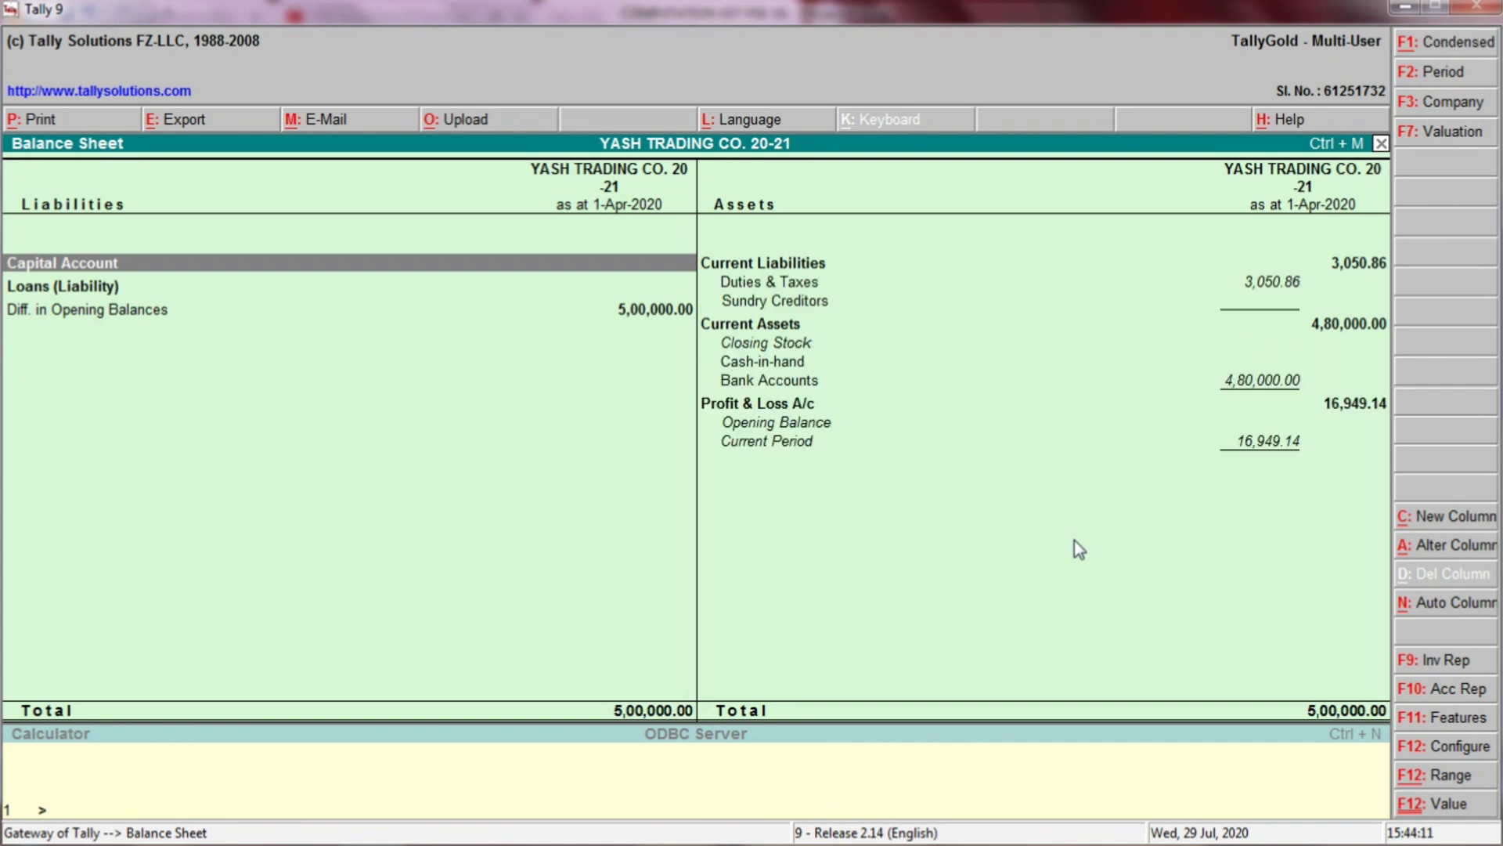
key(Down)
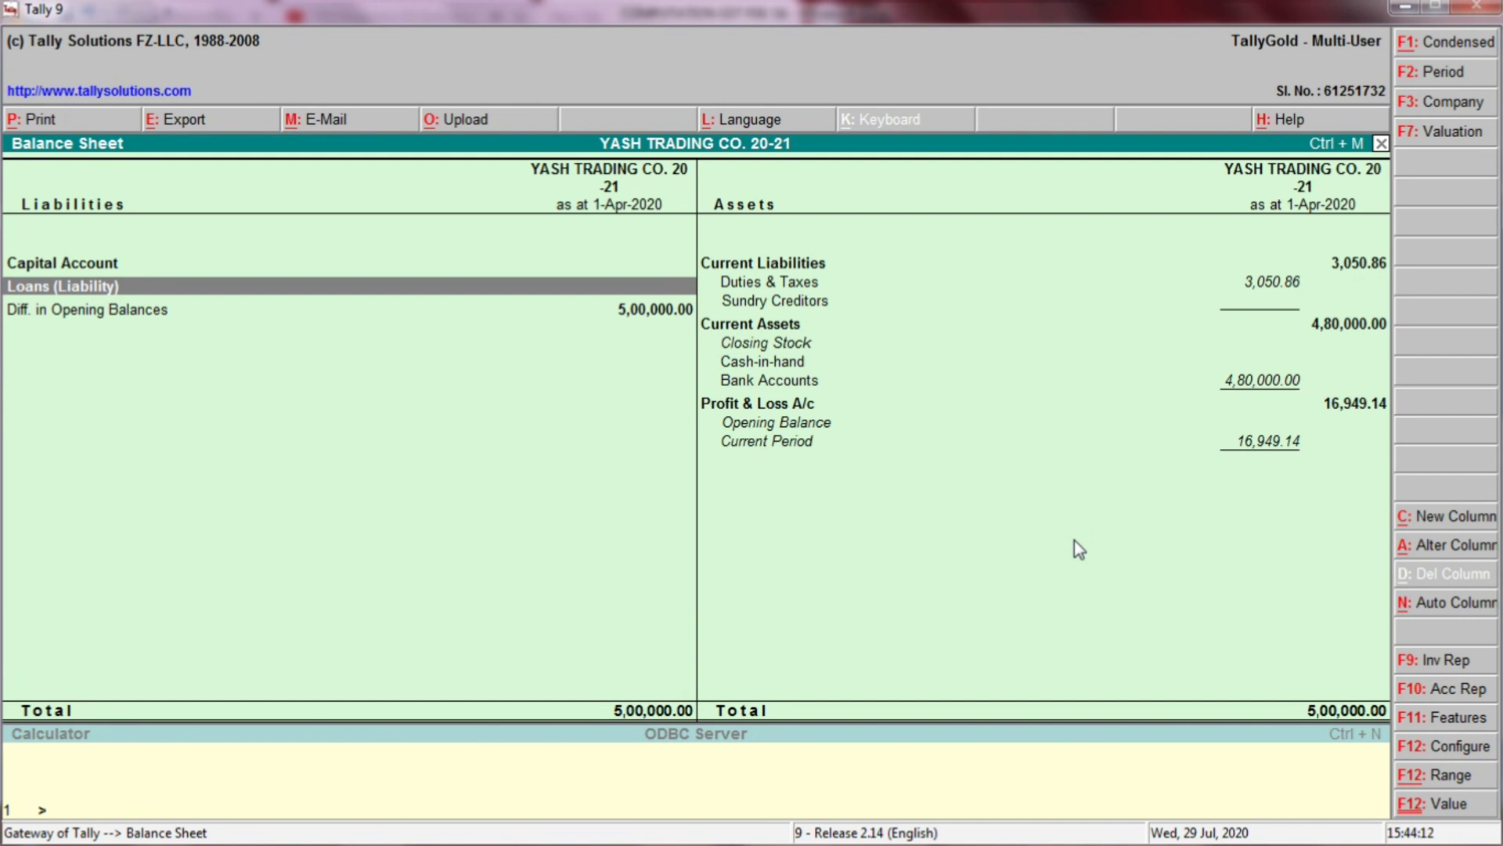
key(Return)
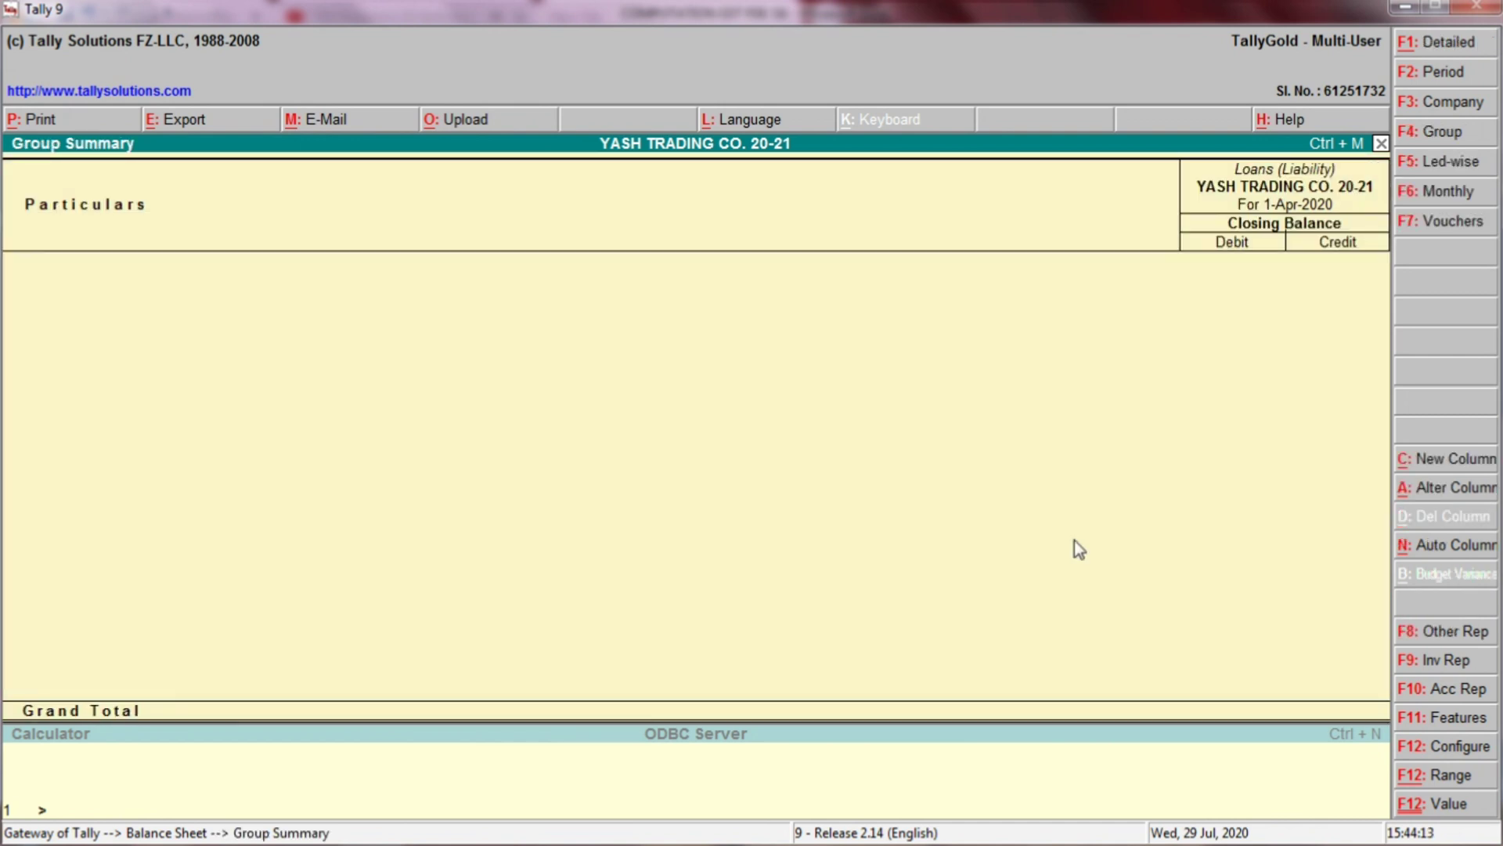
key(Escape)
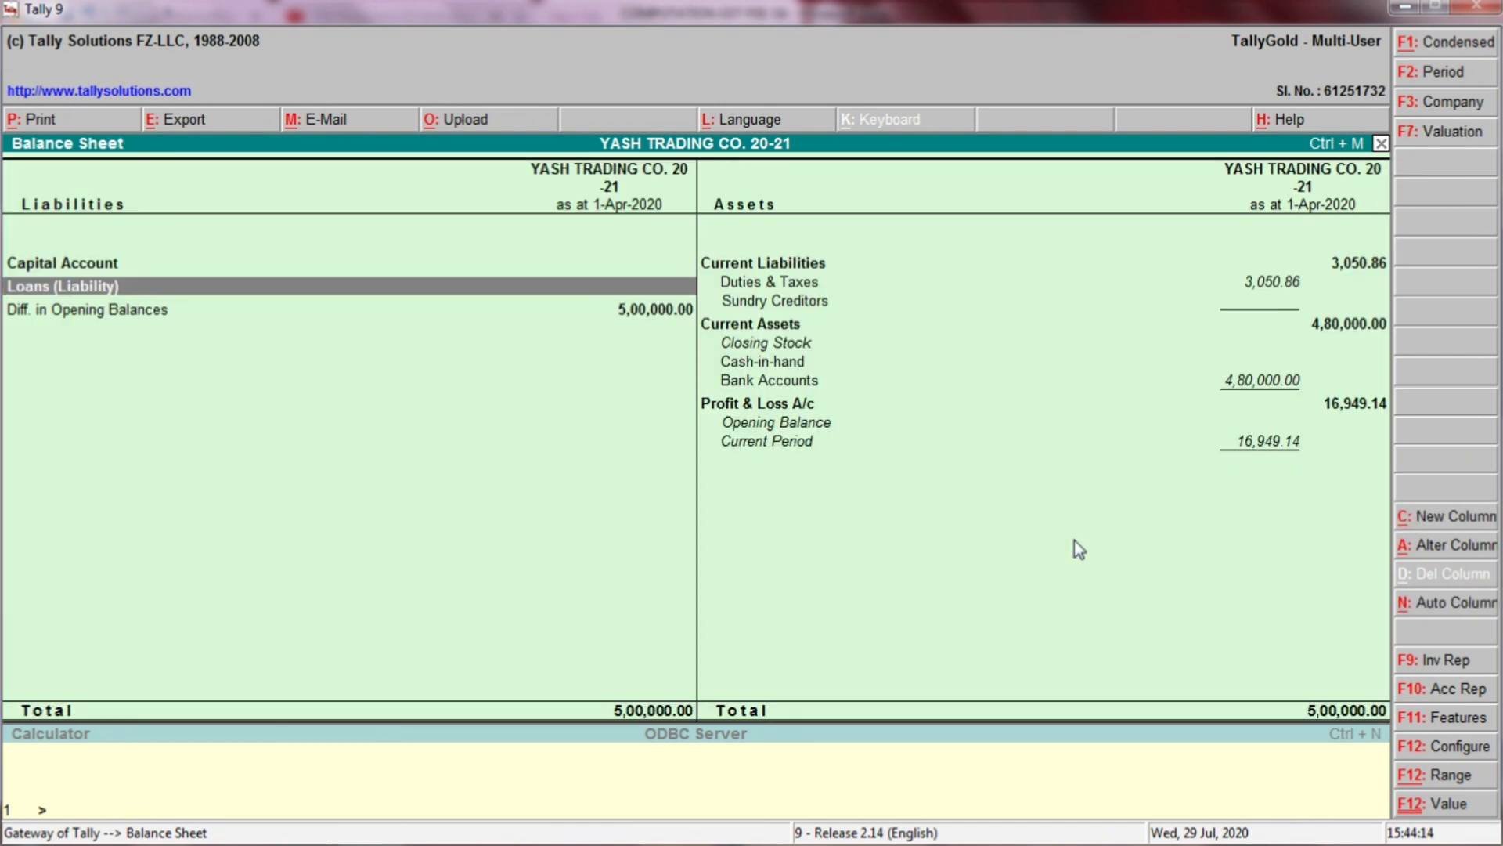
Step: Check the Sundry Creditors group summary from the Balance Sheet, then exit the reports
key(Right)
key(Down)
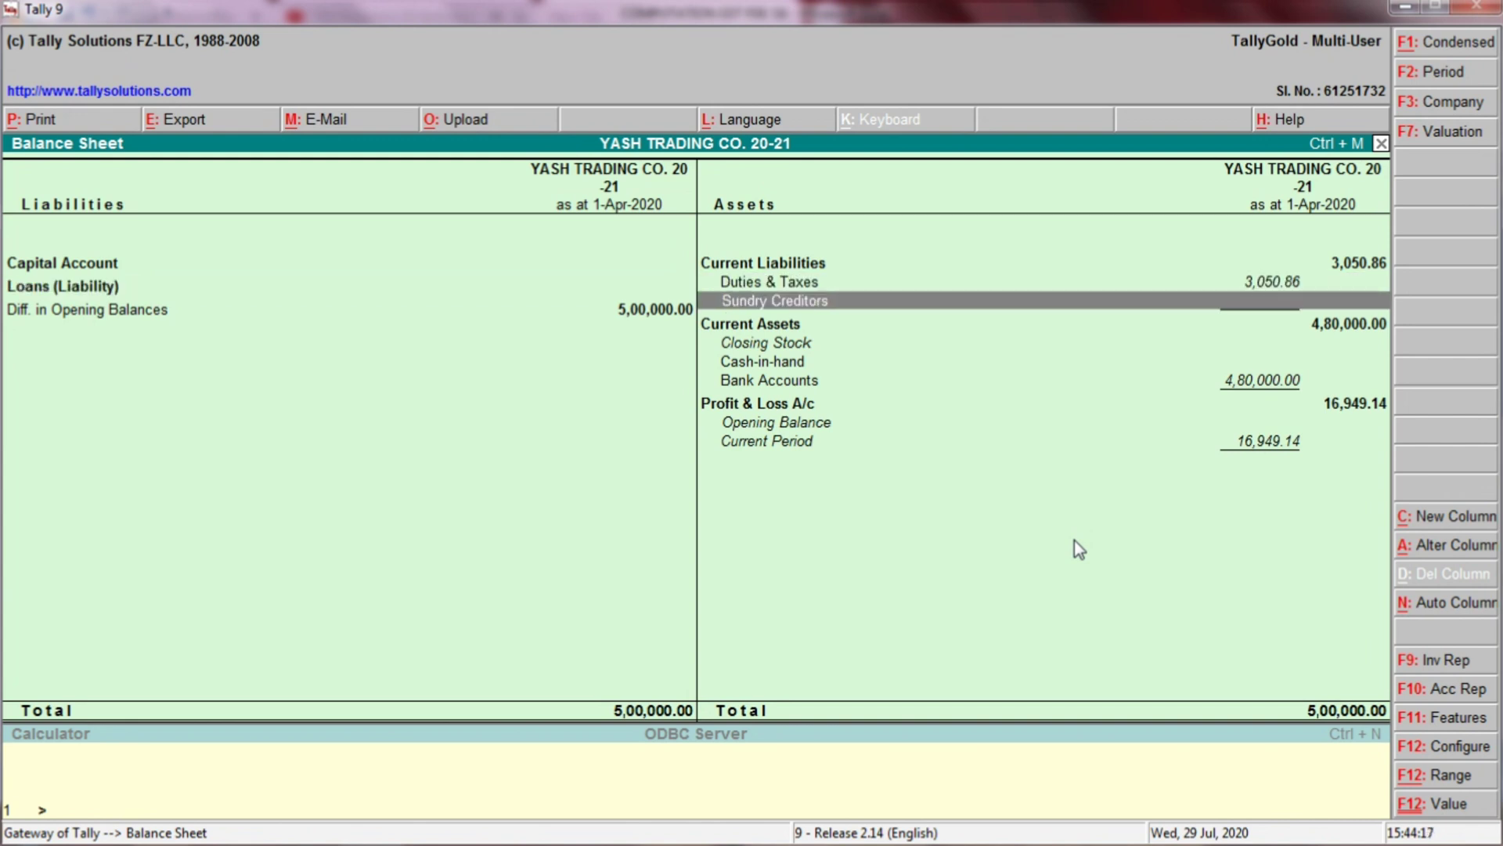
key(Return)
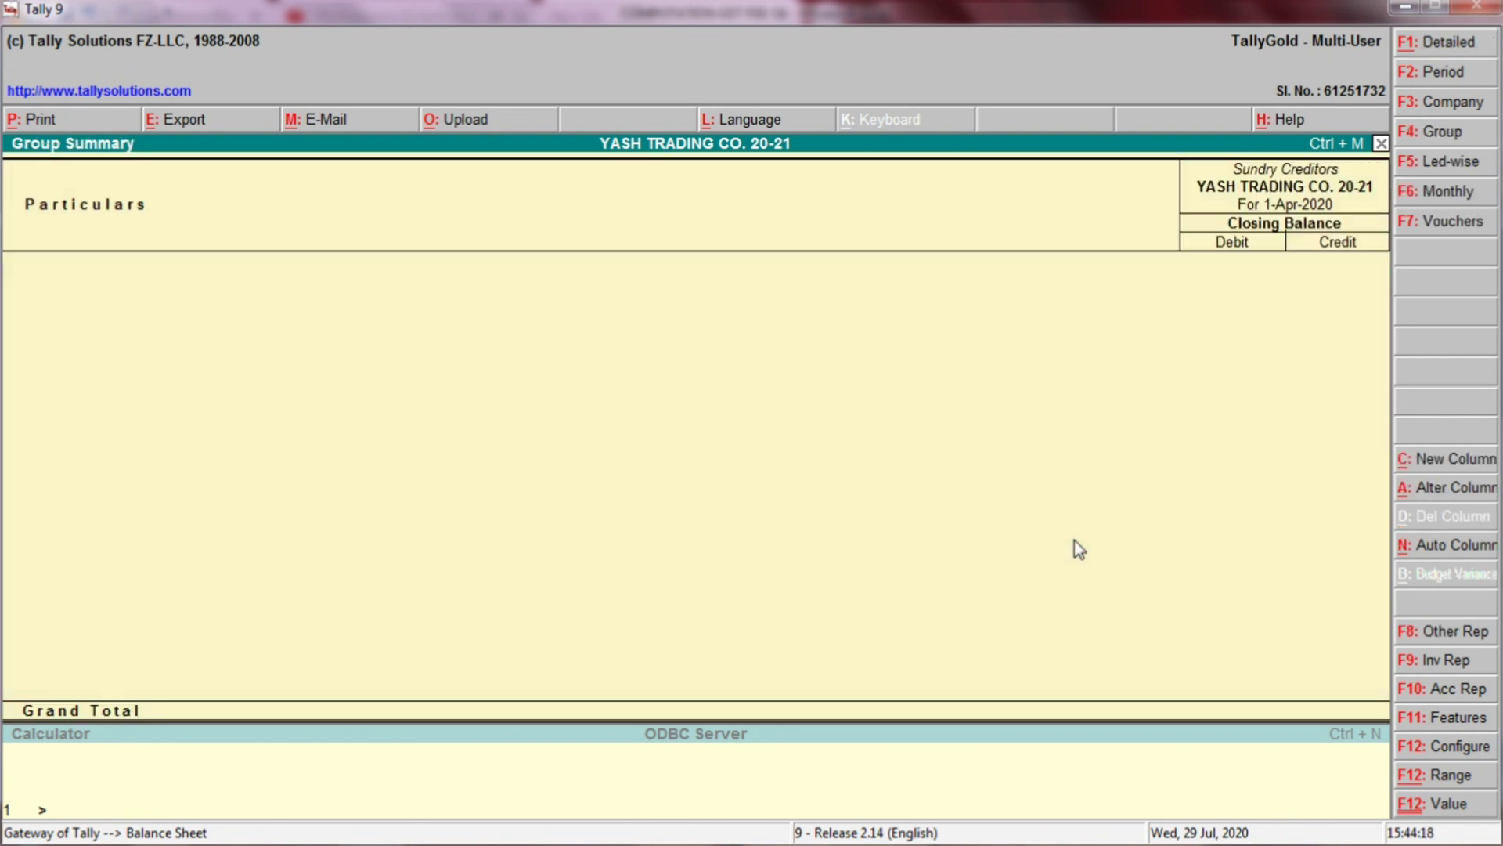
key(Escape)
key(Return)
key(Escape)
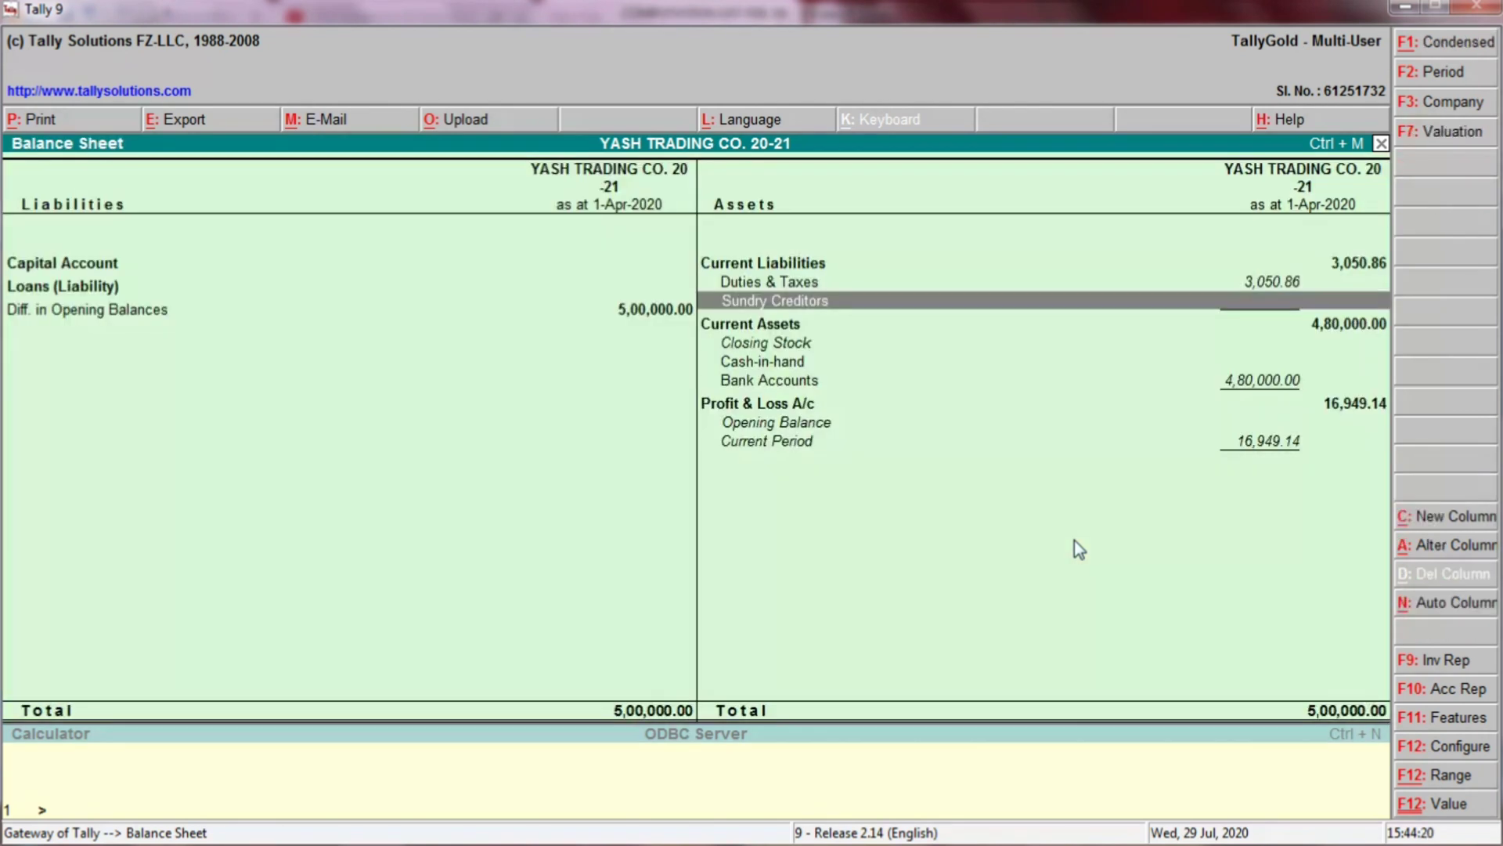
key(Return)
key(Escape)
key(Return)
key(Escape)
key(Escape)
key(Escape)
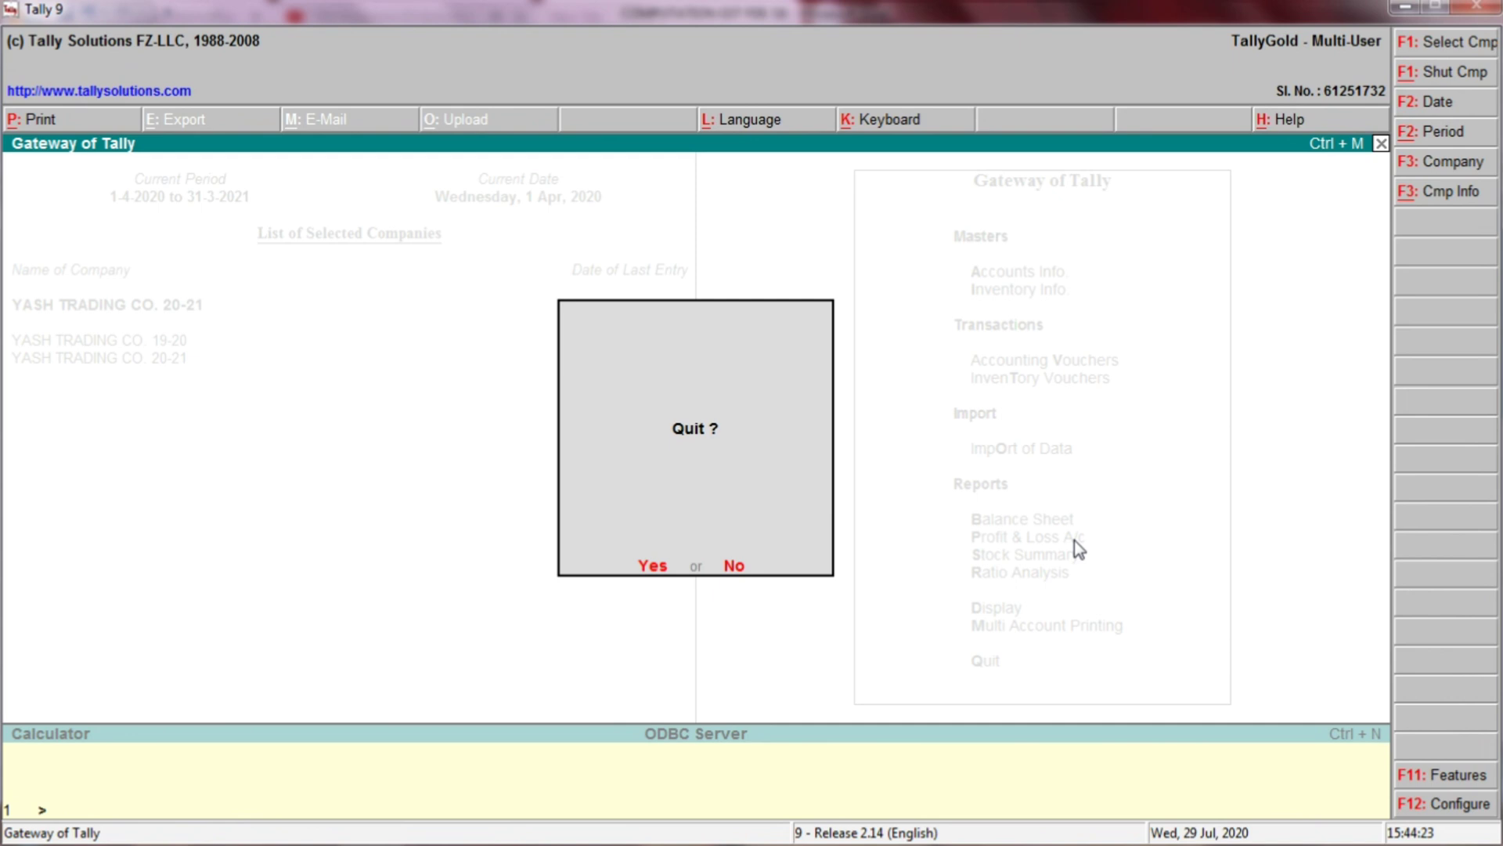
Step: Switch to Excel, review the legal and professional charges combined GST and TDS entry, and dismiss the AutoPlay window
key(alt+Tab)
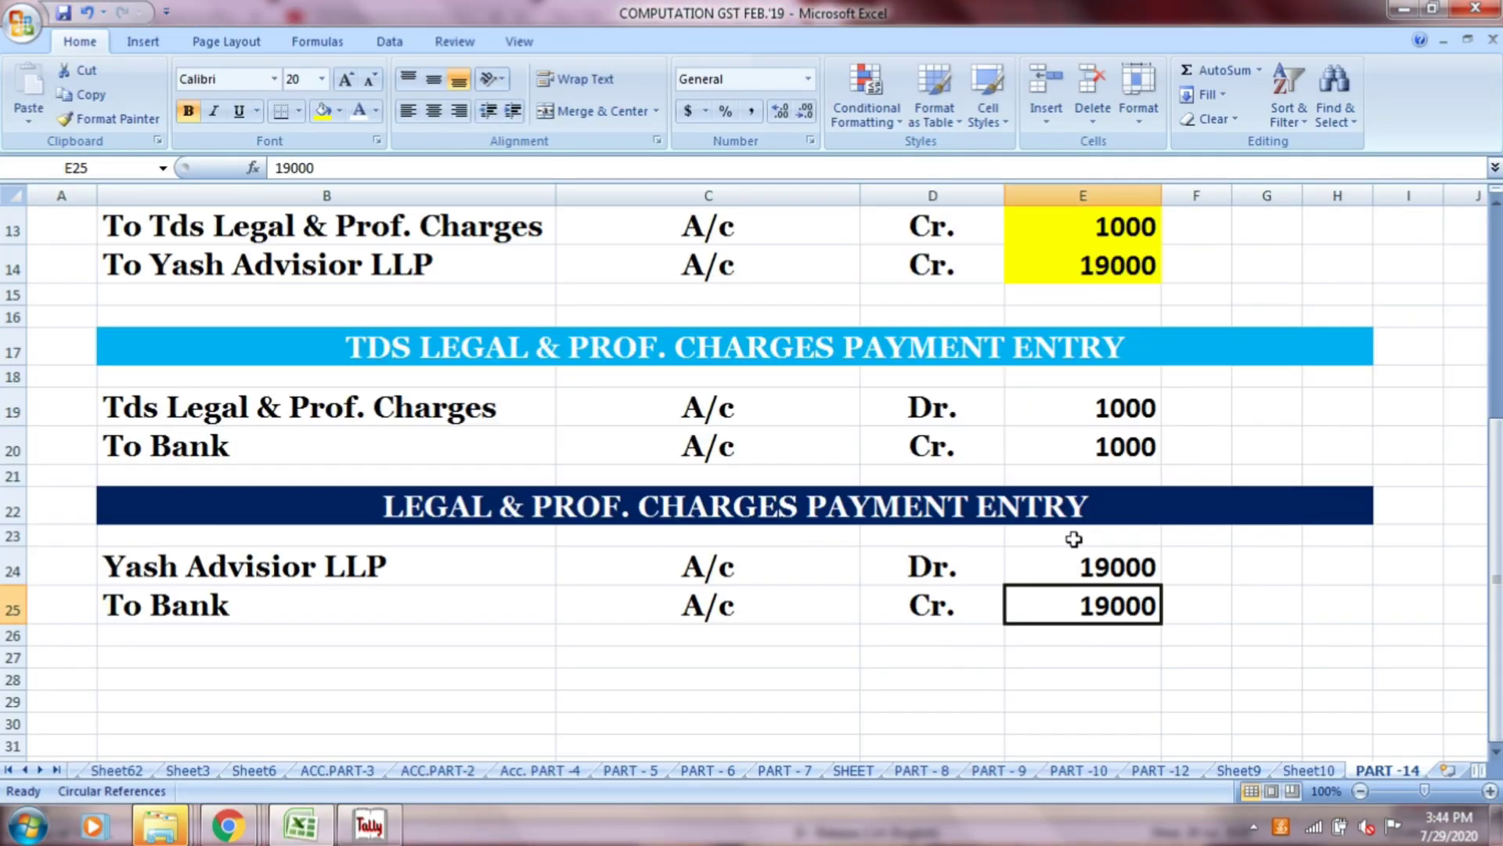
scroll(1074, 539, up, 3)
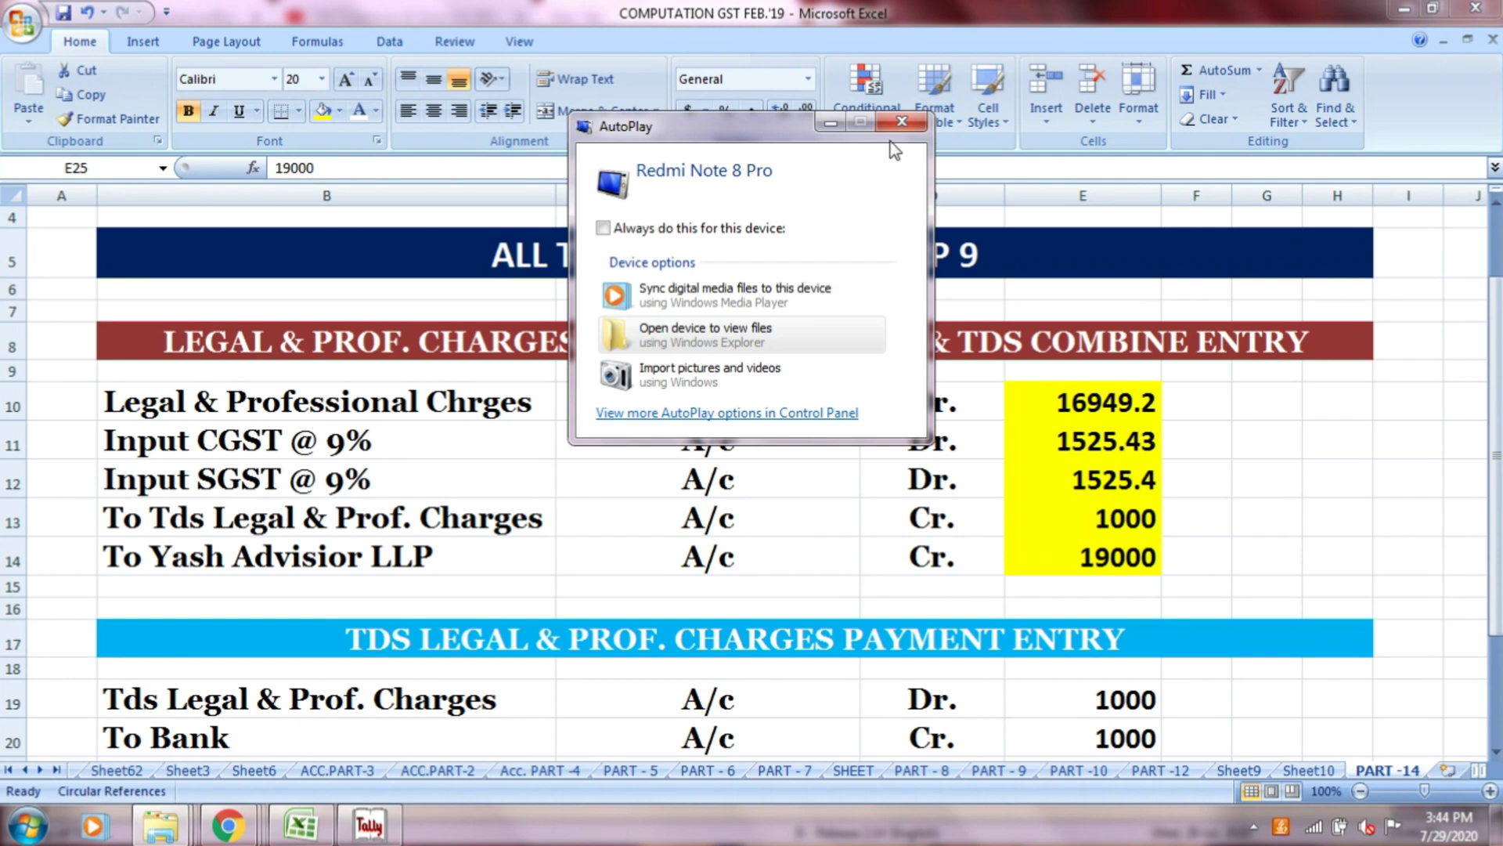
click(901, 124)
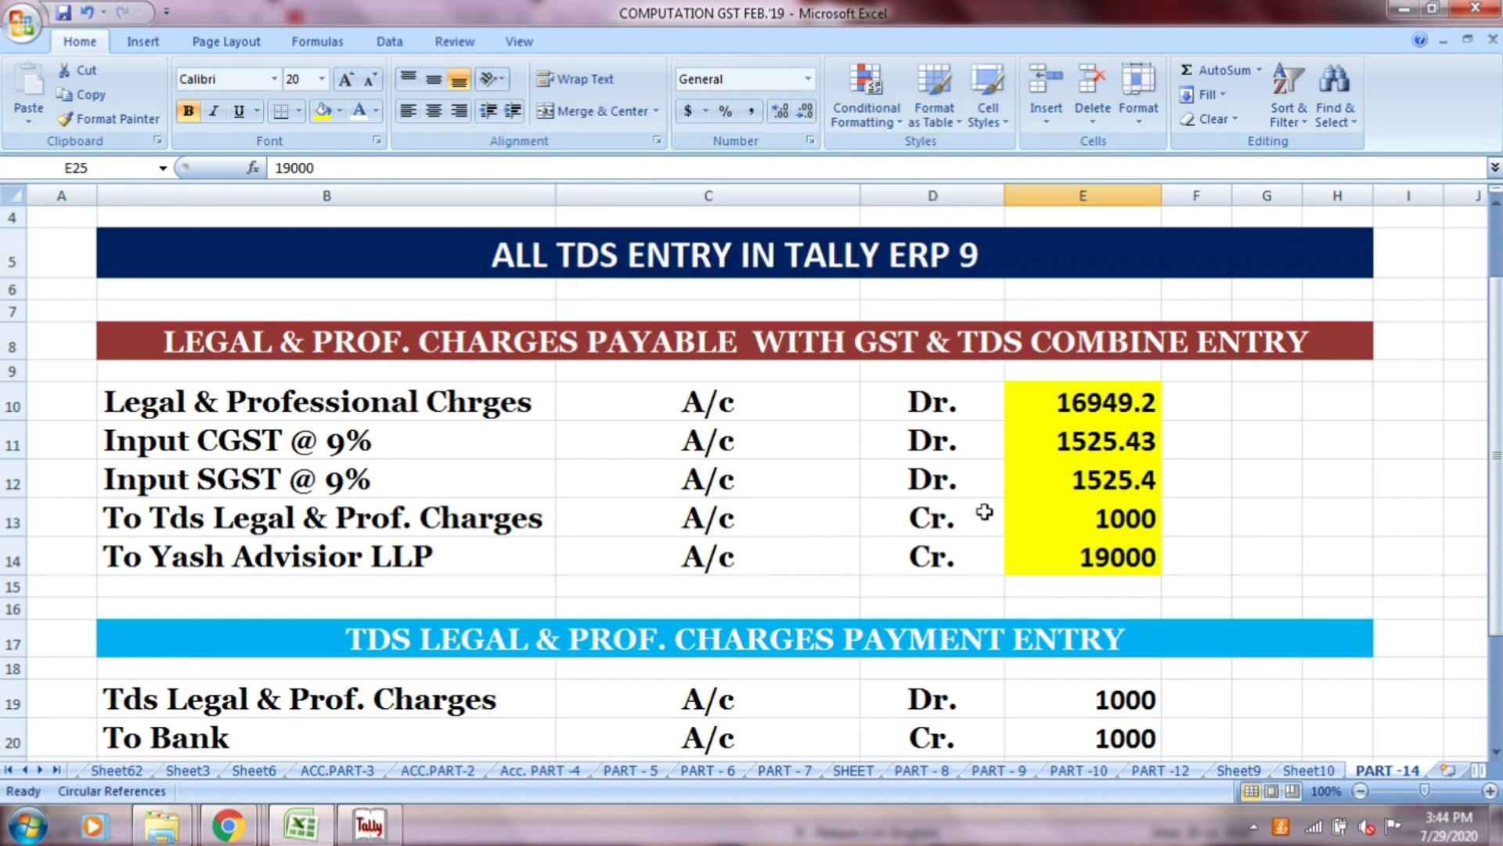